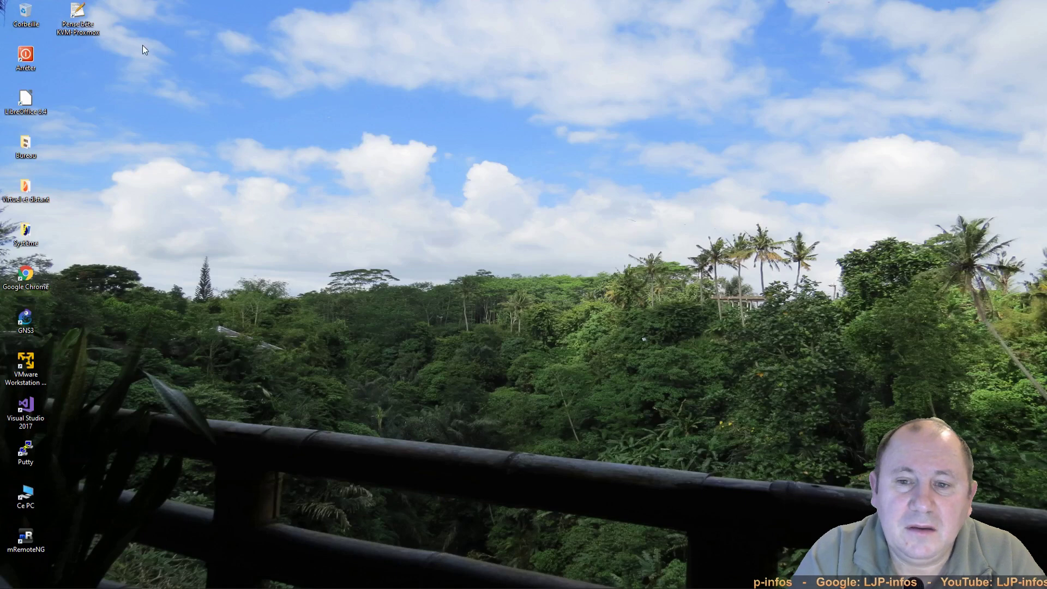
# Step: Open the Pense bête KVM-Proxmox notes, scroll to the 'Par soft' section, and launch mRemoteNG
pyautogui.doubleClick(89, 26)
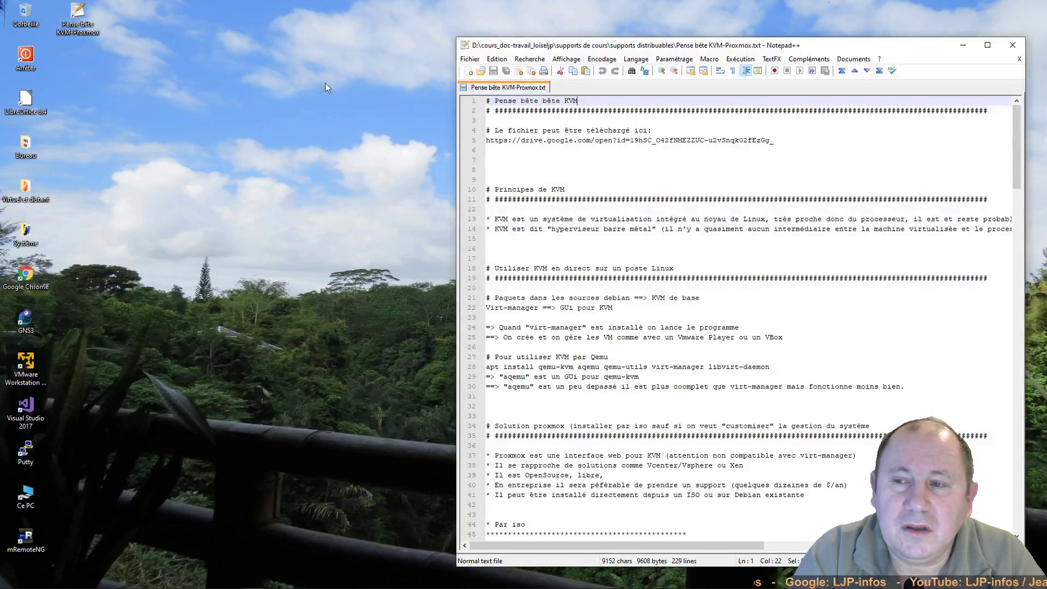
pyautogui.moveTo(720, 51); pyautogui.dragTo(734, 24)
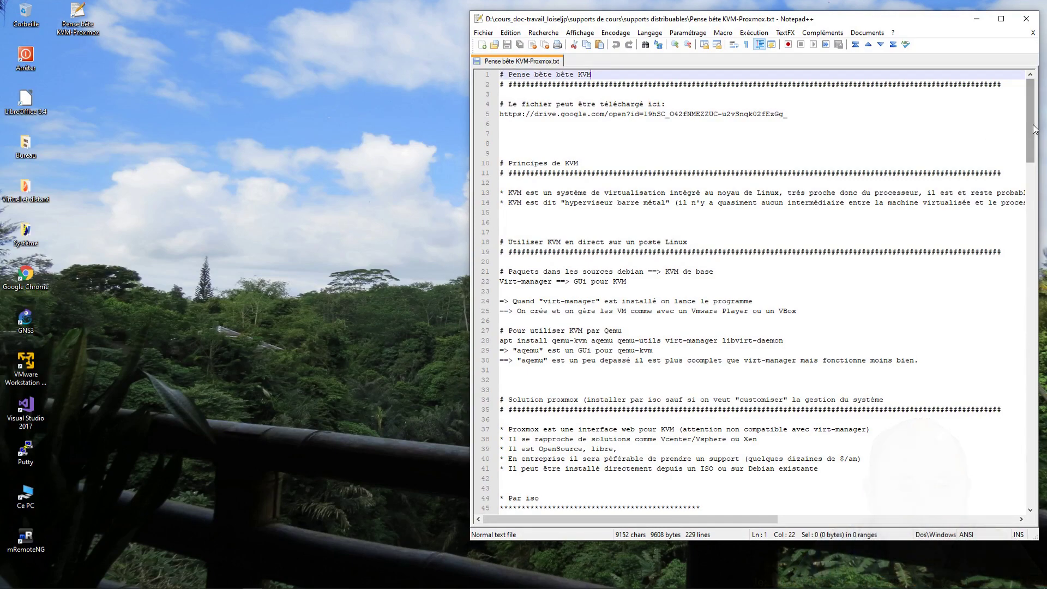
pyautogui.moveTo(1034, 129); pyautogui.dragTo(1043, 225)
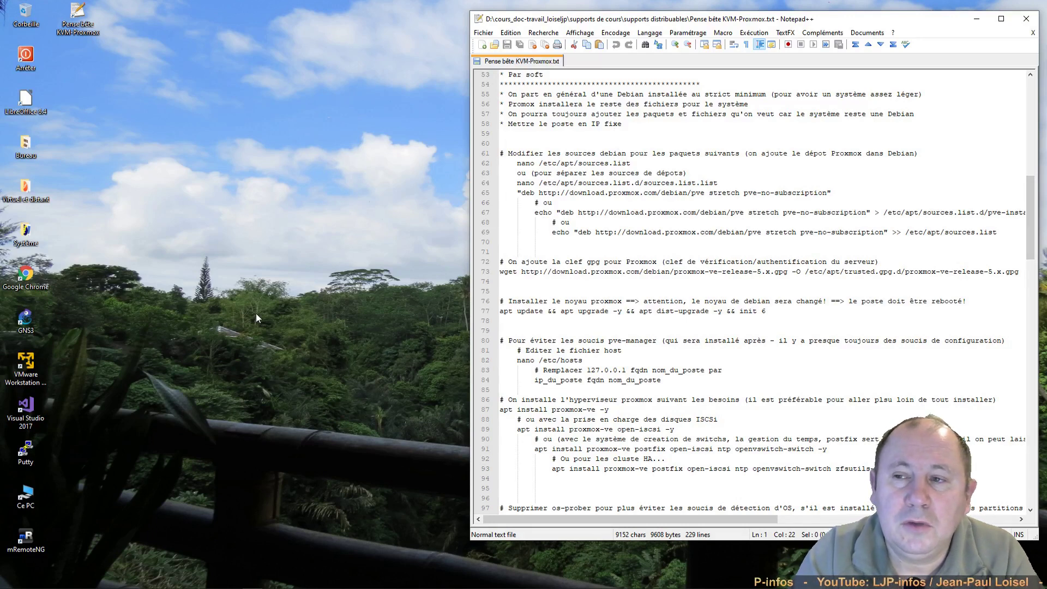
pyautogui.click(30, 548)
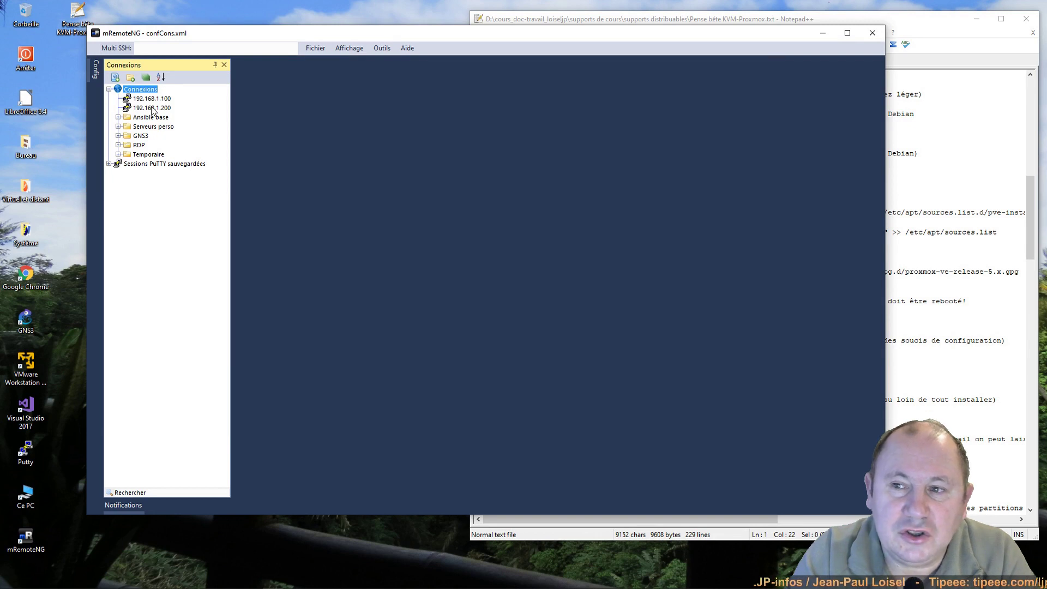
# Step: SSH into 192.168.1.200 and run 'ip a', highlighting ens37 and the 192.168.1.200 address
pyautogui.doubleClick(153, 109)
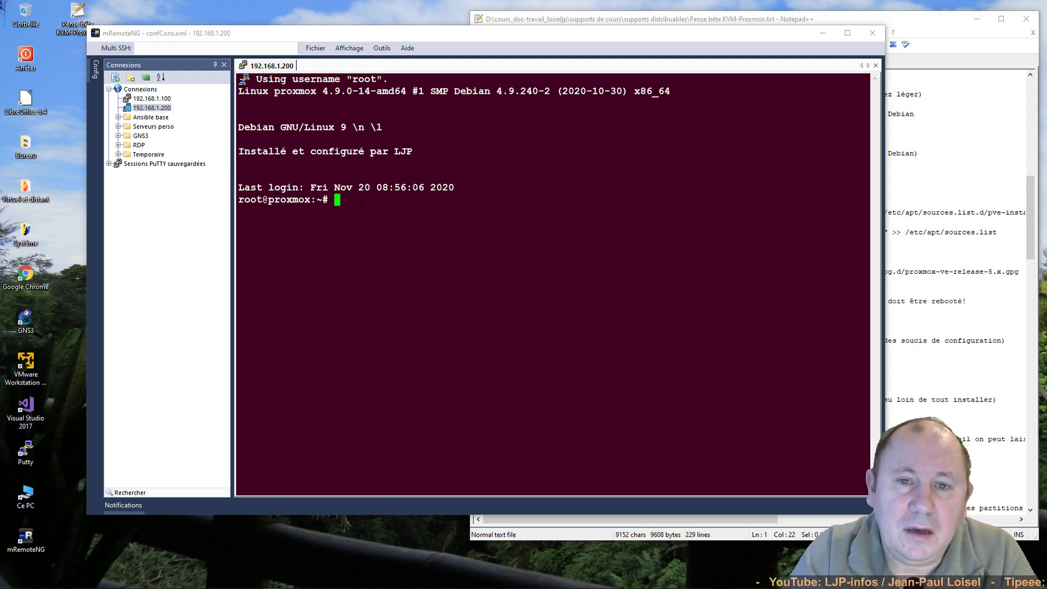
pyautogui.write('ip a')
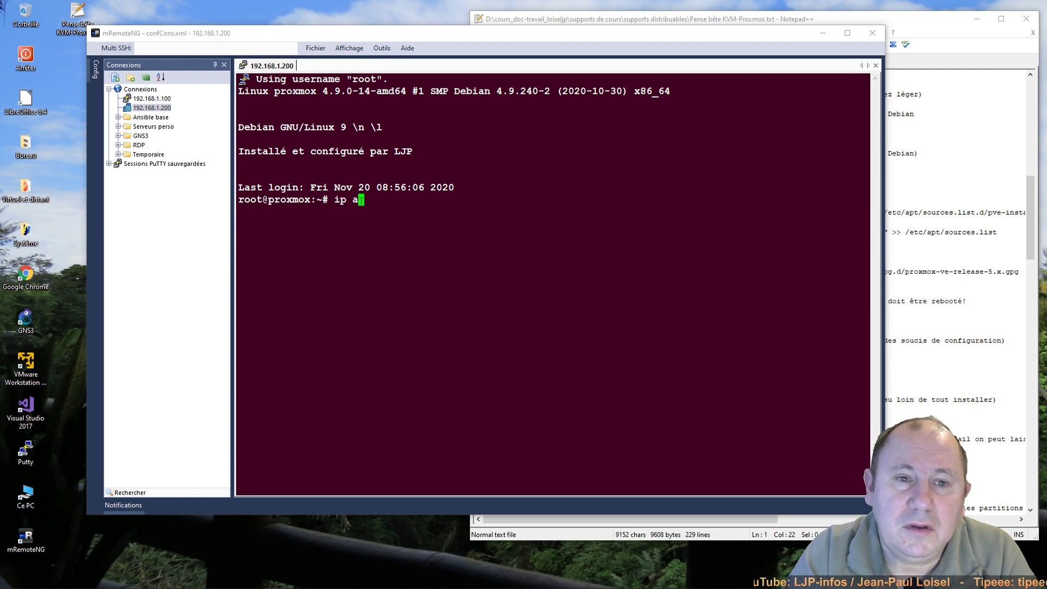
pyautogui.press('Return')
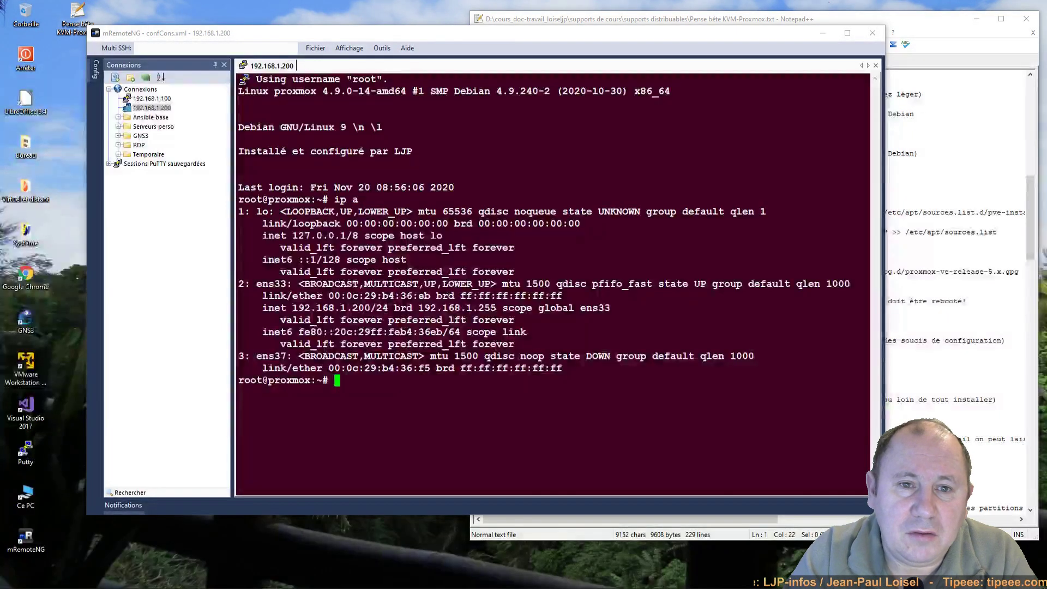
pyautogui.moveTo(251, 356); pyautogui.dragTo(286, 357)
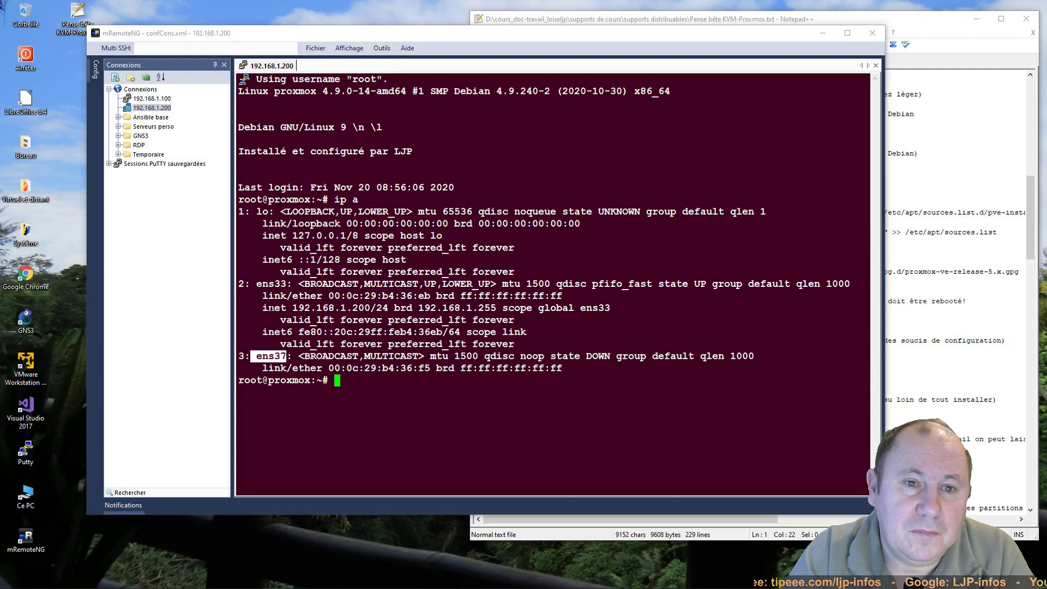
pyautogui.moveTo(258, 307); pyautogui.dragTo(371, 308)
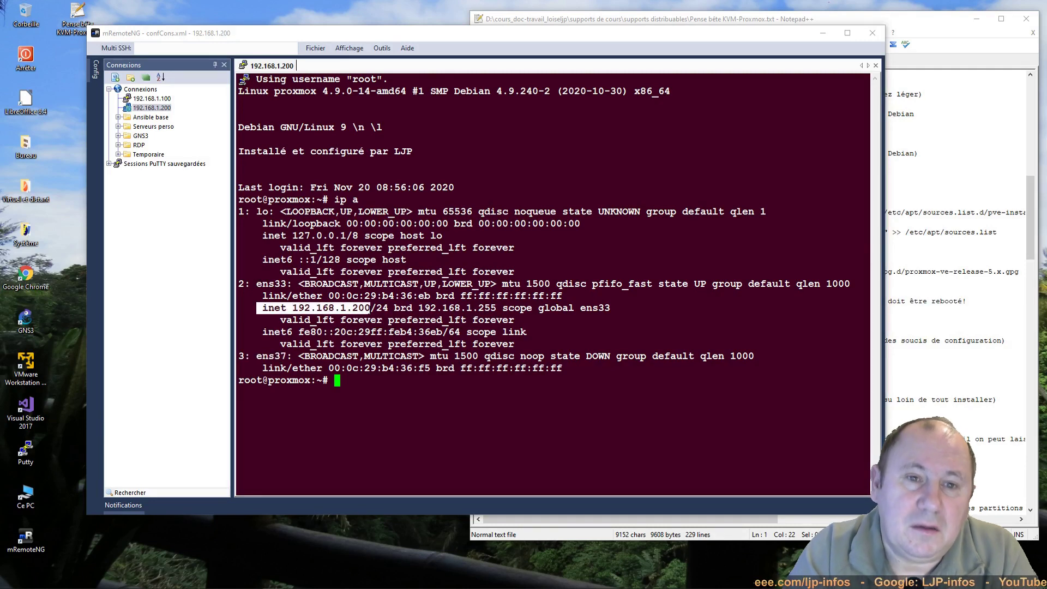
pyautogui.click(409, 388)
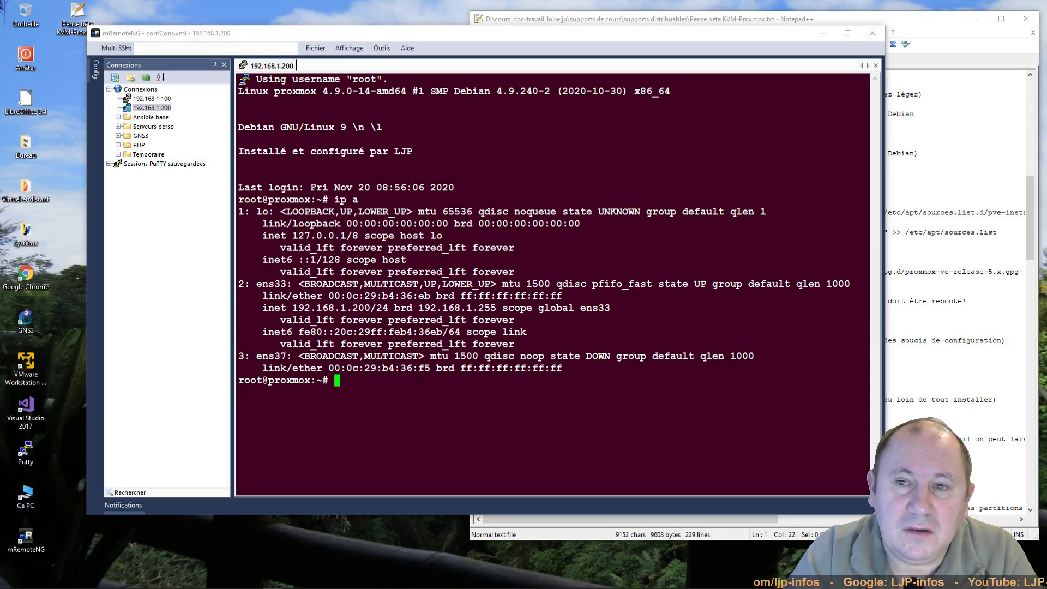
# Step: Run 'clear' in the 192.168.1.200 SSH terminal
pyautogui.write('clear')
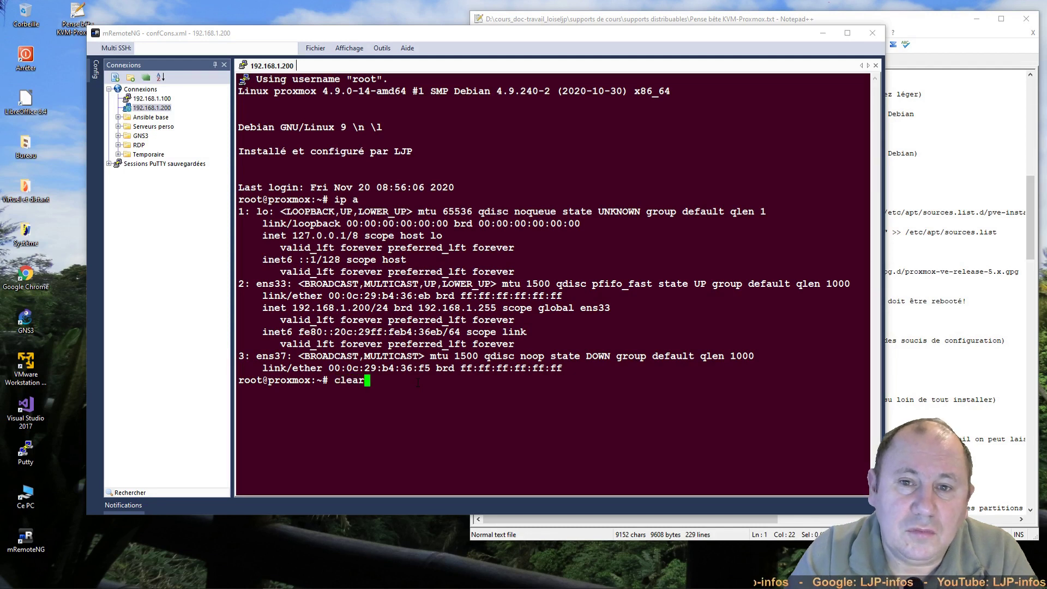
pyautogui.press('Return')
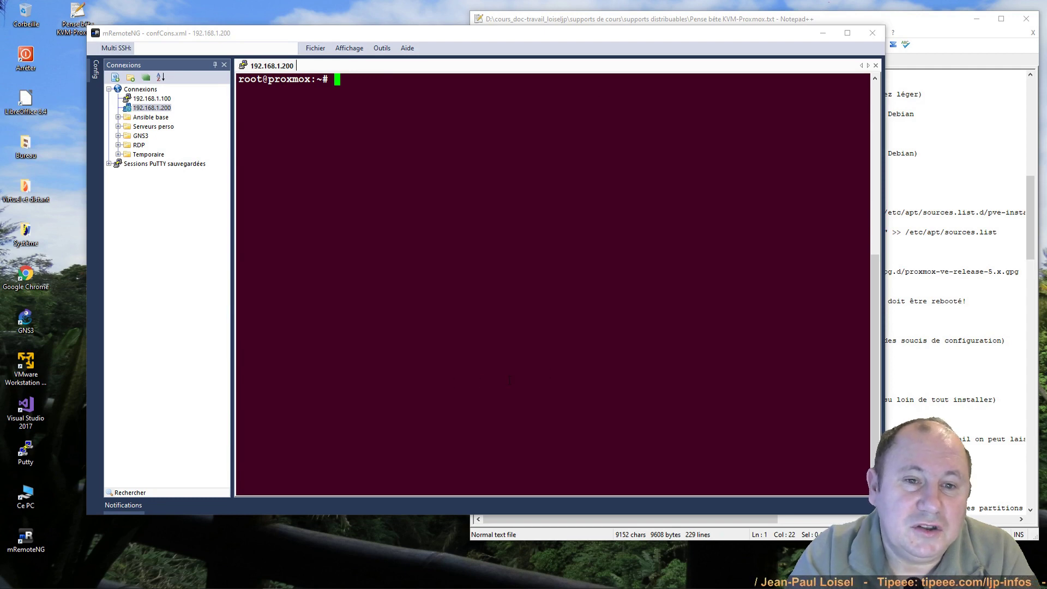
# Step: Paste the 'nano /etc/apt/sources.list' command from the notes and add a blank line at the end
pyautogui.click(919, 153)
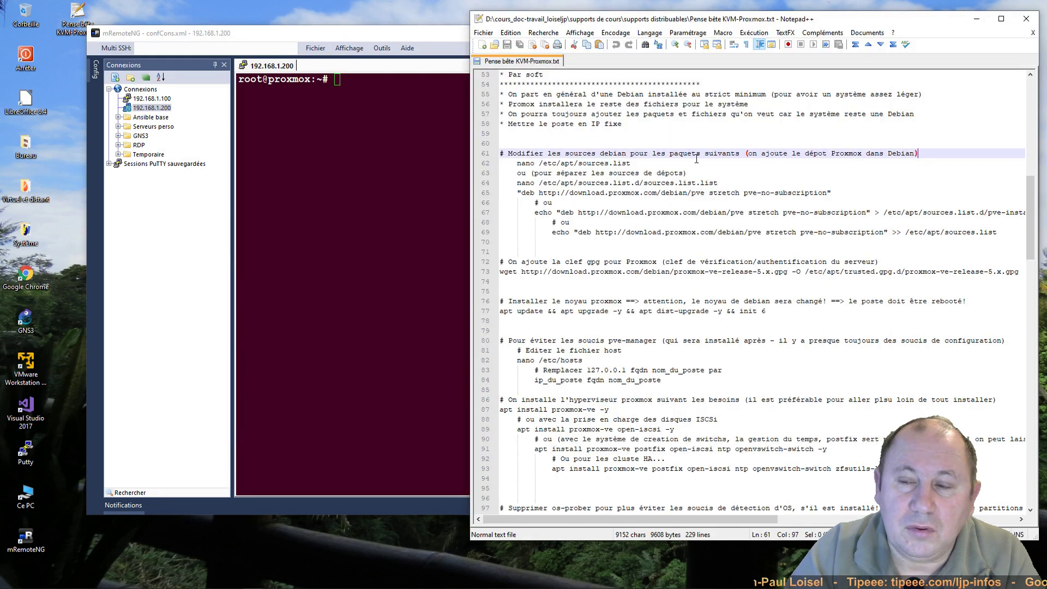
pyautogui.moveTo(517, 163); pyautogui.dragTo(631, 163)
pyautogui.hotkey('ctrl', 'c')
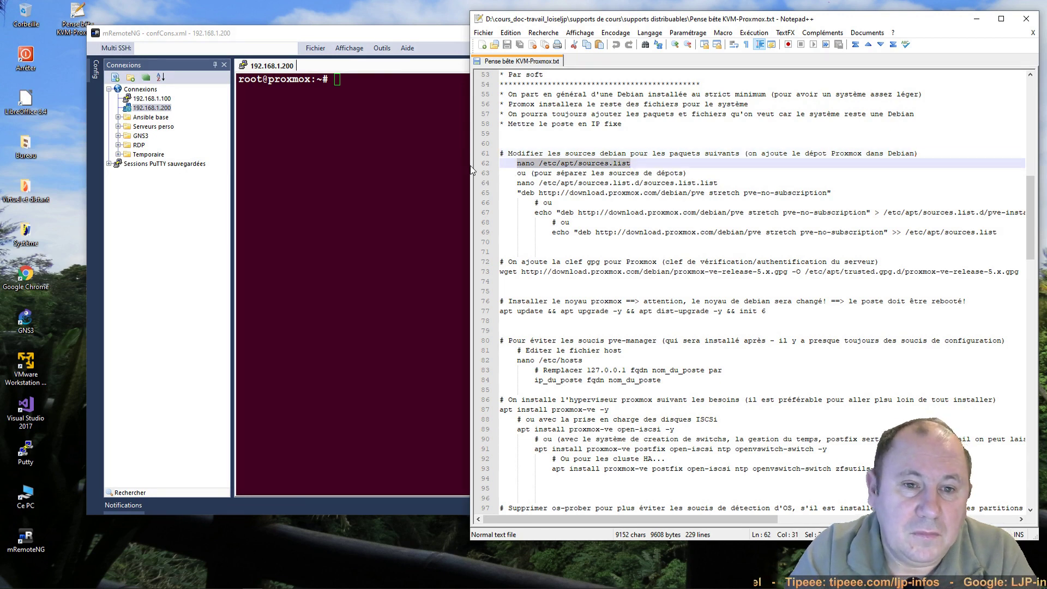
pyautogui.click(461, 158)
pyautogui.rightClick(451, 146)
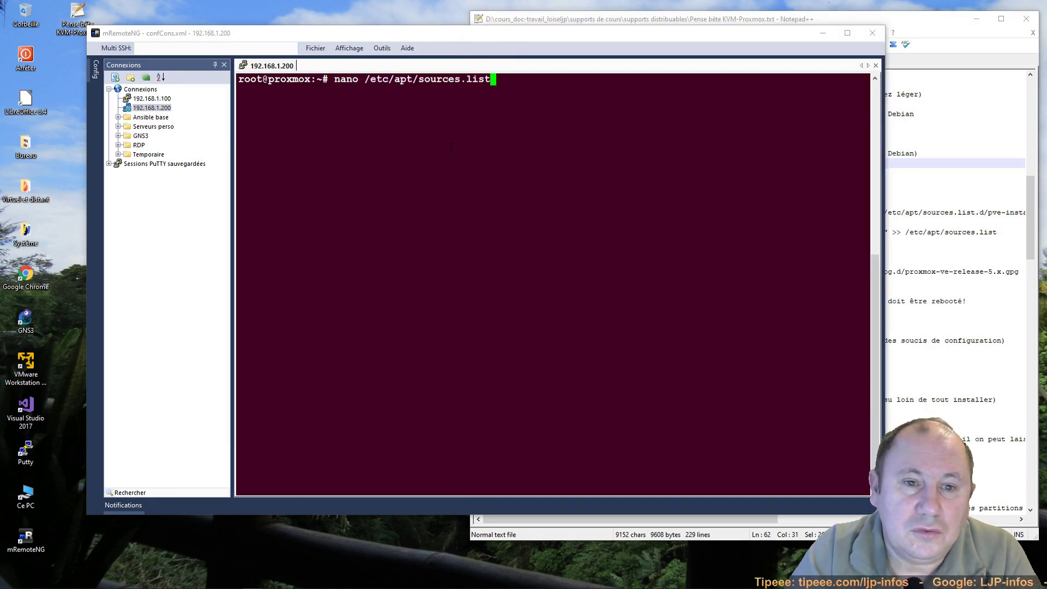
pyautogui.press('Return')
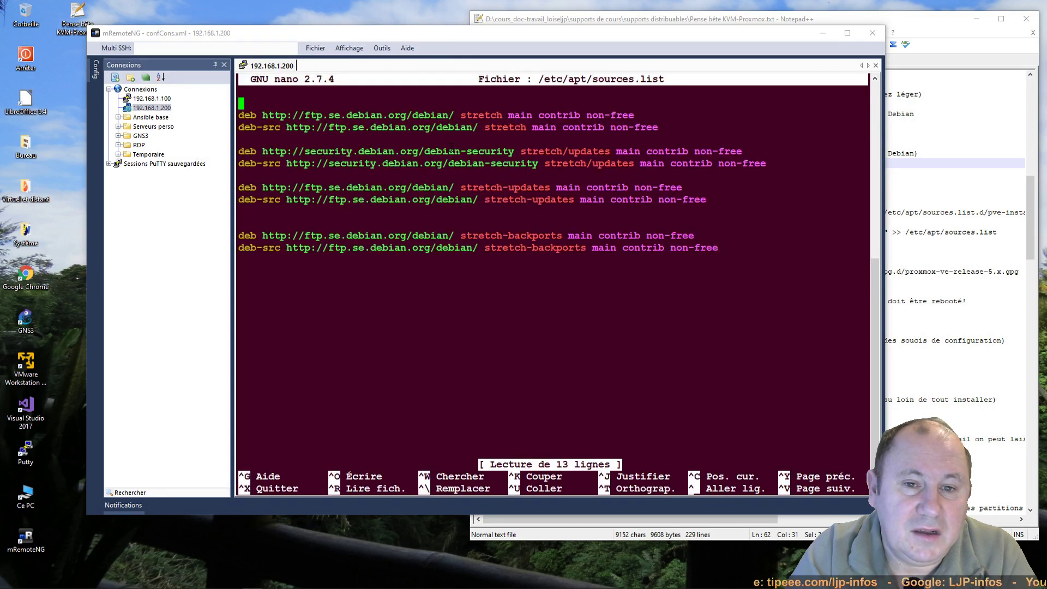
pyautogui.press('Down')
pyautogui.press('Down')
pyautogui.press('Down')
pyautogui.press('Down')
pyautogui.press('Down')
pyautogui.press('Down')
pyautogui.press('Down')
pyautogui.press('Down')
pyautogui.press('Down')
pyautogui.press('Down')
pyautogui.press('Down')
pyautogui.press('Down')
pyautogui.press('Down')
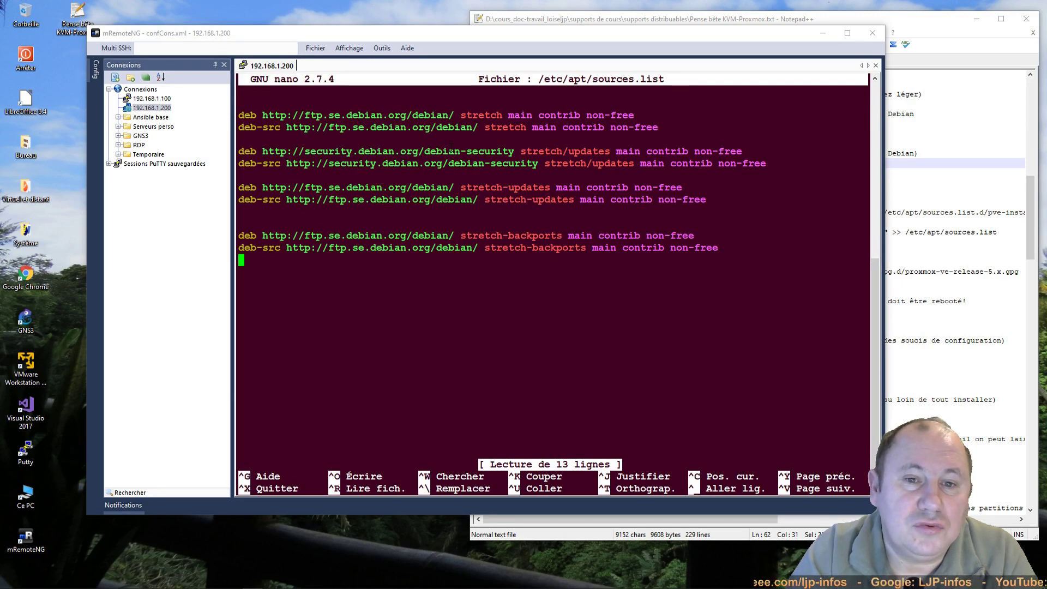
pyautogui.press('Return')
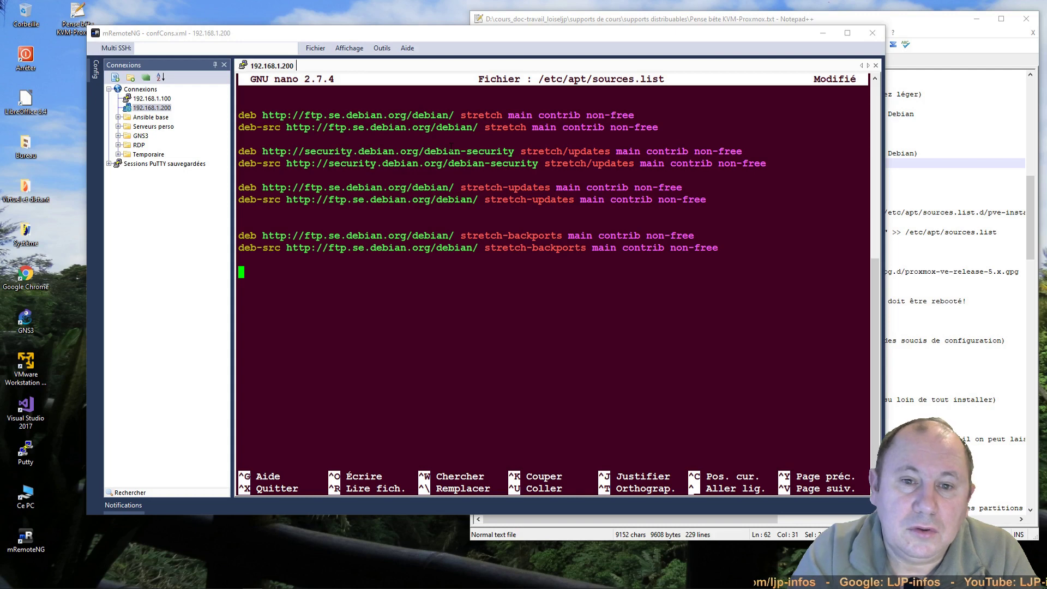
pyautogui.click(907, 190)
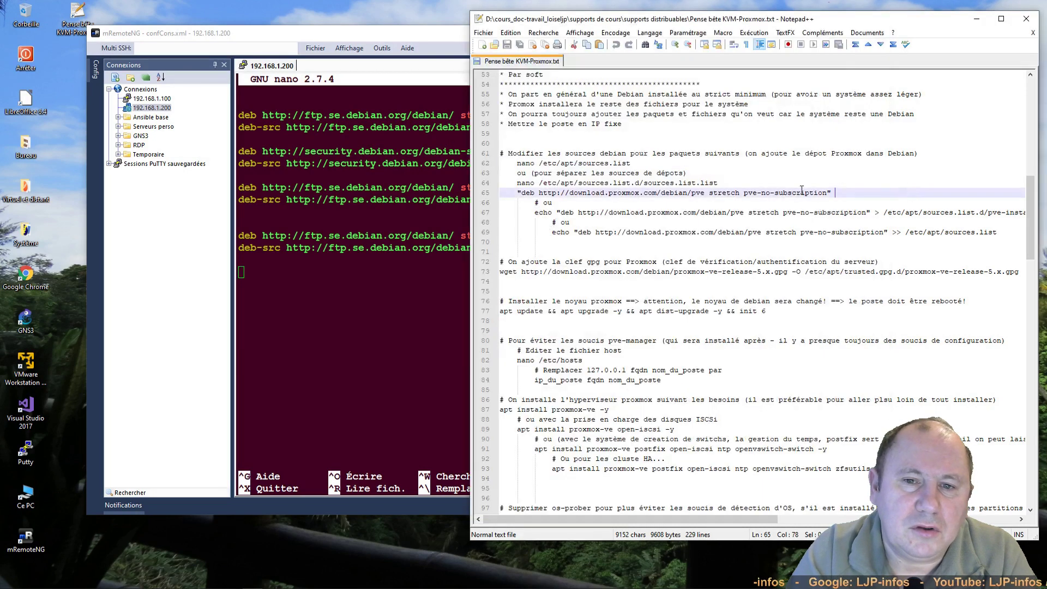
pyautogui.moveTo(526, 192); pyautogui.dragTo(827, 192)
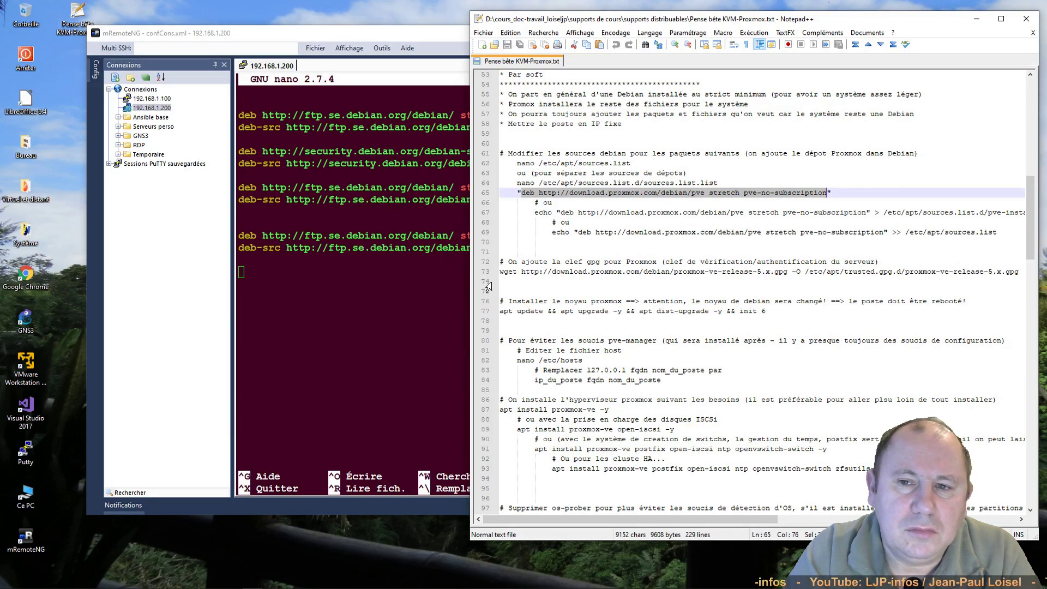
pyautogui.hotkey('ctrl', 'c')
pyautogui.hotkey('alt', 'Tab')
pyautogui.press('shift+Insert')
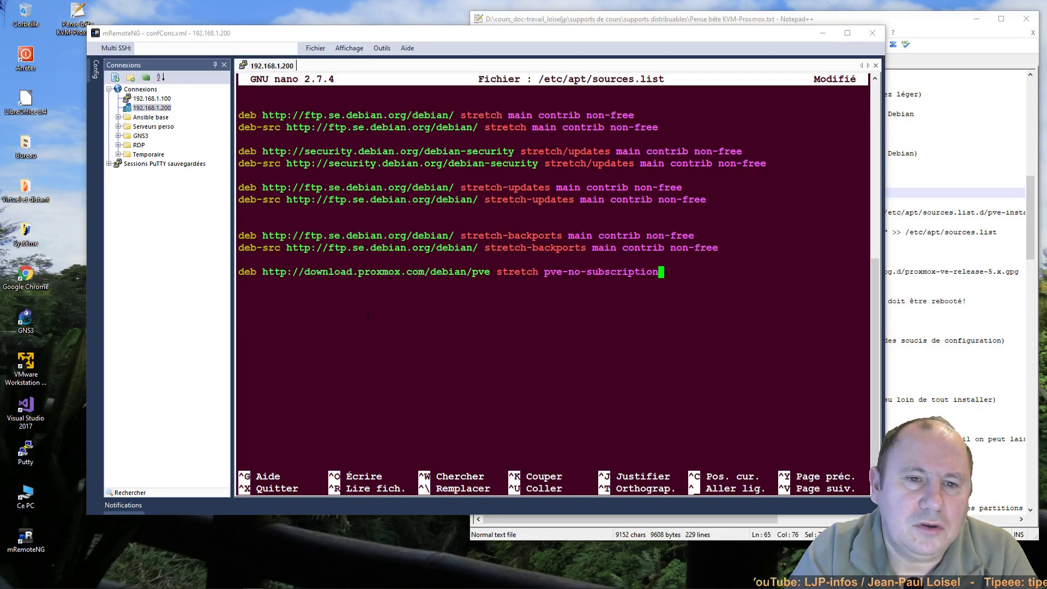
pyautogui.hotkey('ctrl', 'x')
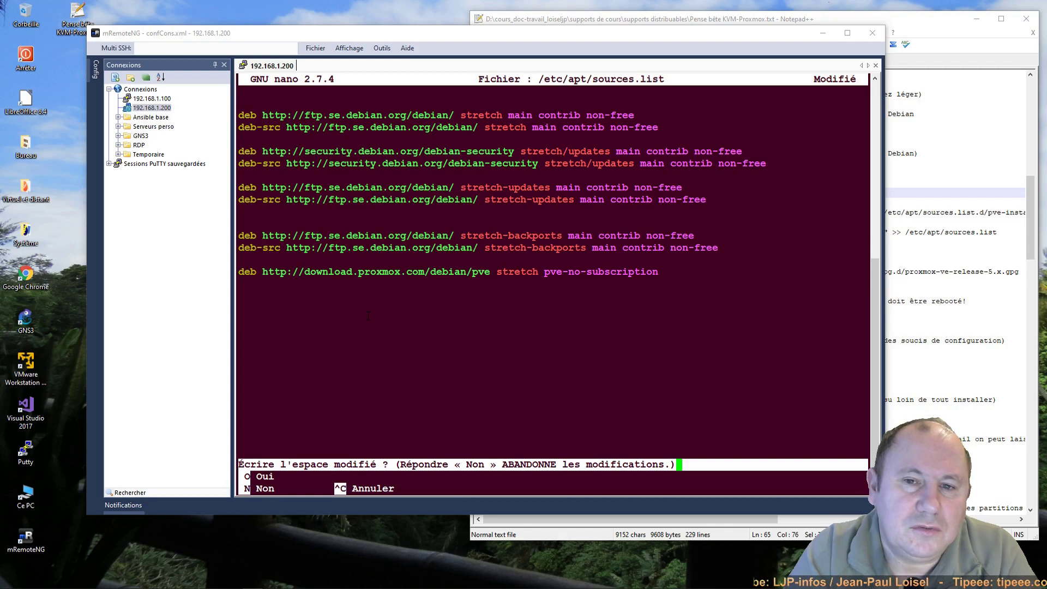
pyautogui.press('o')
pyautogui.press('Return')
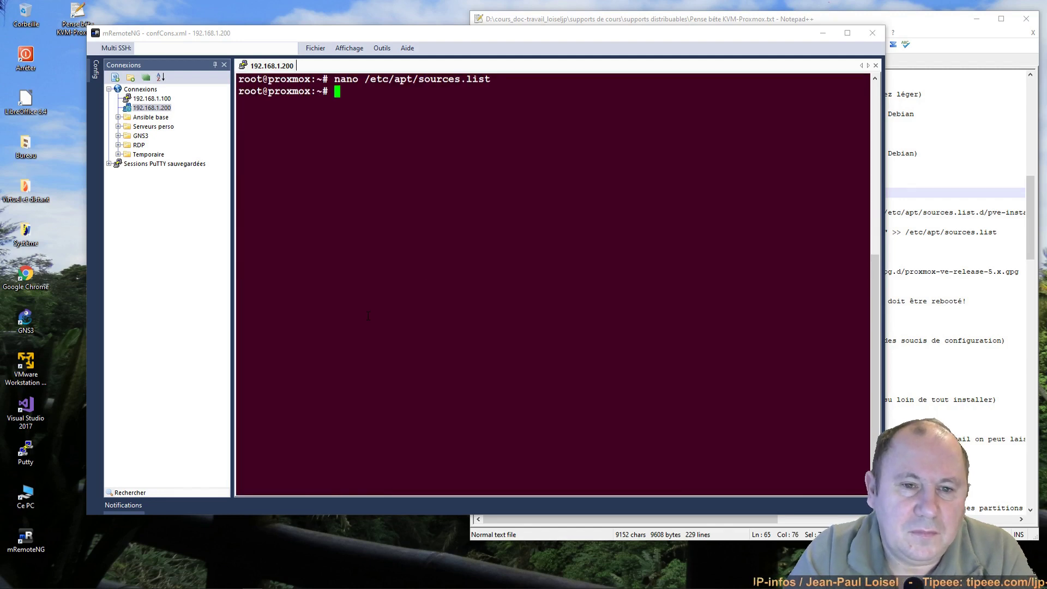
pyautogui.click(910, 221)
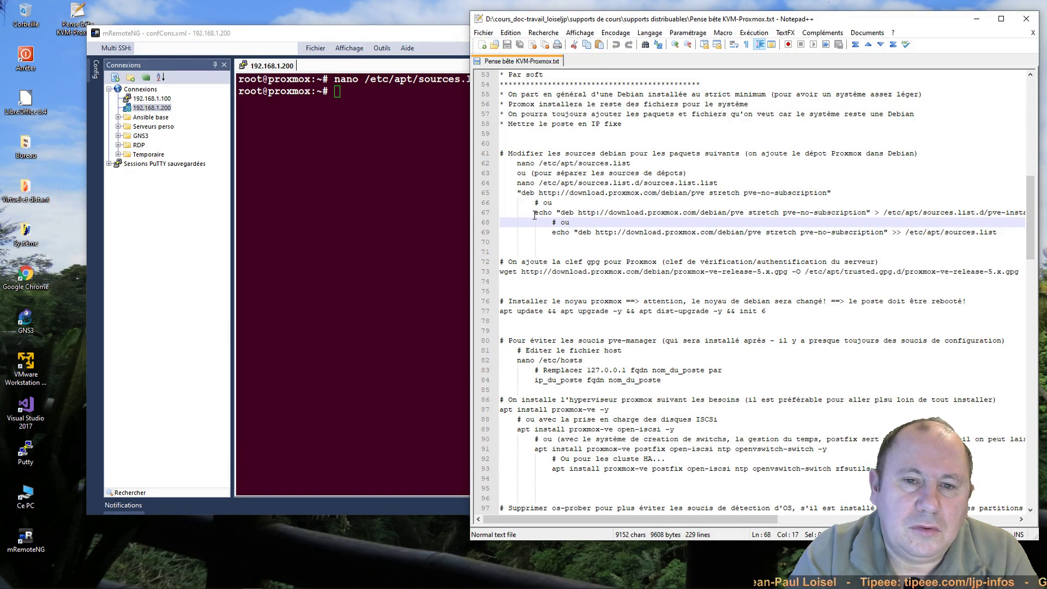
# Step: Copy the wget line for proxmox-ve-release-5.x.gpg from the notes and run it on the server
pyautogui.click(500, 271)
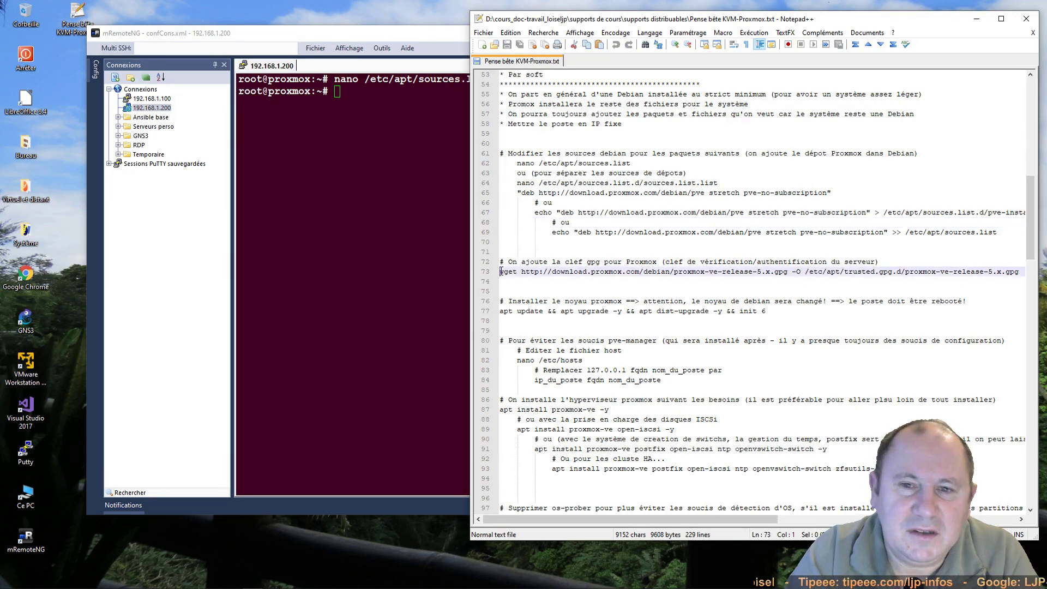
pyautogui.hotkey('shift', 'Down')
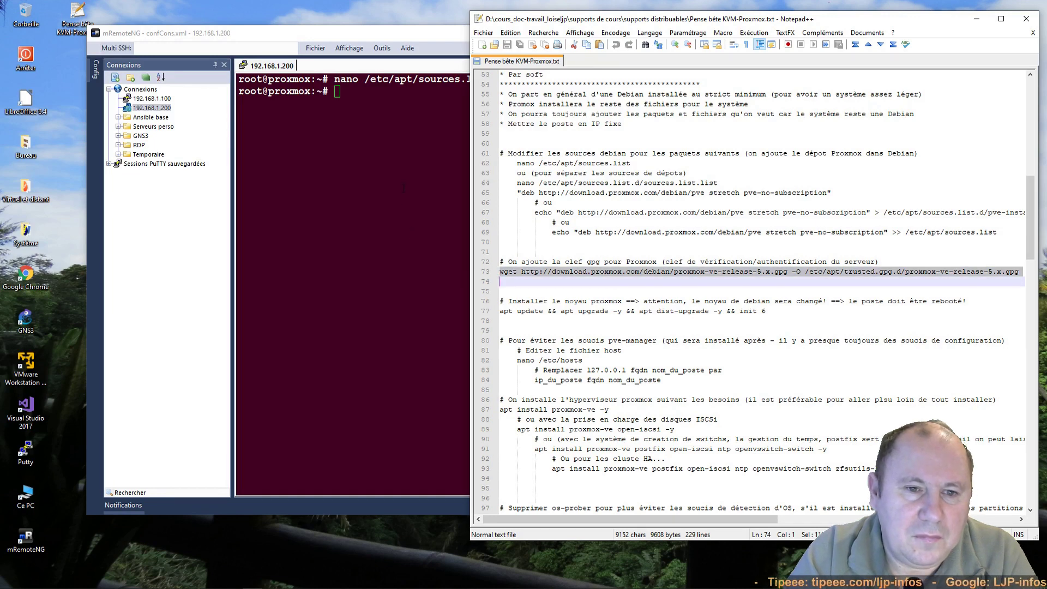
pyautogui.hotkey('ctrl', 'c')
pyautogui.click(404, 188)
pyautogui.rightClick(404, 187)
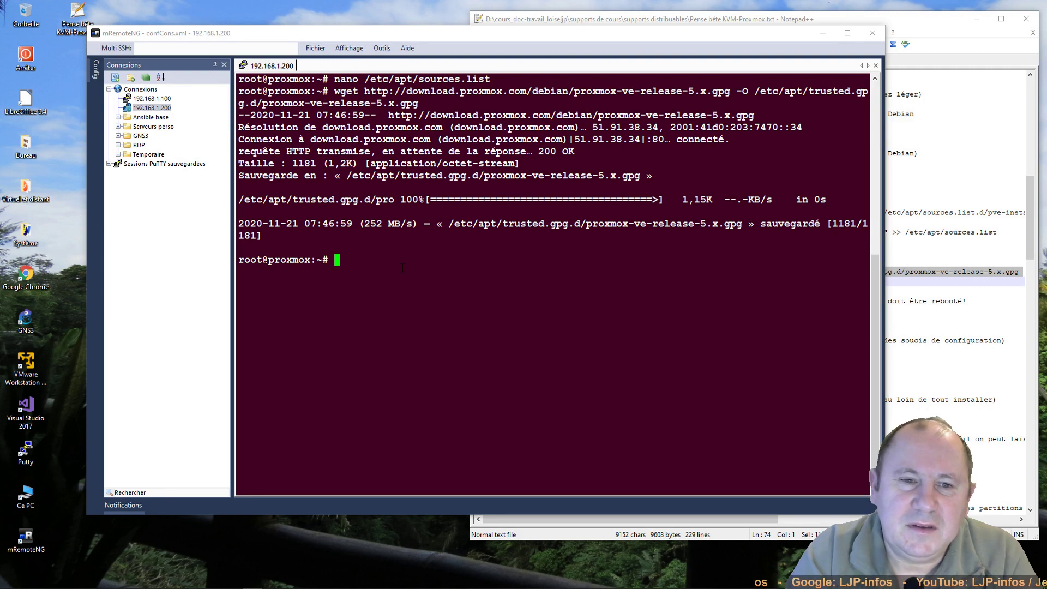
pyautogui.click(970, 261)
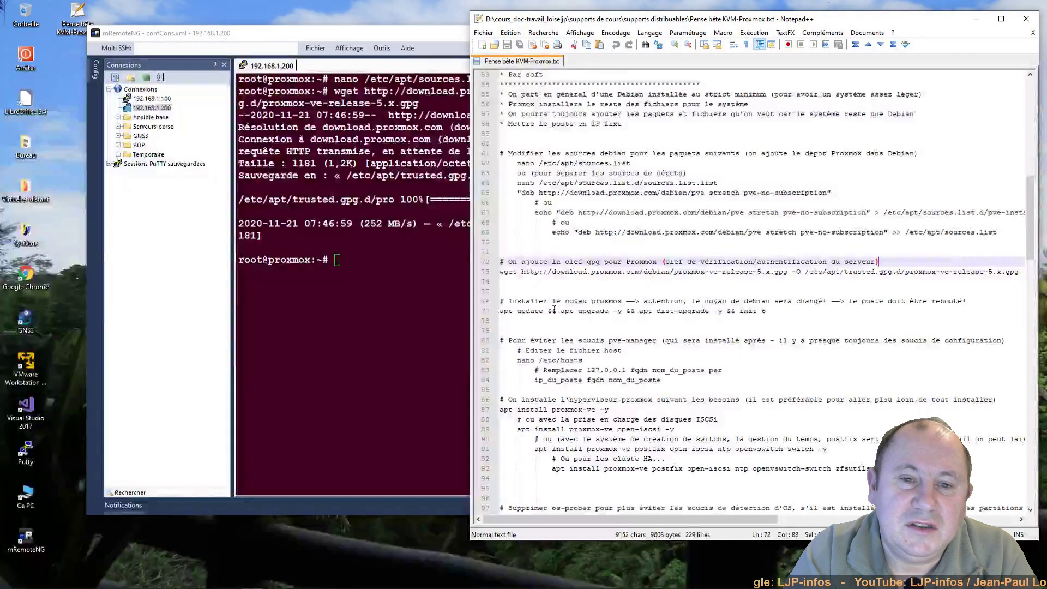
# Step: Run 'apt update && apt upgrade -y && apt dist-upgrade -y && init 6' copied from the notes
pyautogui.click(500, 311)
pyautogui.hotkey('shift', 'Down')
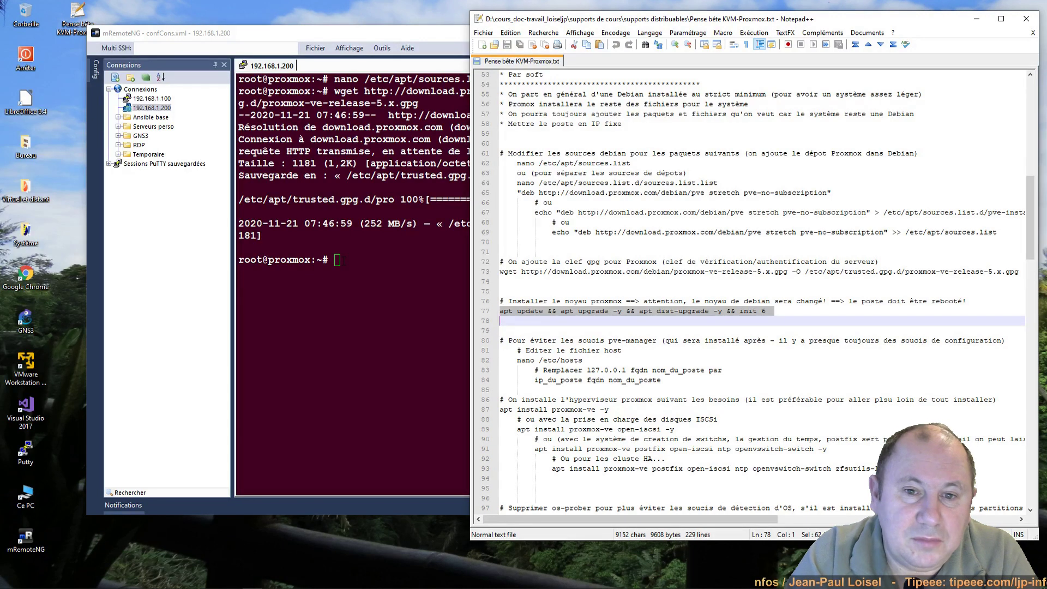
pyautogui.hotkey('alt', 'Tab')
pyautogui.press('shift+Insert')
pyautogui.press('Return')
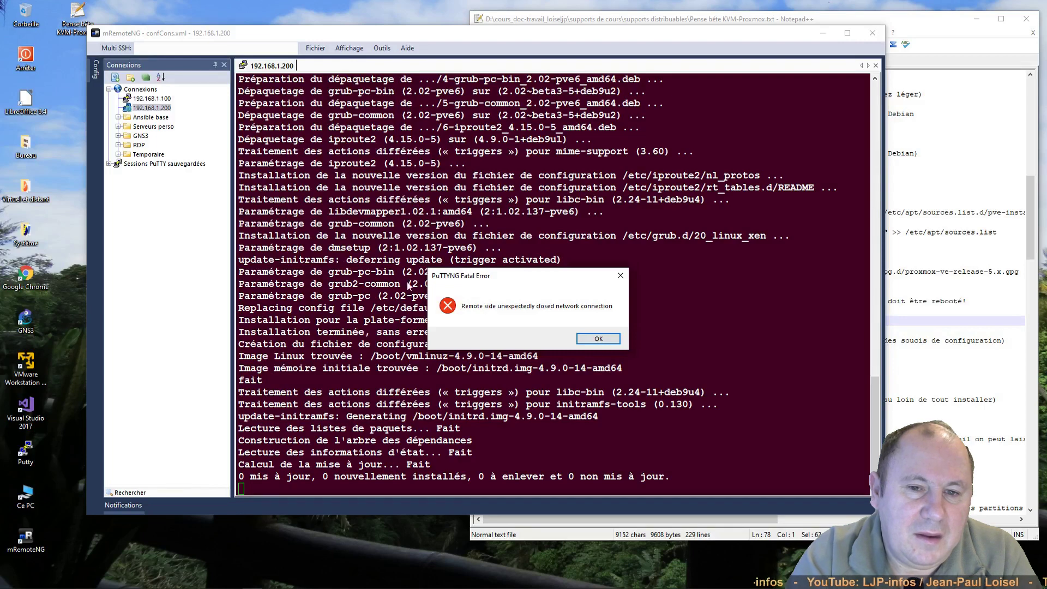
# Step: Dismiss the connection-closed error and reconnect to 192.168.1.200 as root
pyautogui.click(599, 339)
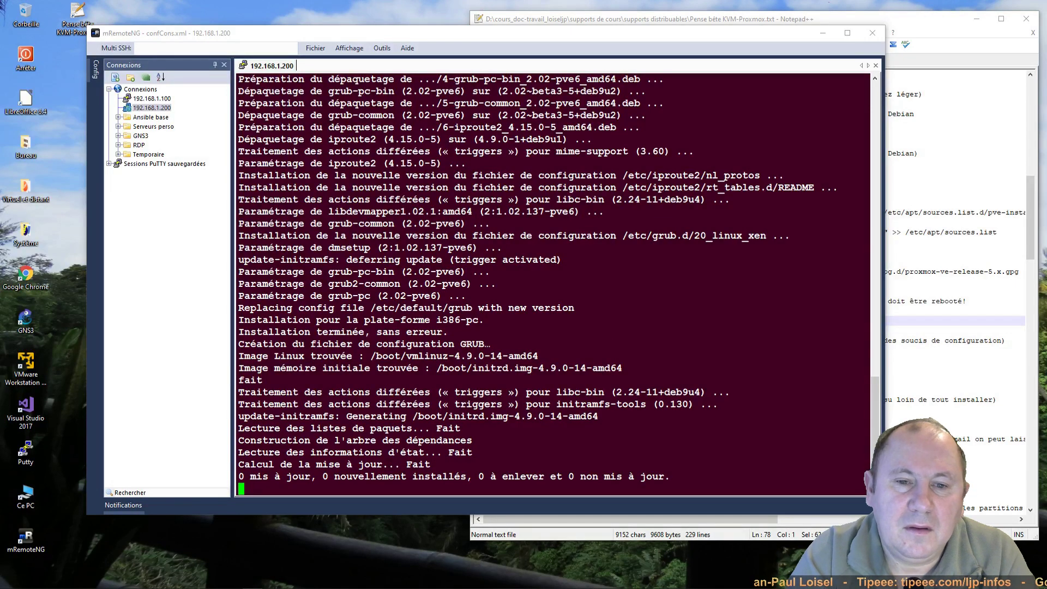
pyautogui.rightClick(274, 69)
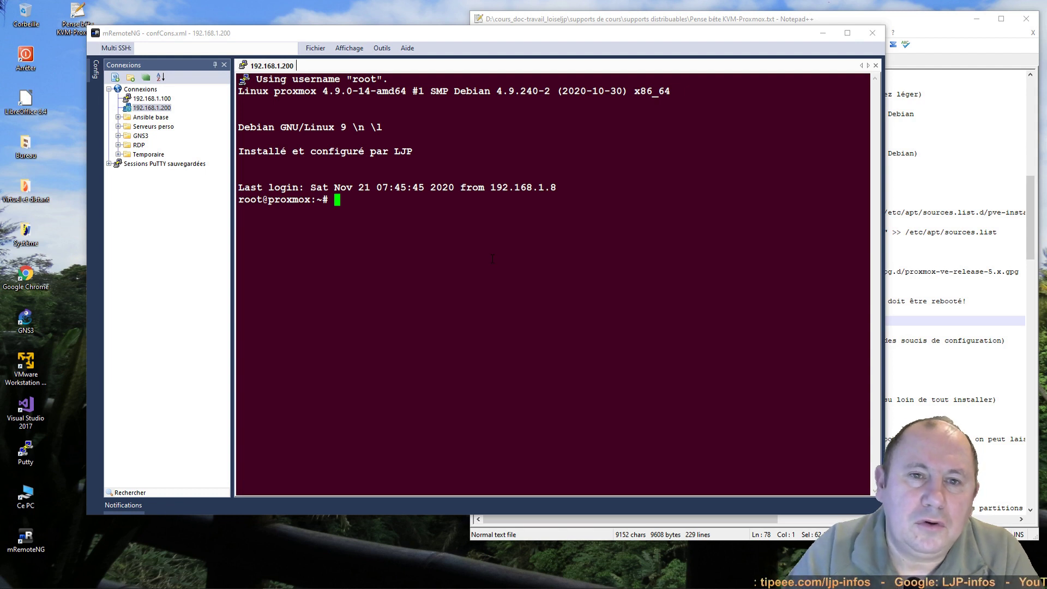
# Step: Comment out the 127.0.0.1 and 127.0.1.1 lines in /etc/hosts with nano and save
pyautogui.write('nano ')
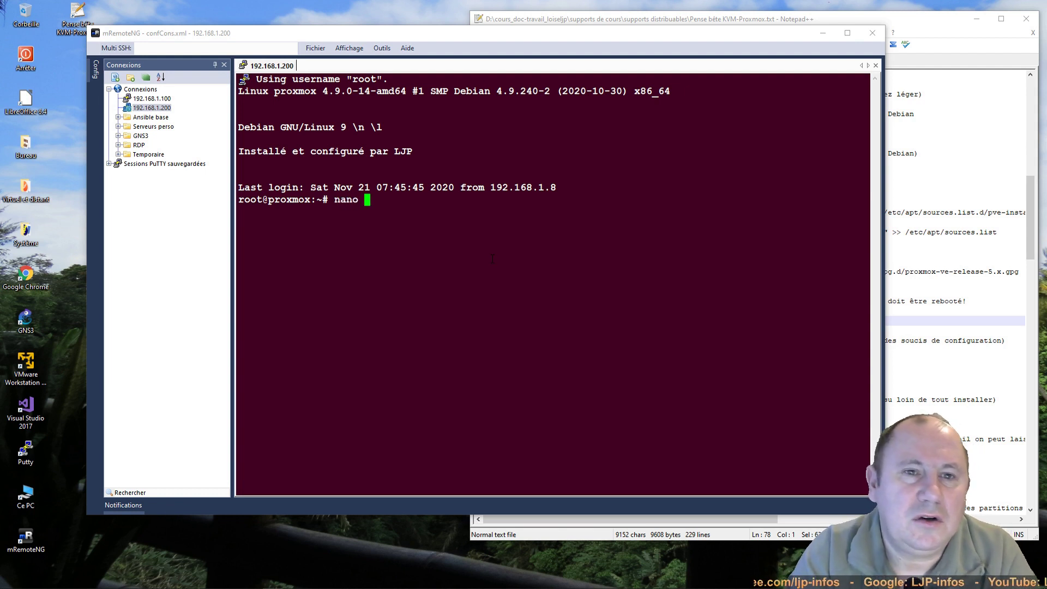
pyautogui.write('/etc/')
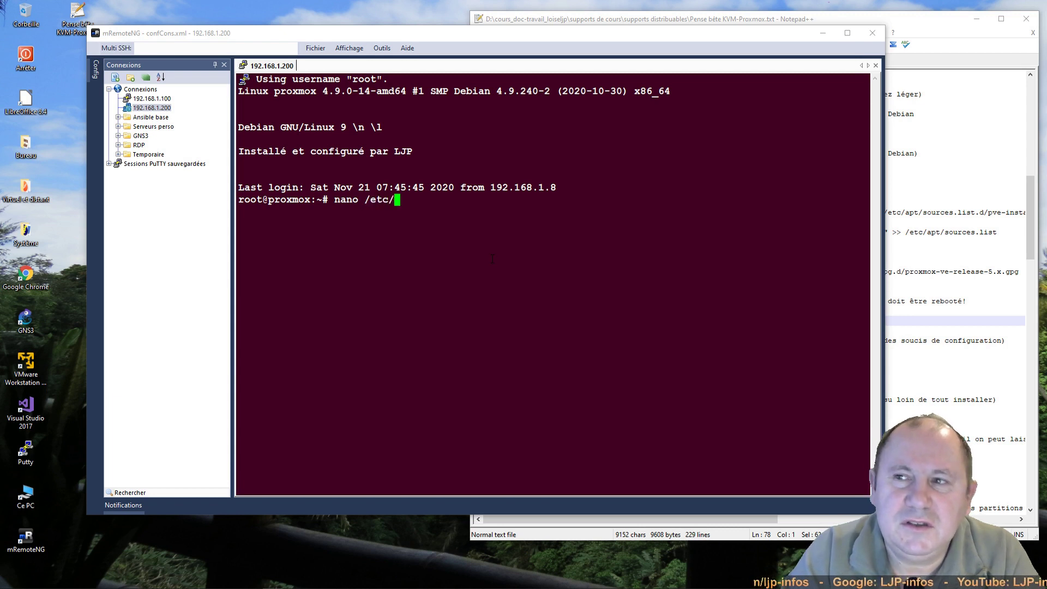
pyautogui.write('hosts')
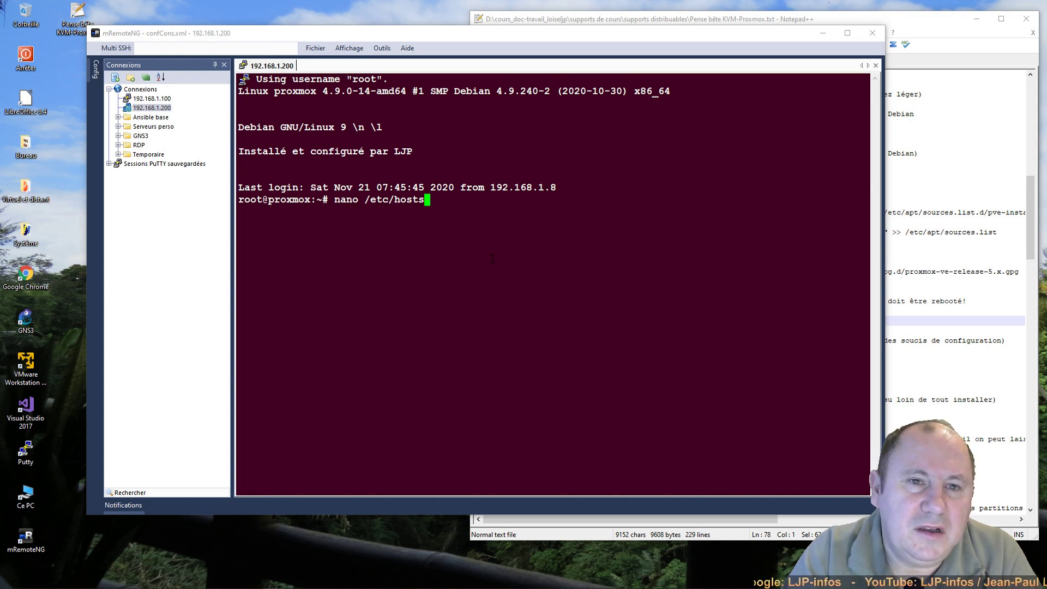
pyautogui.press('Return')
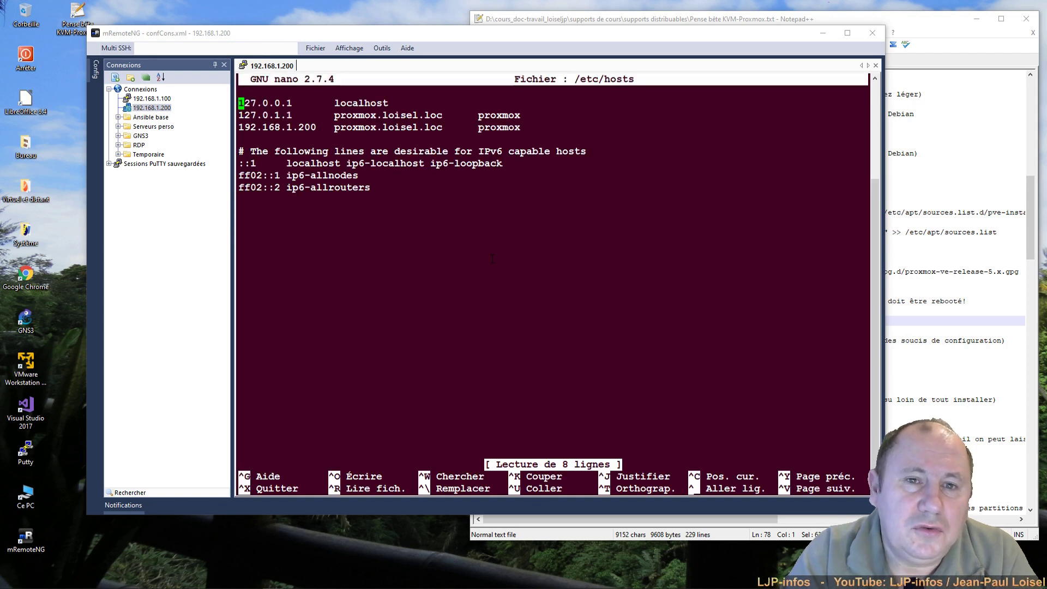
pyautogui.press('Down')
pyautogui.press('Down')
pyautogui.press('Down')
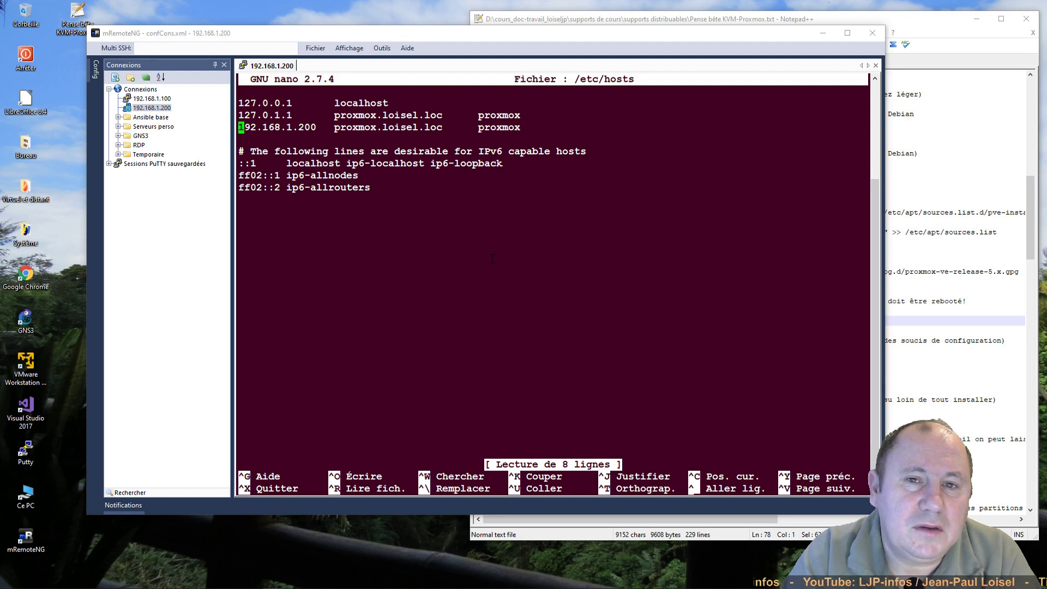
pyautogui.press('Up')
pyautogui.press('Up')
pyautogui.press('Up')
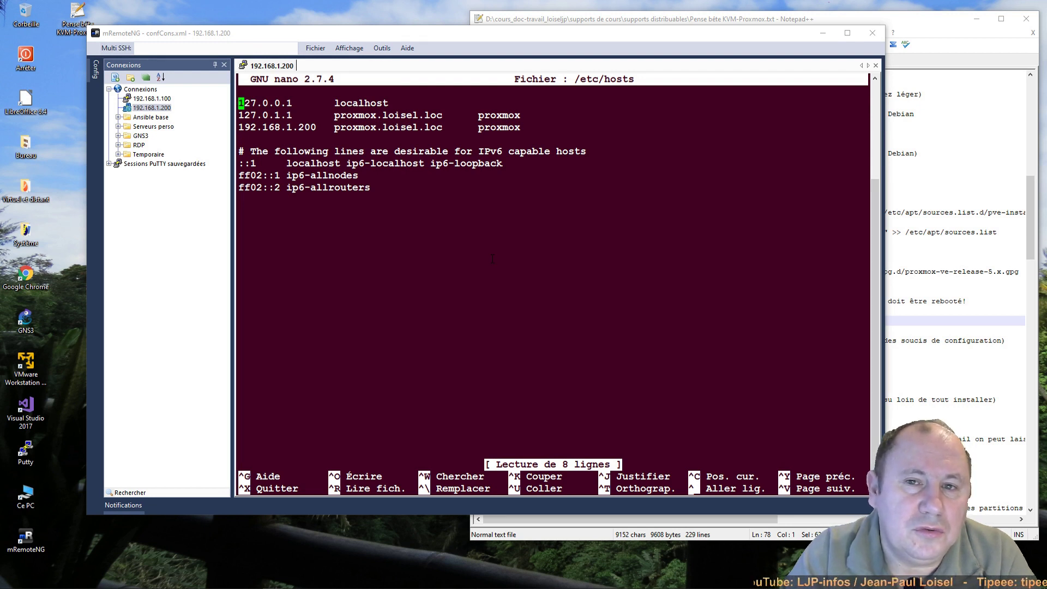
pyautogui.write('#')
pyautogui.press('Down')
pyautogui.press('Left')
pyautogui.write('#')
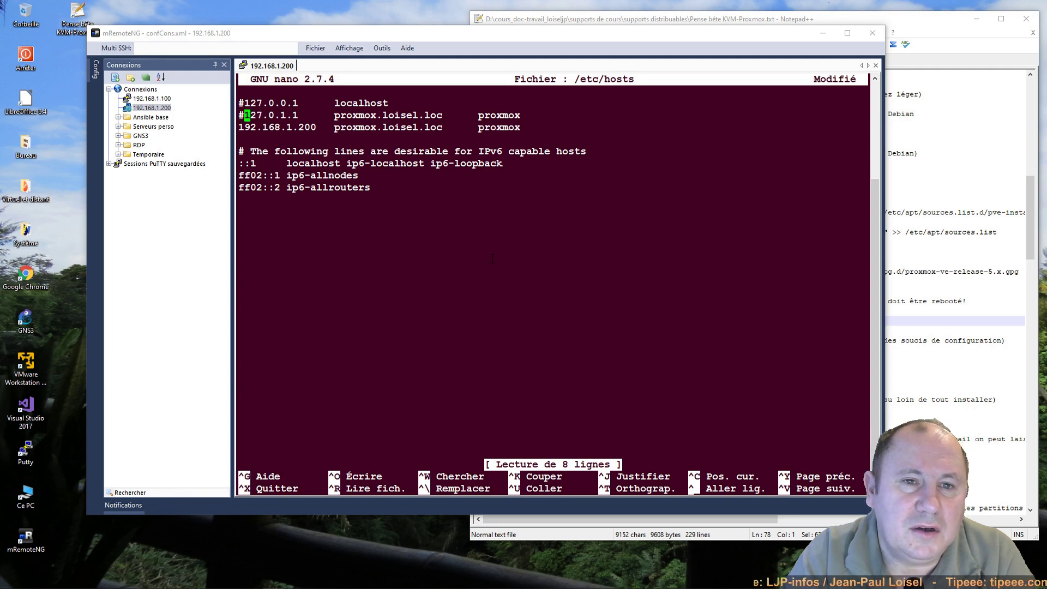
pyautogui.press('Down')
pyautogui.press('Left')
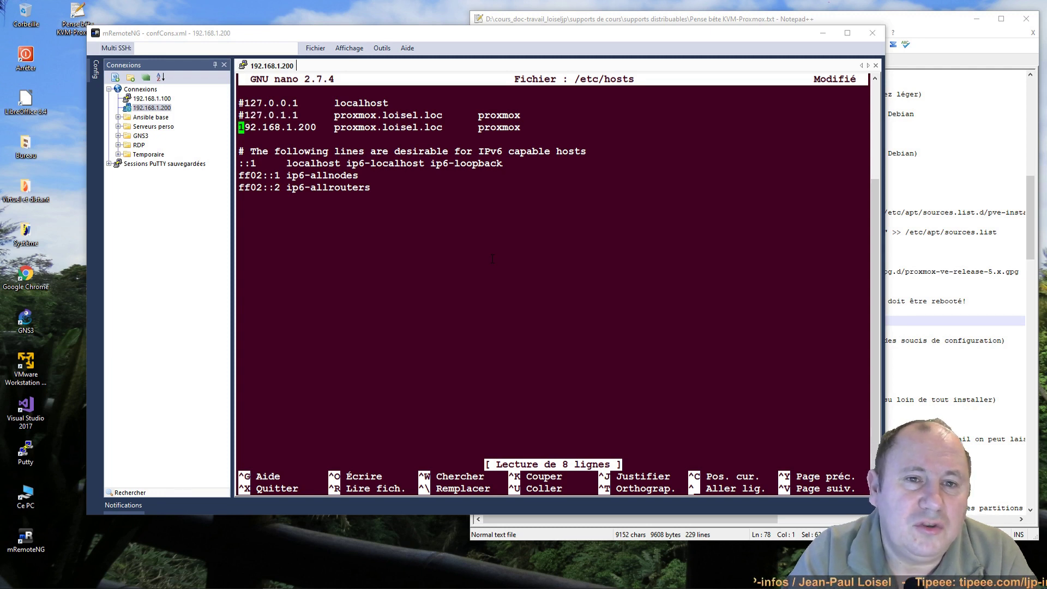
pyautogui.hotkey('ctrl', 'x')
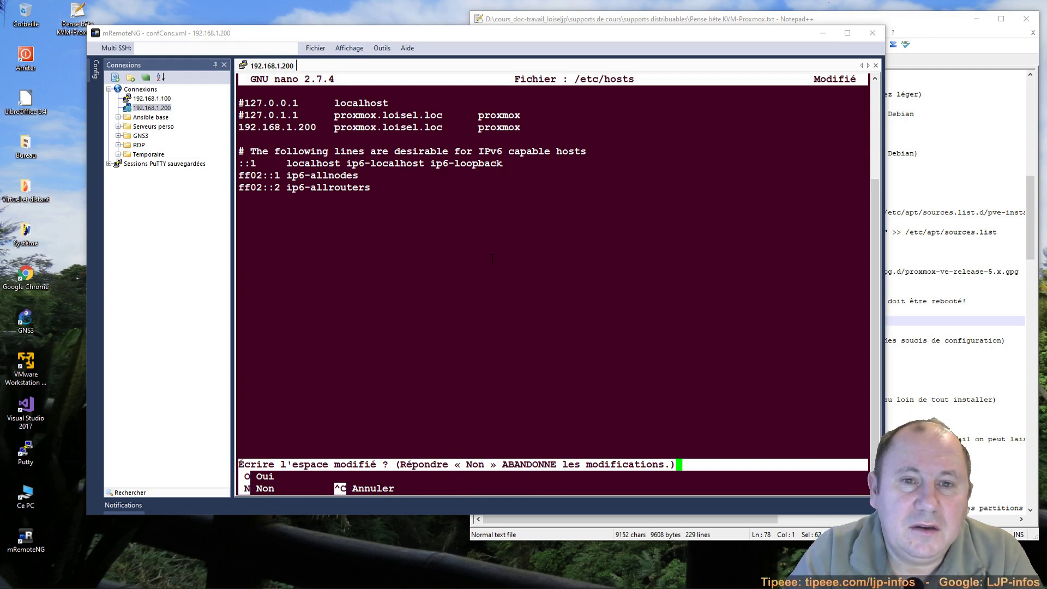
pyautogui.press('o')
pyautogui.press('Return')
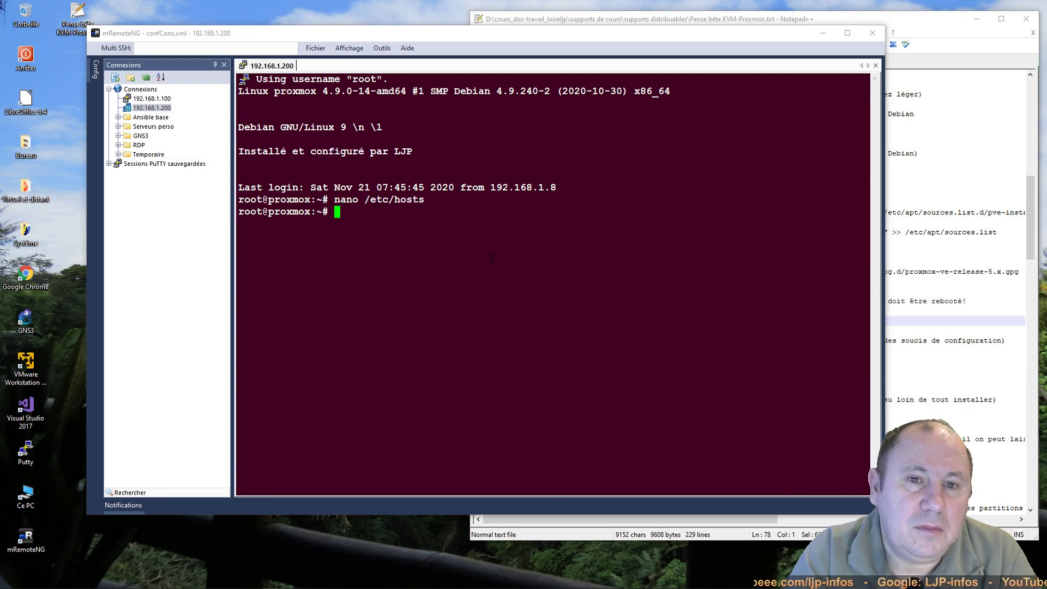
# Step: Run 'hostname --ip-address' and confirm it returns 192.168.1.200
pyautogui.write('host')
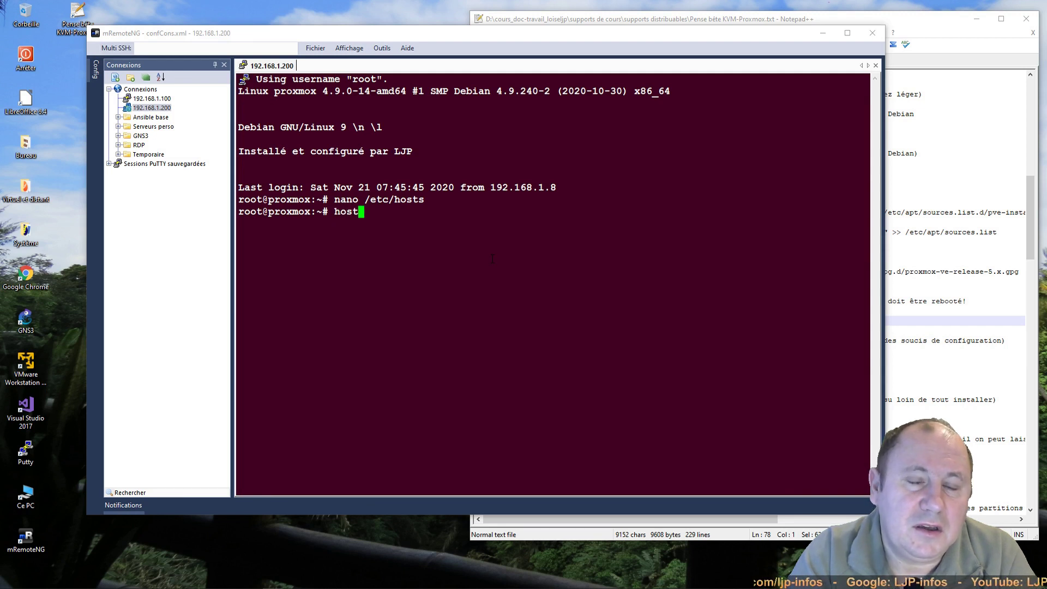
pyautogui.write('name ')
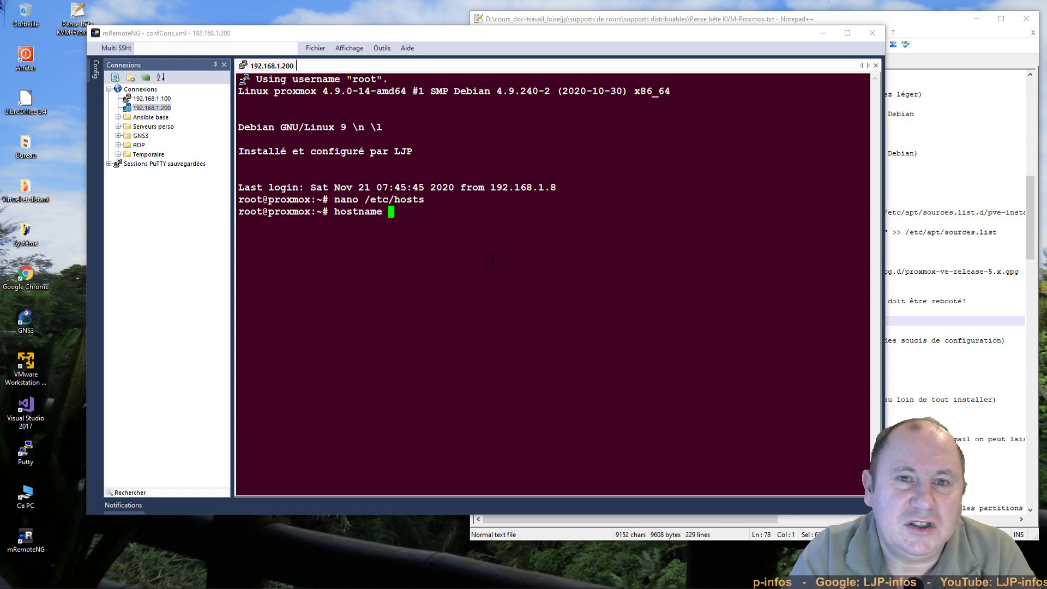
pyautogui.write('--')
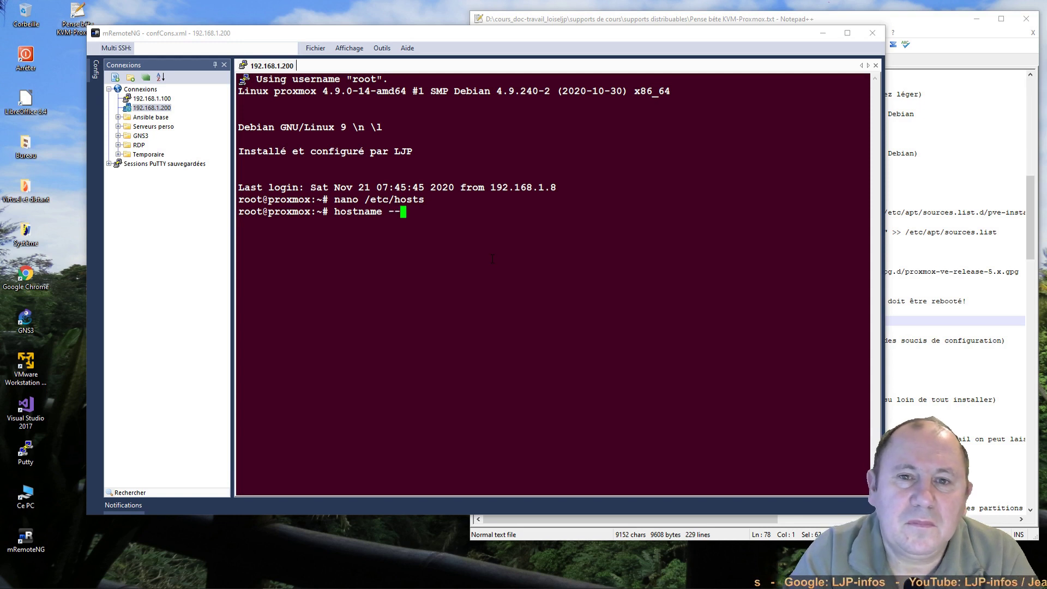
pyautogui.write('ip-addr')
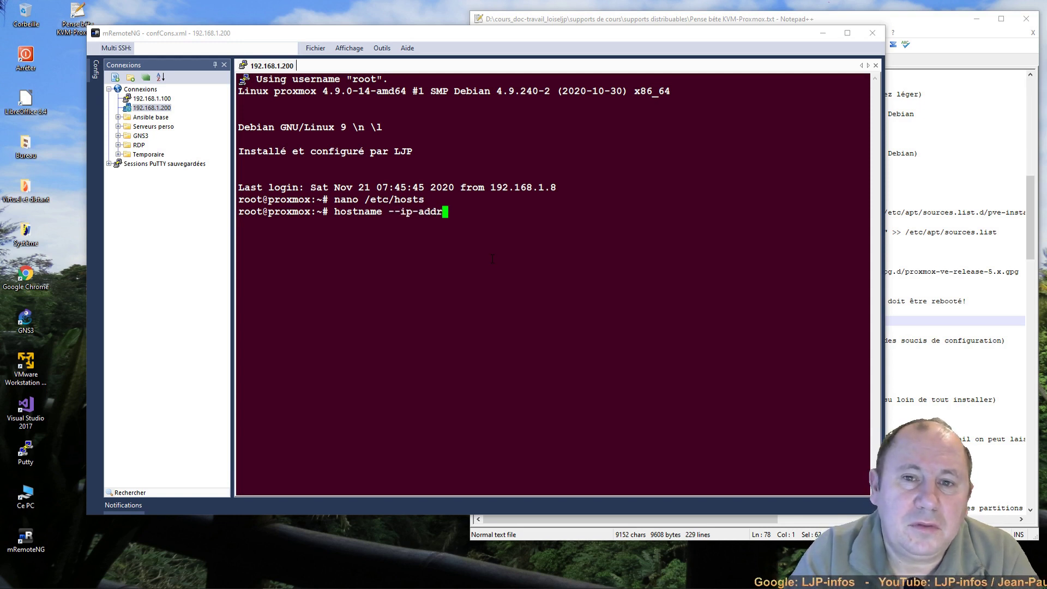
pyautogui.write('ess')
pyautogui.press('Return')
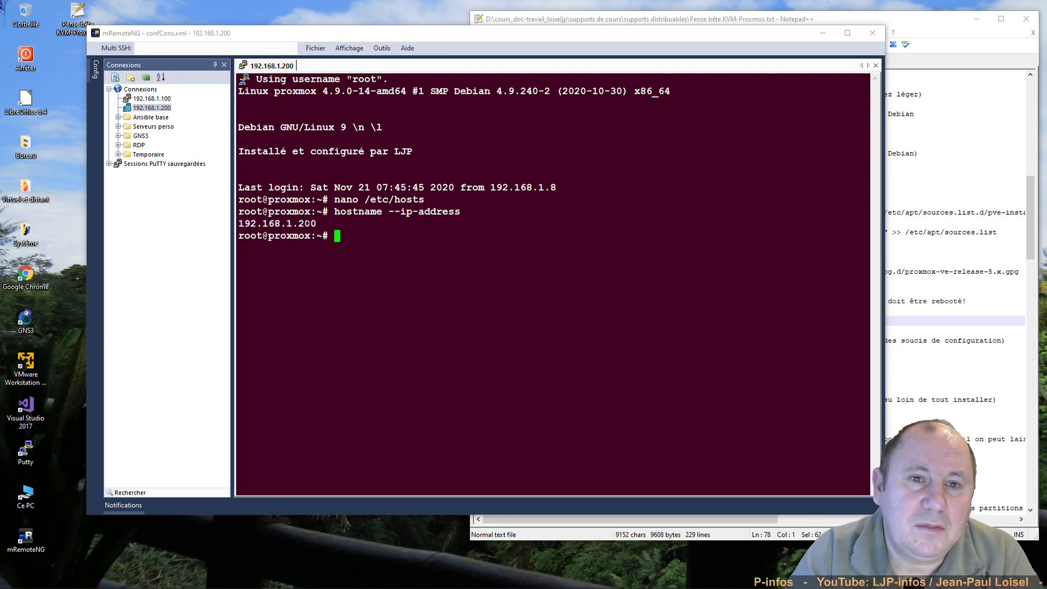
pyautogui.moveTo(318, 224); pyautogui.dragTo(240, 225)
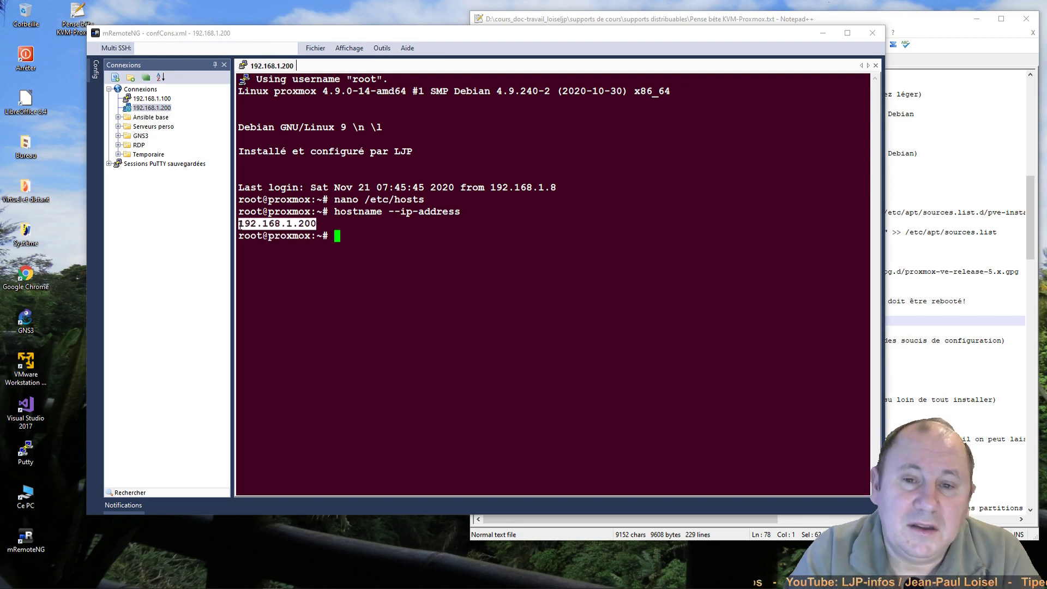
pyautogui.click(370, 236)
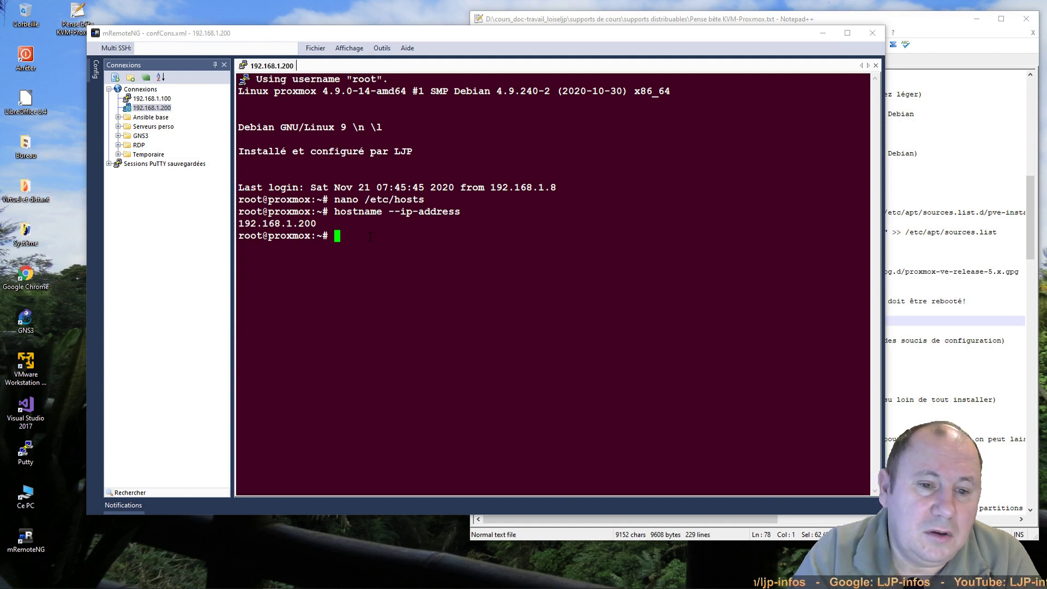
# Step: Run 'apt install proxmox-ve -y' to install Proxmox VE 5.4-2 on the server
pyautogui.write('ap')
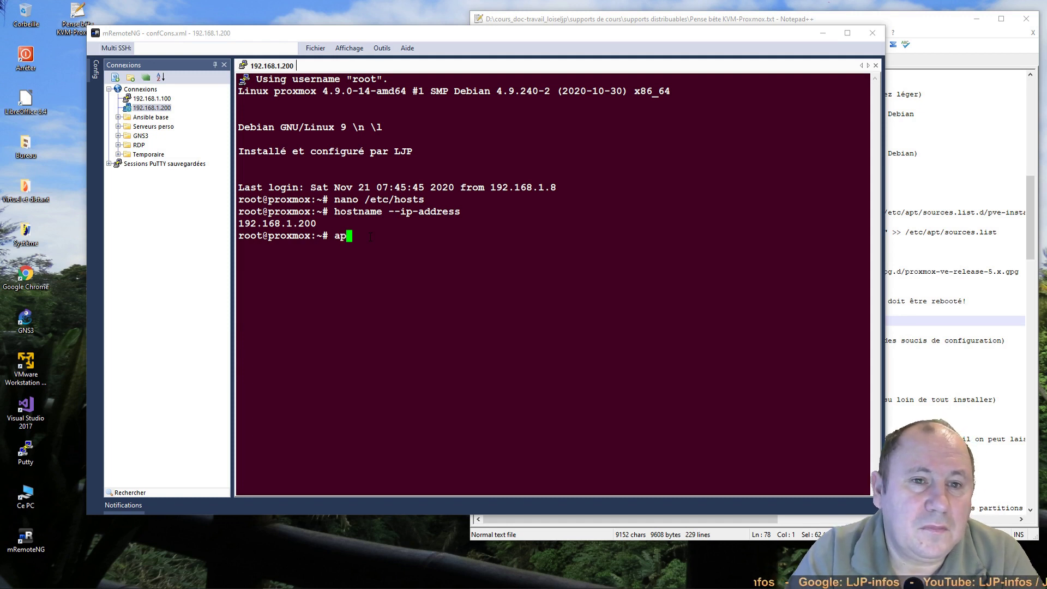
pyautogui.write('t install')
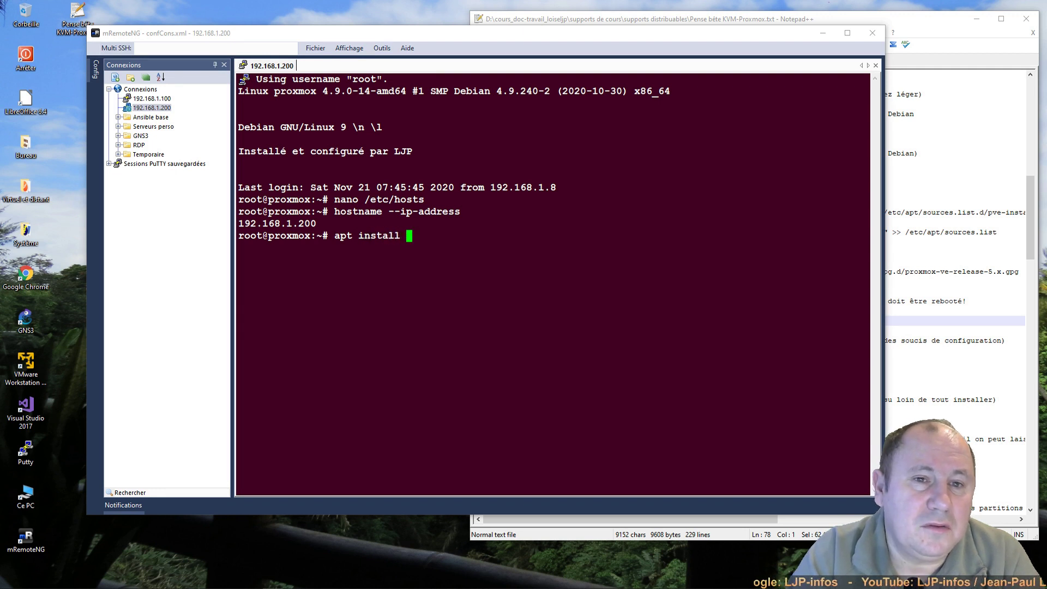
pyautogui.write(' proxmo')
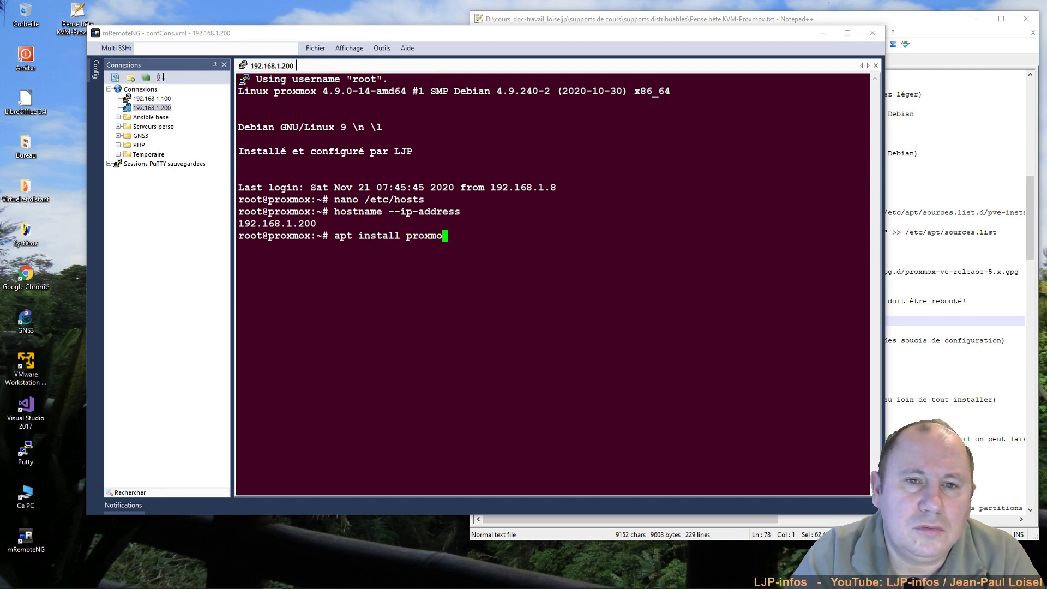
pyautogui.write('x-')
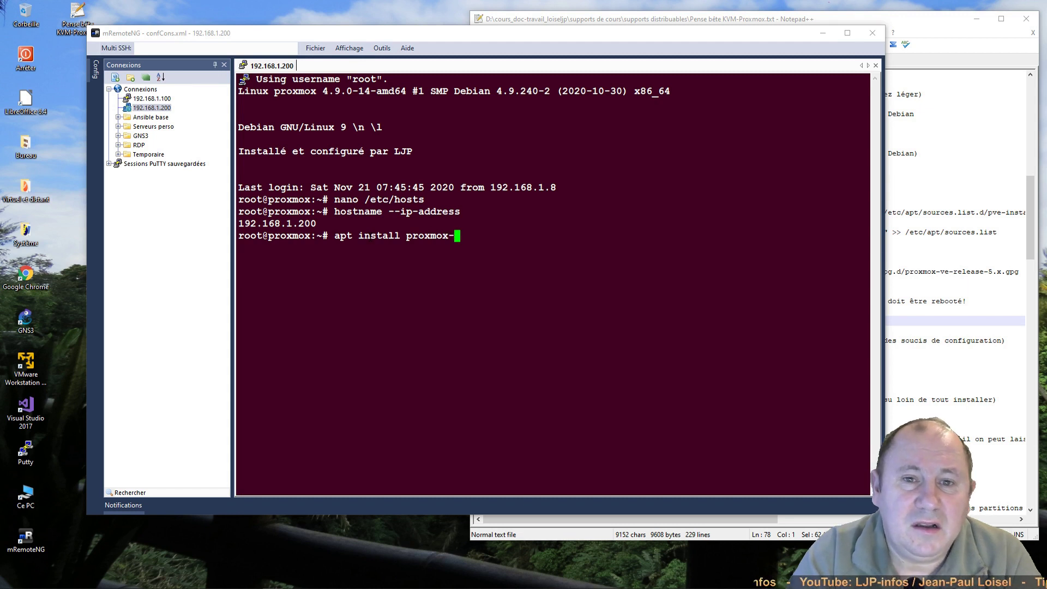
pyautogui.write('ve')
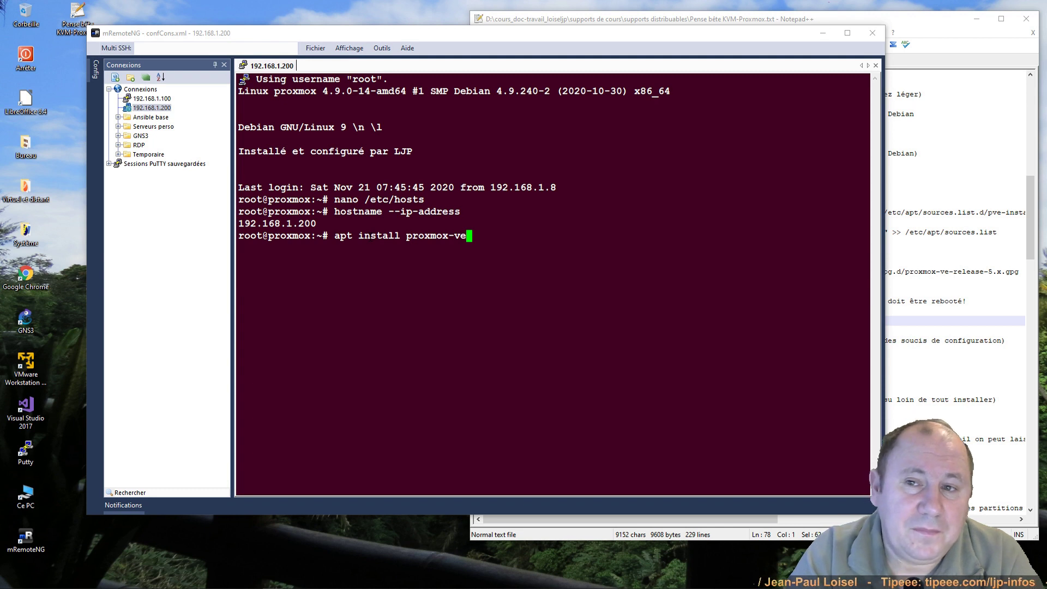
pyautogui.write('-y')
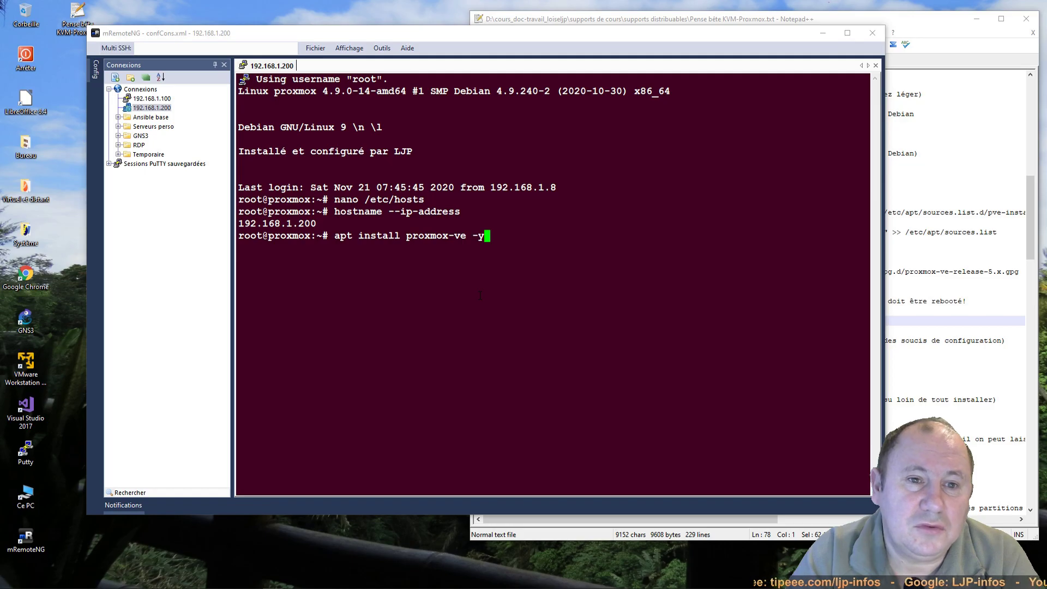
pyautogui.press('Return')
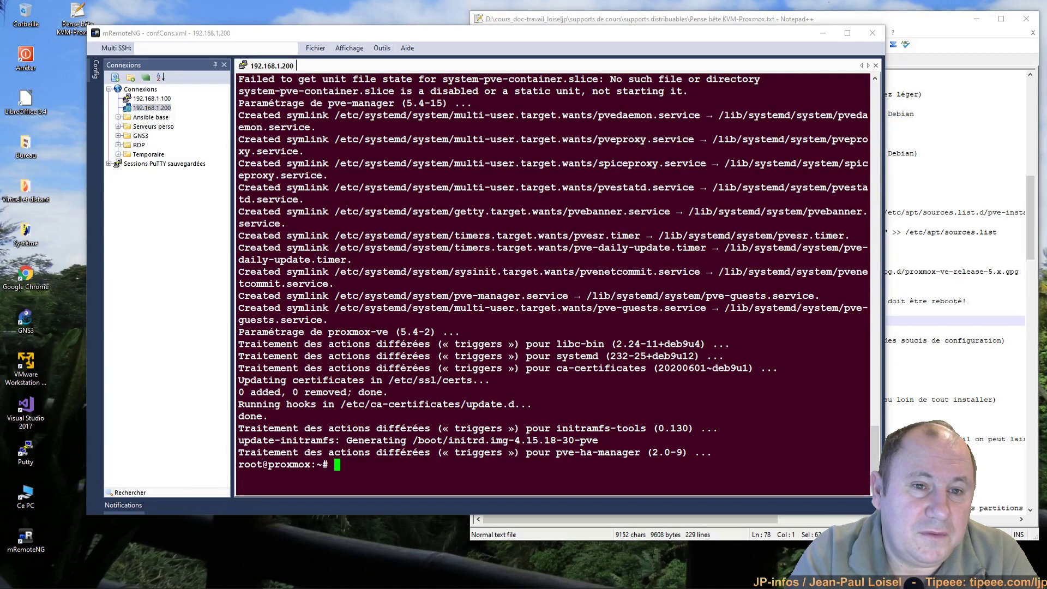
pyautogui.write('clear')
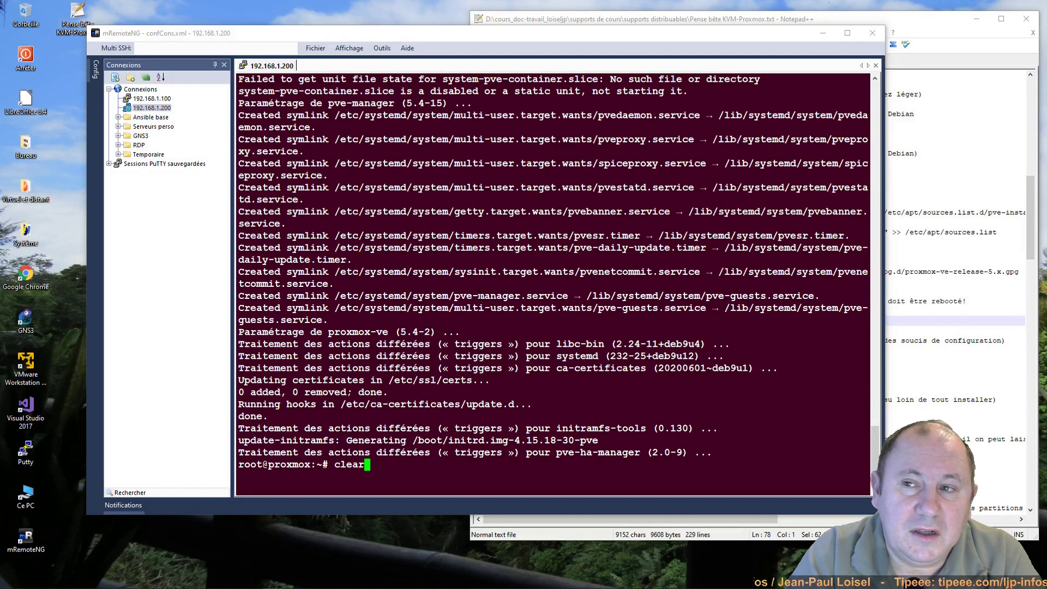
# Step: Clear the screen and run 'apt remove os-prober -y' to uninstall os-prober
pyautogui.press('Return')
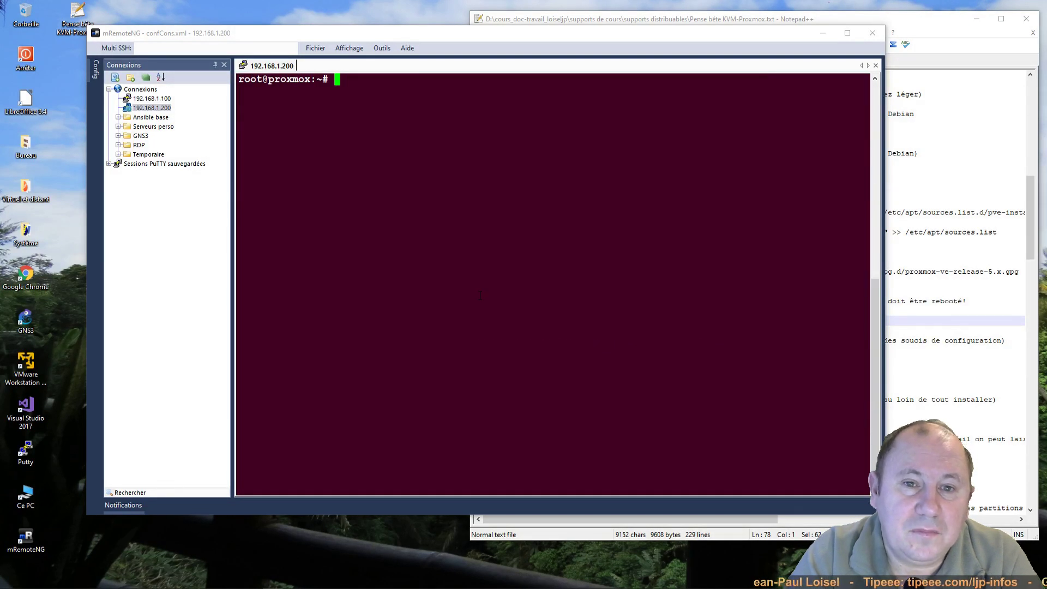
pyautogui.write('apt')
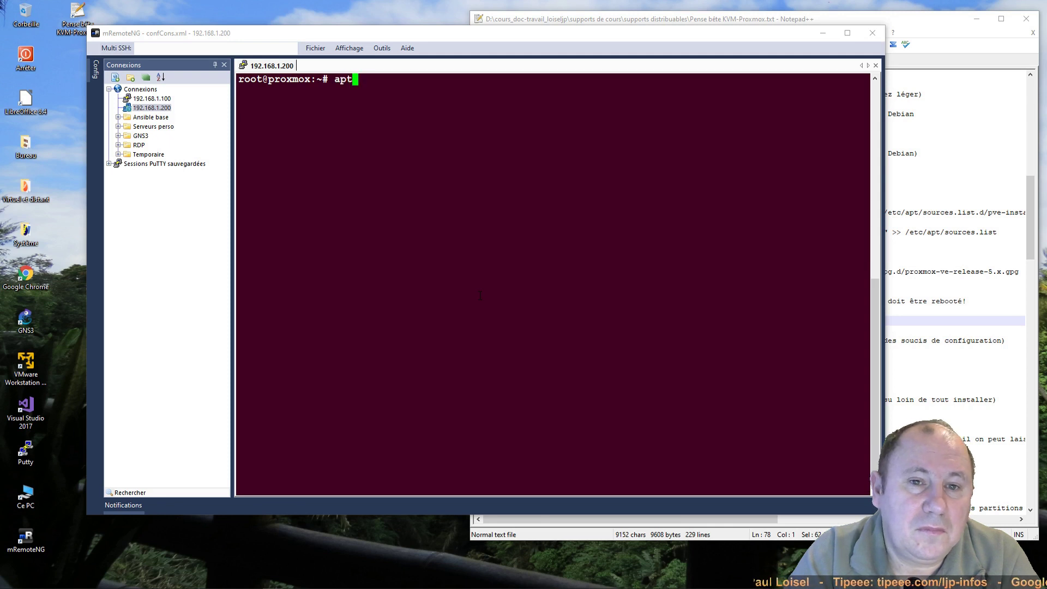
pyautogui.write(' remove ')
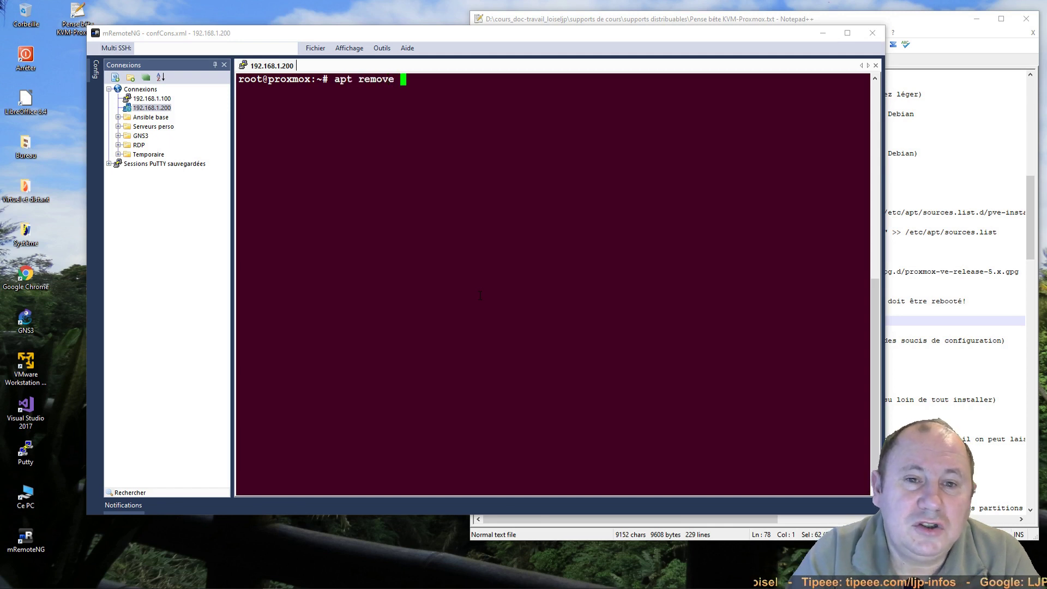
pyautogui.write('os-prober')
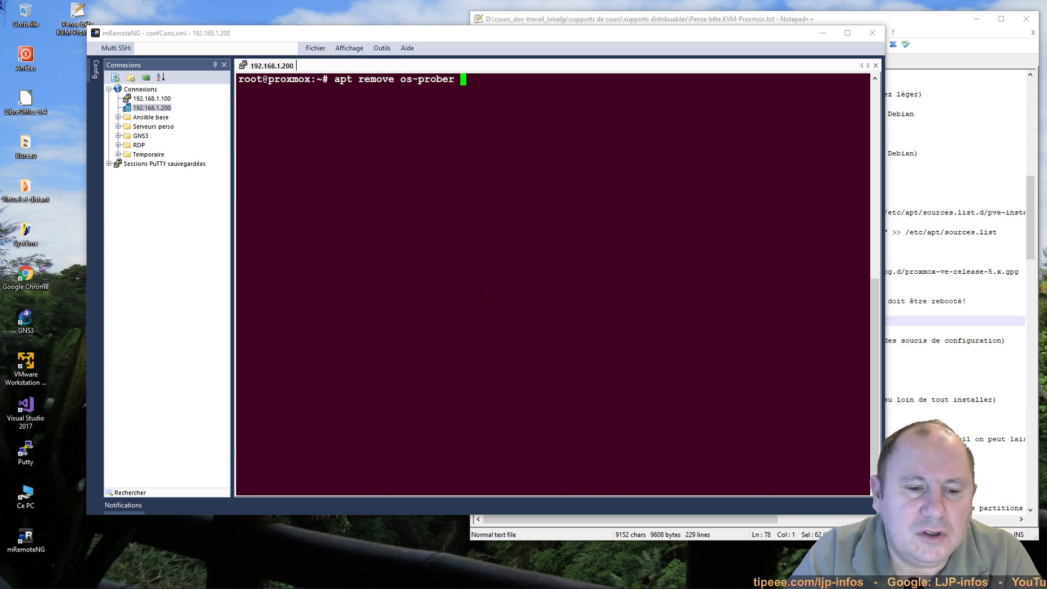
pyautogui.write(' -y')
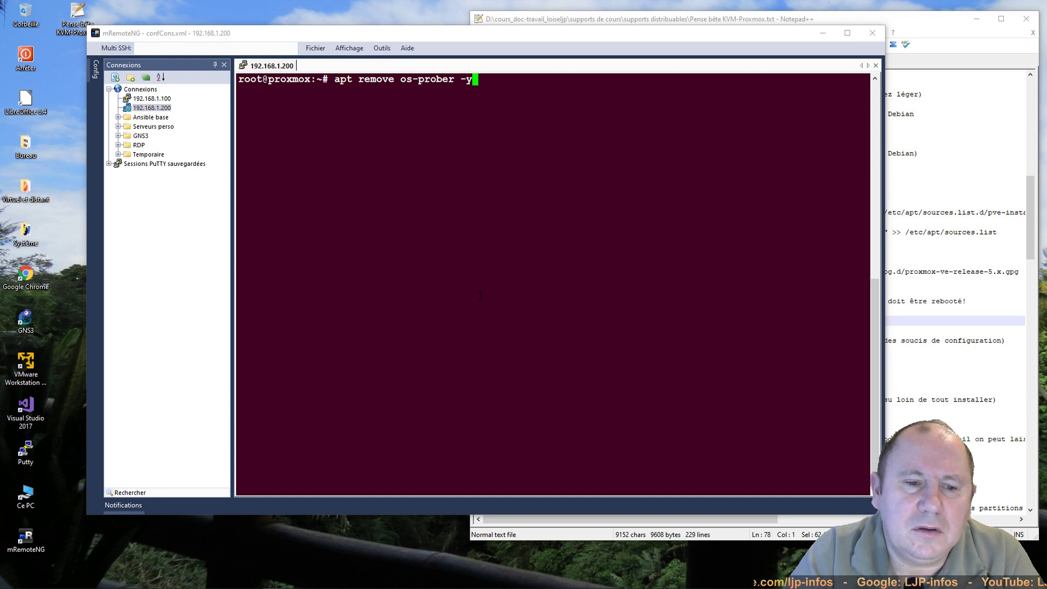
pyautogui.press('Return')
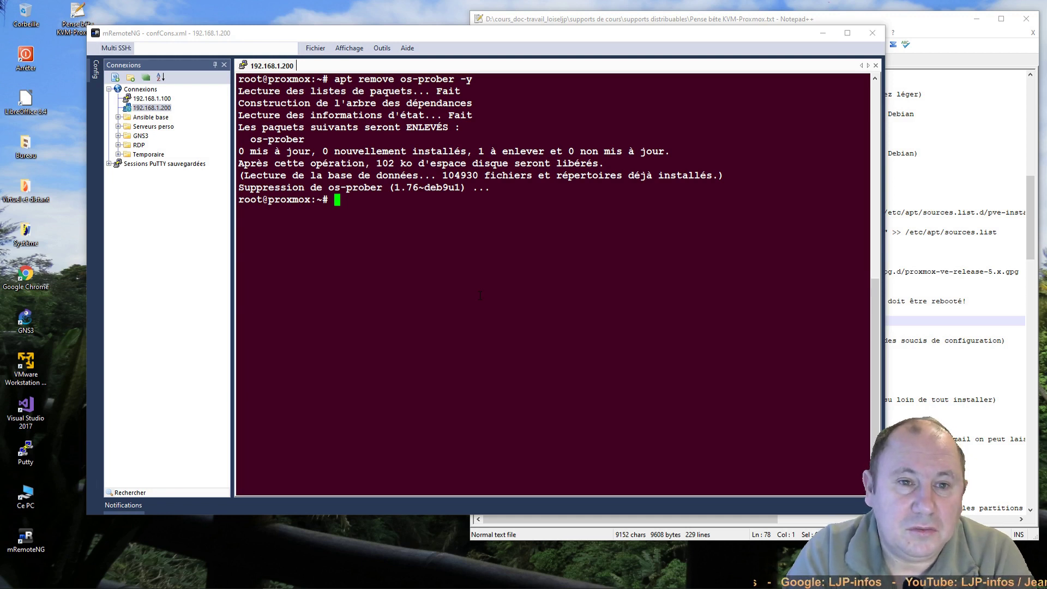
pyautogui.write('apt ins')
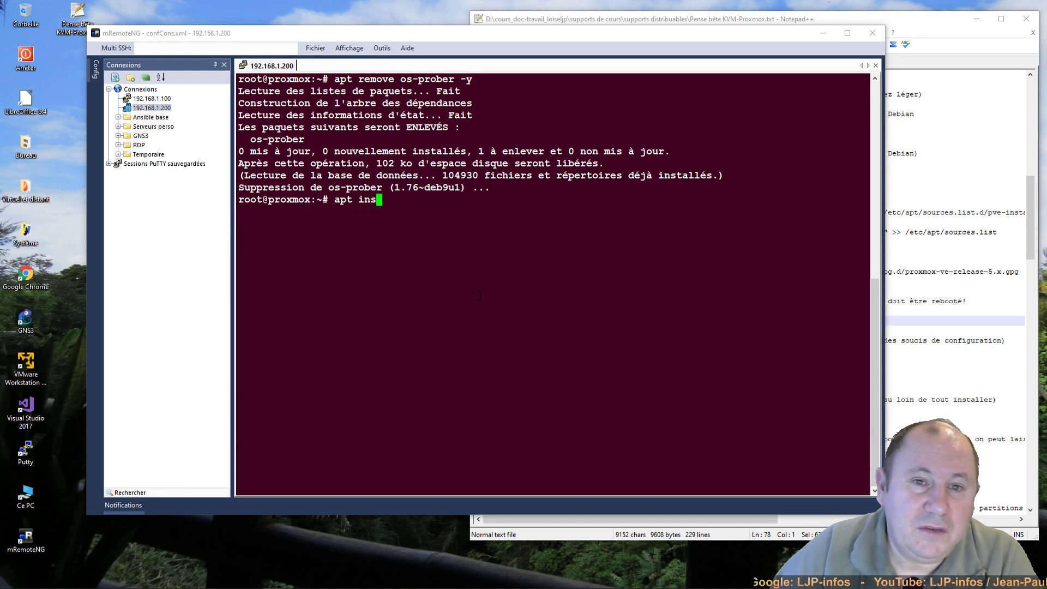
pyautogui.write('tall ')
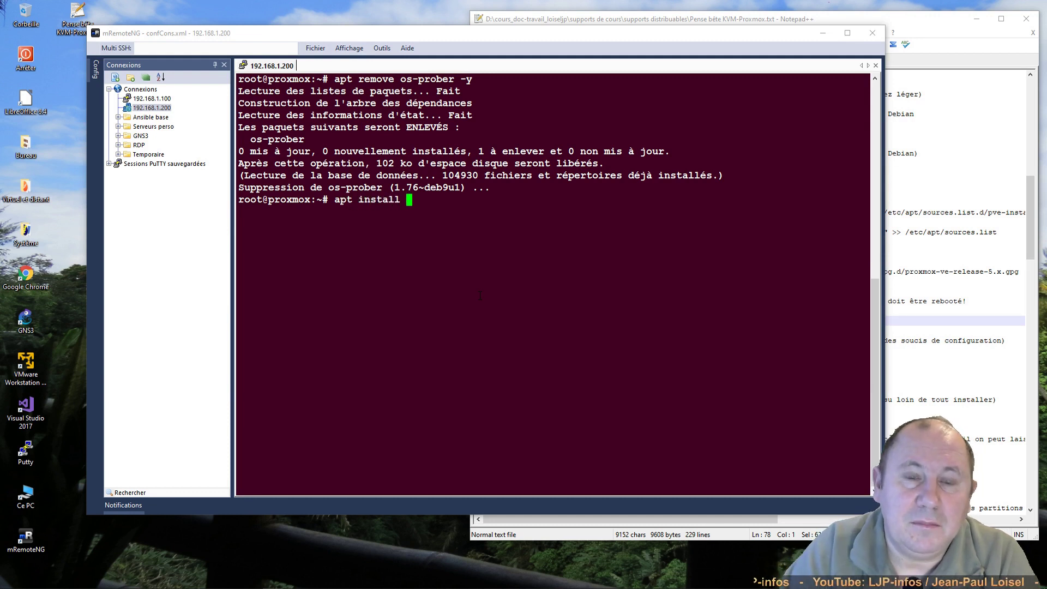
pyautogui.write('bri')
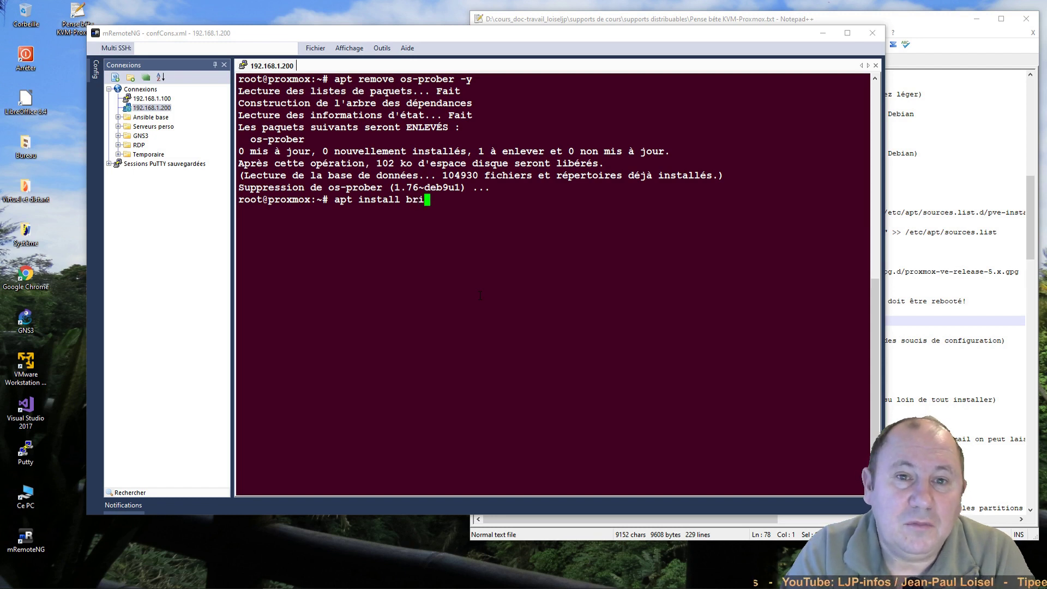
pyautogui.write('dge-utils')
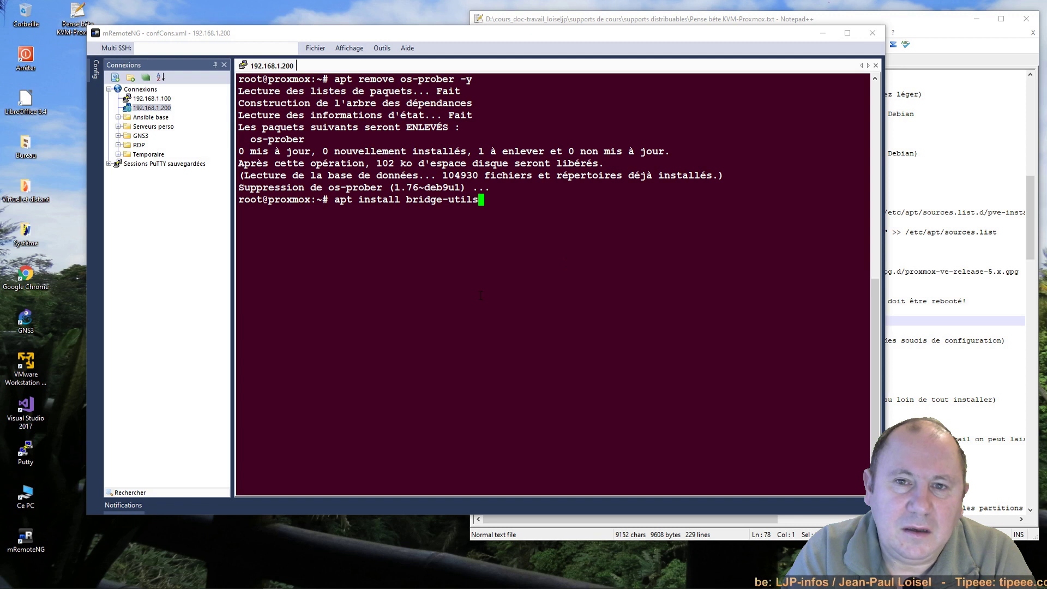
pyautogui.write(' -y')
# Step: Run apt install bridge-utils -y, which reports version 1.5-13+deb9u1 is already newest
pyautogui.press('Return')
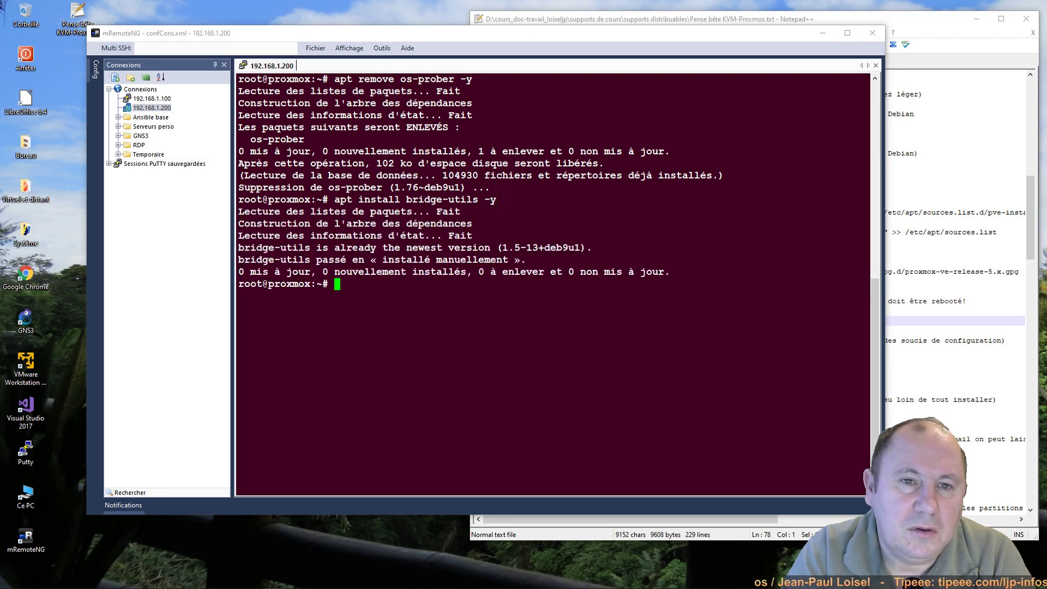
pyautogui.moveTo(304, 248); pyautogui.dragTo(478, 248)
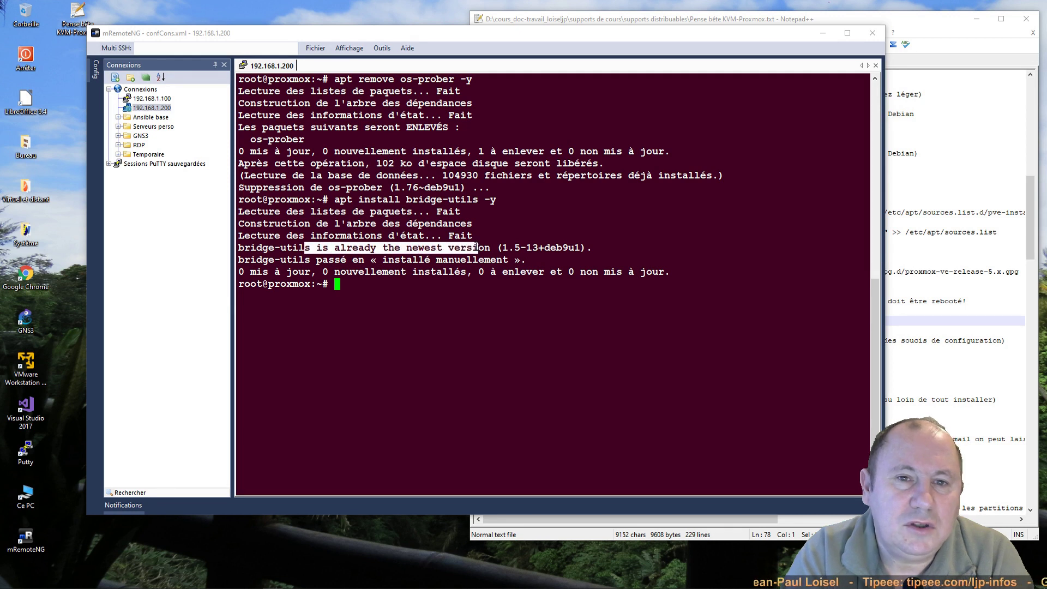
pyautogui.click(428, 286)
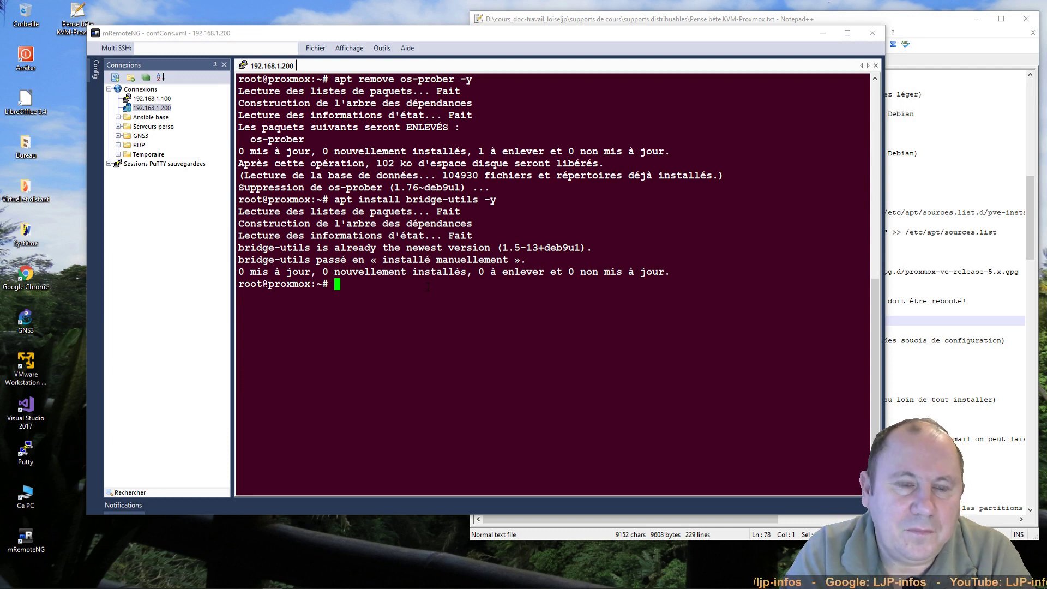
pyautogui.write('na')
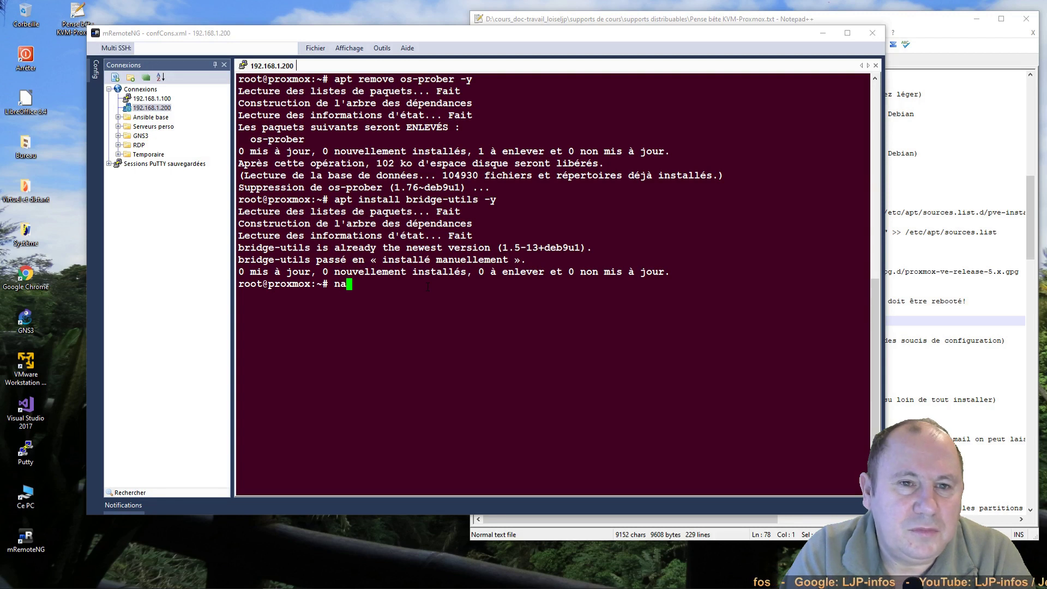
pyautogui.write('no /etc')
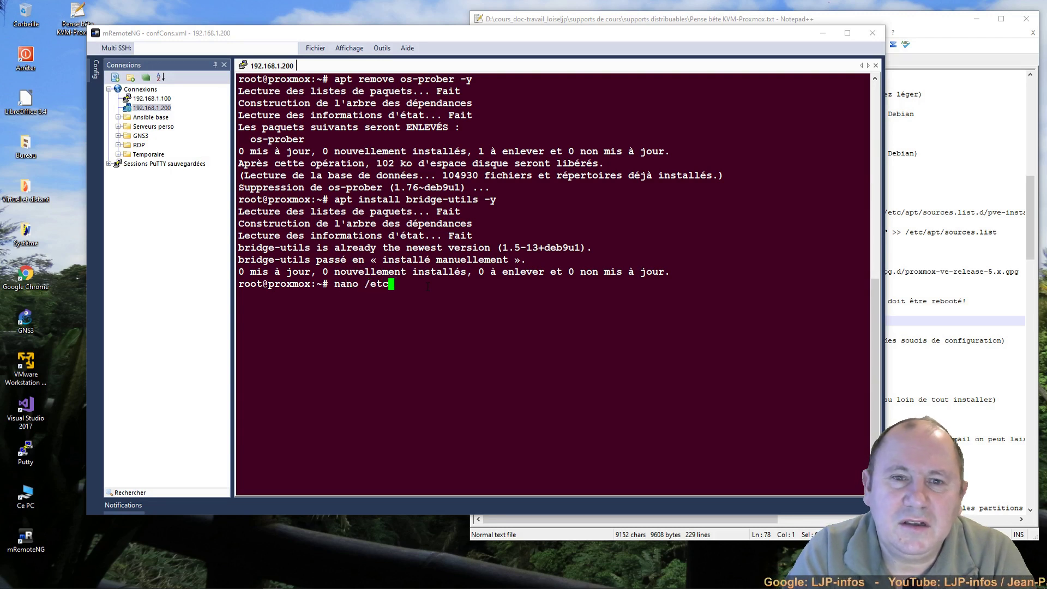
pyautogui.write('/network')
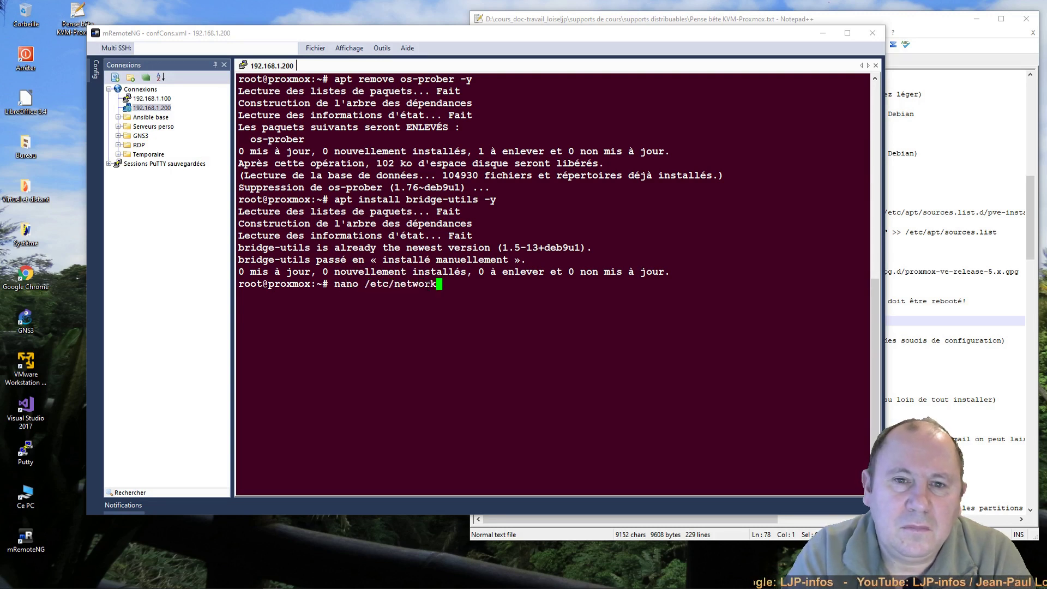
pyautogui.write('/interfaces')
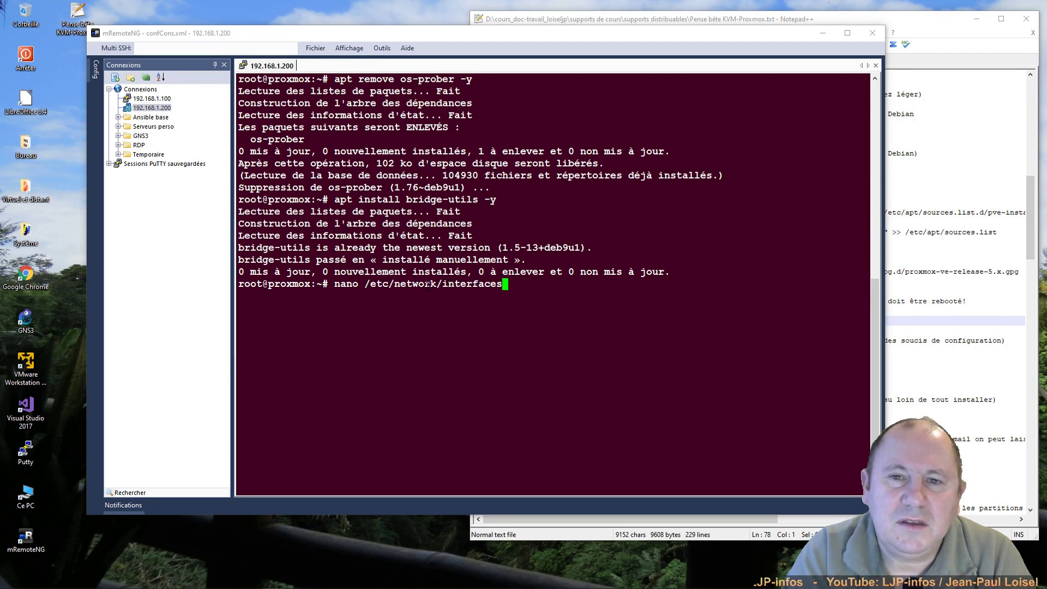
# Step: Open /etc/network/interfaces in nano and prefix the source line and surrounding blank lines with #
pyautogui.press('Return')
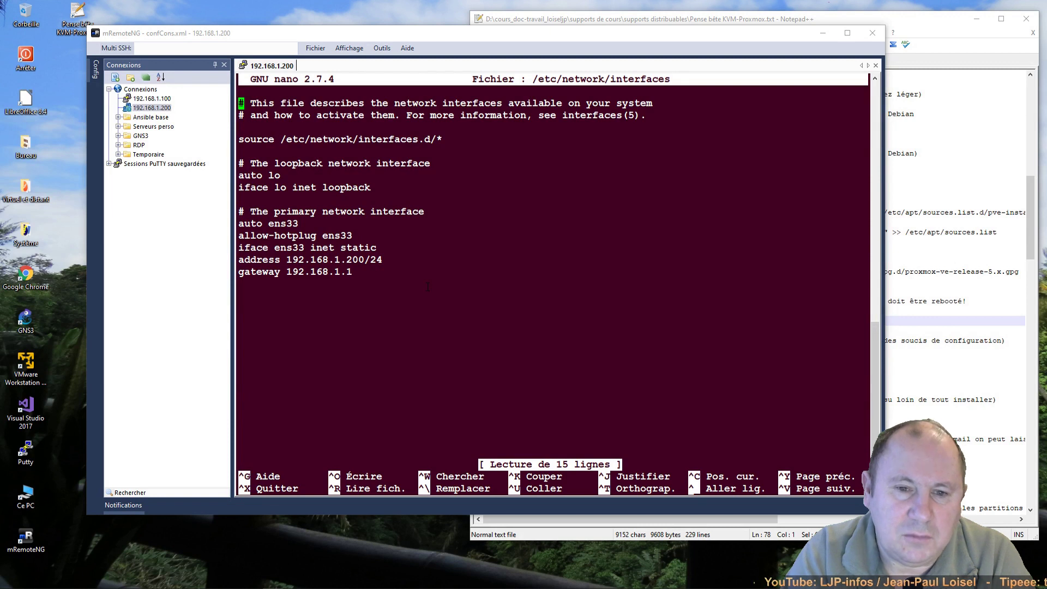
pyautogui.press('Down')
pyautogui.press('Down')
pyautogui.write('#')
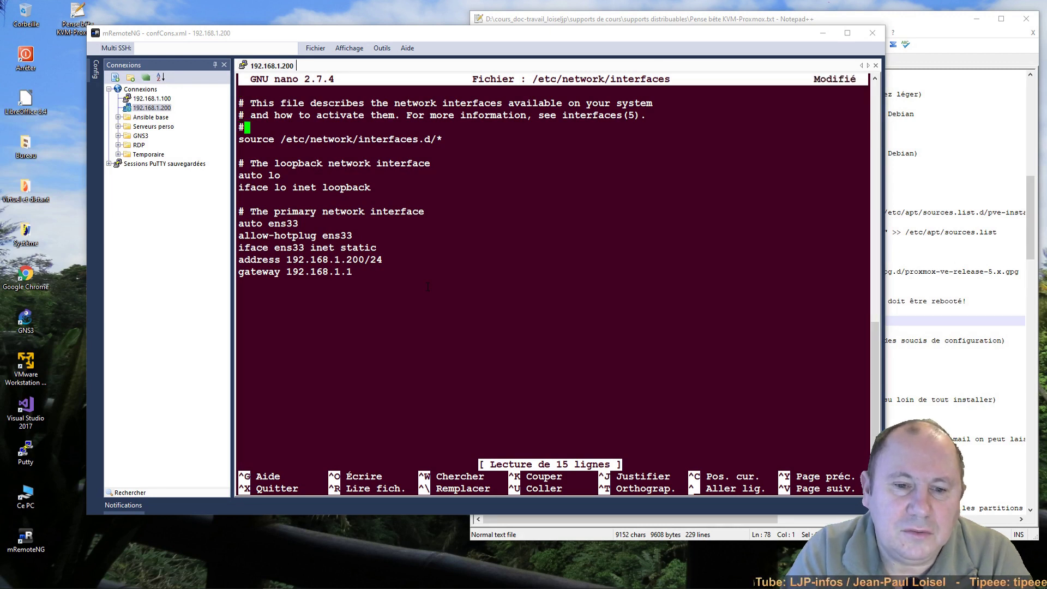
pyautogui.press('Right')
pyautogui.write('#')
pyautogui.press('Down')
pyautogui.press('Left')
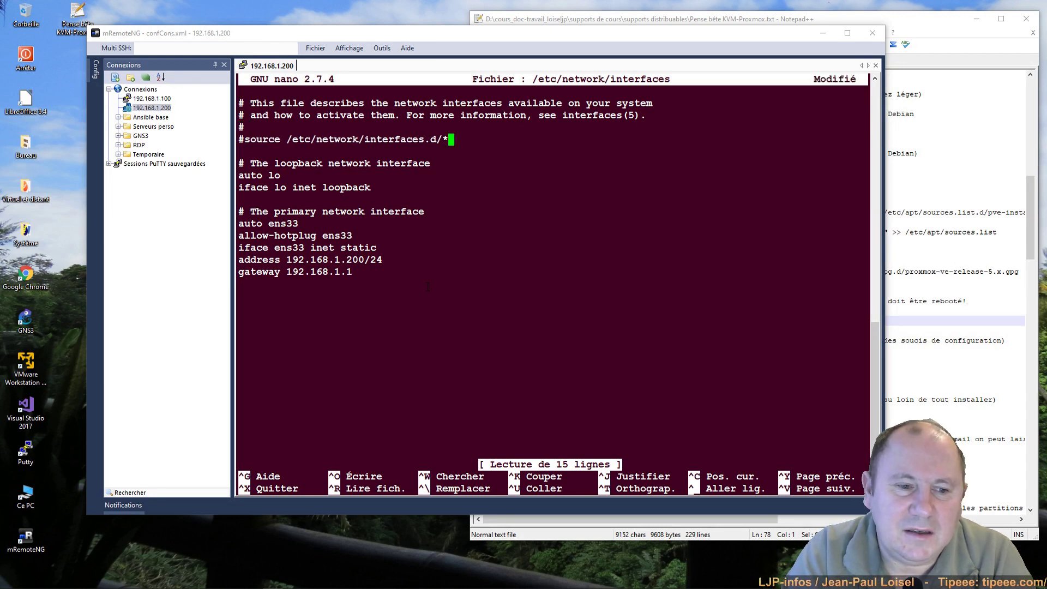
pyautogui.press('Right')
pyautogui.write('#')
pyautogui.press('Down')
pyautogui.press('Down')
pyautogui.press('Down')
pyautogui.press('Down')
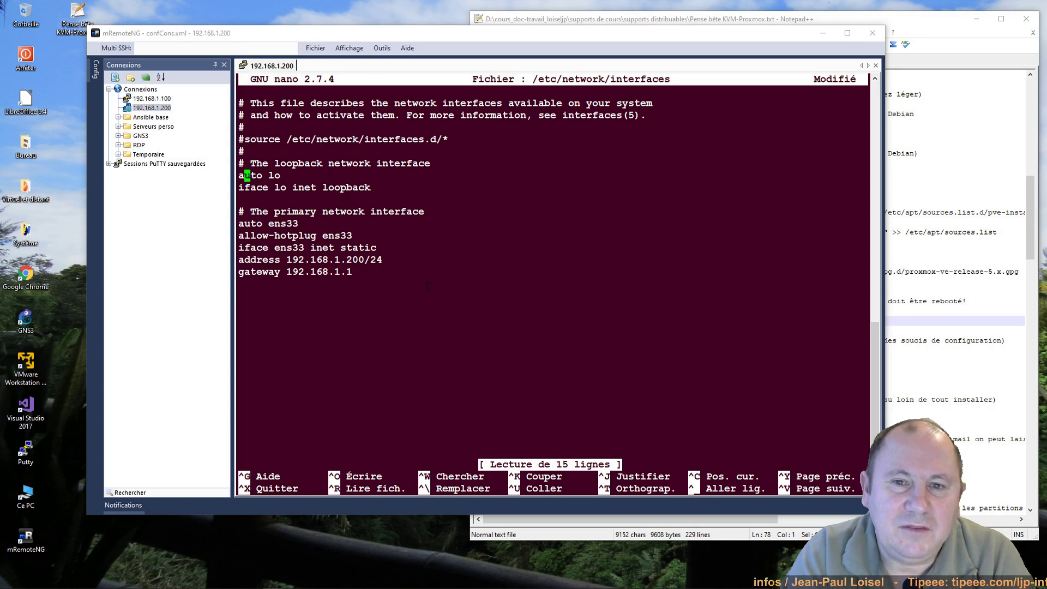
pyautogui.write('#')
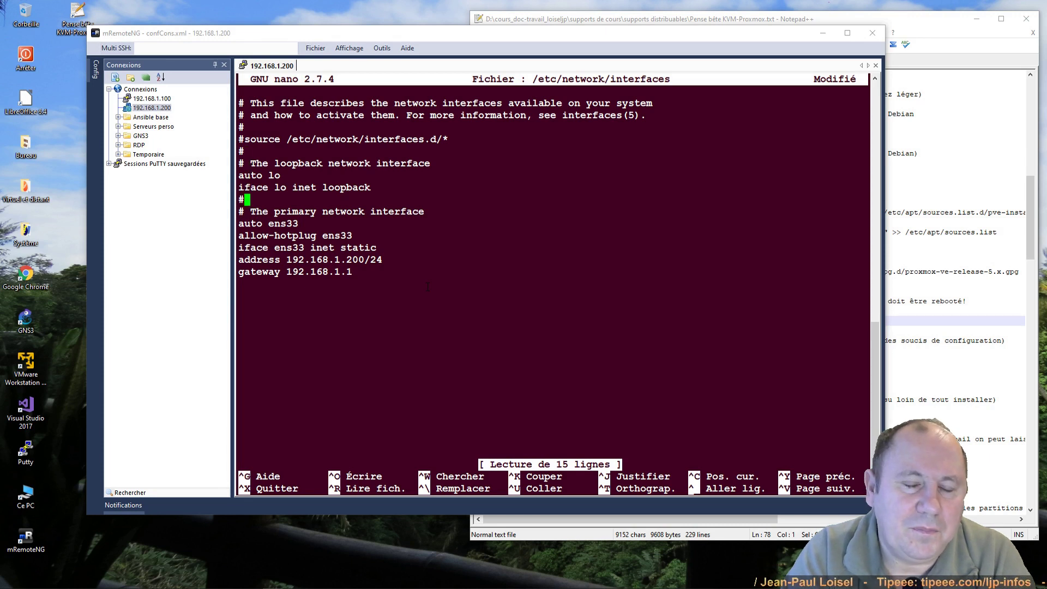
# Step: Insert an empty line between the iface ens33 line and the address line
pyautogui.press('Down')
pyautogui.press('Down')
pyautogui.press('Down')
pyautogui.press('Down')
pyautogui.press('Left')
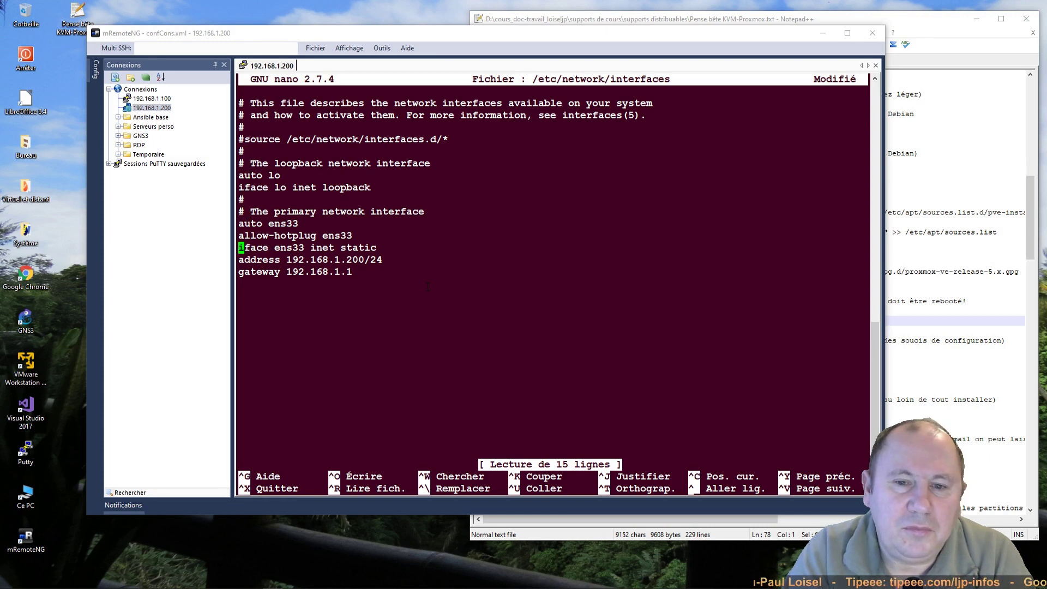
pyautogui.press('Down')
pyautogui.press('Return')
pyautogui.press('Up')
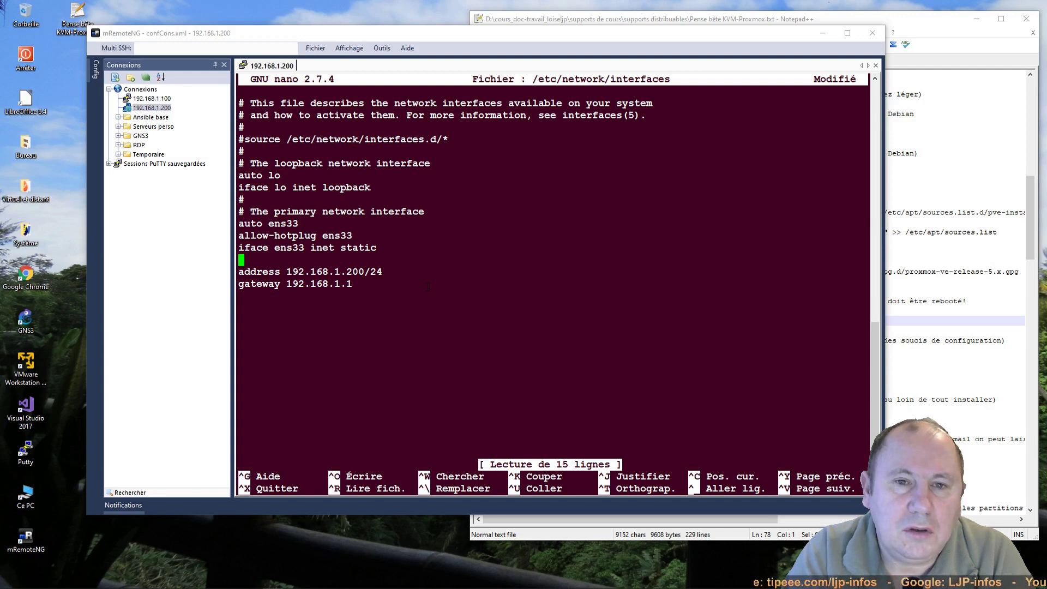
# Step: Change the ens33 interface from 'inet static' to 'inet manual'
pyautogui.press('Up')
pyautogui.press('End')
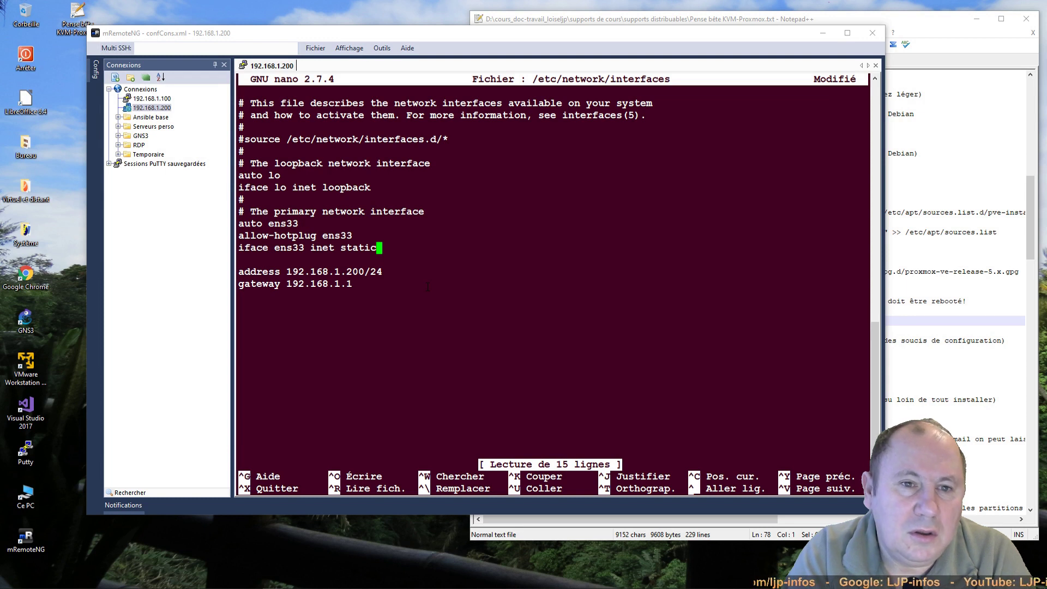
pyautogui.press('BackSpace')
pyautogui.press('BackSpace')
pyautogui.press('BackSpace')
pyautogui.press('BackSpace')
pyautogui.press('BackSpace')
pyautogui.press('BackSpace')
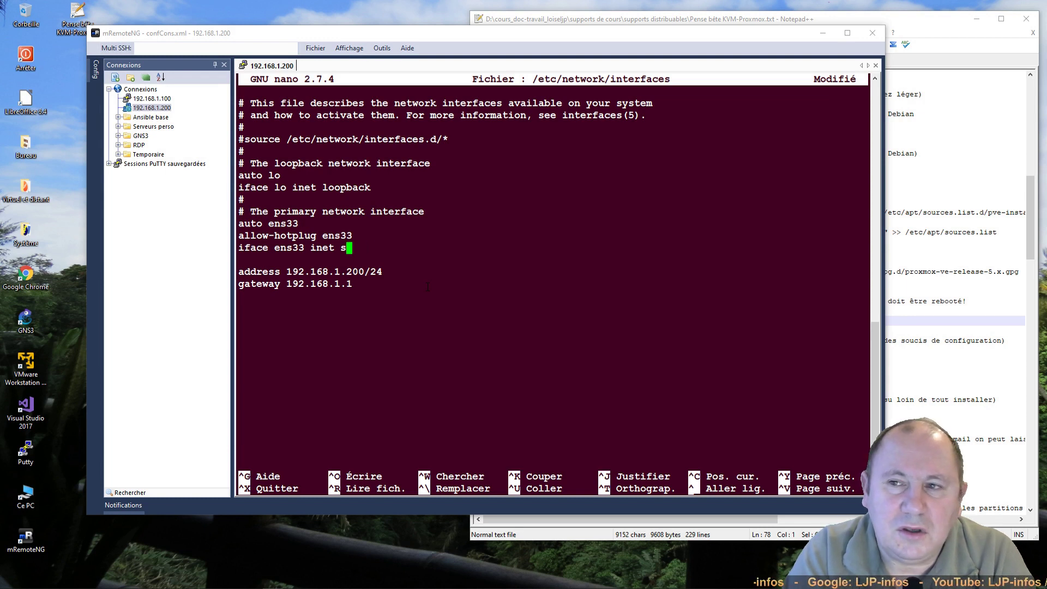
pyautogui.write('manual')
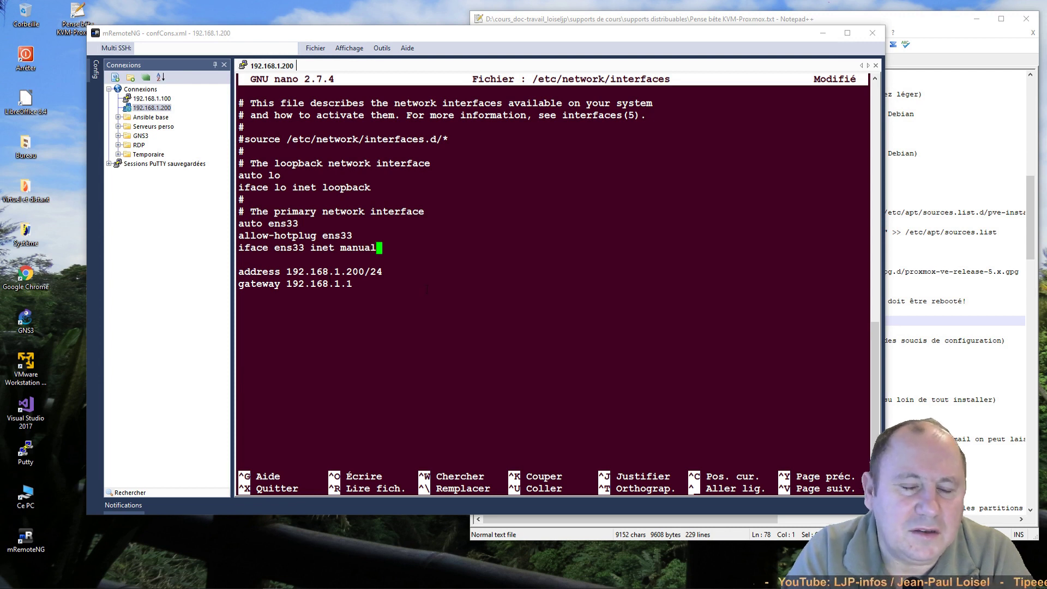
pyautogui.press('Down')
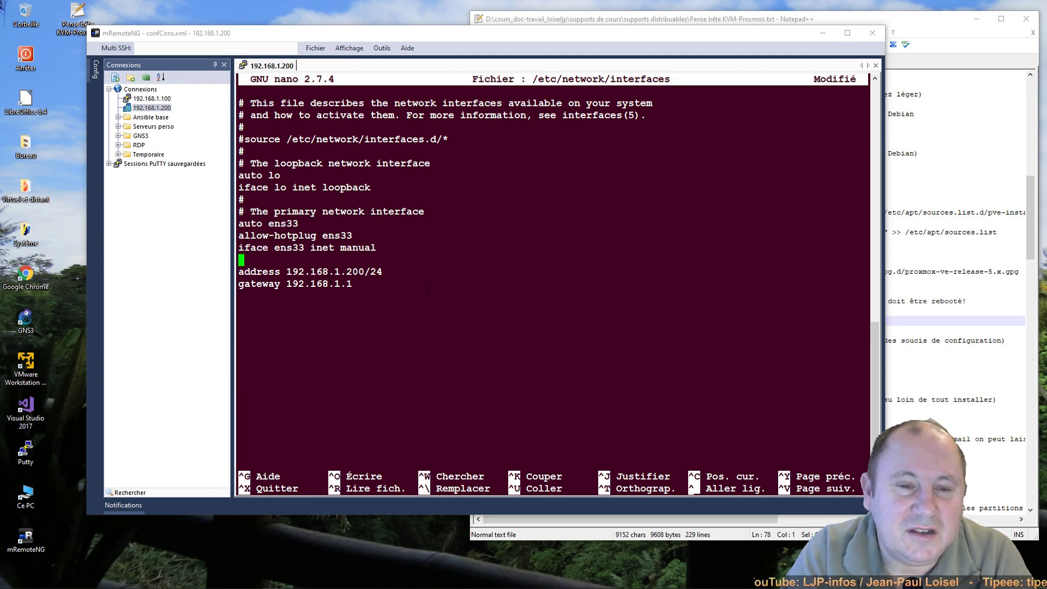
pyautogui.write('#')
# Step: Add 'auto vmbr0', 'allow-hotplug vmbr0' and 'iface vmbr0 inet static' above the address and gateway lines
pyautogui.press('Return')
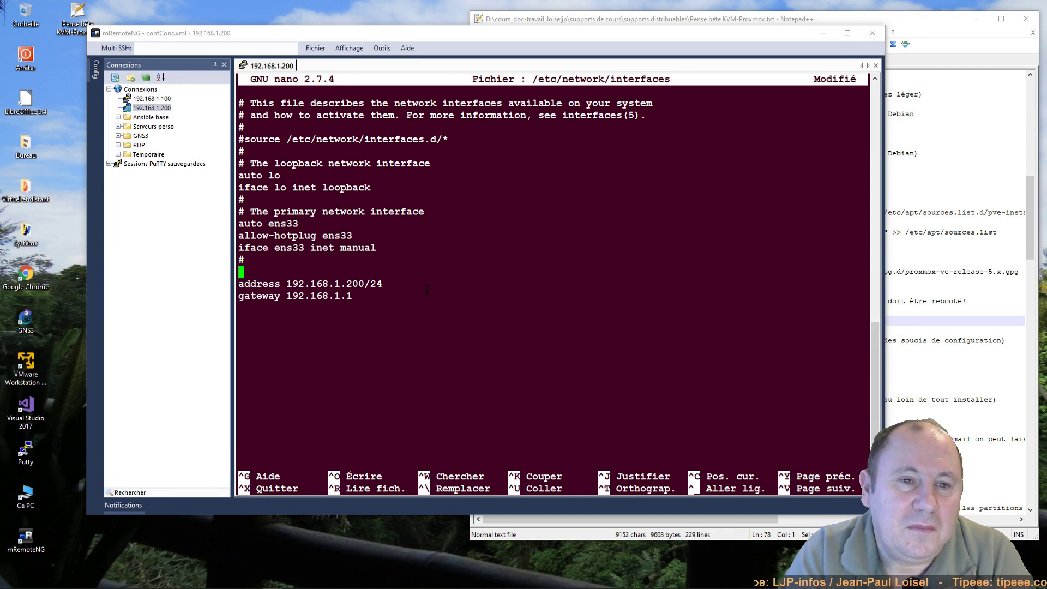
pyautogui.write('auto v')
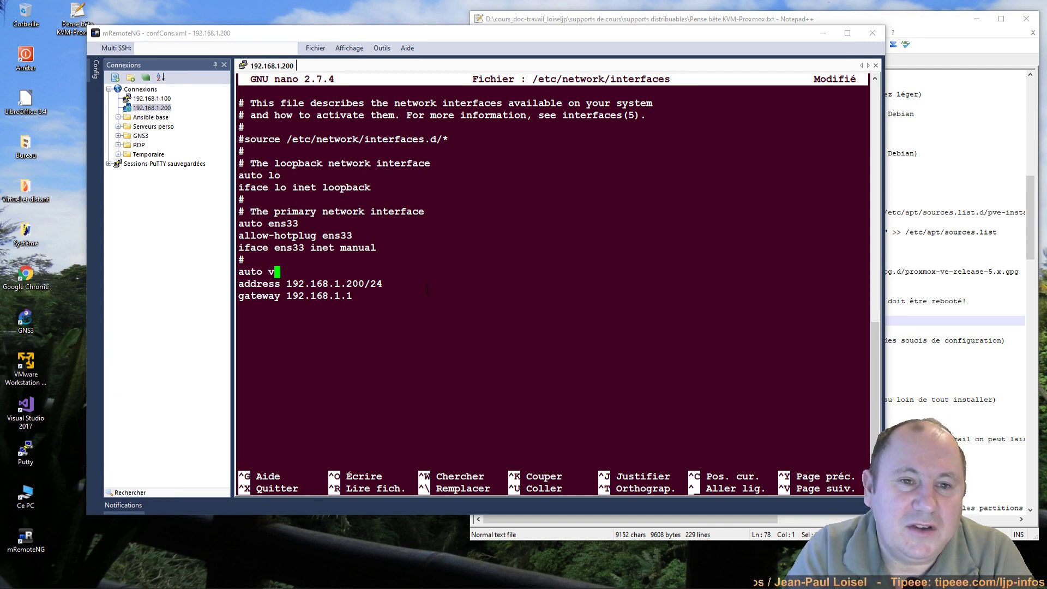
pyautogui.write('m')
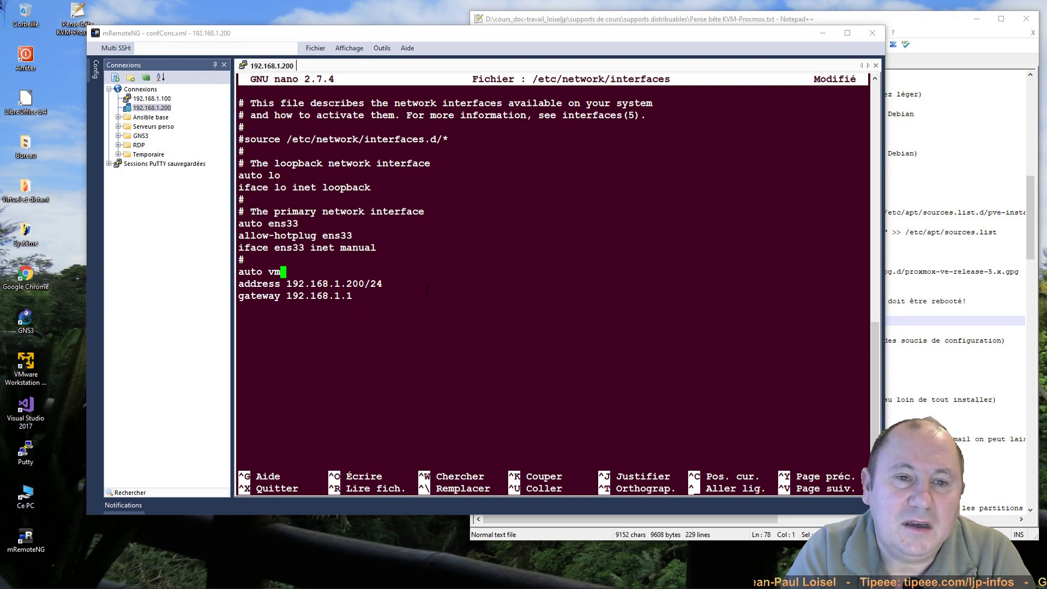
pyautogui.write('br0')
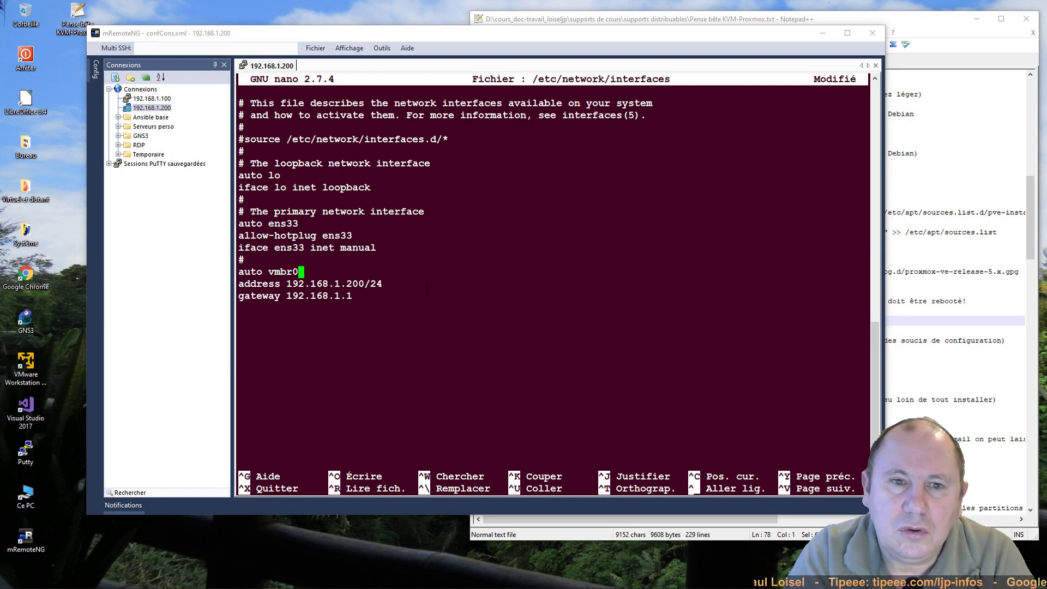
pyautogui.press('Return')
pyautogui.write('all')
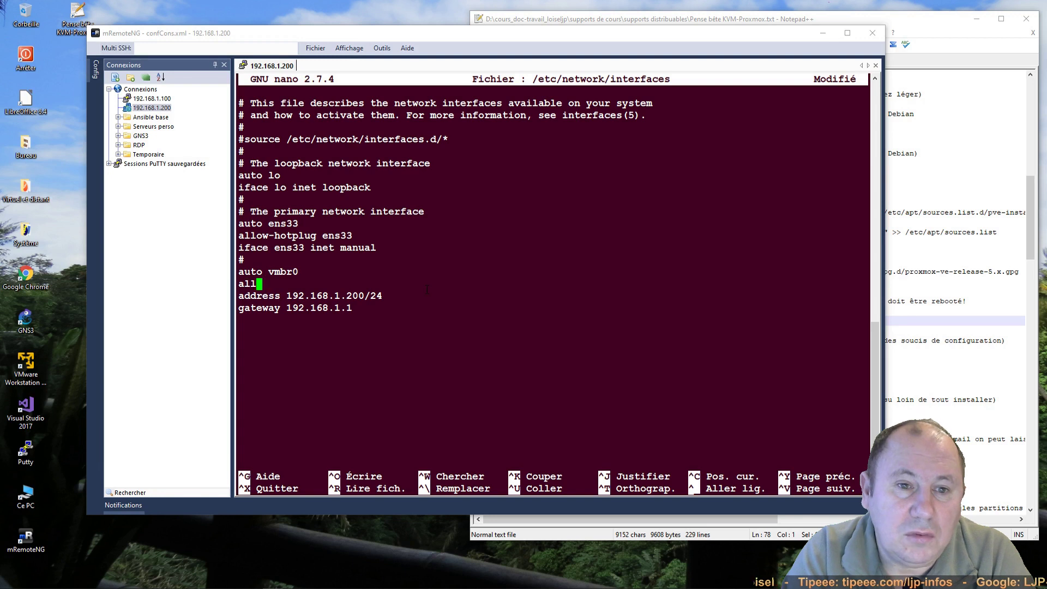
pyautogui.write('ow-hot')
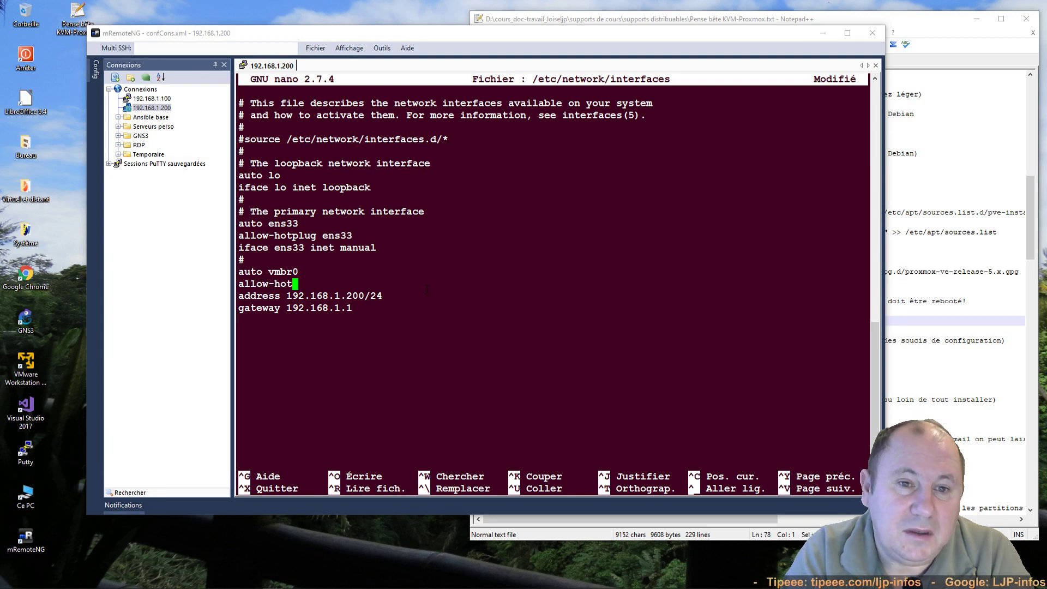
pyautogui.write('plug')
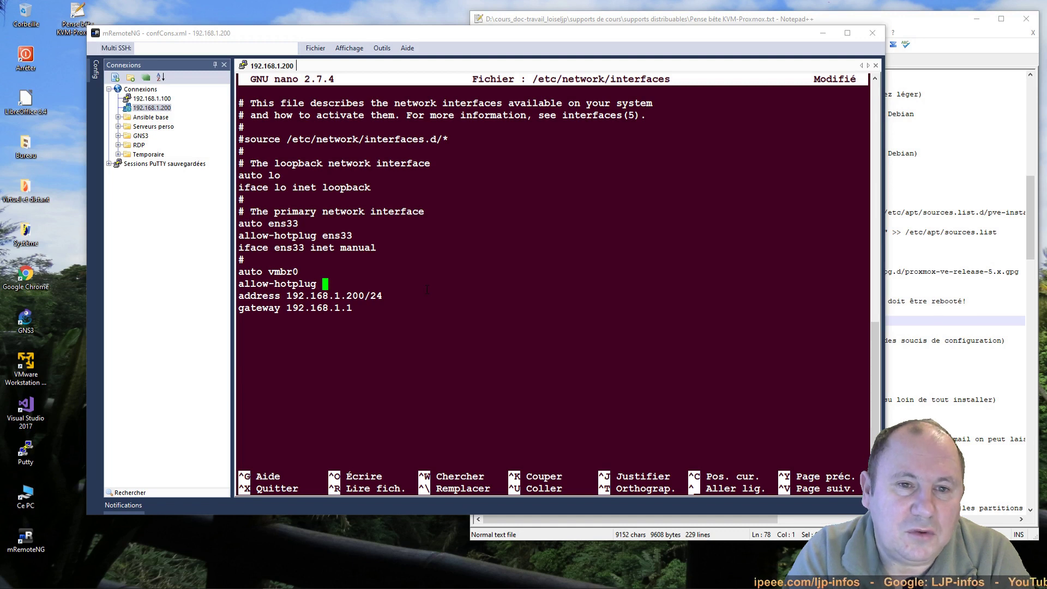
pyautogui.write(' vmbr')
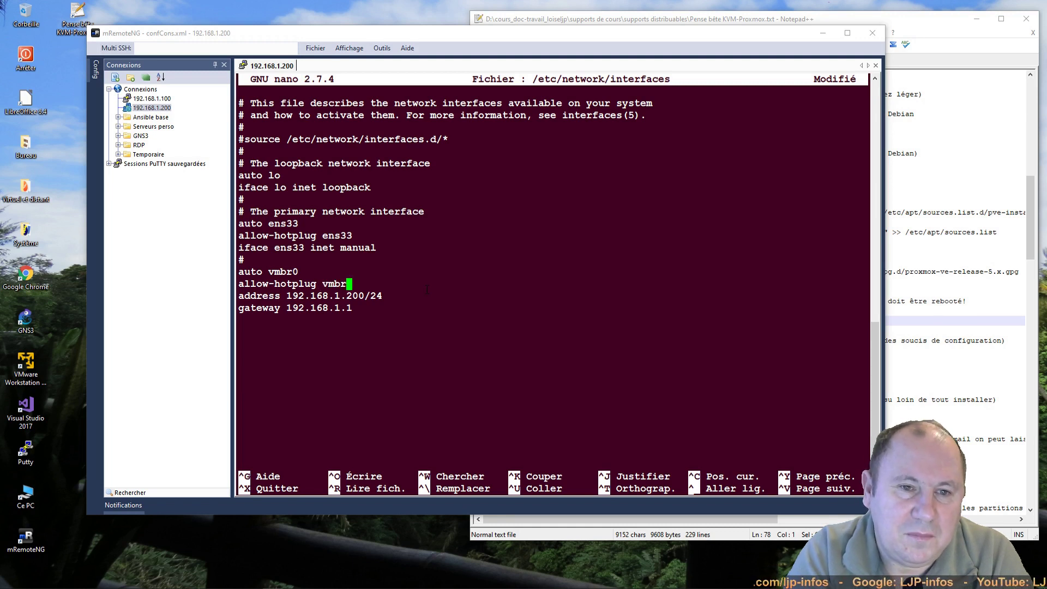
pyautogui.write('0')
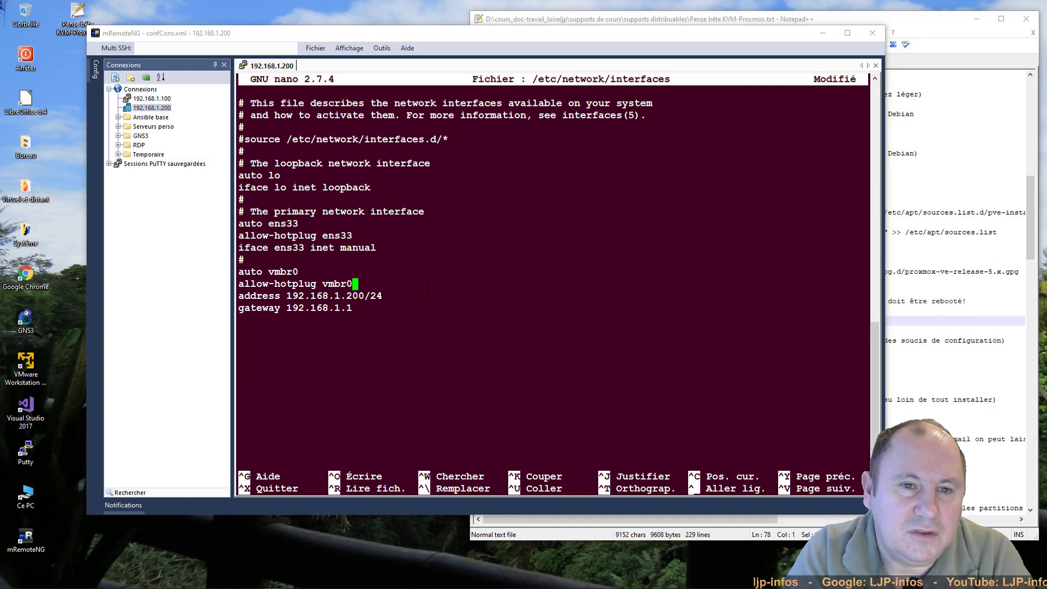
pyautogui.press('Return')
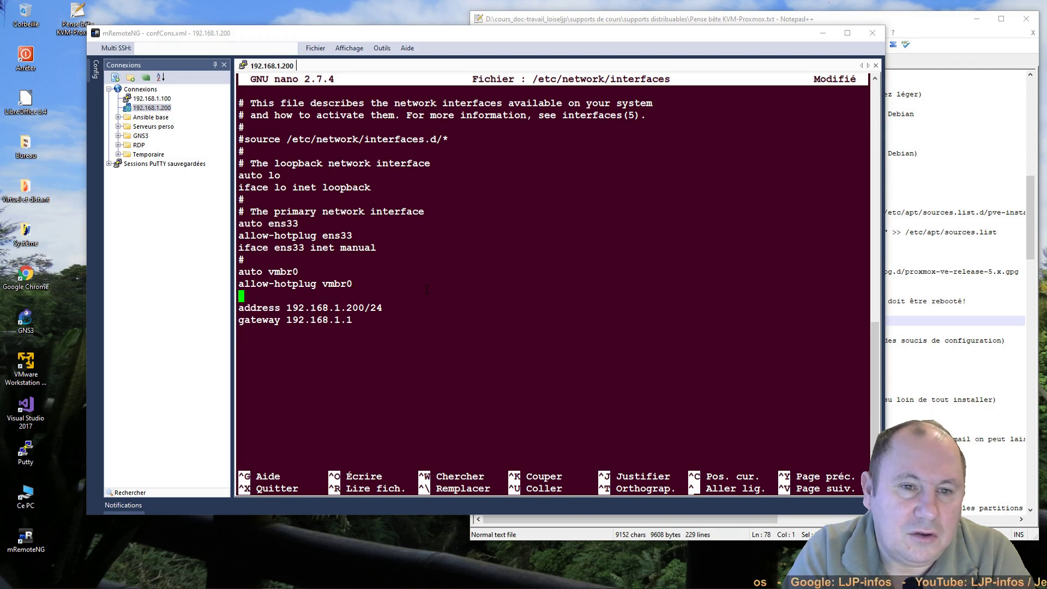
pyautogui.write('ifa')
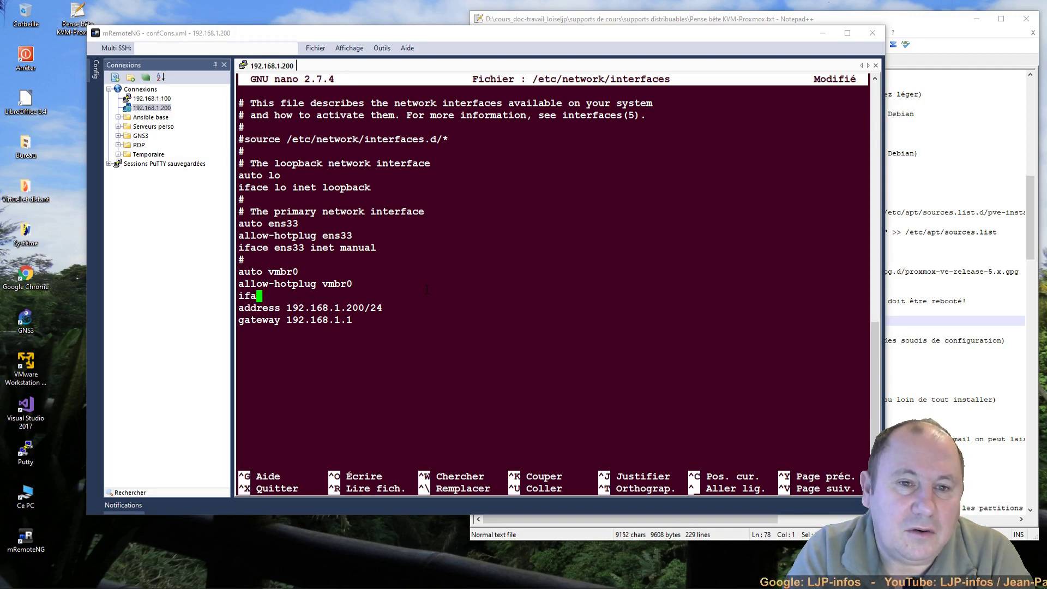
pyautogui.write('ce vm')
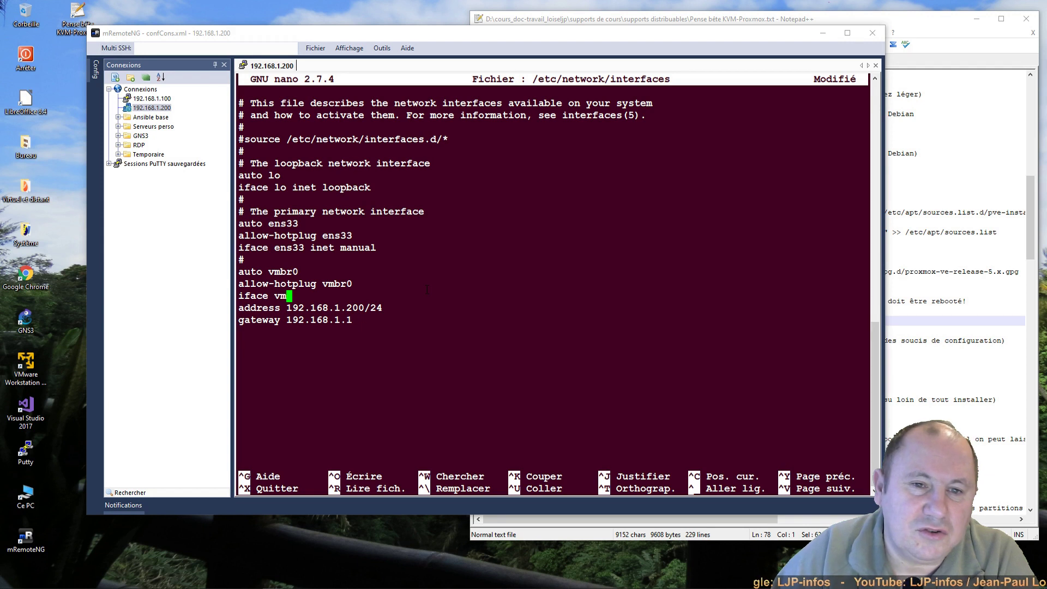
pyautogui.write('br0')
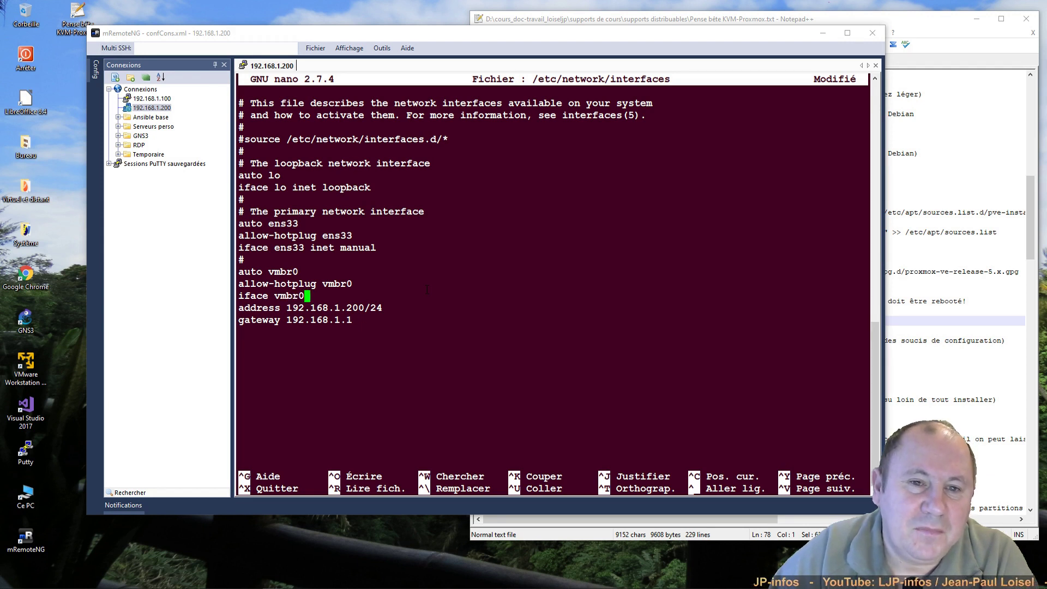
pyautogui.write(' inet s')
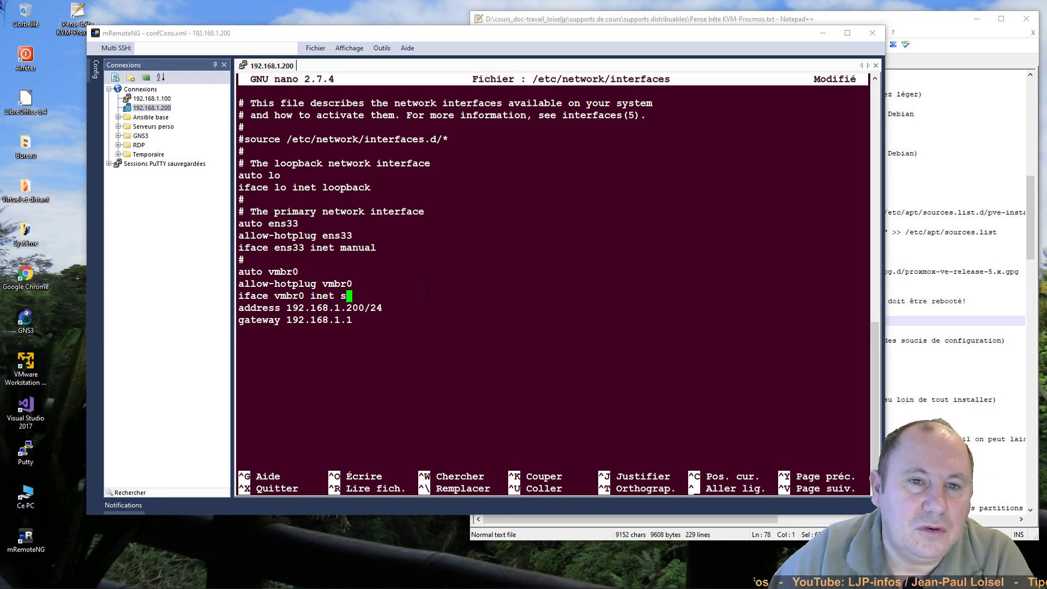
pyautogui.write('tatic')
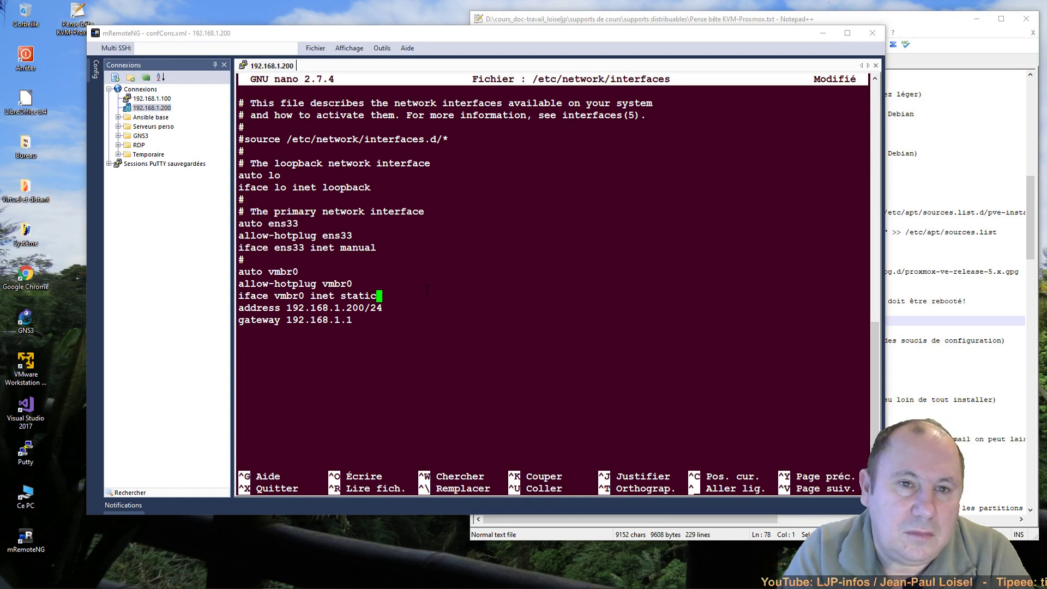
pyautogui.press('Down')
pyautogui.press('Down')
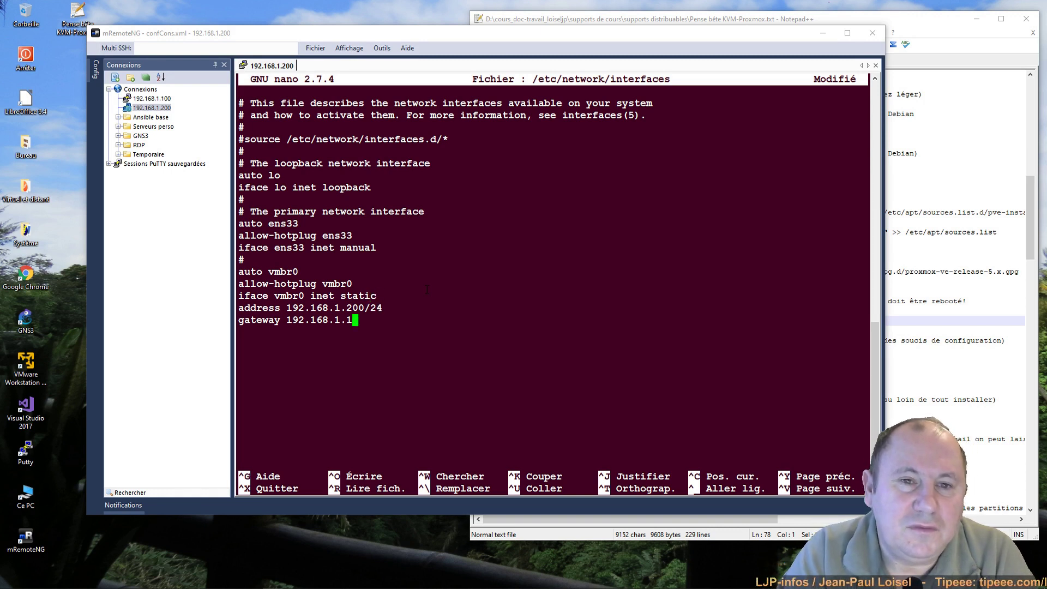
pyautogui.press('Return')
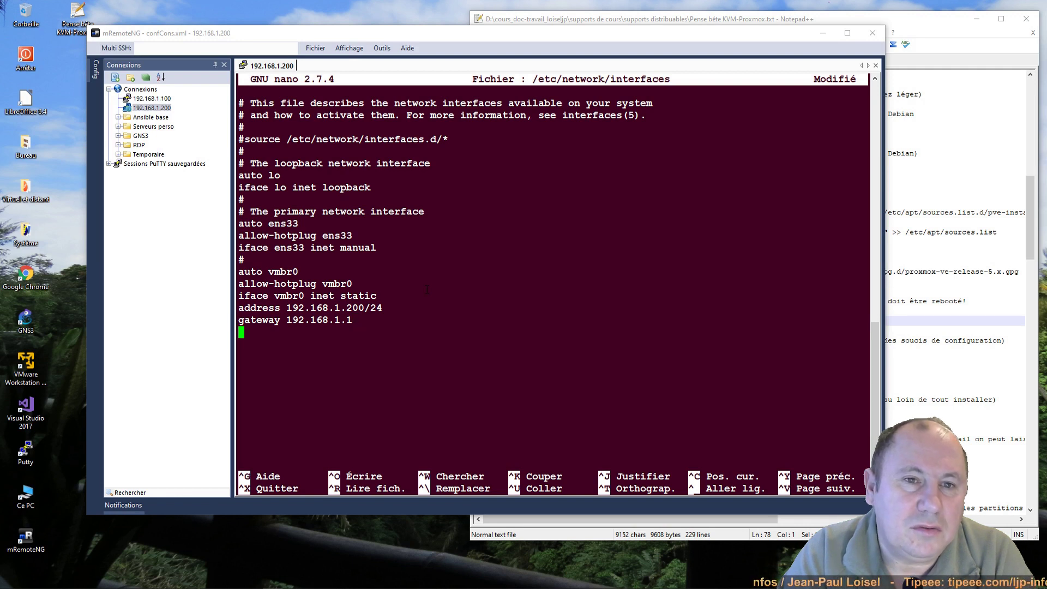
# Step: Add the lines bridge_ports ens33, bridge_stp off and bridge_fd 0 to the vmbr0 block
pyautogui.write('bridge_')
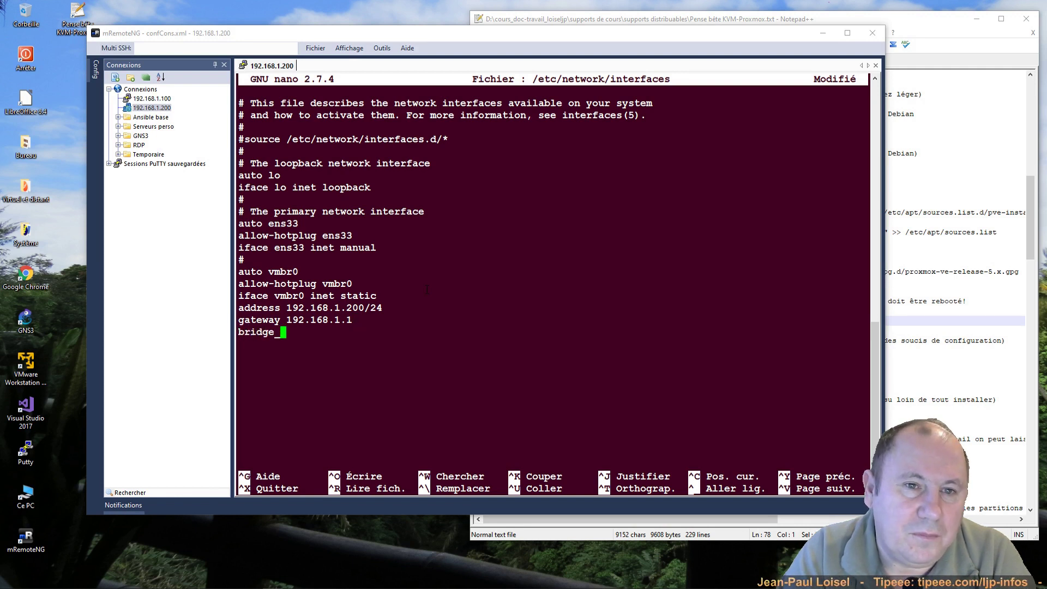
pyautogui.write('ports')
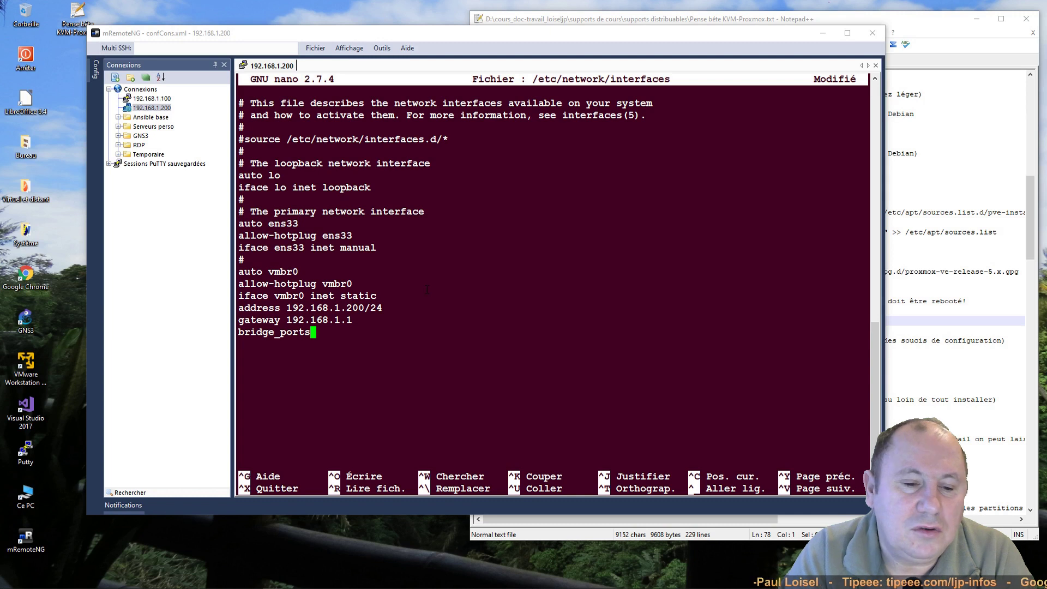
pyautogui.write(' ens33')
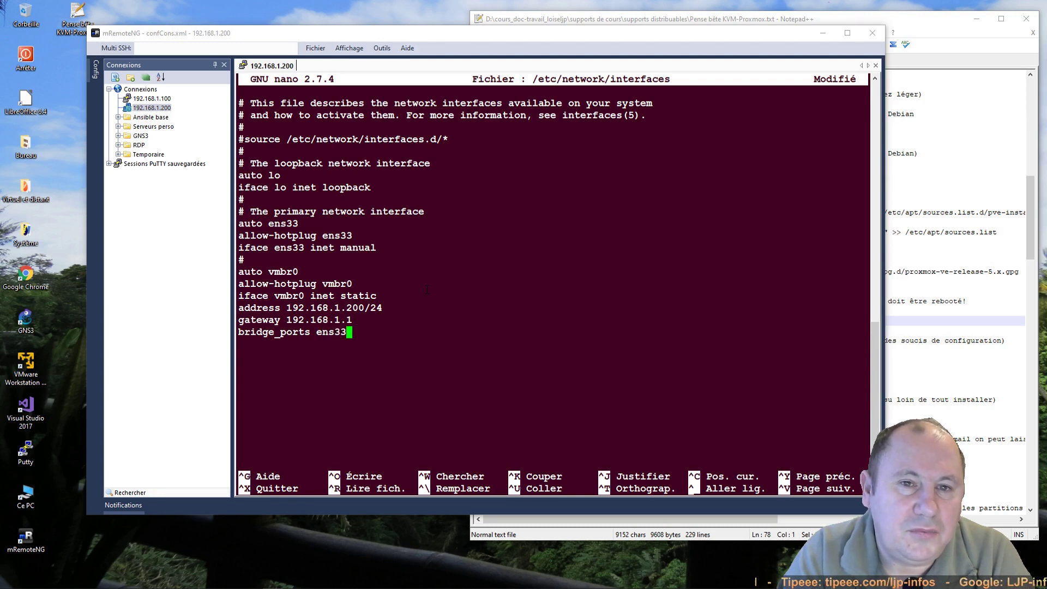
pyautogui.press('Return')
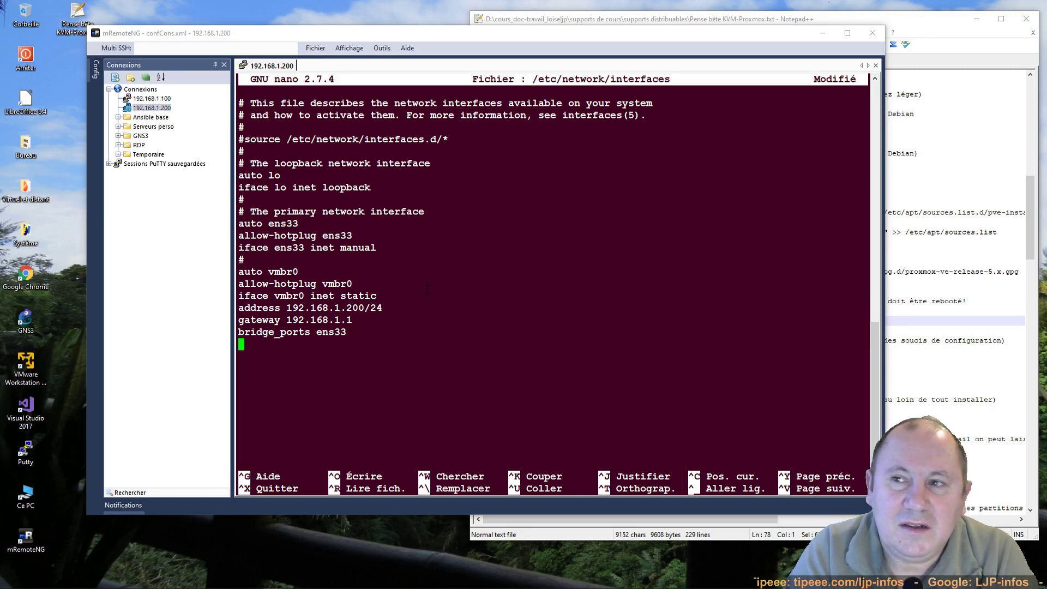
pyautogui.write('bridg')
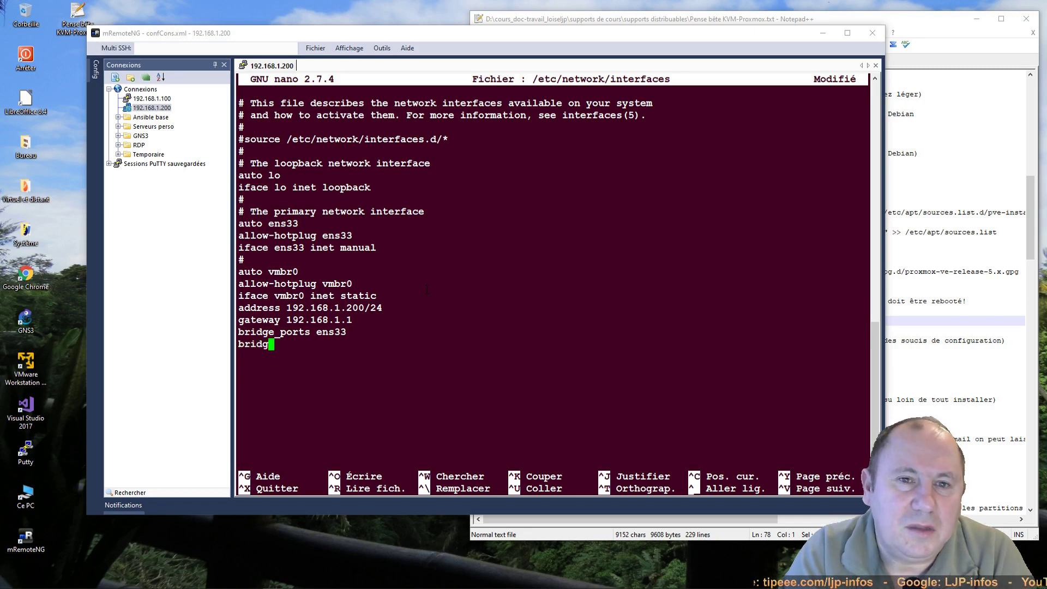
pyautogui.write('e_stp ')
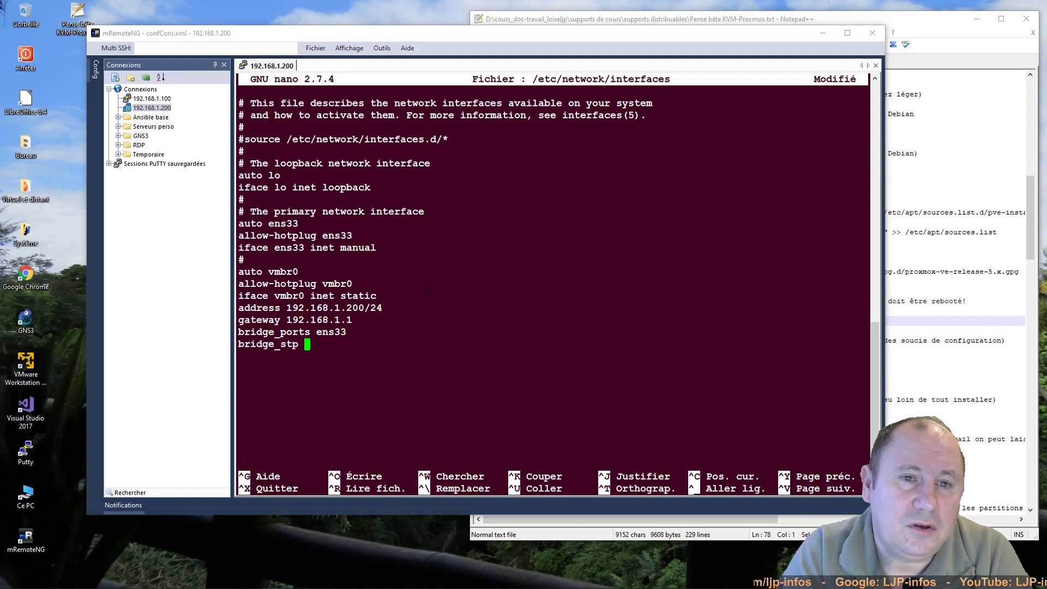
pyautogui.write('off')
pyautogui.press('Return')
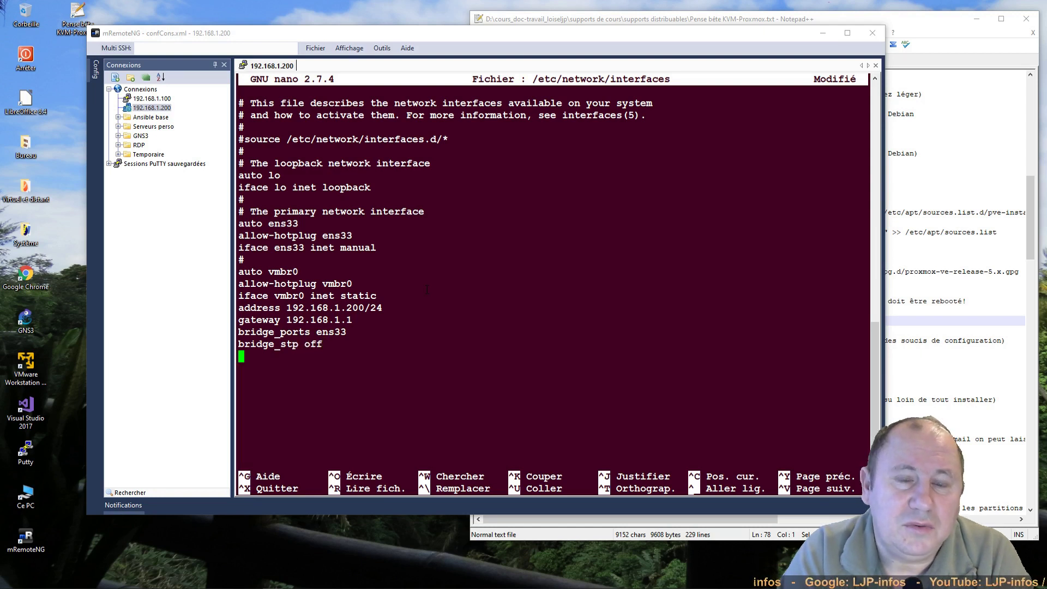
pyautogui.write('brid')
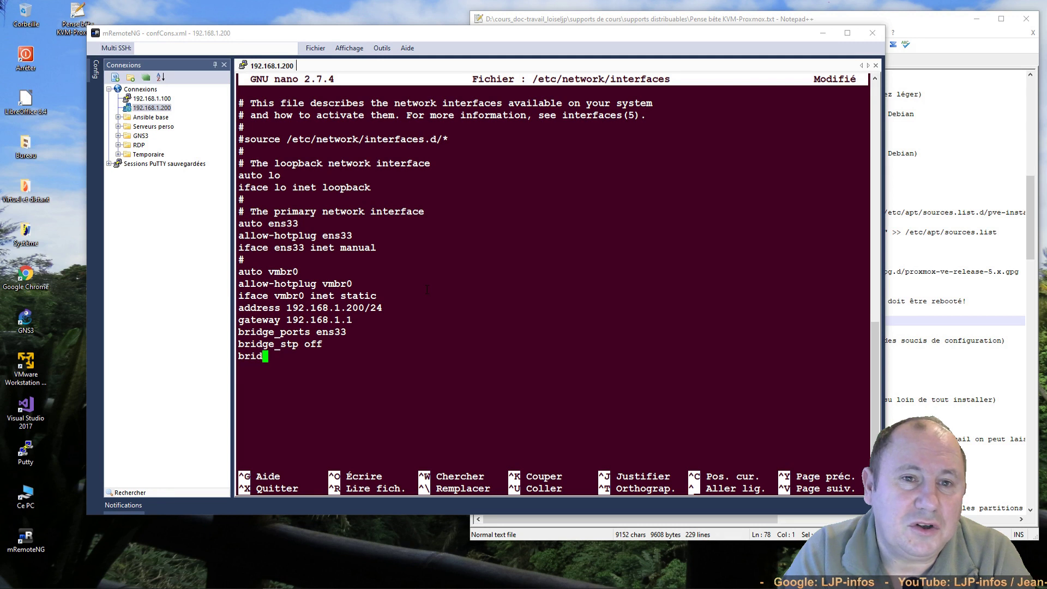
pyautogui.write('ge_')
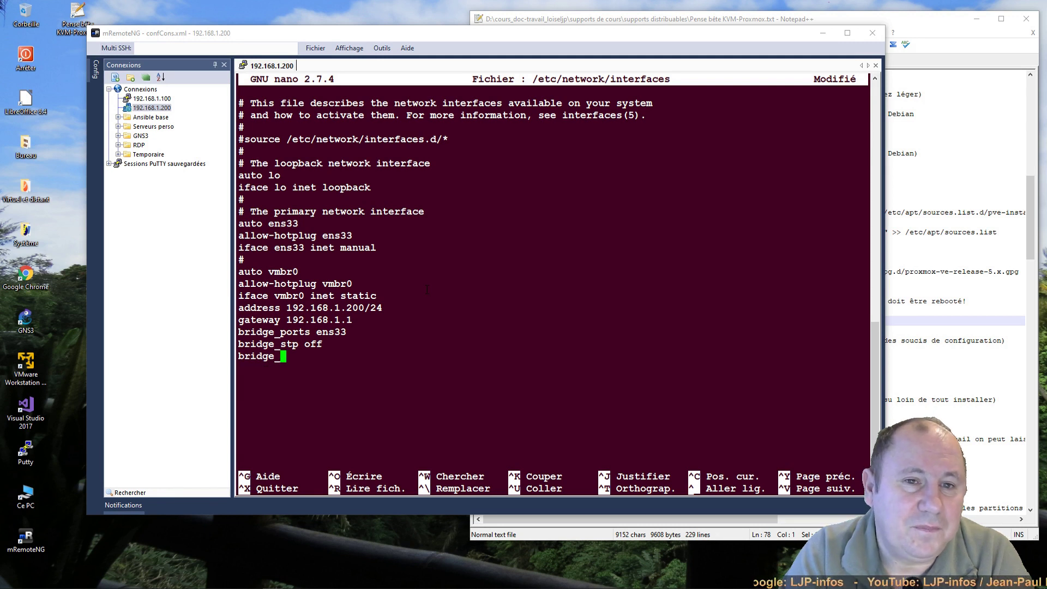
pyautogui.write('fd ')
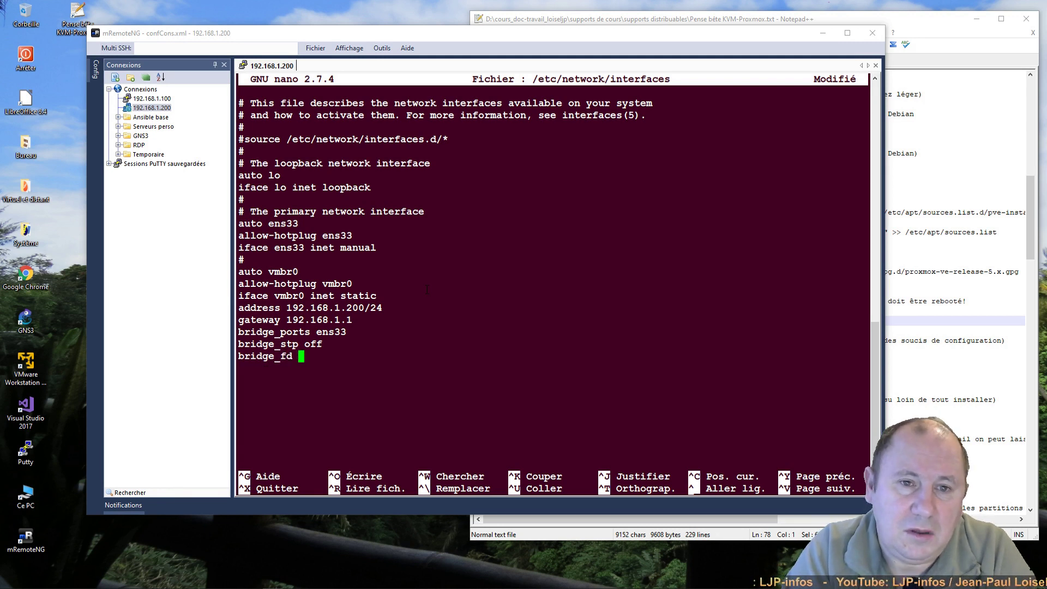
pyautogui.write('0')
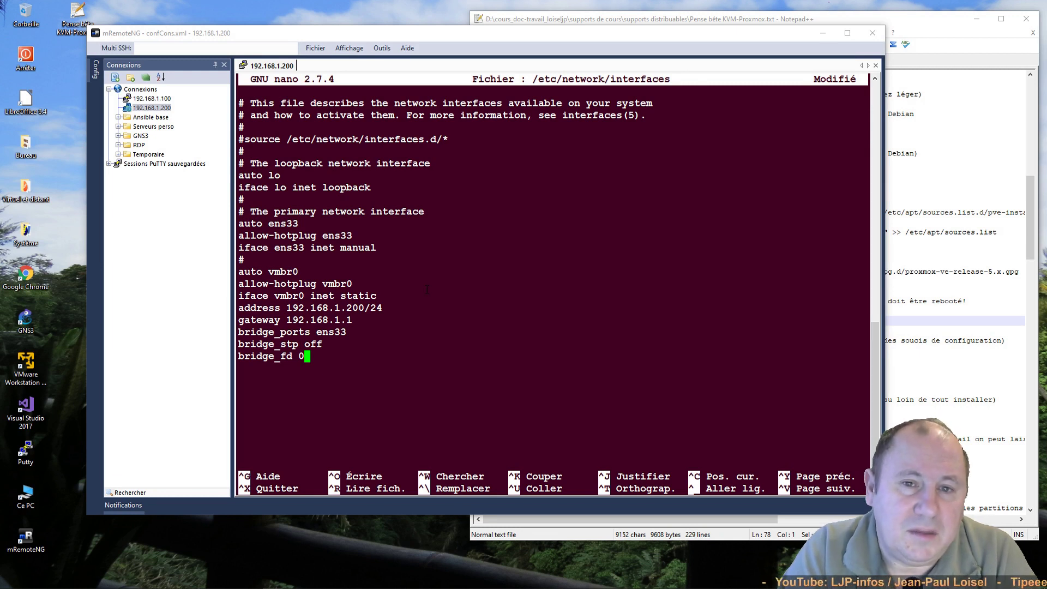
pyautogui.press('Return')
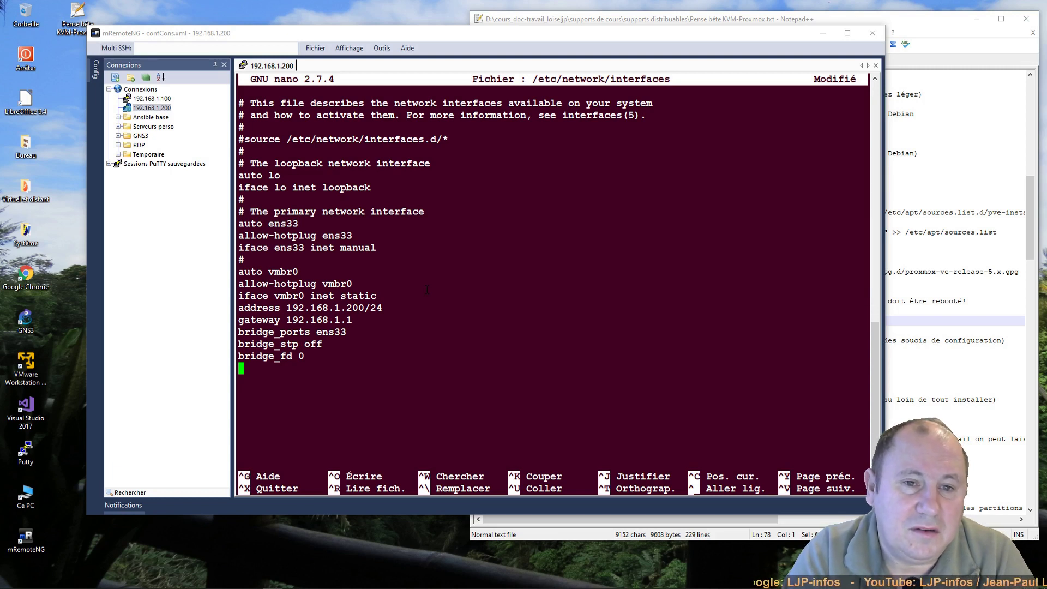
# Step: Exit nano with Ctrl+X to get the prompt about saving the modified file
pyautogui.hotkey('ctrl', 'x')
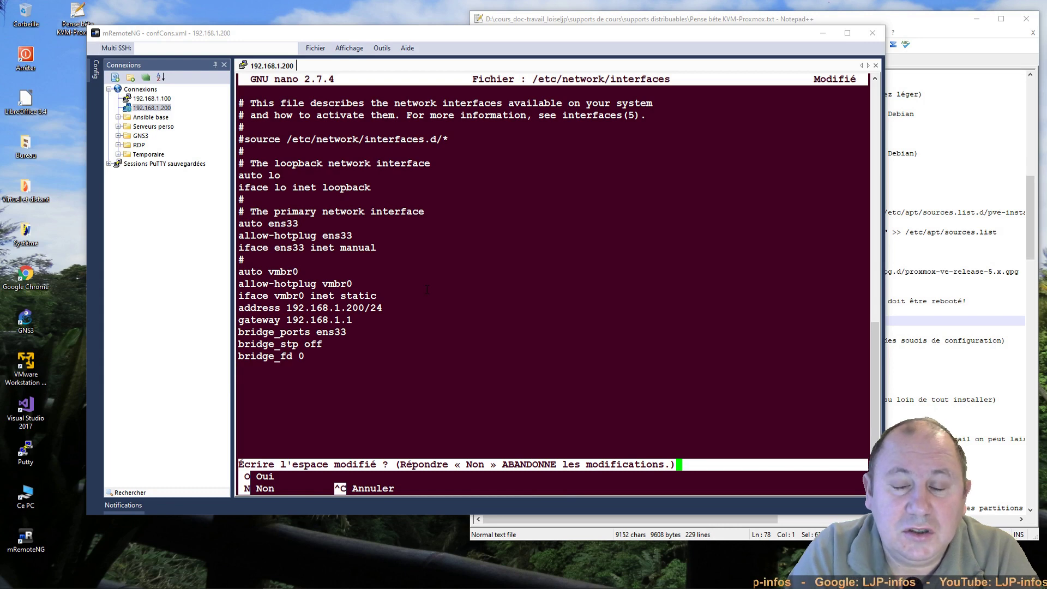
# Step: Save /etc/network/interfaces and run 'service networking restart', which fails with a networking.service error
pyautogui.press('o')
pyautogui.press('Return')
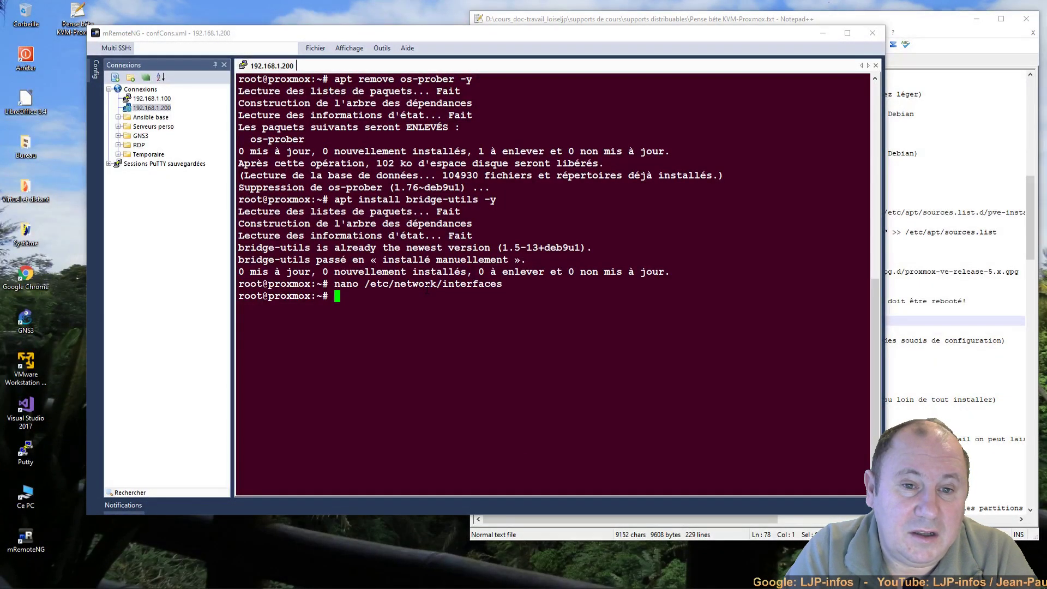
pyautogui.write('ser')
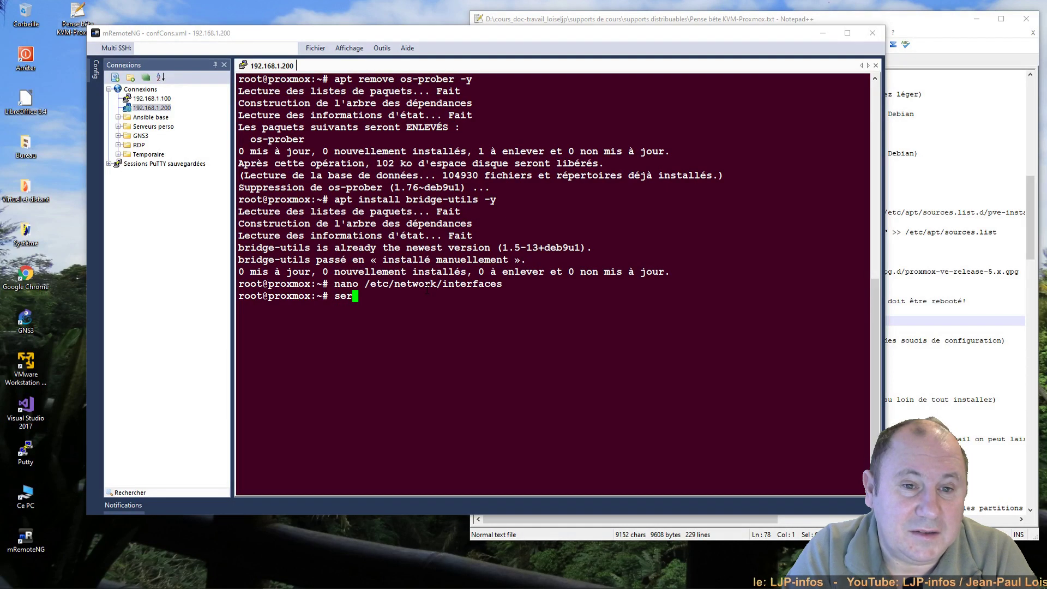
pyautogui.write('vice net')
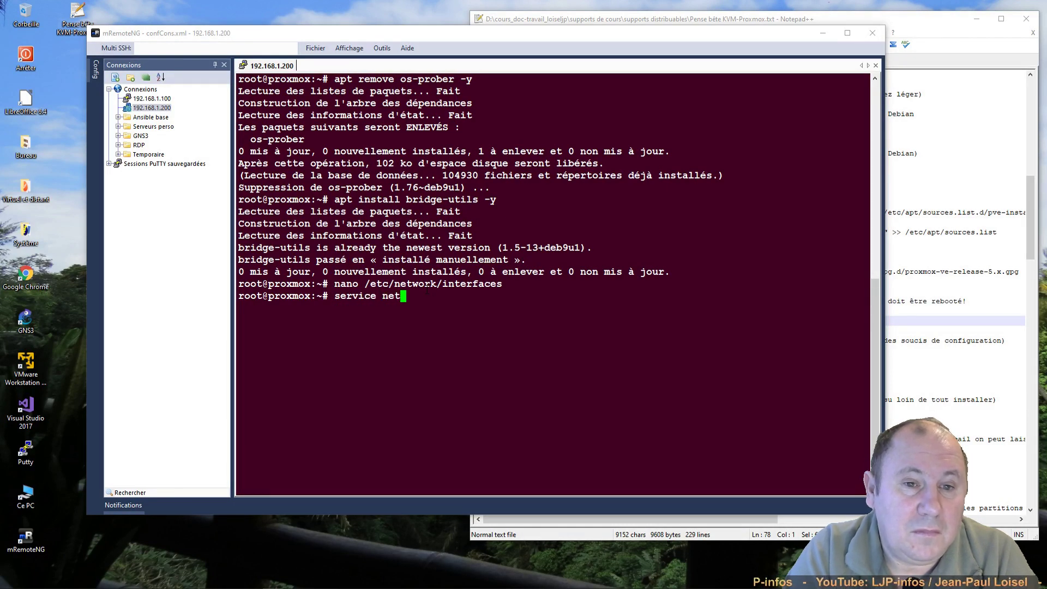
pyautogui.write('working restart')
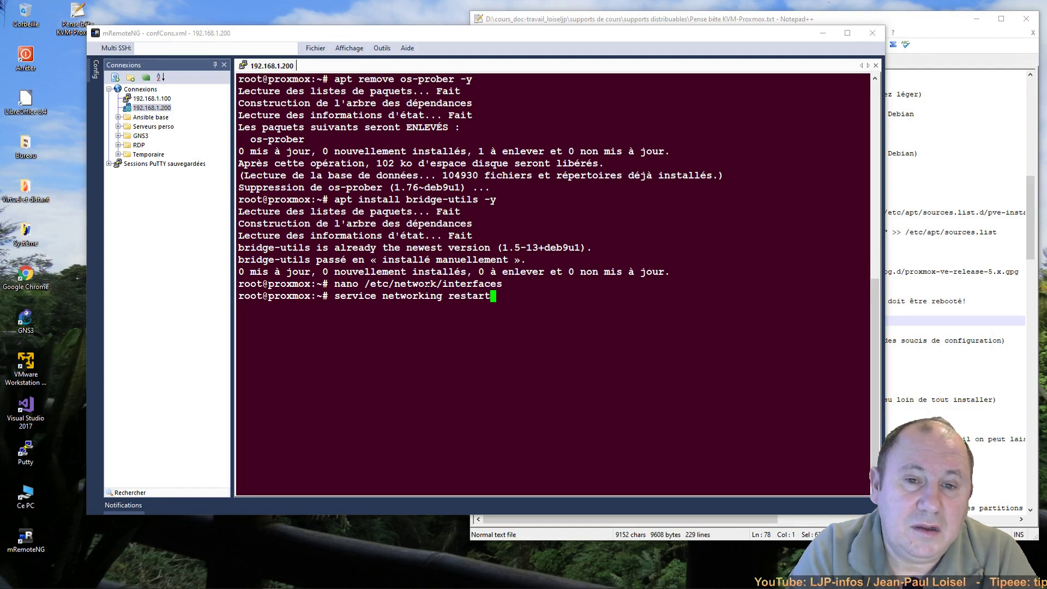
pyautogui.press('Return')
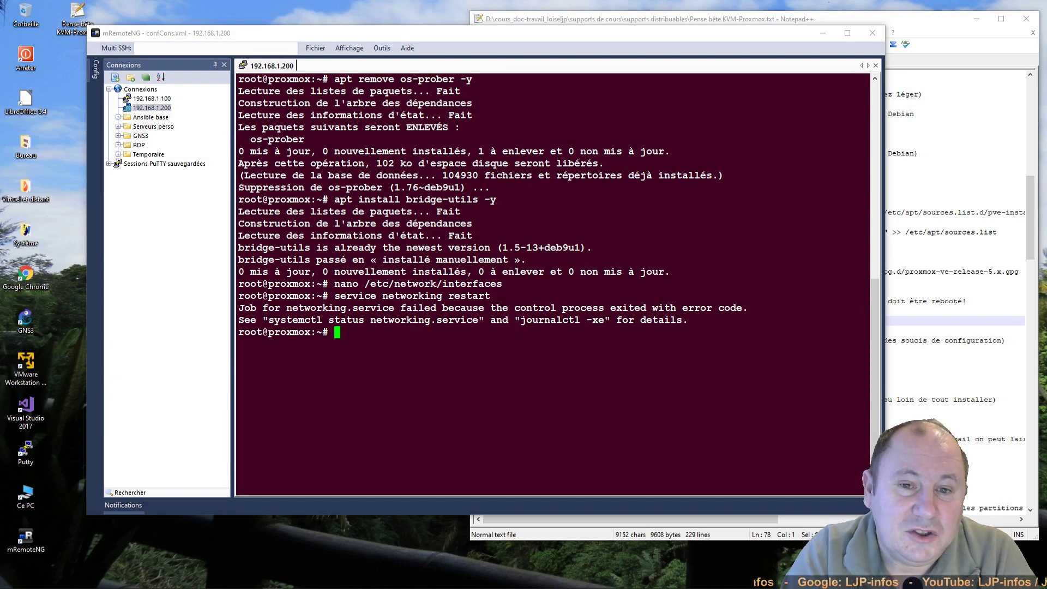
# Step: Run journalctl -xe, copied from the error message, to inspect the logs
pyautogui.moveTo(520, 320); pyautogui.dragTo(604, 321)
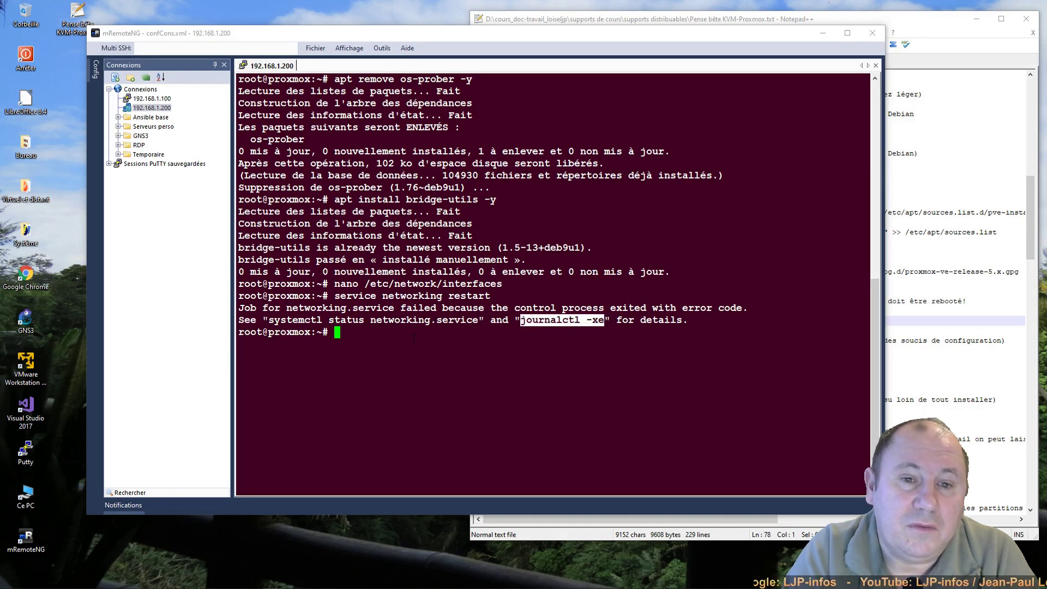
pyautogui.rightClick(450, 342)
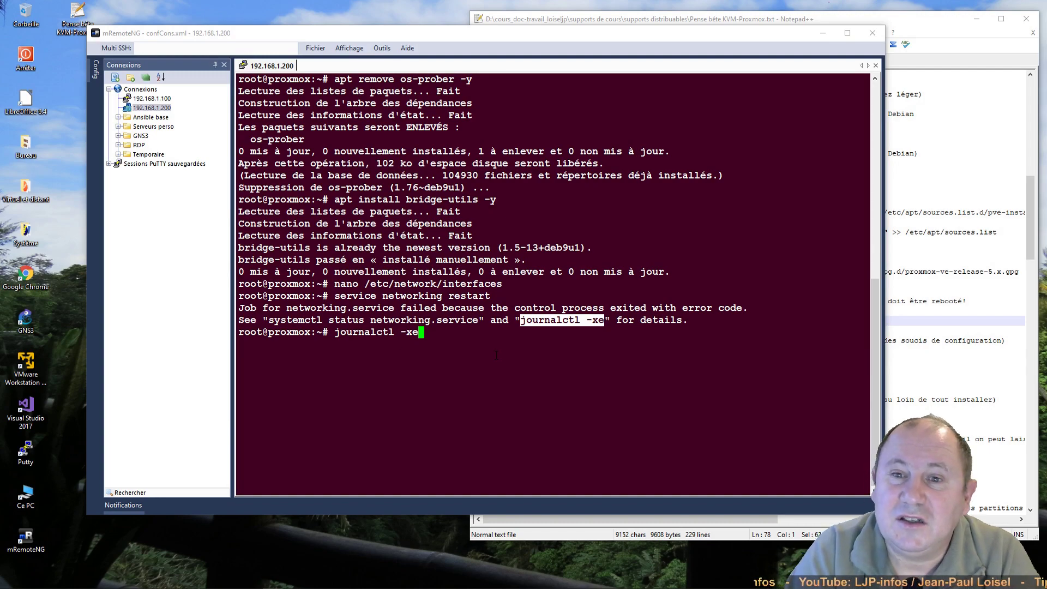
pyautogui.press('Return')
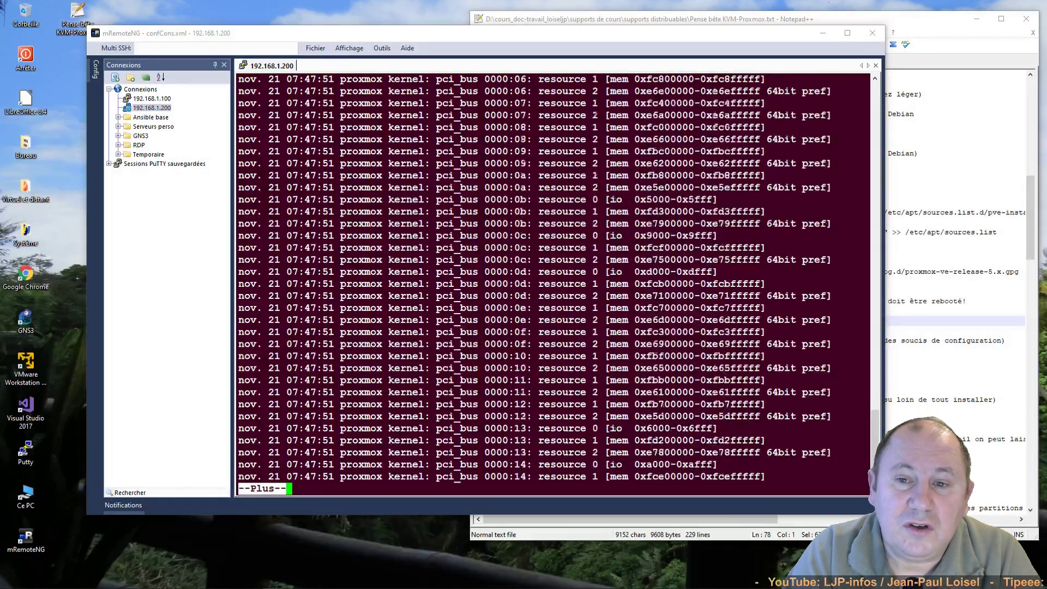
# Step: Page through the journal to the shell prompt and highlight the 'Failed to start Raise network interfaces' line
pyautogui.press('space')
pyautogui.press('space')
pyautogui.press('space')
pyautogui.press('space')
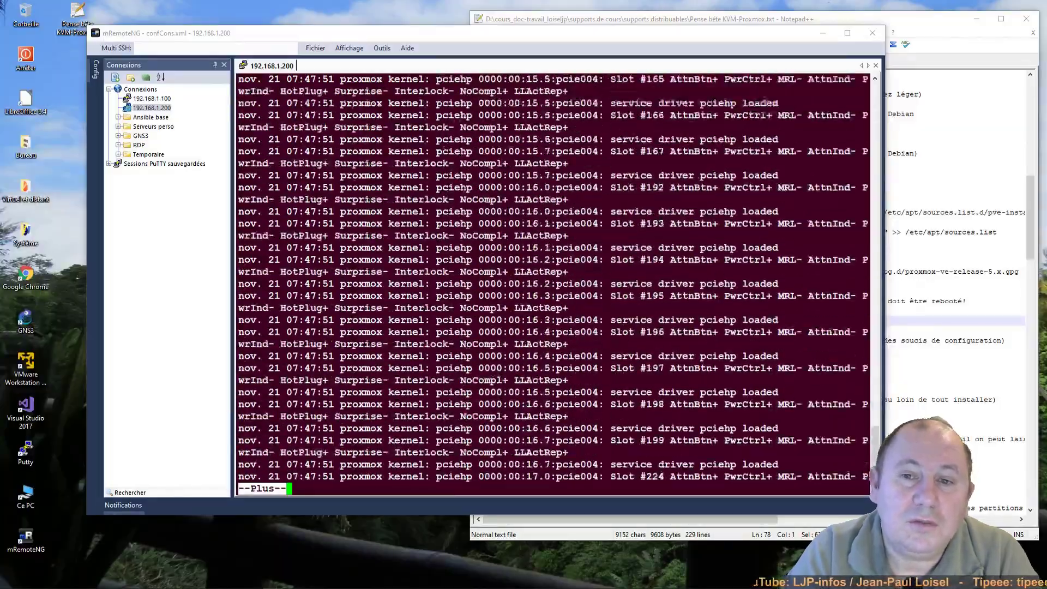
pyautogui.press('space')
pyautogui.press('space')
pyautogui.press('space')
pyautogui.press('space')
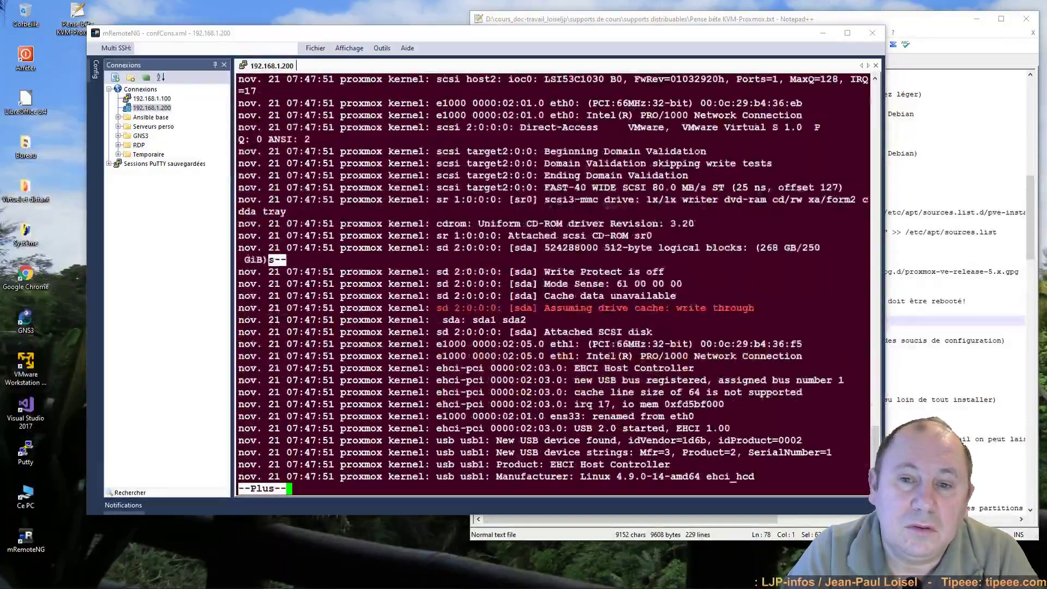
pyautogui.press('space')
pyautogui.press('space')
pyautogui.press('space')
pyautogui.press('space')
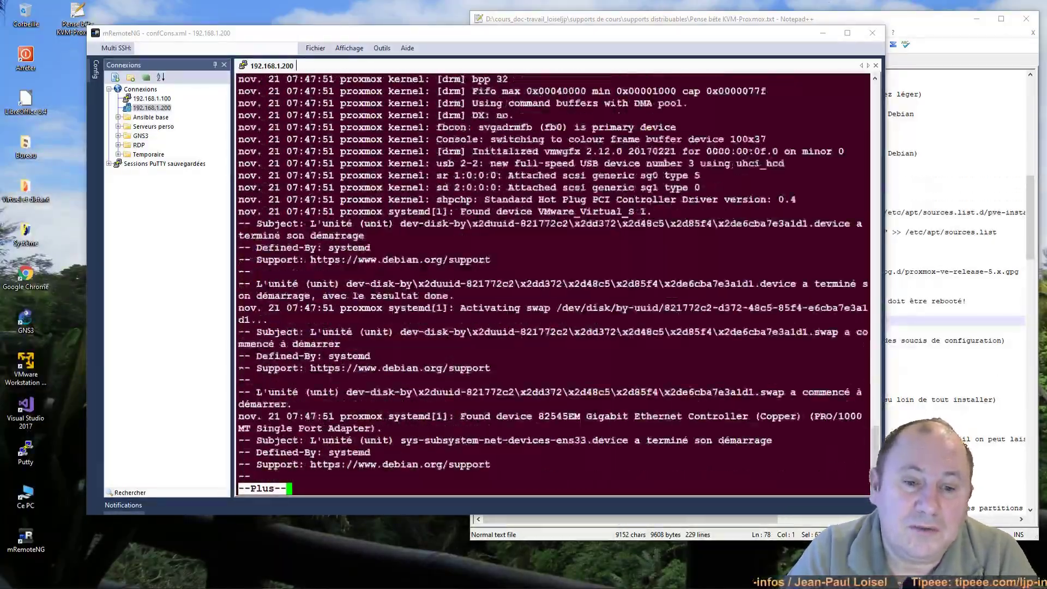
pyautogui.press('space')
pyautogui.press('space')
pyautogui.press('space')
pyautogui.press('space')
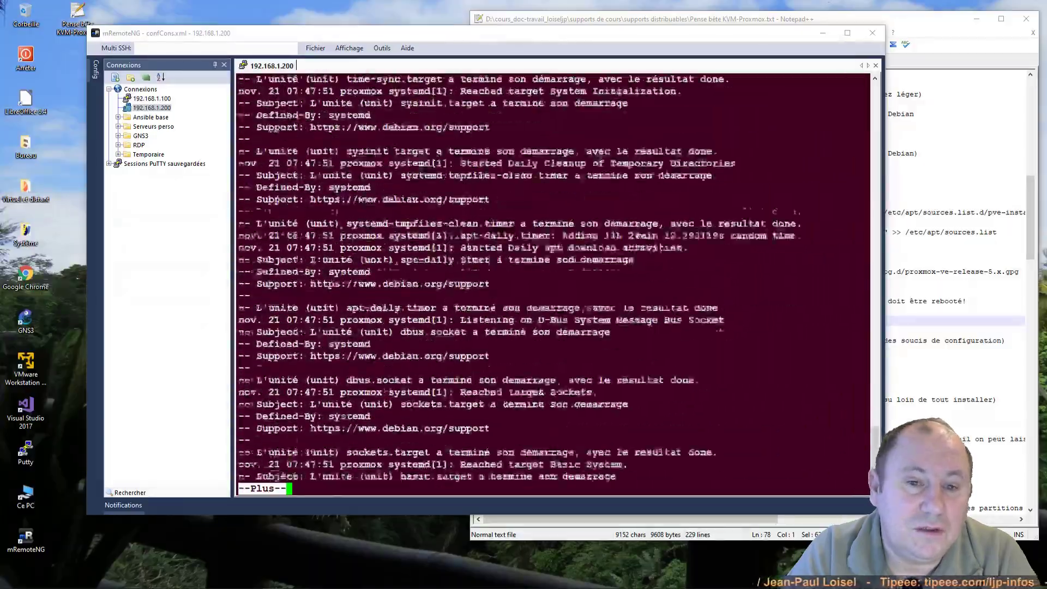
pyautogui.press('space')
pyautogui.press('space')
pyautogui.press('space')
pyautogui.press('space')
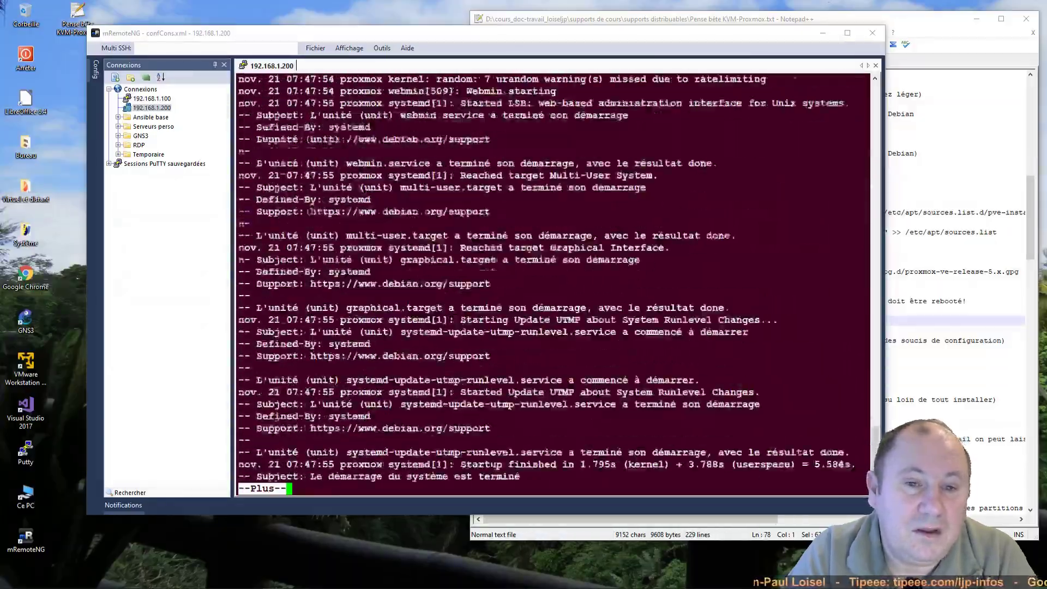
pyautogui.press('space')
pyautogui.press('space')
pyautogui.press('space')
pyautogui.press('space')
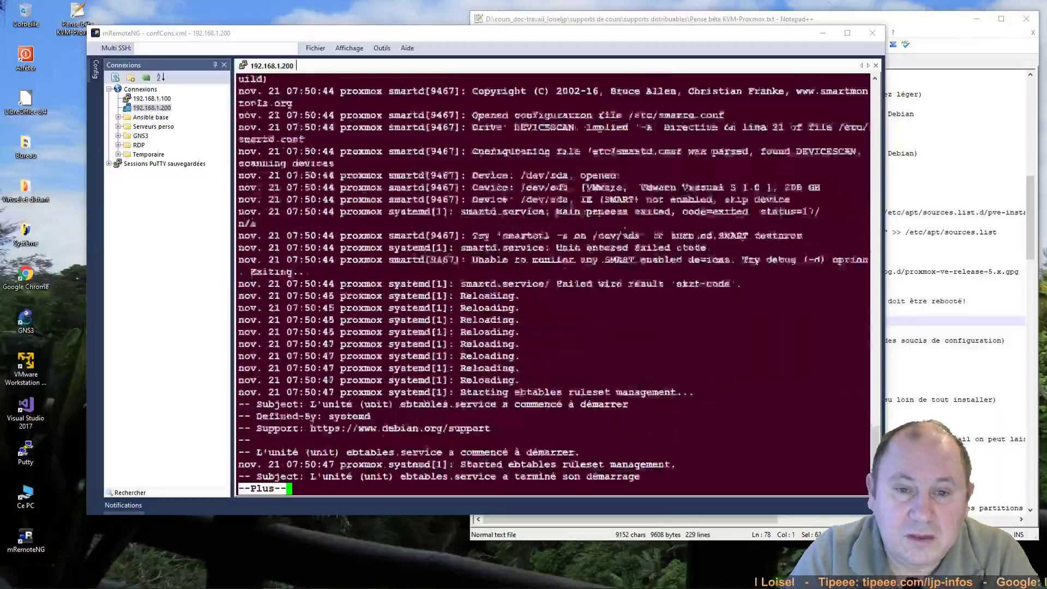
pyautogui.press('space')
pyautogui.press('space')
pyautogui.press('space')
pyautogui.press('space')
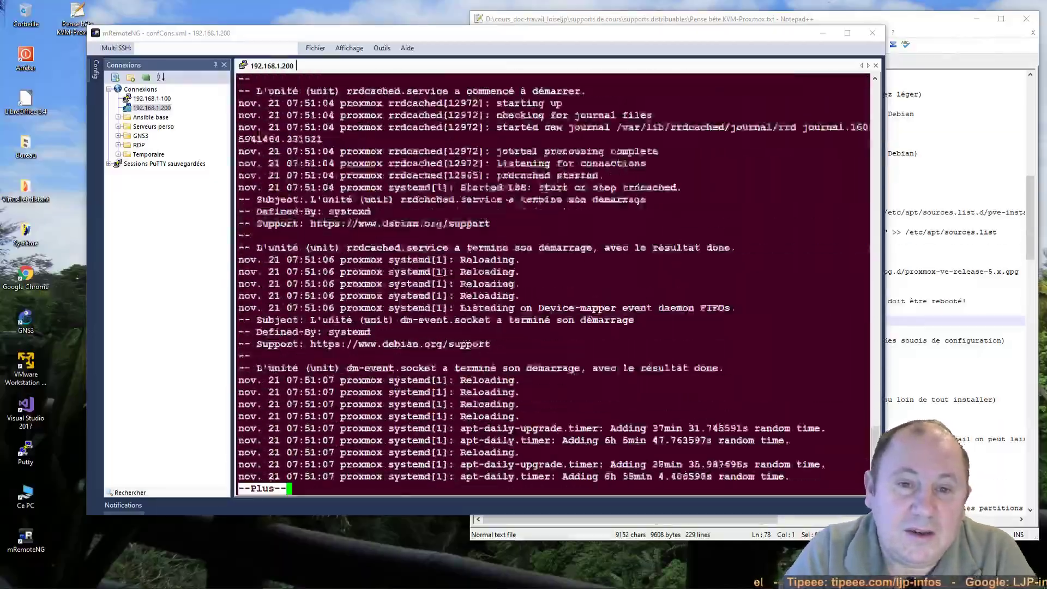
pyautogui.press('space')
pyautogui.press('space')
pyautogui.press('space')
pyautogui.press('space')
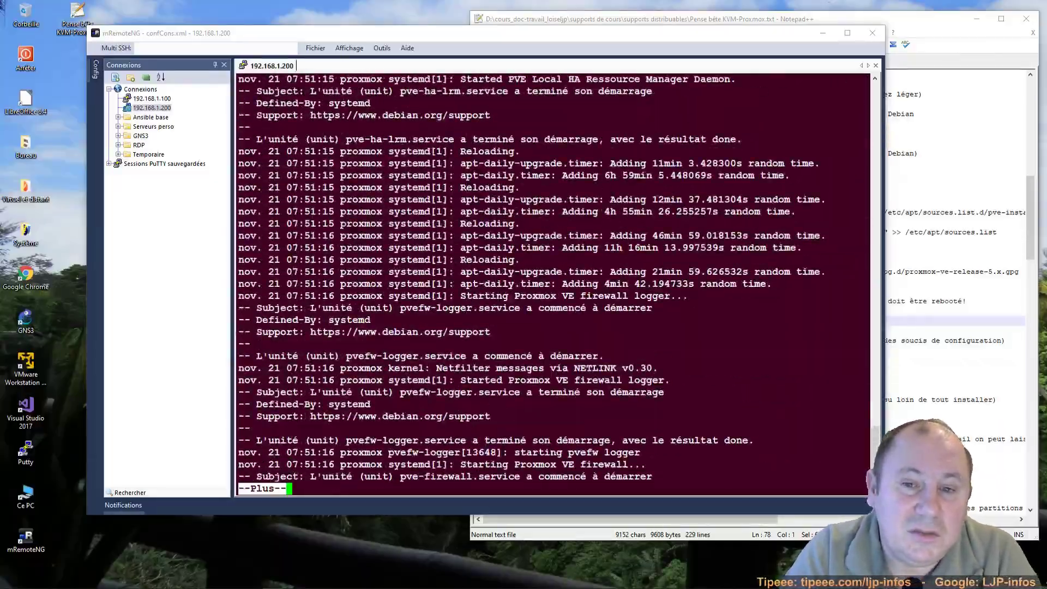
pyautogui.press('space')
pyautogui.press('space')
pyautogui.press('space')
pyautogui.press('space')
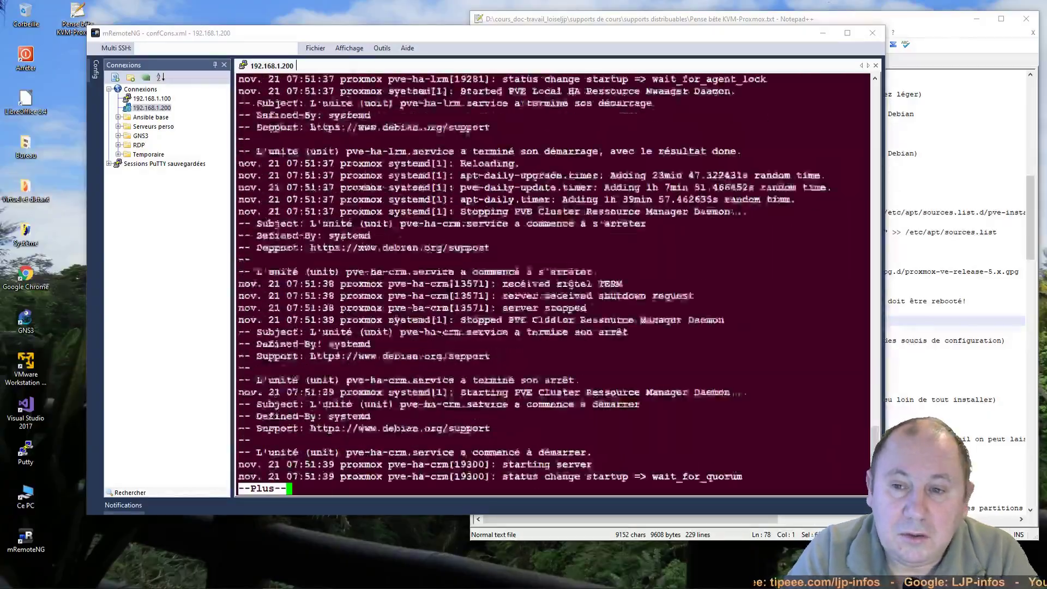
pyautogui.press('space')
pyautogui.press('space')
pyautogui.press('Return')
pyautogui.press('Return')
pyautogui.press('Return')
pyautogui.press('Return')
pyautogui.press('Return')
pyautogui.press('Return')
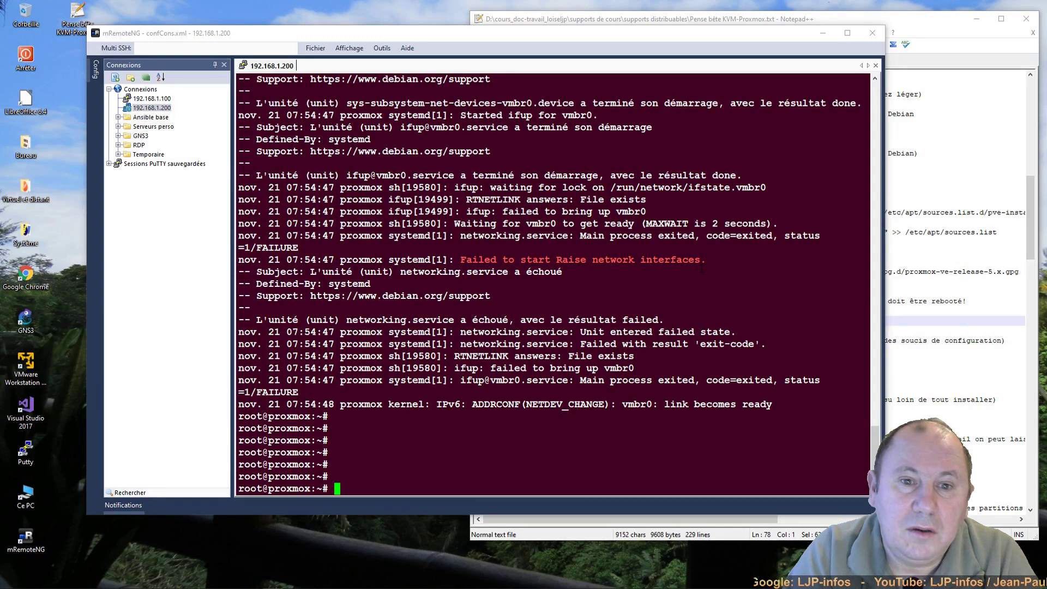
pyautogui.moveTo(707, 259); pyautogui.dragTo(457, 260)
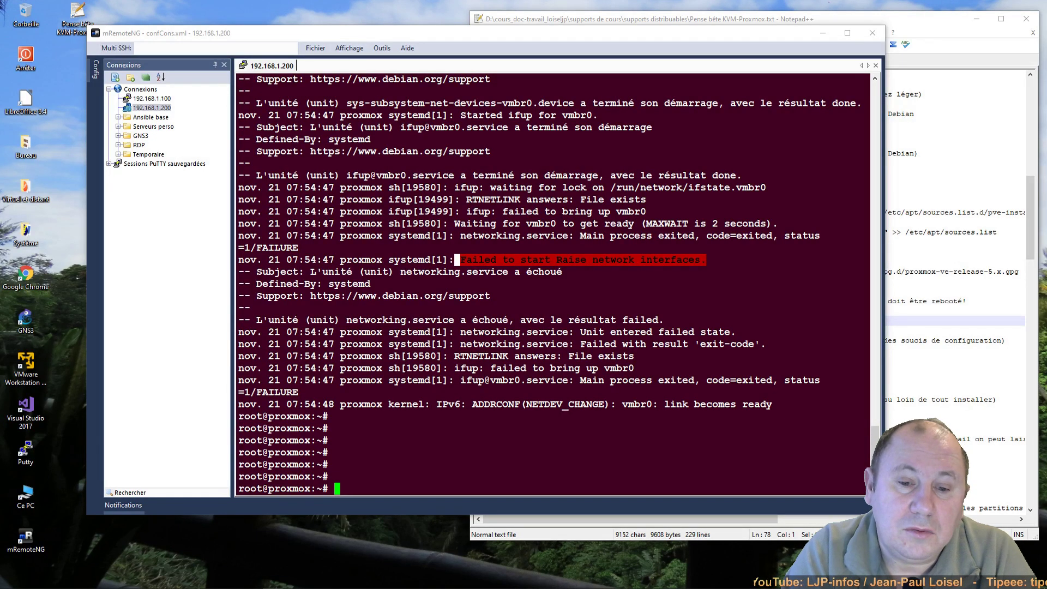
pyautogui.click(420, 478)
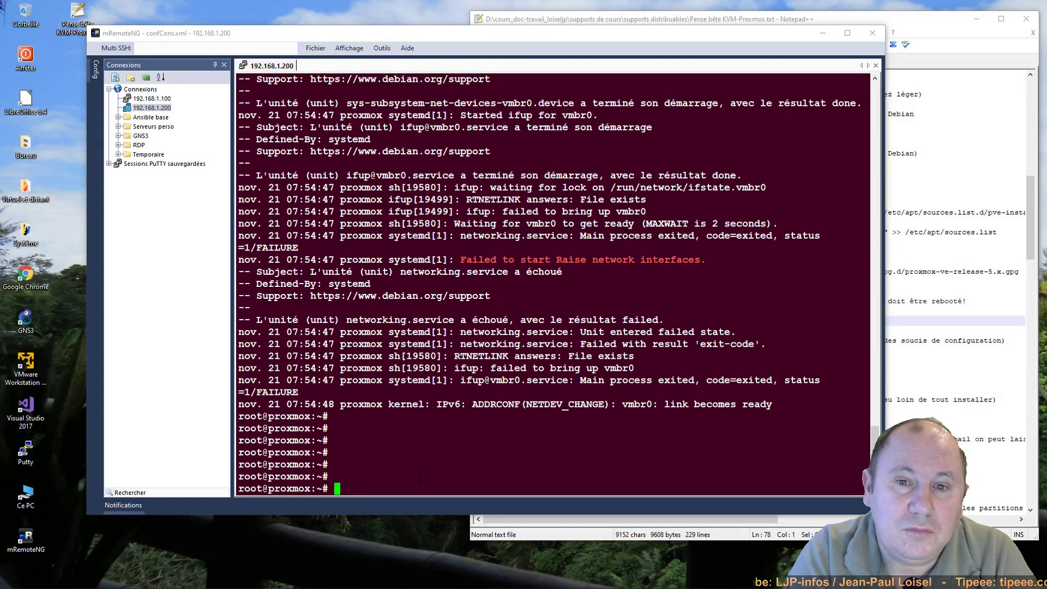
# Step: Clear the terminal, run 'ip a' to confirm vmbr0 holds 192.168.1.200/24, then exit SSH
pyautogui.write('clear')
pyautogui.press('Return')
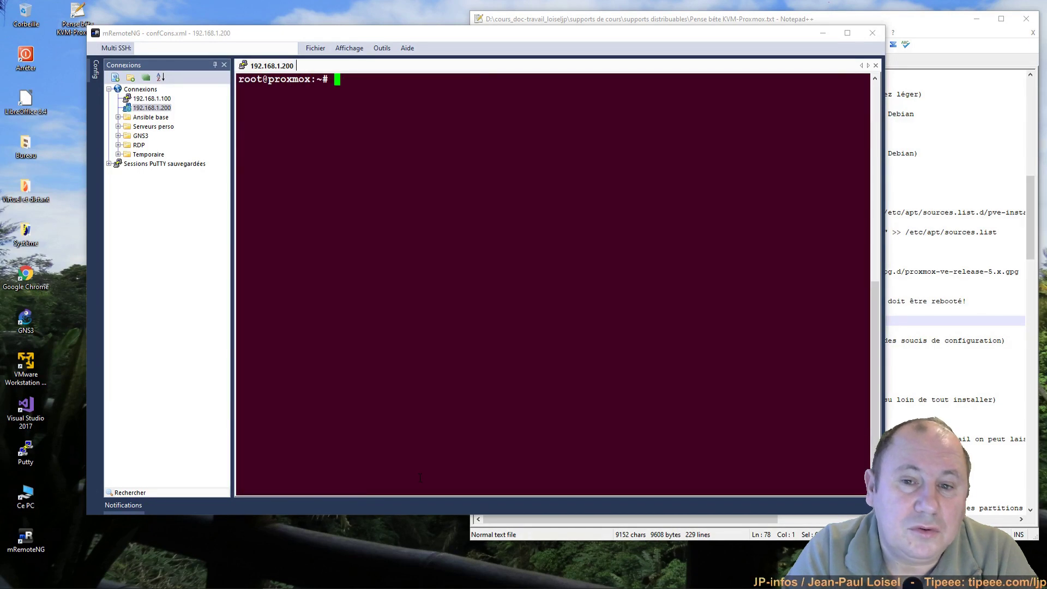
pyautogui.write('ip a')
pyautogui.press('Return')
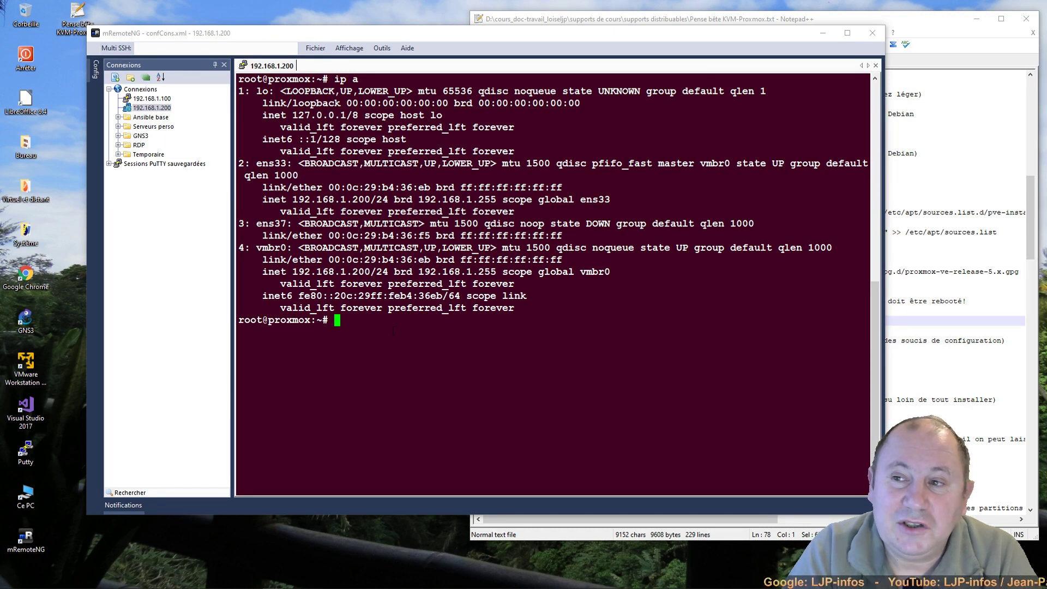
pyautogui.write('exit')
pyautogui.press('Return')
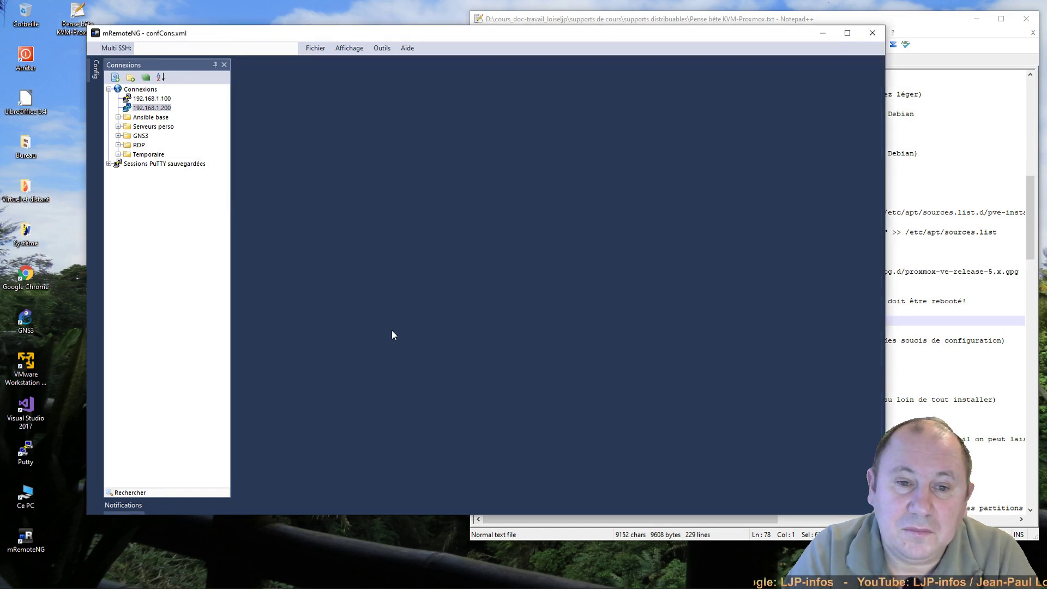
# Step: Close mRemoteNG and Notepad++, then load the Proxmox 1.200 bookmark in Chrome
pyautogui.click(873, 33)
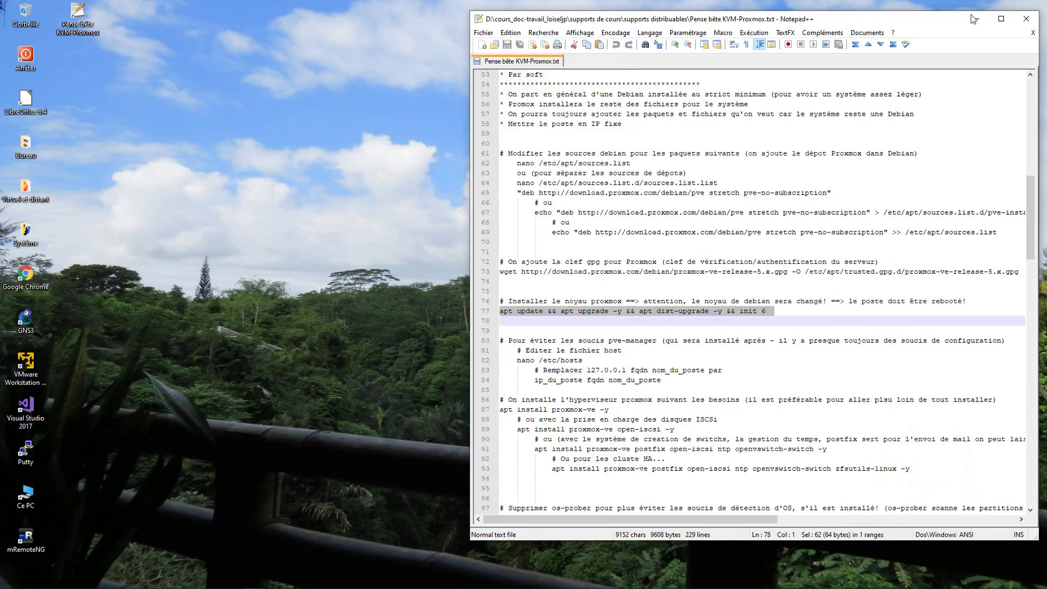
pyautogui.click(1022, 19)
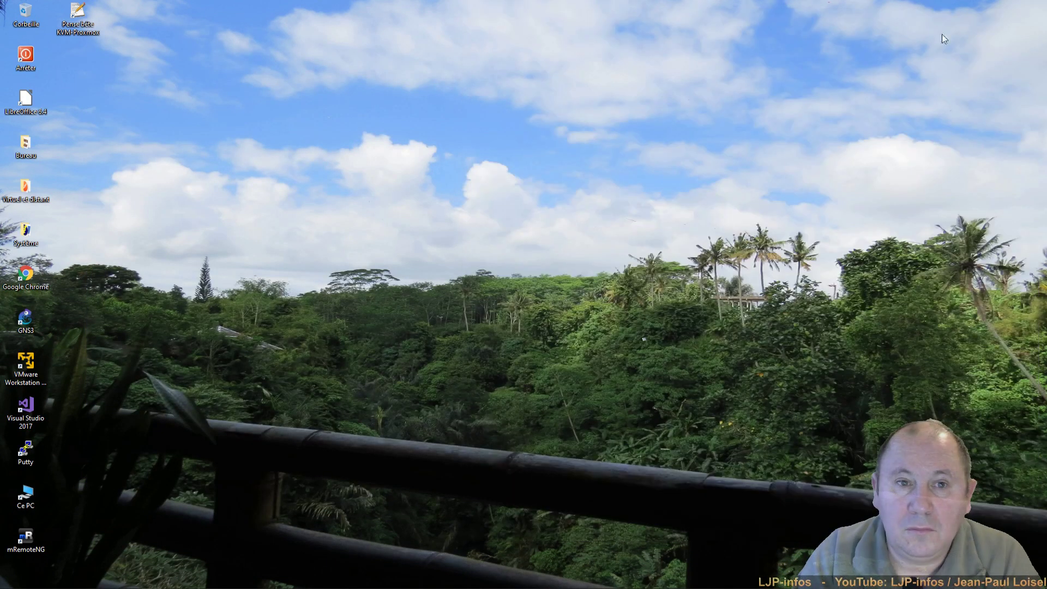
pyautogui.doubleClick(26, 277)
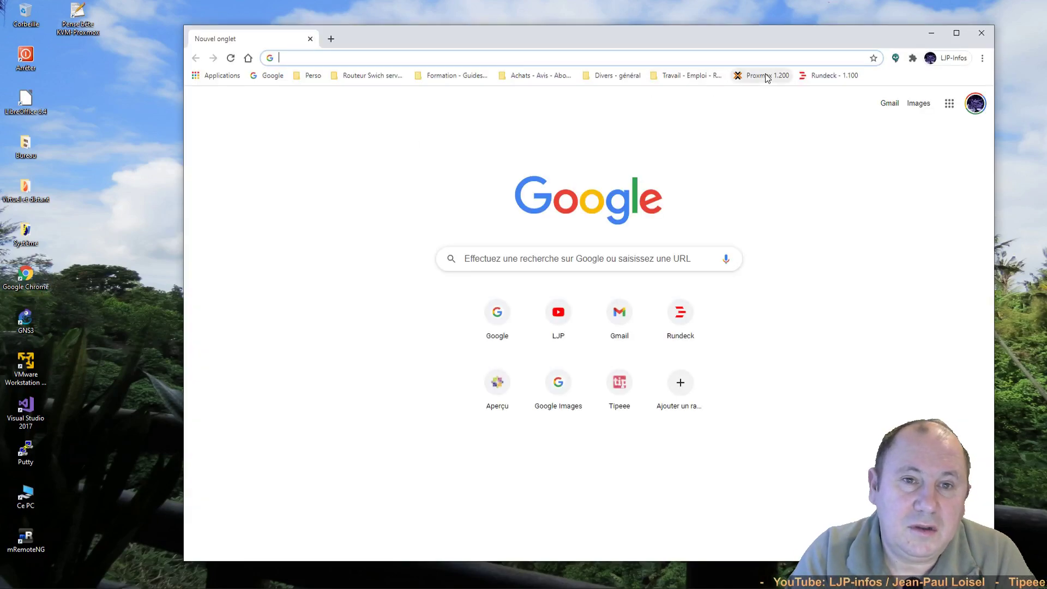
pyautogui.click(766, 76)
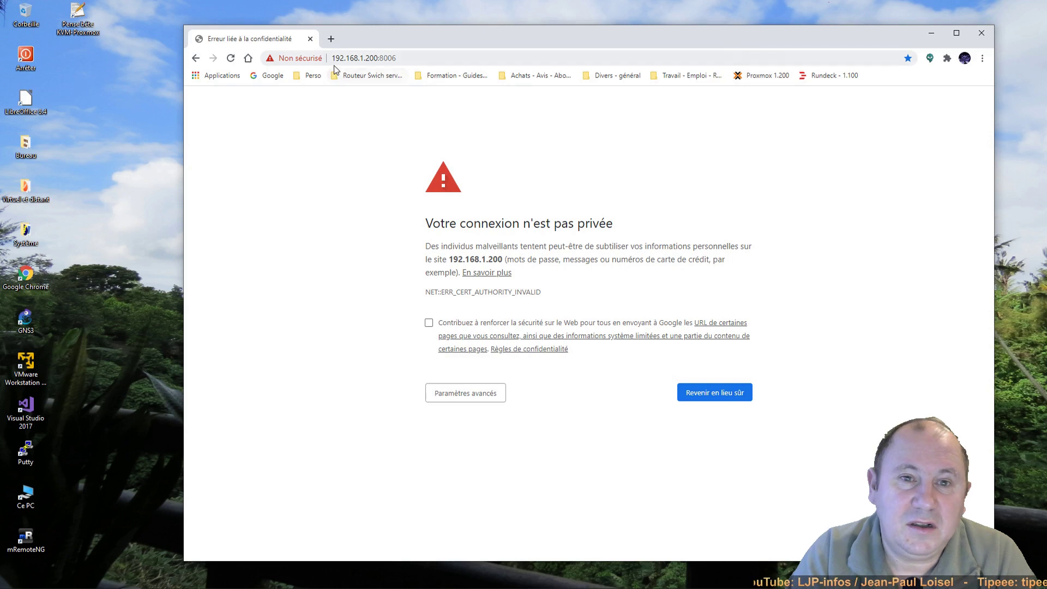
# Step: Proceed past the certificate warning and log in to the Proxmox web UI with the account password
pyautogui.click(463, 397)
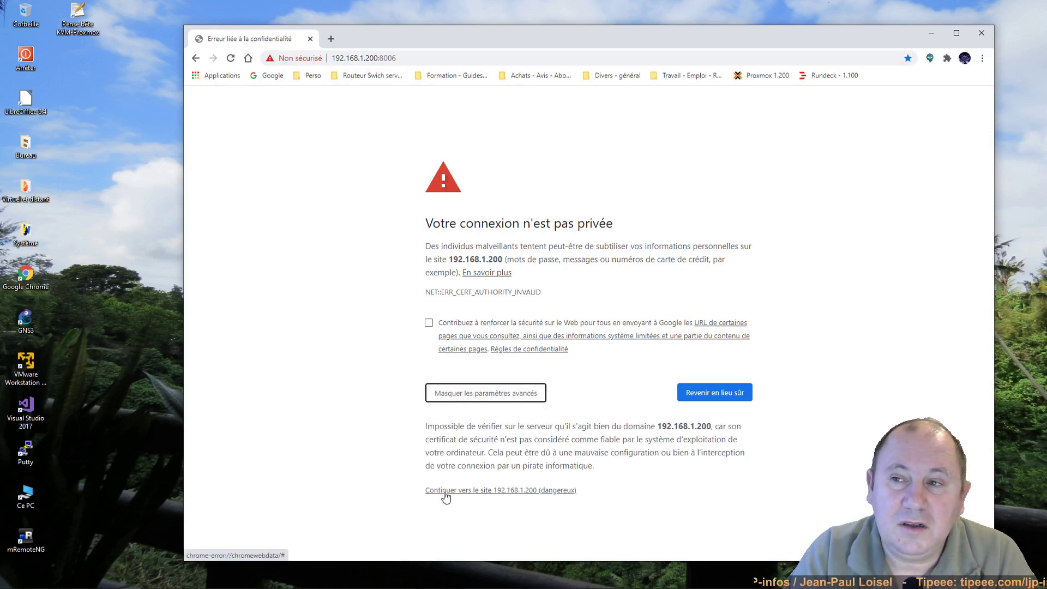
pyautogui.click(445, 492)
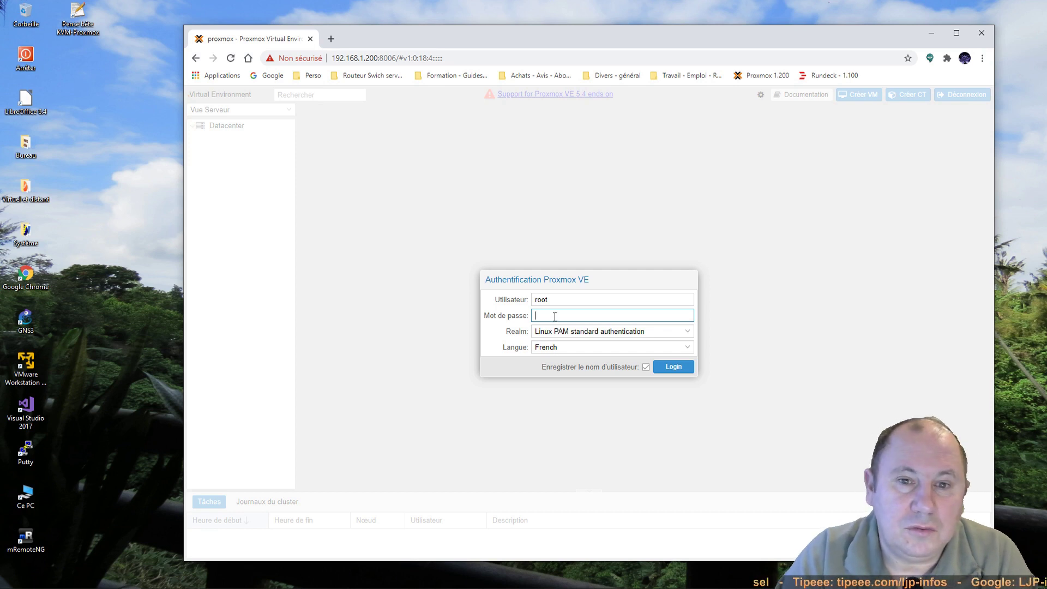
pyautogui.write('******')
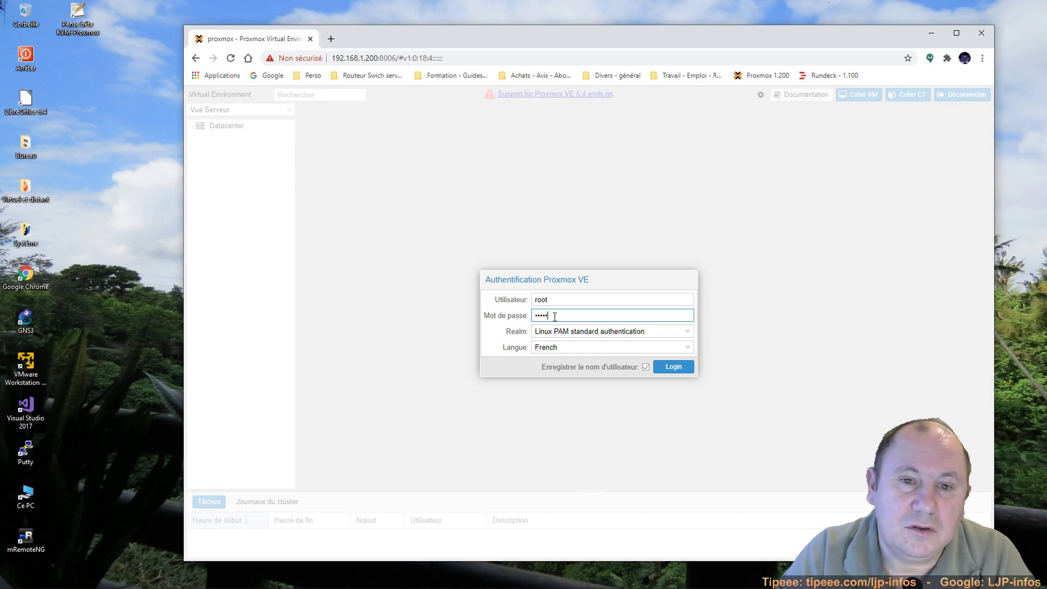
pyautogui.click(675, 367)
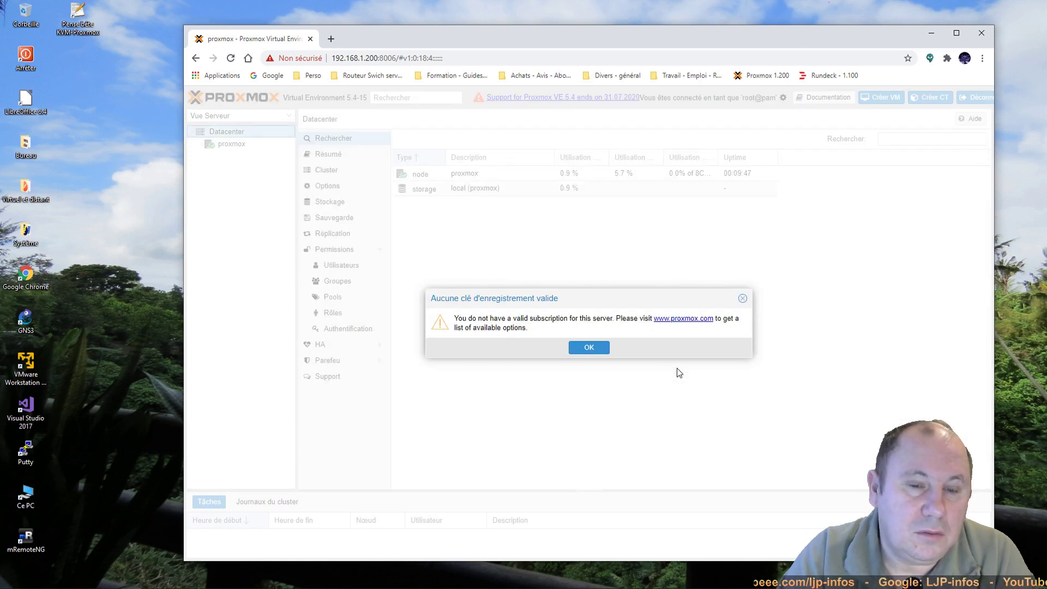
# Step: Dismiss the subscription notice, show the proxmox node's Résumé summary, and expand it to list local storage
pyautogui.click(582, 350)
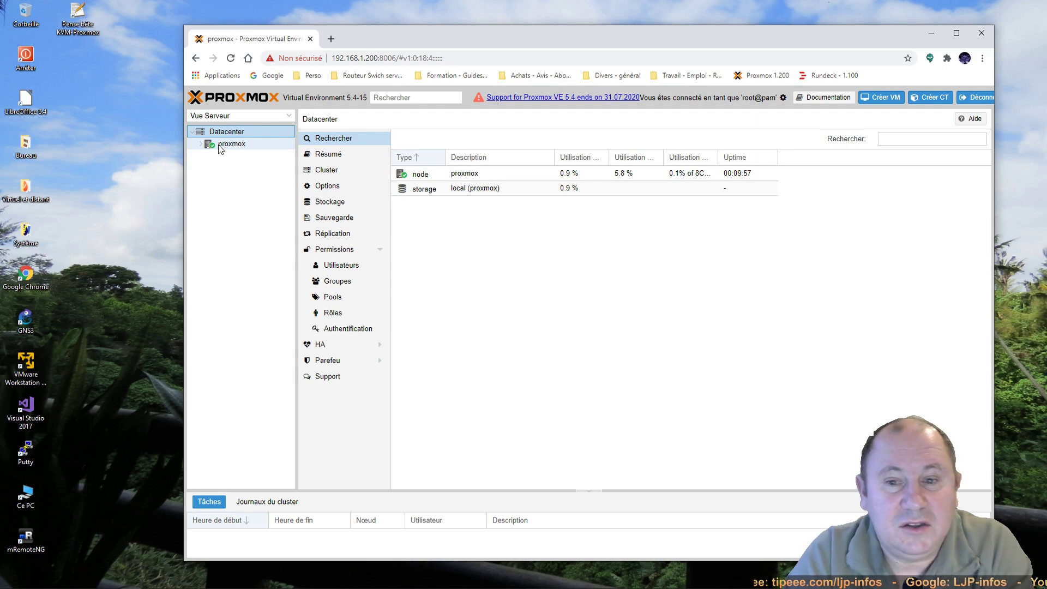
pyautogui.click(221, 145)
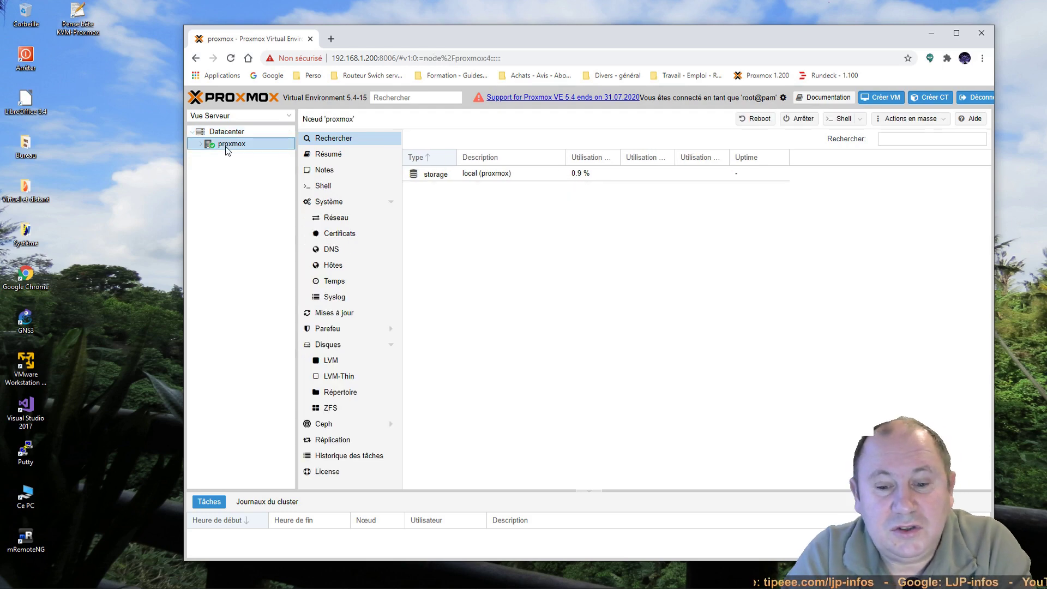
pyautogui.click(327, 155)
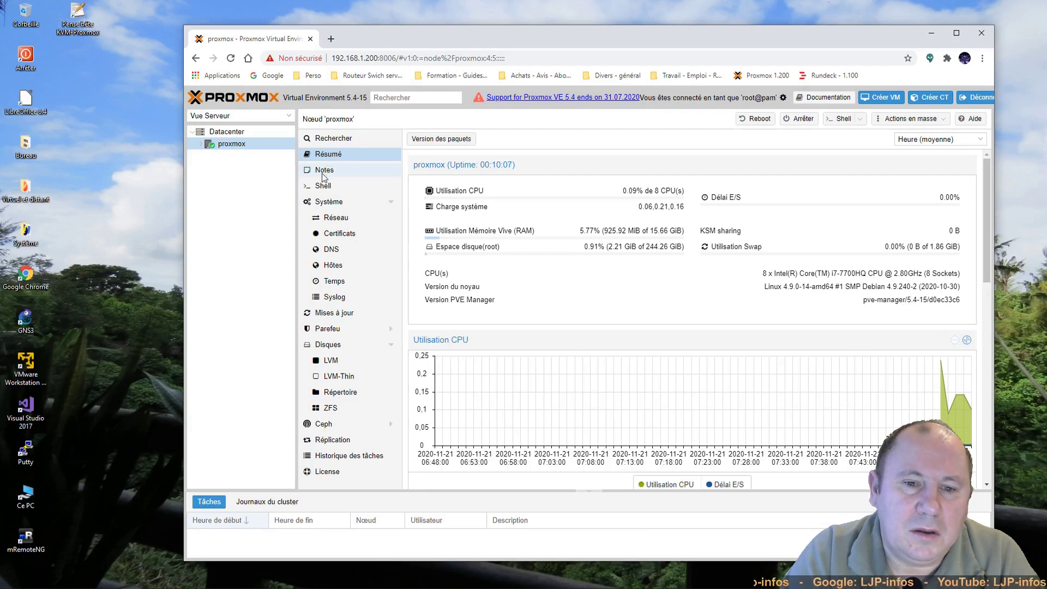
pyautogui.click(200, 147)
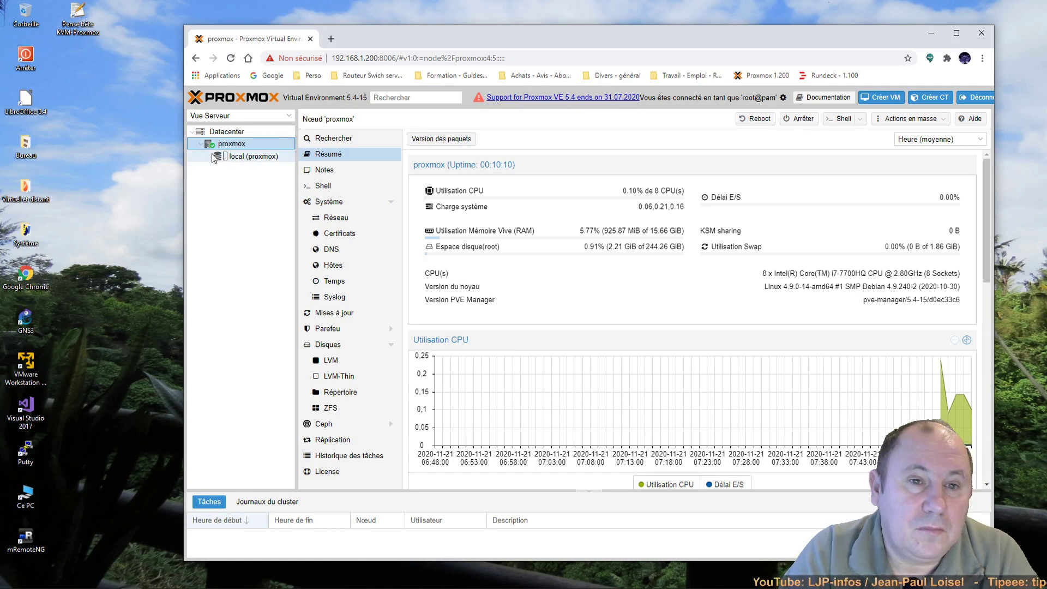
# Step: Show the still-empty content list of the local storage on node proxmox
pyautogui.click(238, 156)
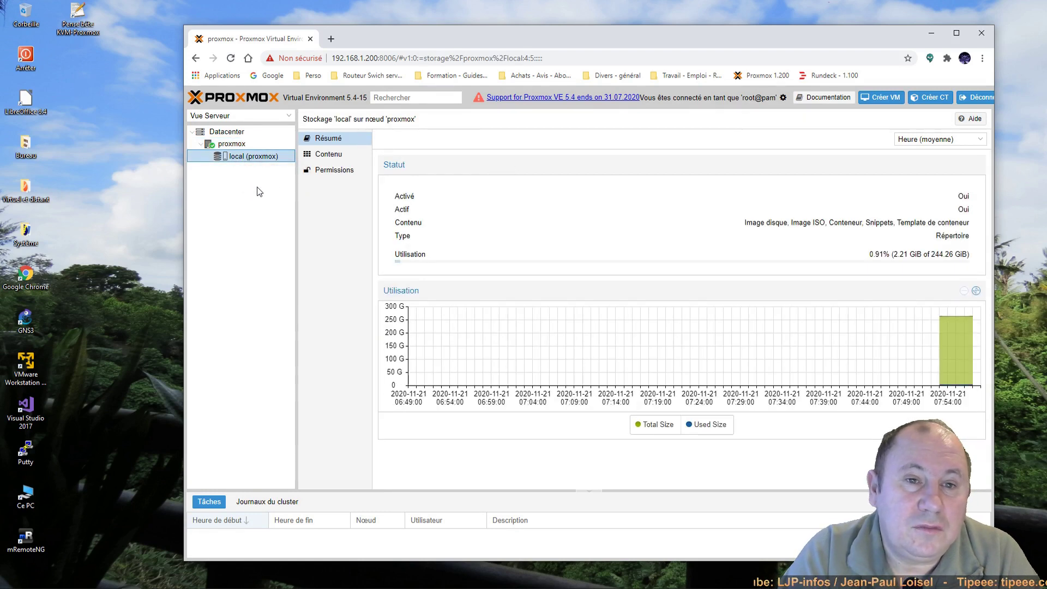
pyautogui.click(334, 155)
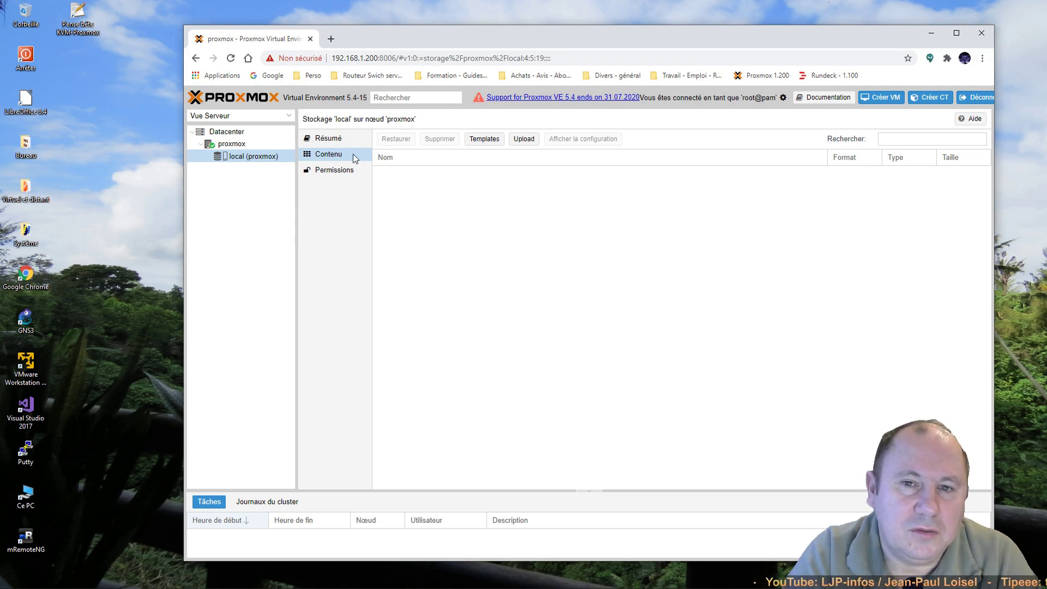
# Step: Upload ubuntu-20.10-live-server-amd64.iso to local storage, then return to the proxmox node summary
pyautogui.click(526, 141)
pyautogui.click(627, 331)
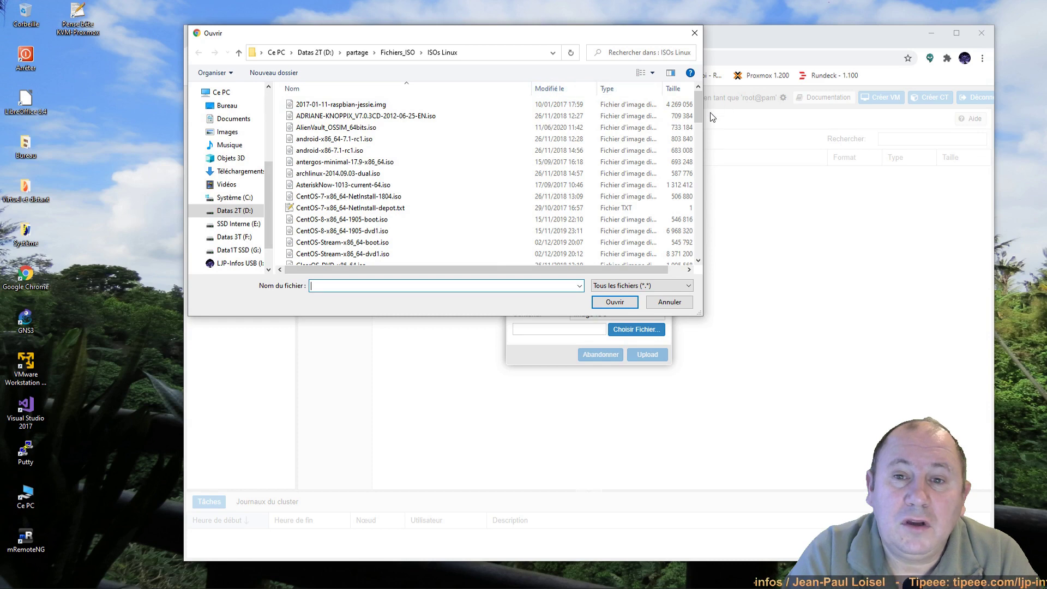
pyautogui.moveTo(698, 113); pyautogui.dragTo(699, 252)
pyautogui.click(354, 144)
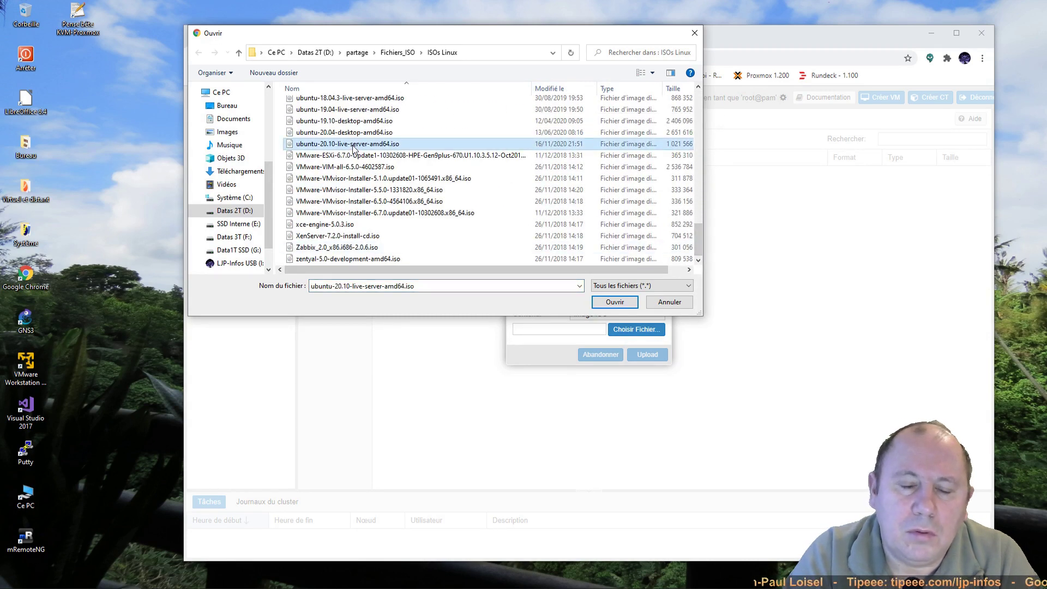
pyautogui.click(623, 302)
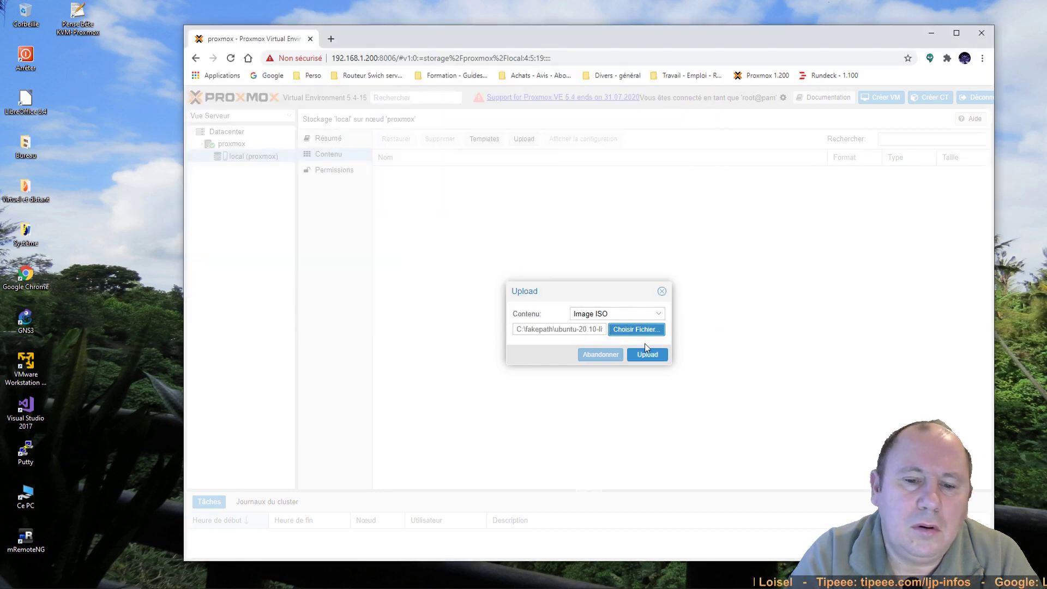
pyautogui.click(652, 355)
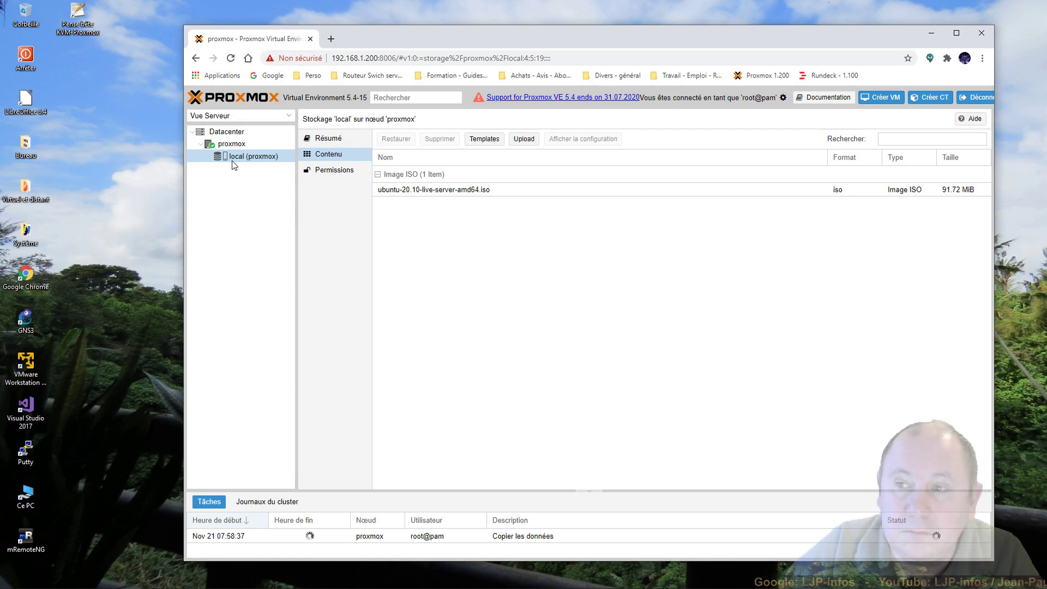
pyautogui.click(231, 144)
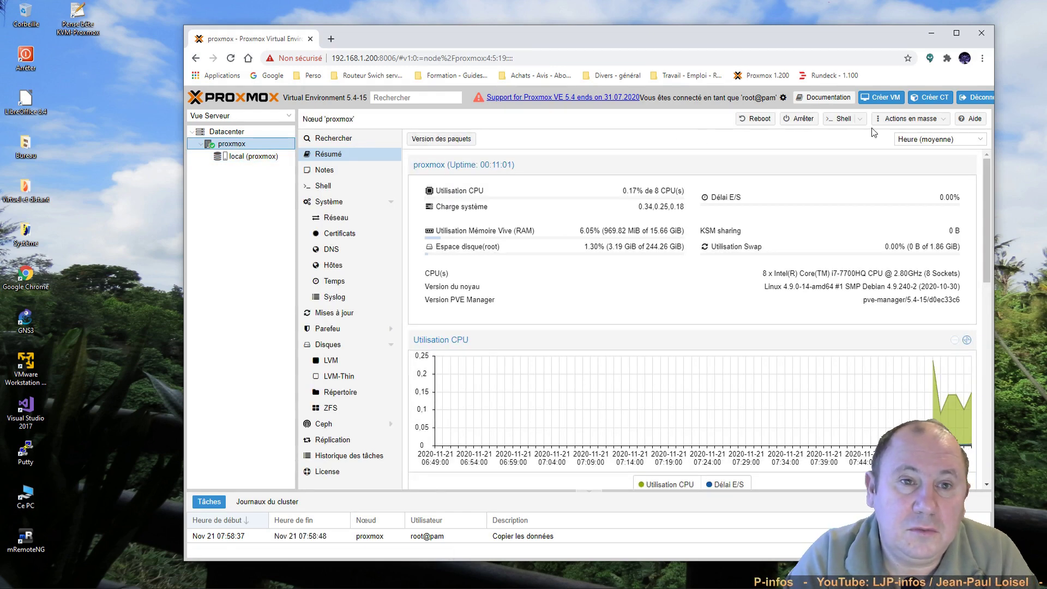
# Step: Start a new VM on node proxmox with ID 100 and name it Ubuntu-SRV
pyautogui.click(893, 99)
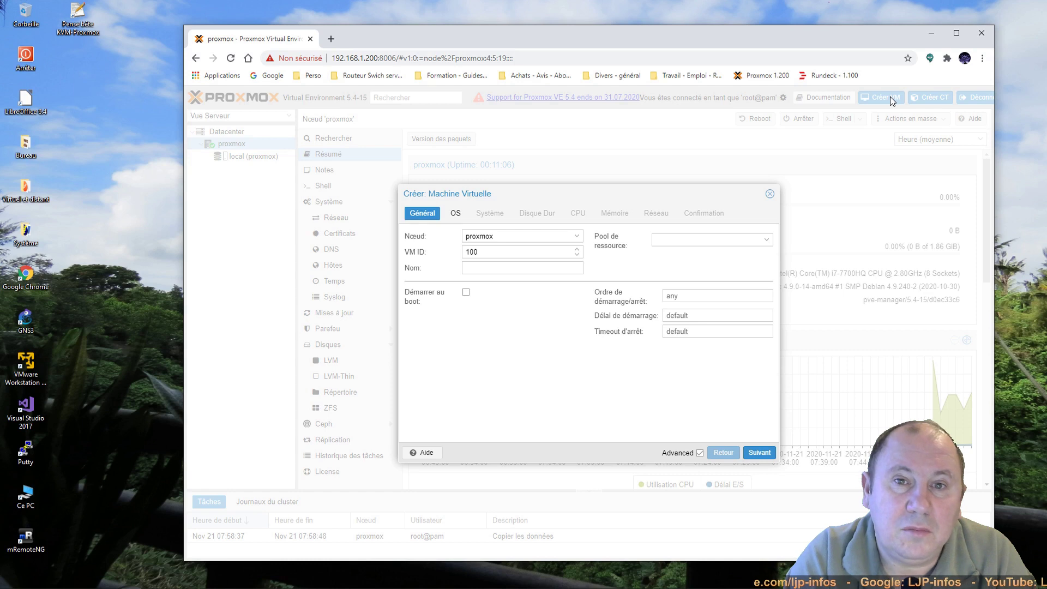
pyautogui.click(494, 271)
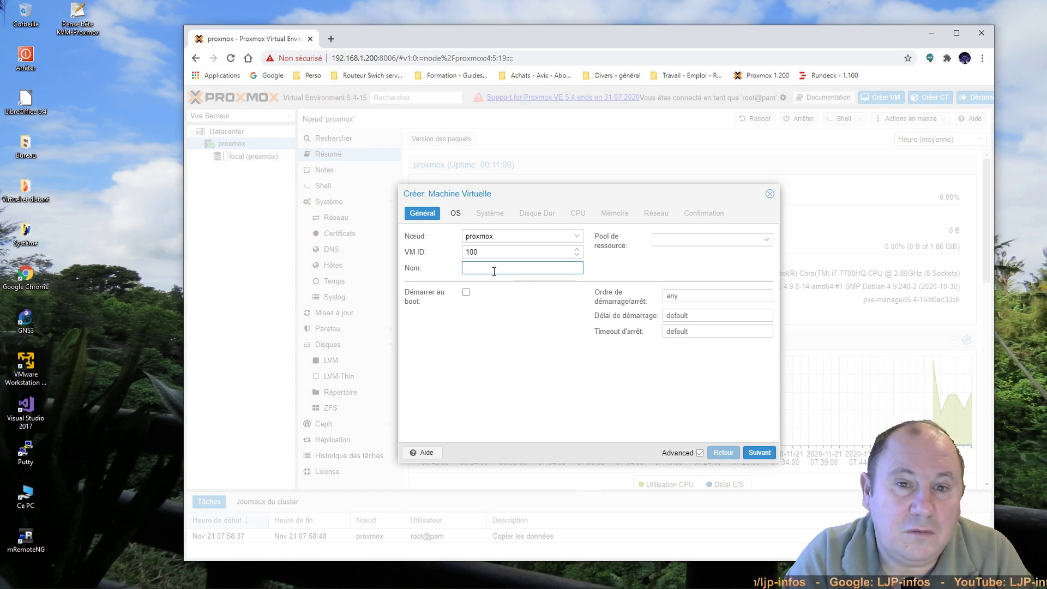
pyautogui.write('Ubu')
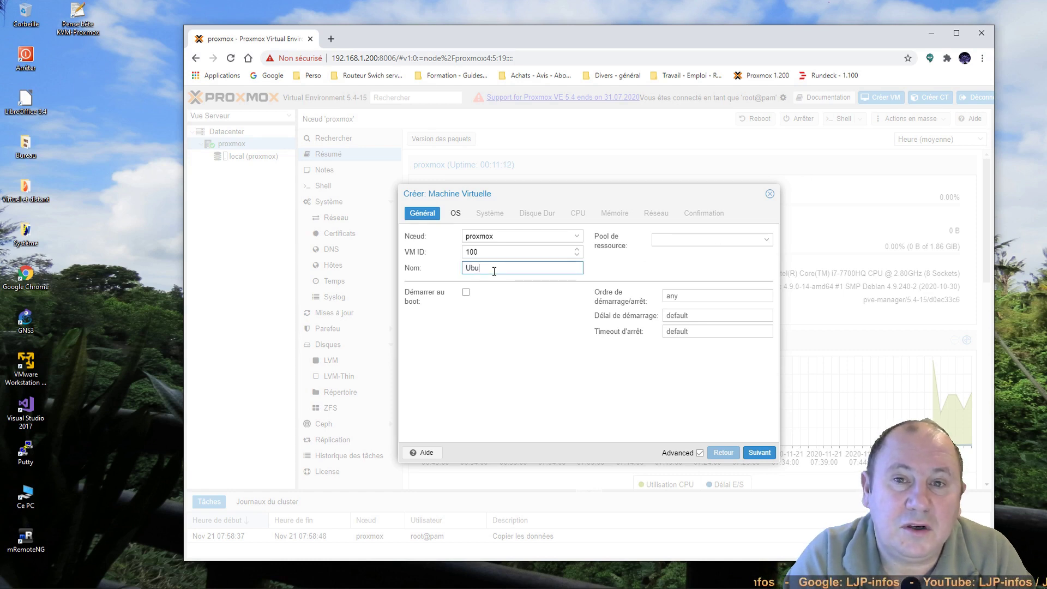
pyautogui.write('ntu-SRV')
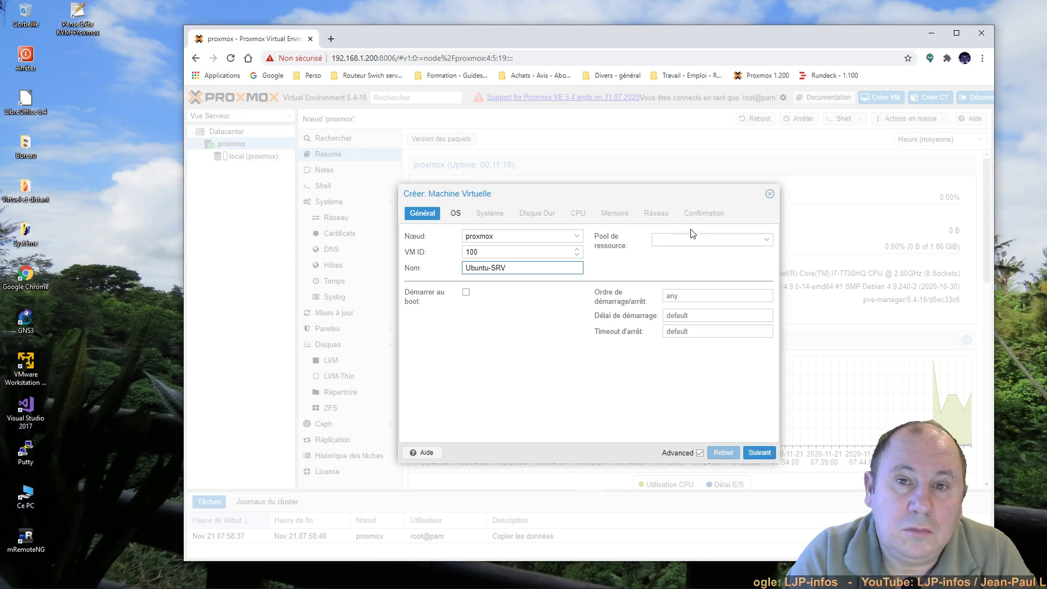
# Step: Choose ubuntu-20.10-live-server-amd64.iso as the VM's boot ISO image
pyautogui.click(758, 457)
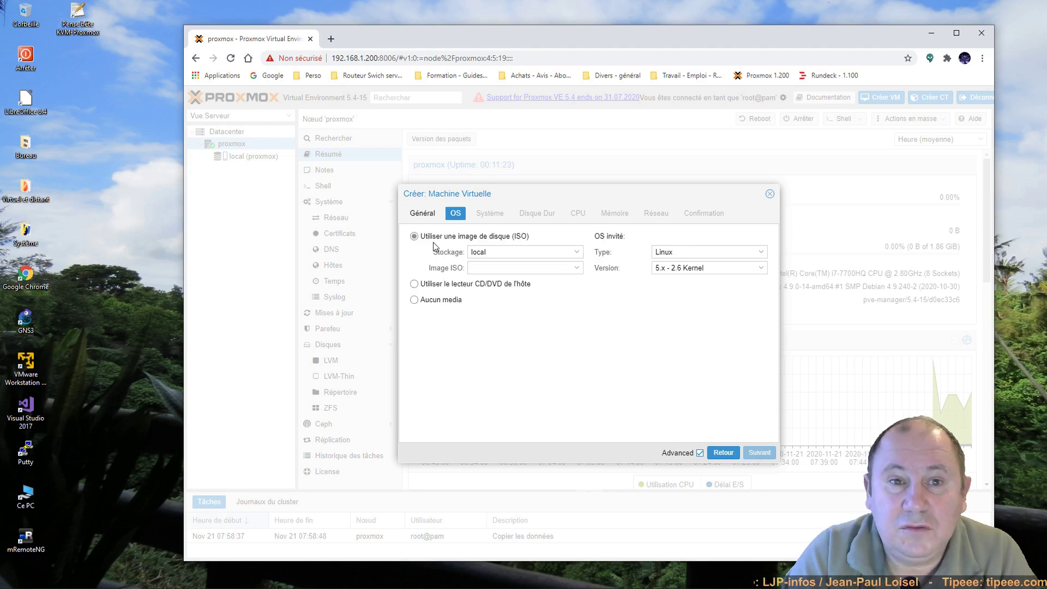
pyautogui.click(577, 268)
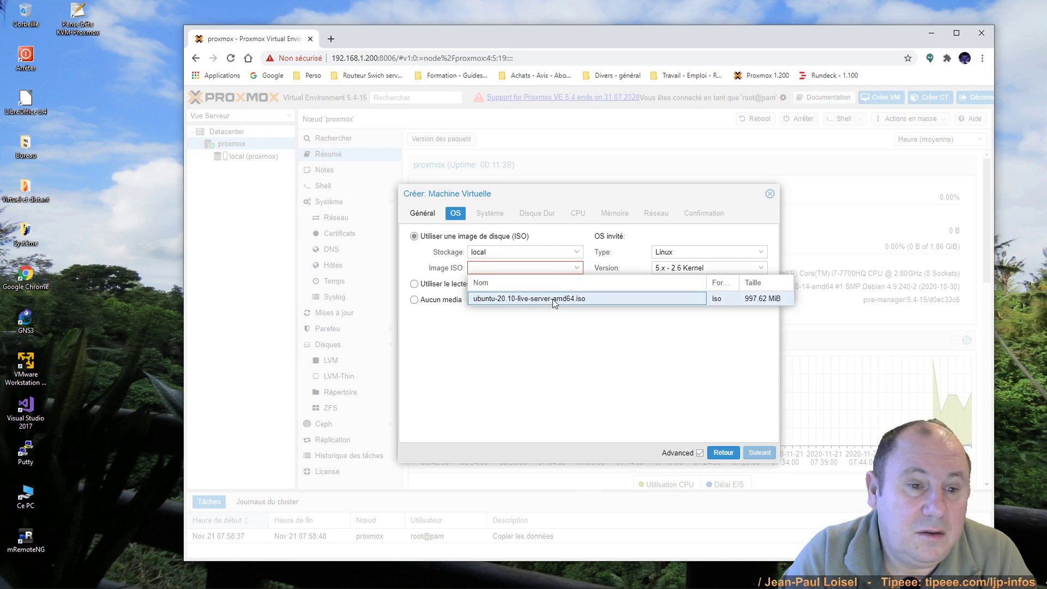
pyautogui.click(552, 298)
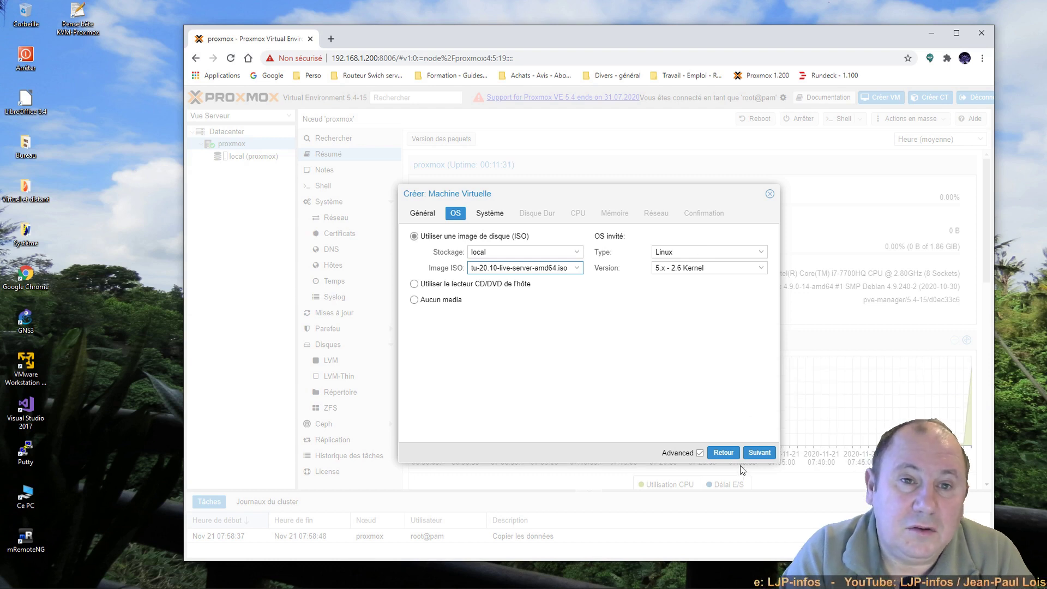
pyautogui.click(761, 455)
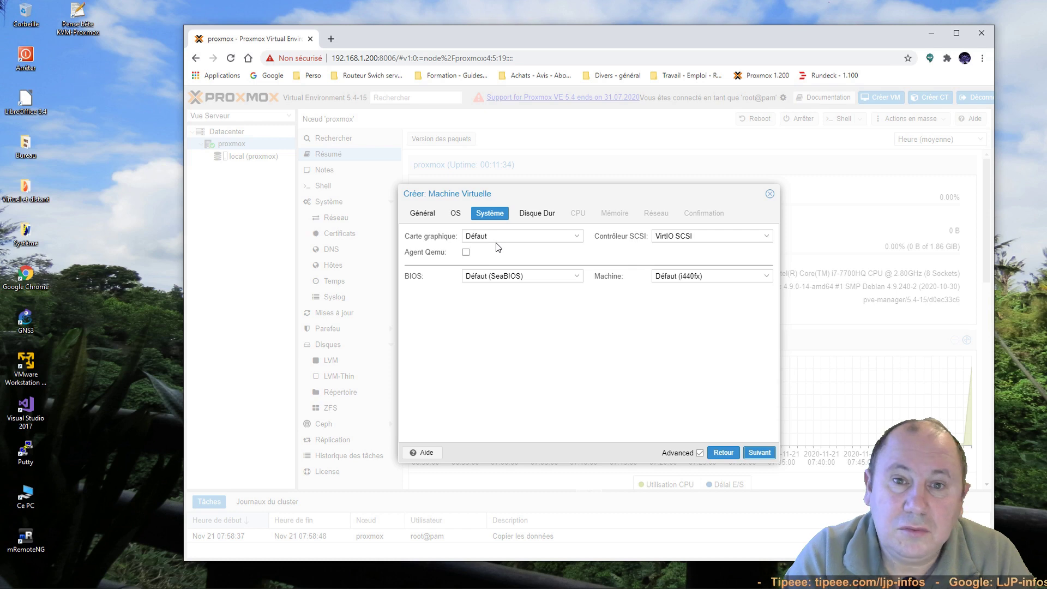
# Step: Set the VM firmware to OVMF (UEFI) with its EFI disk on local storage
pyautogui.click(577, 278)
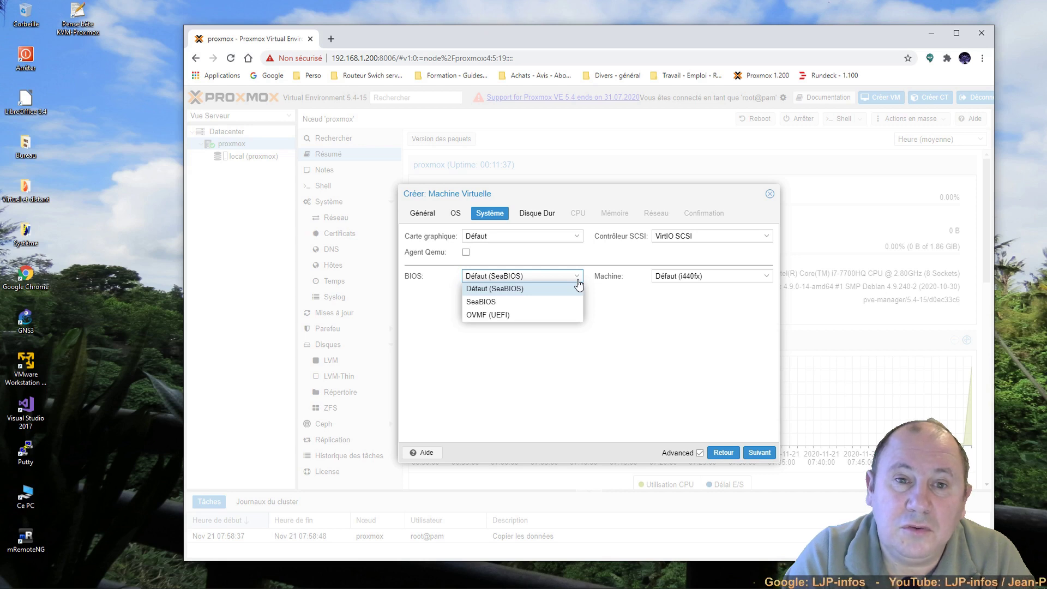
pyautogui.click(507, 315)
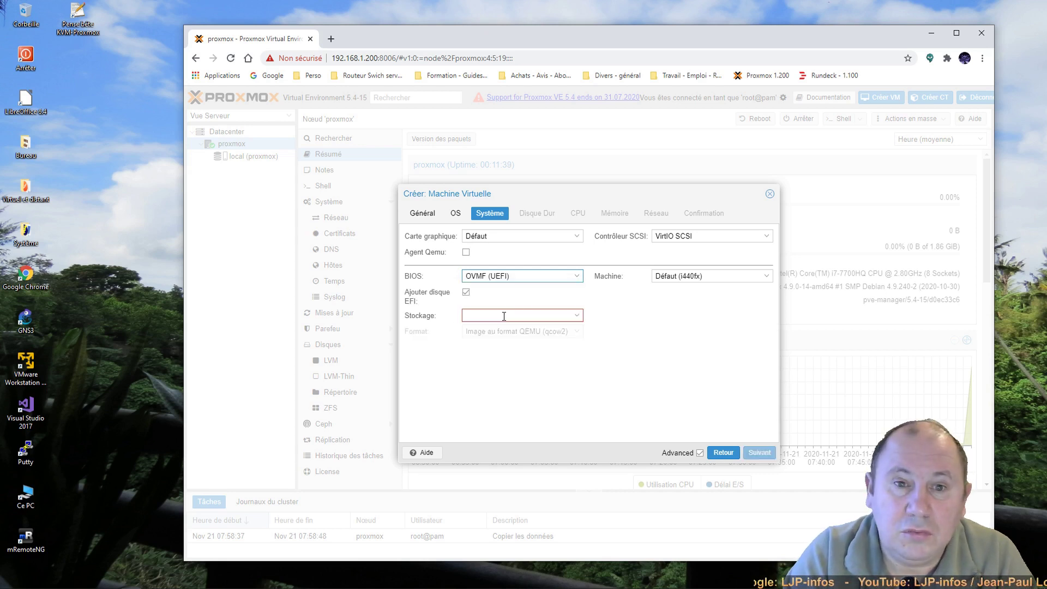
pyautogui.click(505, 315)
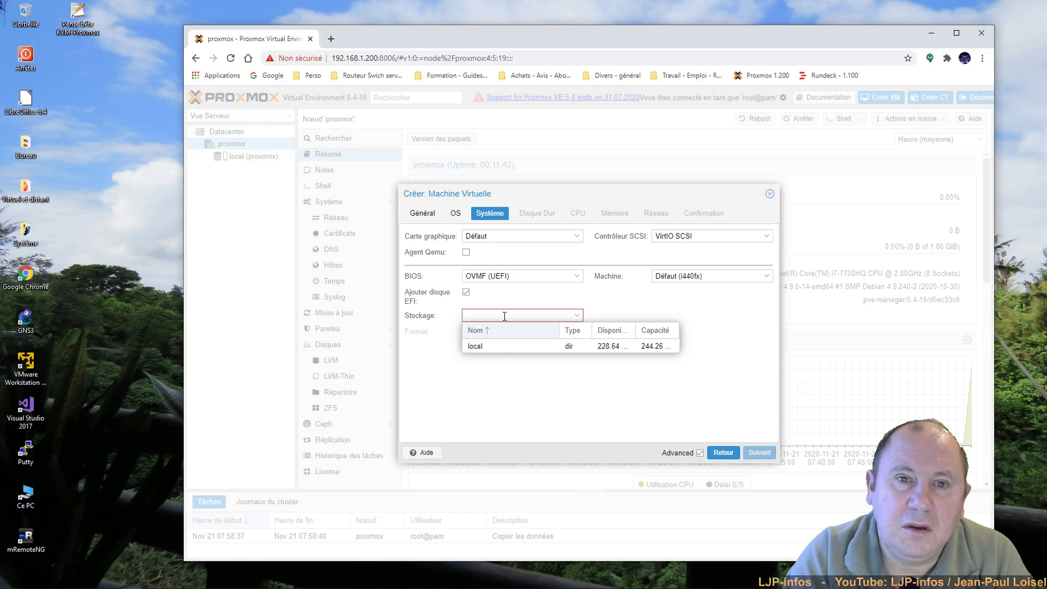
pyautogui.click(505, 344)
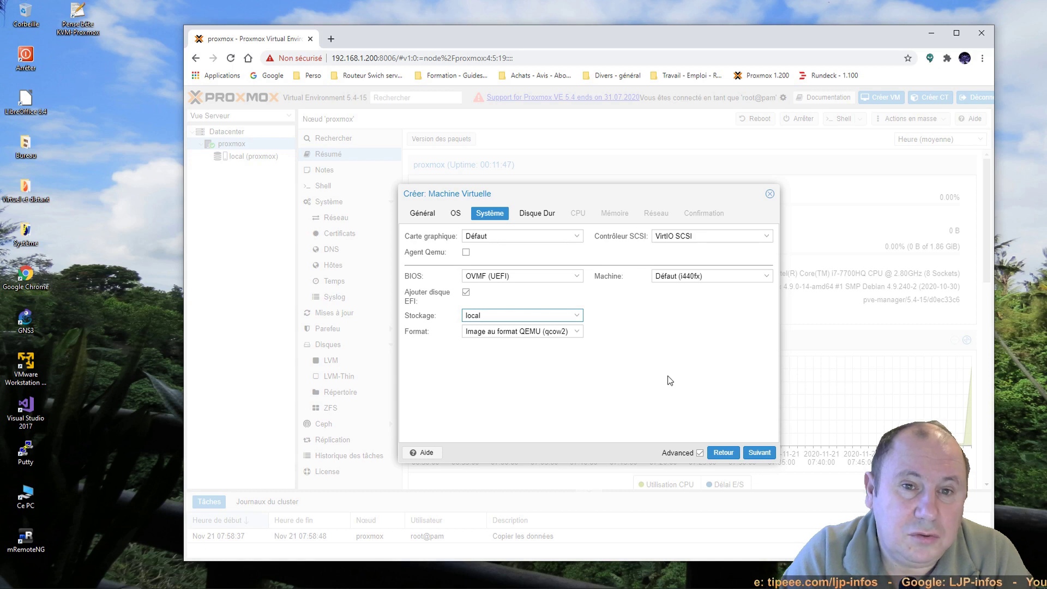
pyautogui.click(760, 453)
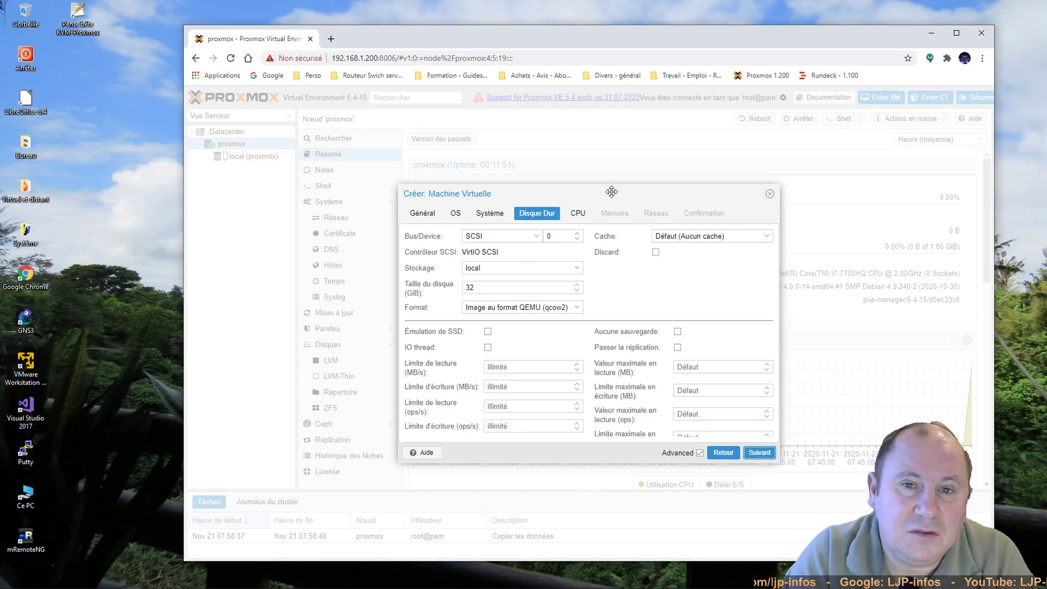
# Step: Keep the default 32 GiB qcow2 SCSI disk on local storage
pyautogui.moveTo(611, 186); pyautogui.dragTo(674, 152)
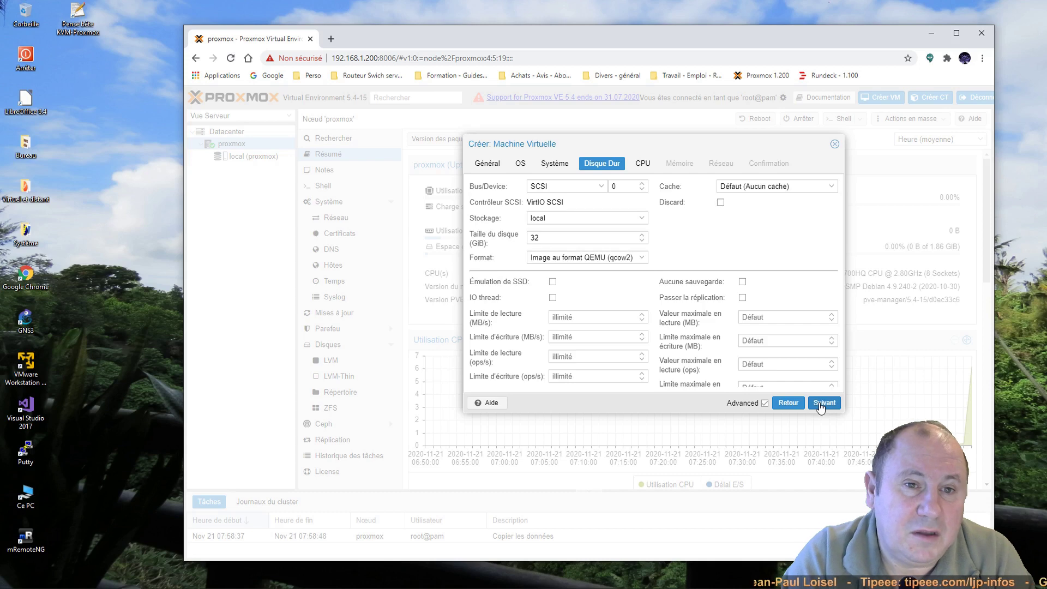
pyautogui.click(823, 404)
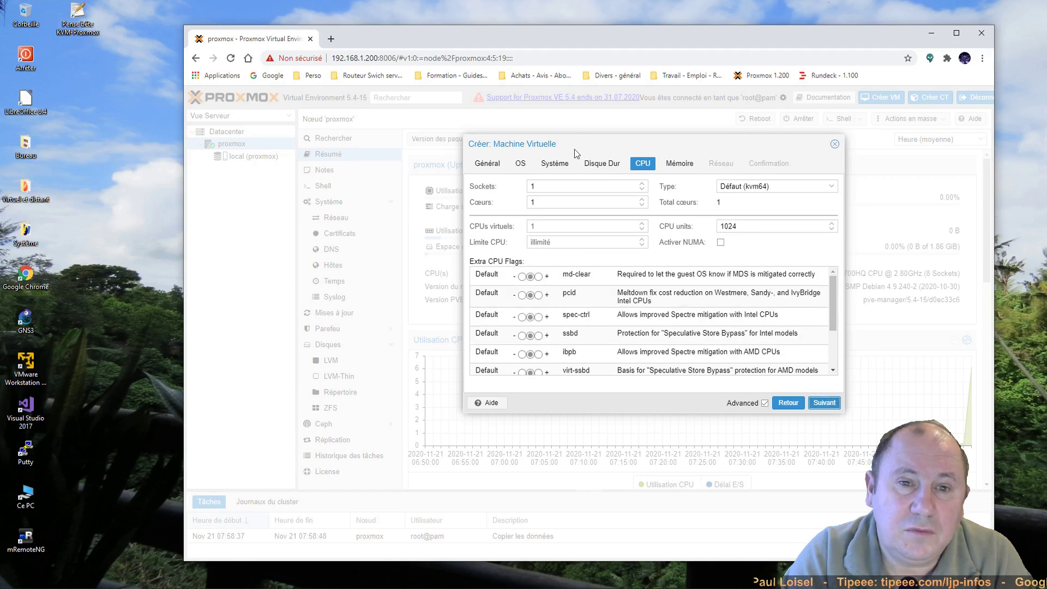
# Step: Give the VM 1 socket with 4 cores
pyautogui.click(643, 199)
pyautogui.click(644, 206)
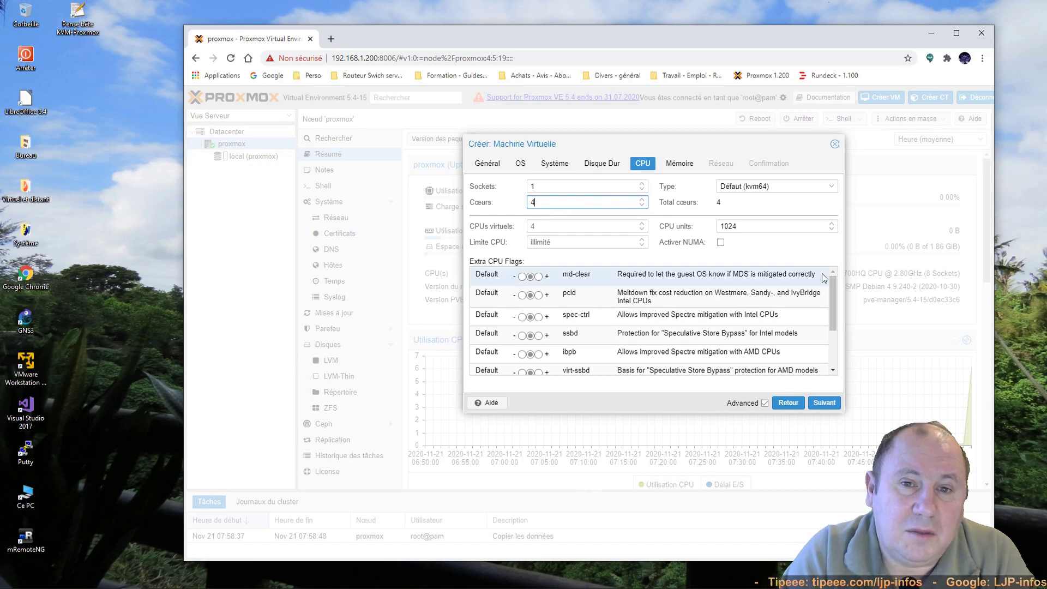
pyautogui.moveTo(839, 294); pyautogui.dragTo(839, 352)
pyautogui.scroll(5, 827, 278)
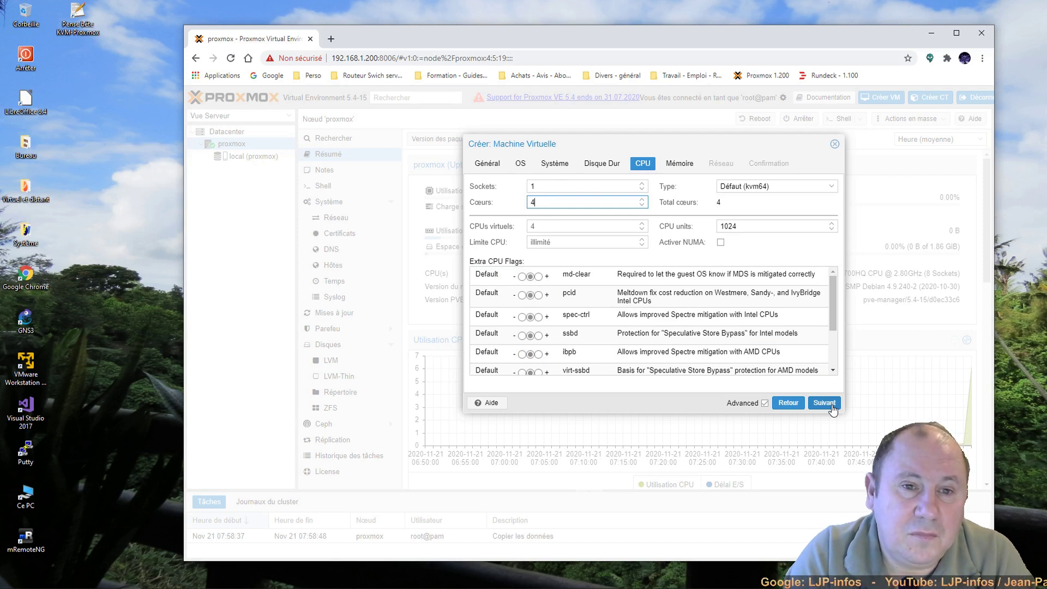
pyautogui.click(831, 406)
# Step: Change the VM memory from 512 to 4096 MiB
pyautogui.doubleClick(569, 186)
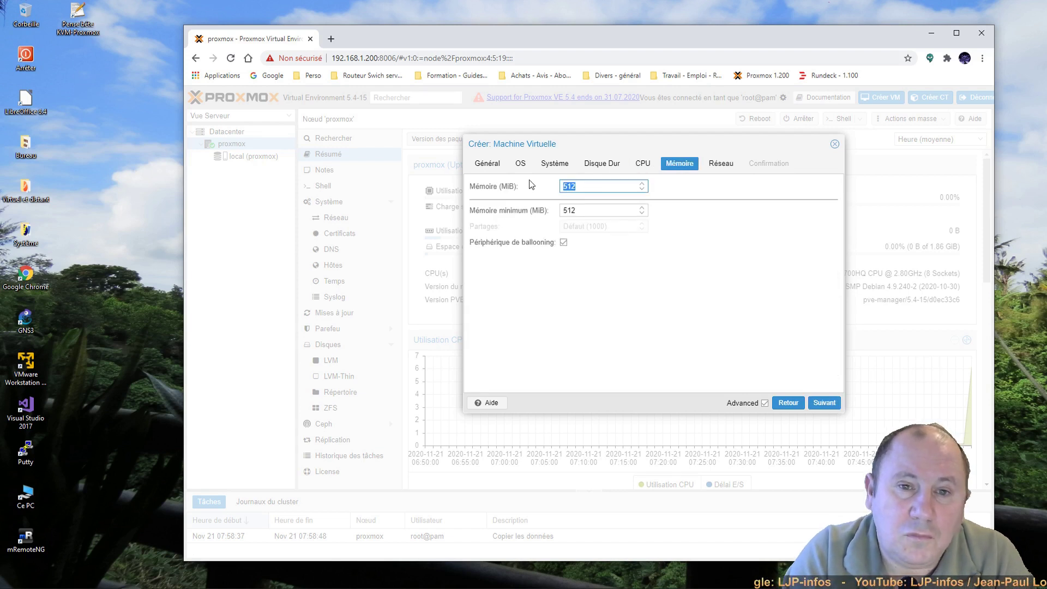
pyautogui.write('4096')
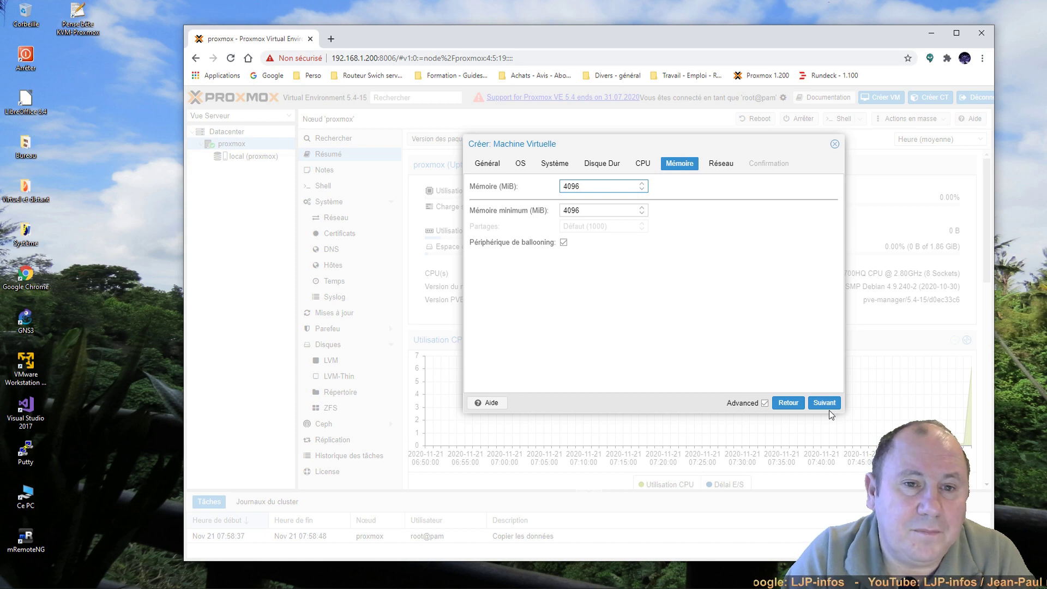
pyautogui.click(823, 404)
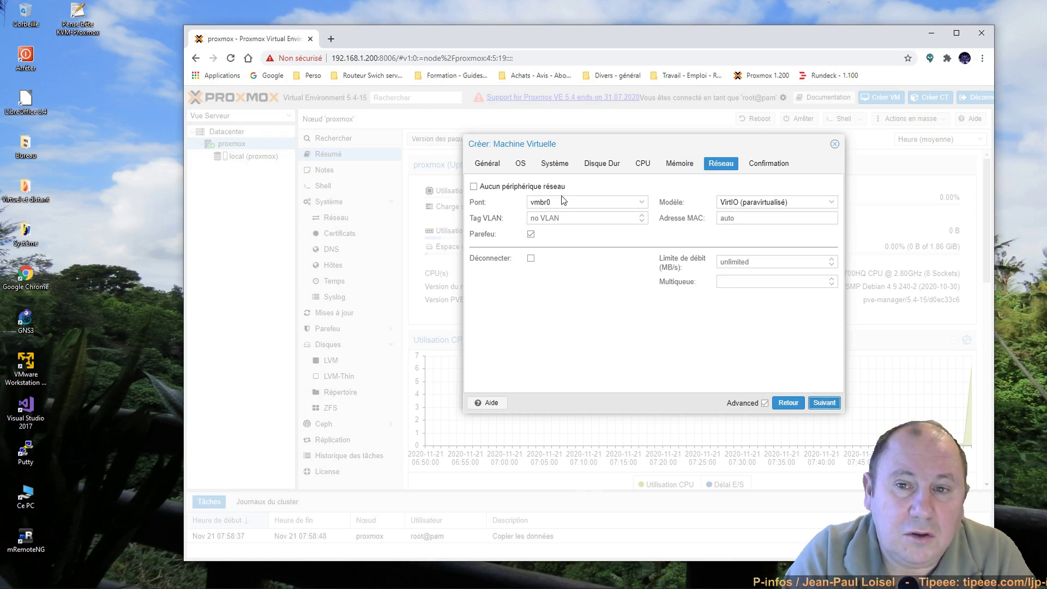
# Step: Keep bridge vmbr0 with the VirtIO model and review the confirmation summary
pyautogui.click(642, 205)
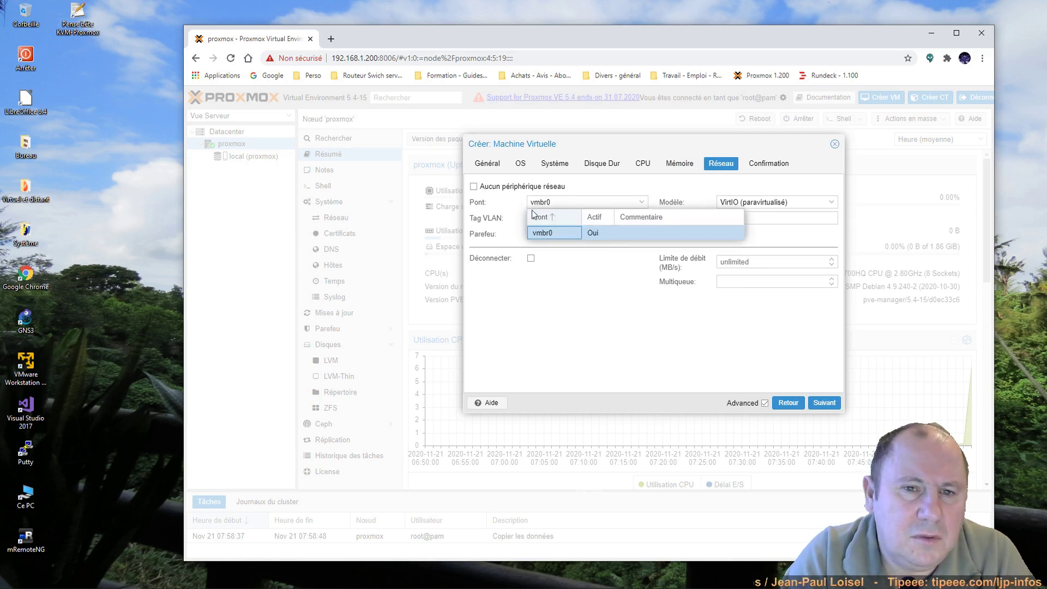
pyautogui.click(588, 298)
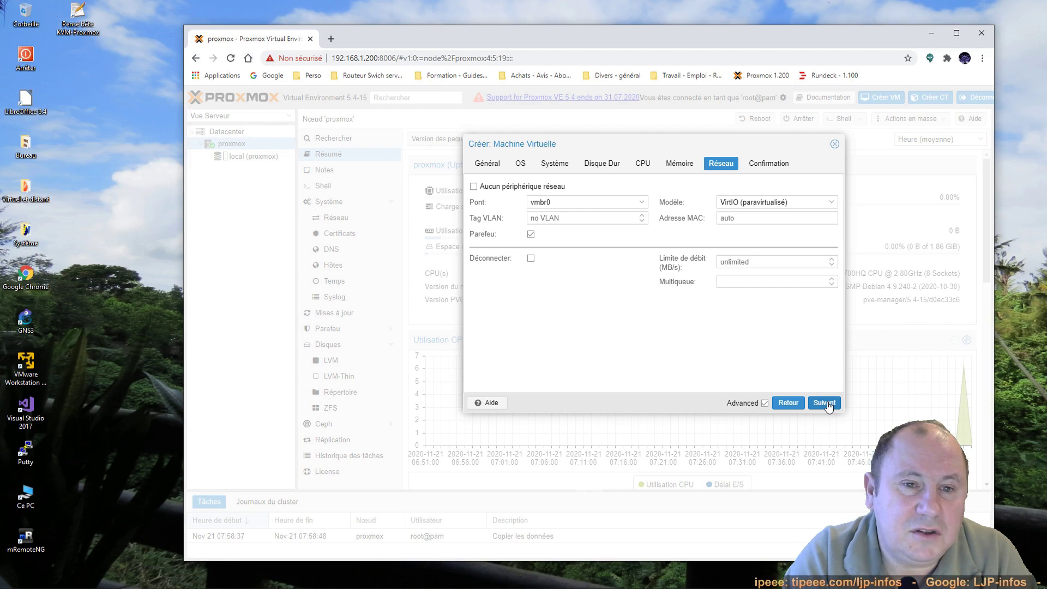
pyautogui.click(826, 404)
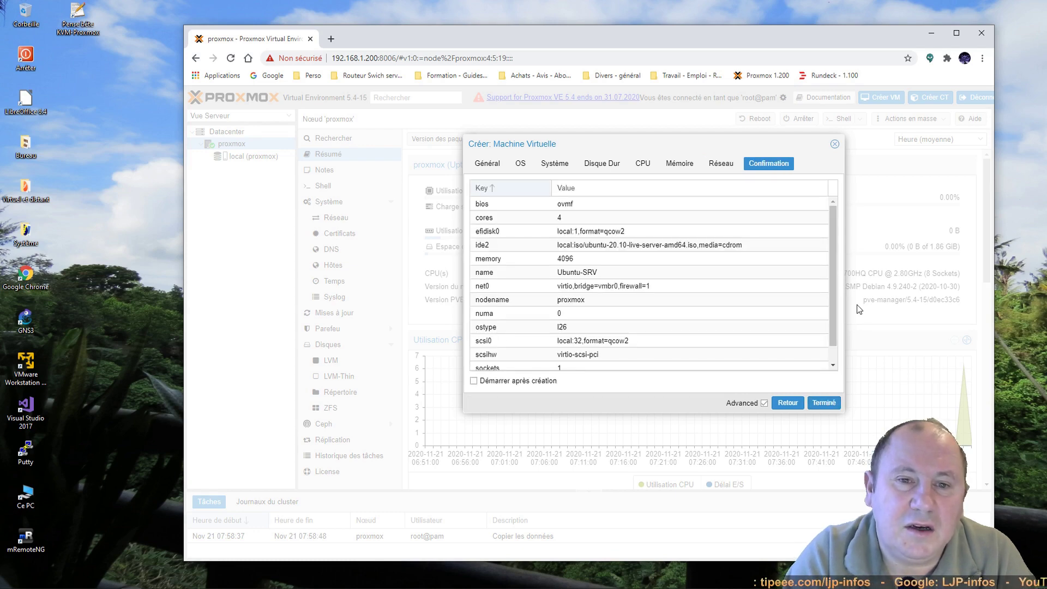
# Step: Finish creating VM 100 Ubuntu-SRV and select it in the tree
pyautogui.scroll(-1, 836, 306)
pyautogui.click(837, 398)
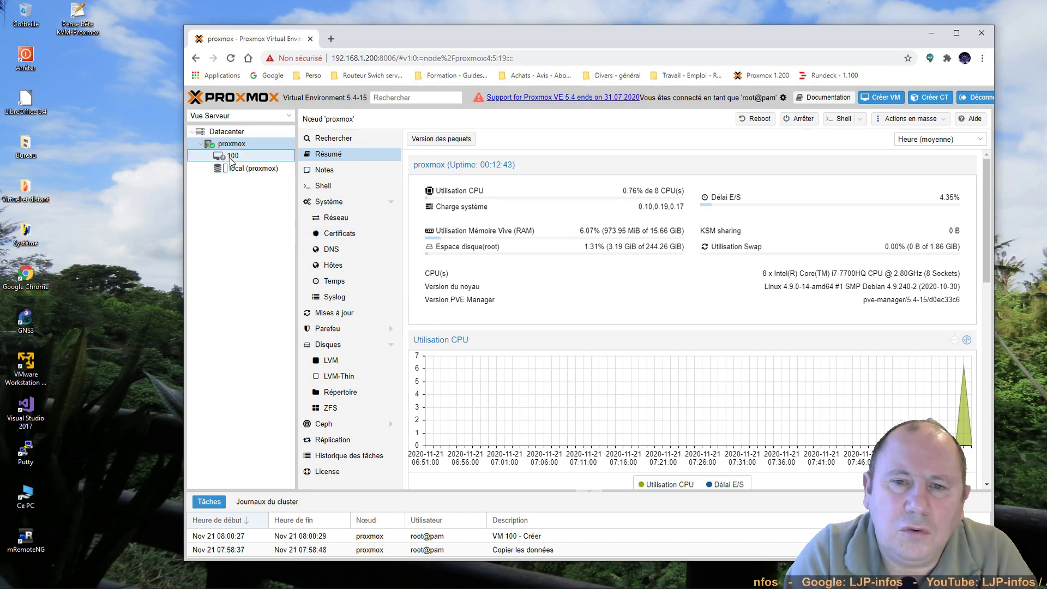
pyautogui.click(232, 157)
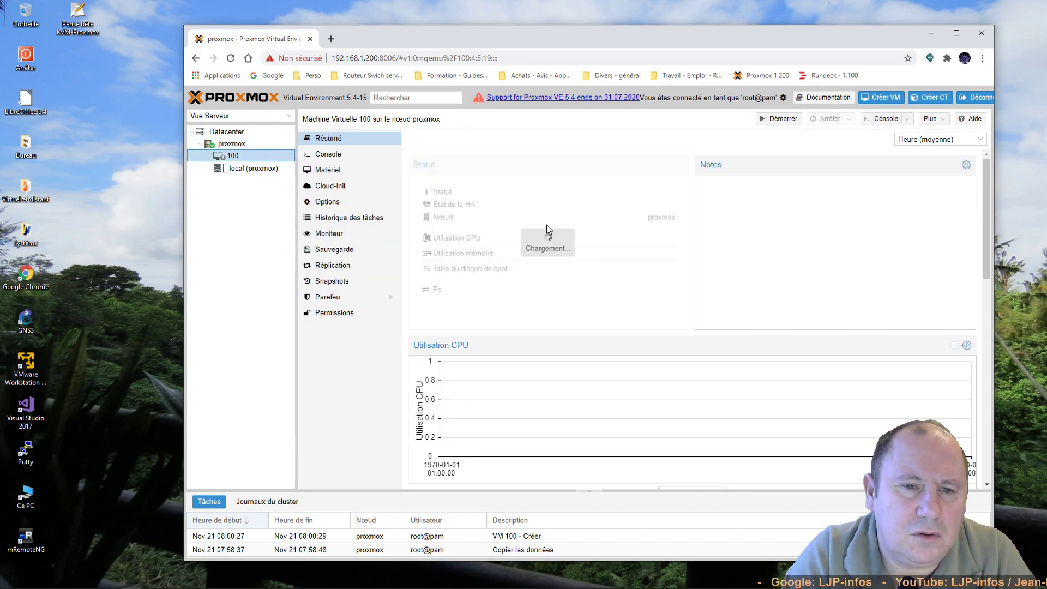
# Step: Start VM 100 and center its noVNC console showing the GRUB menu
pyautogui.click(779, 121)
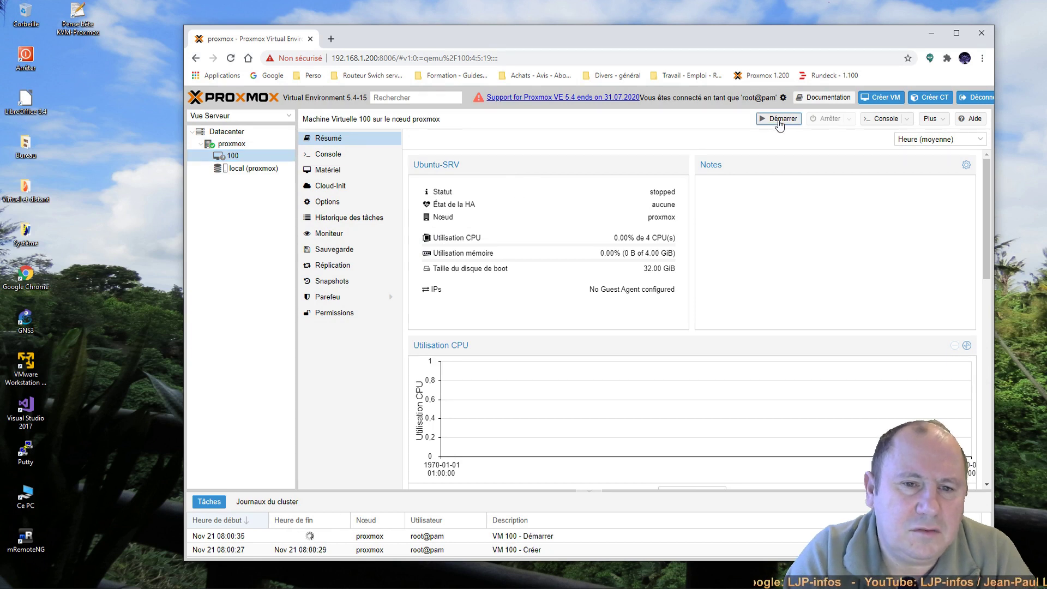
pyautogui.click(886, 118)
pyautogui.moveTo(153, 13); pyautogui.dragTo(460, 84)
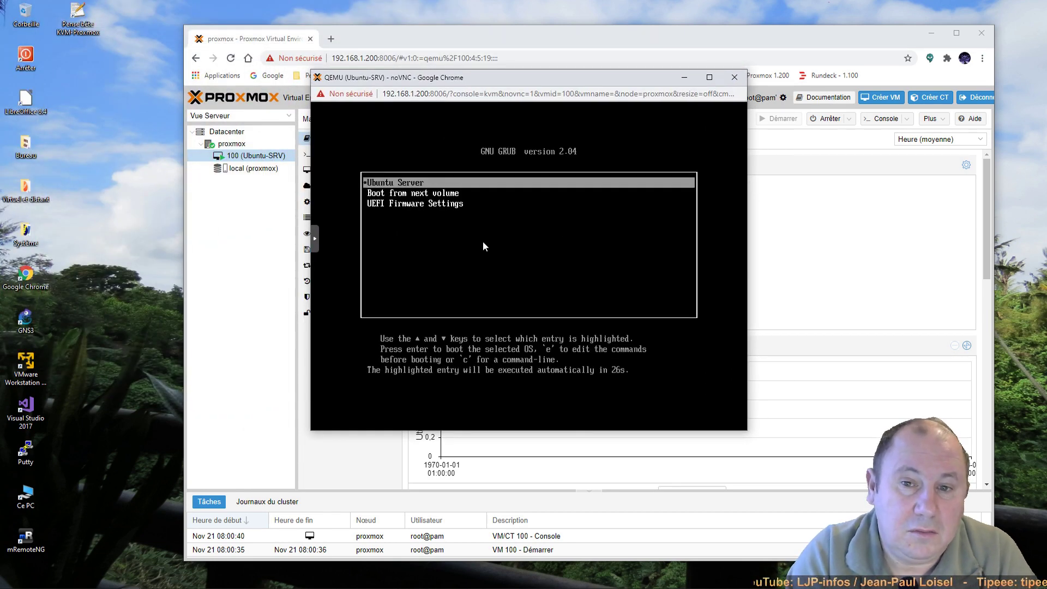
# Step: Leave GRUB on the Ubuntu Server entry, close the console and confirm stopping VM 100
pyautogui.press('Down')
pyautogui.press('Down')
pyautogui.press('Up')
pyautogui.press('Up')
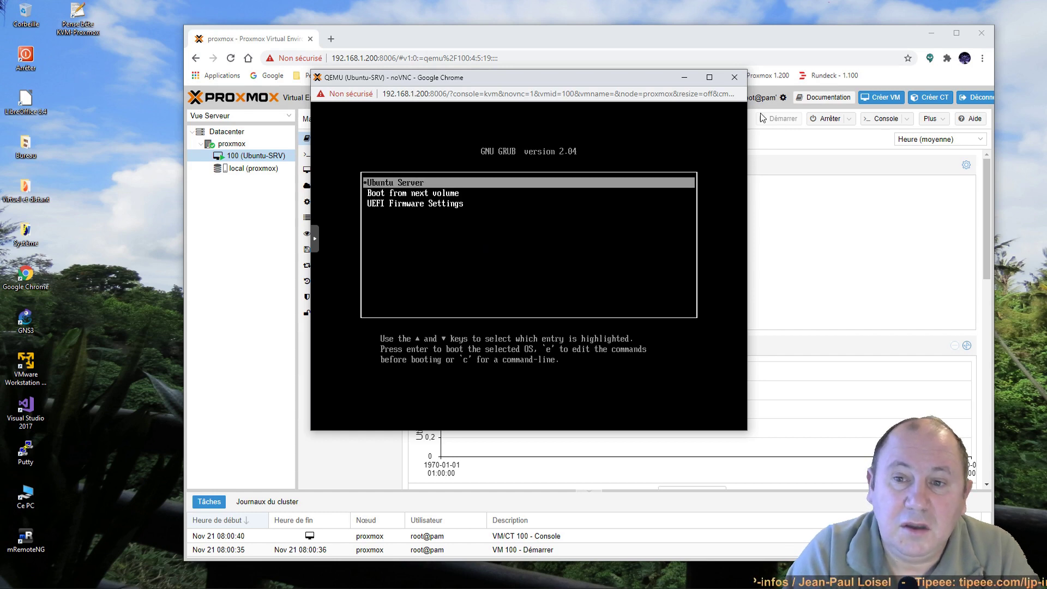
pyautogui.click(736, 78)
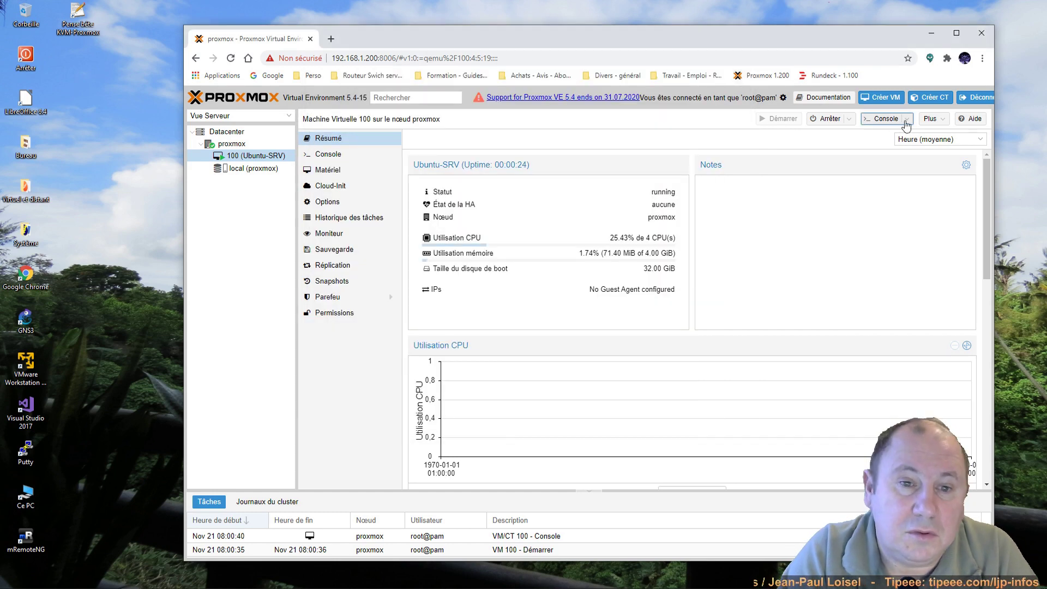
pyautogui.click(836, 121)
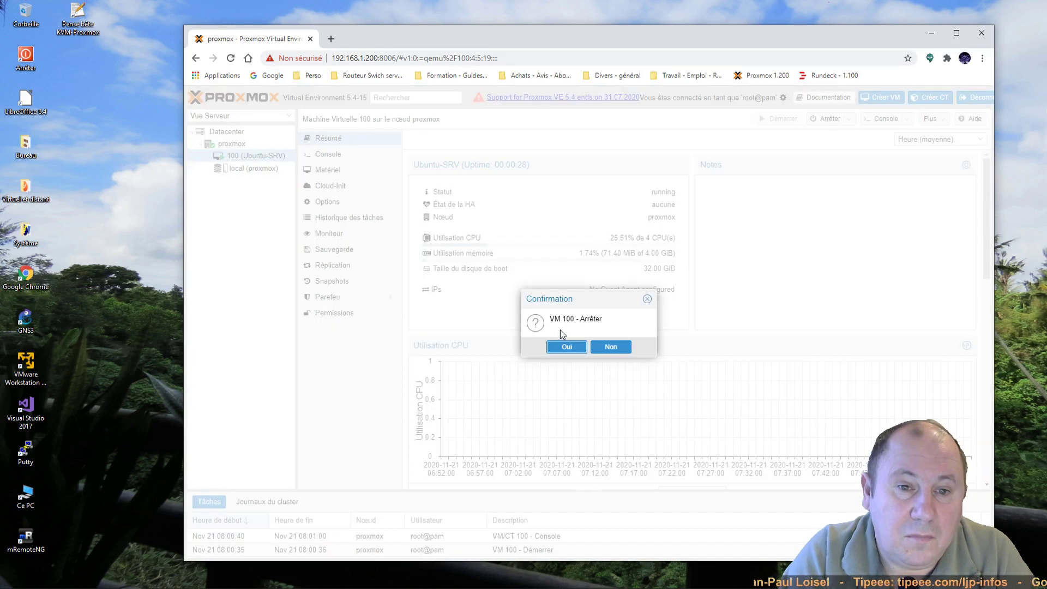
pyautogui.click(559, 349)
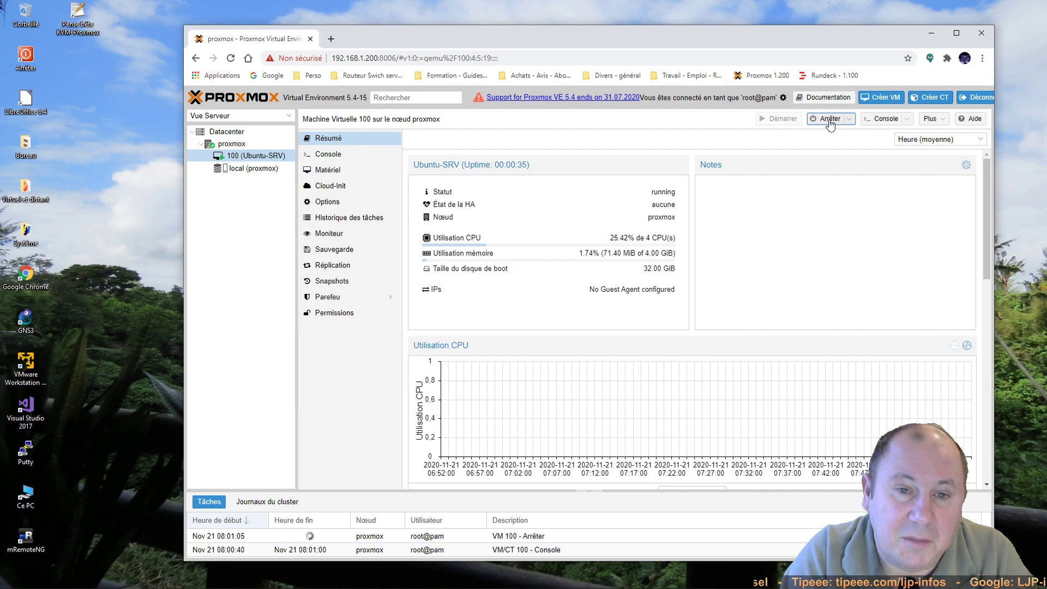
# Step: Reopen VM 100's console, move it aside and return to the proxmox node view
pyautogui.click(883, 119)
pyautogui.moveTo(202, 7); pyautogui.dragTo(368, 158)
pyautogui.click(519, 217)
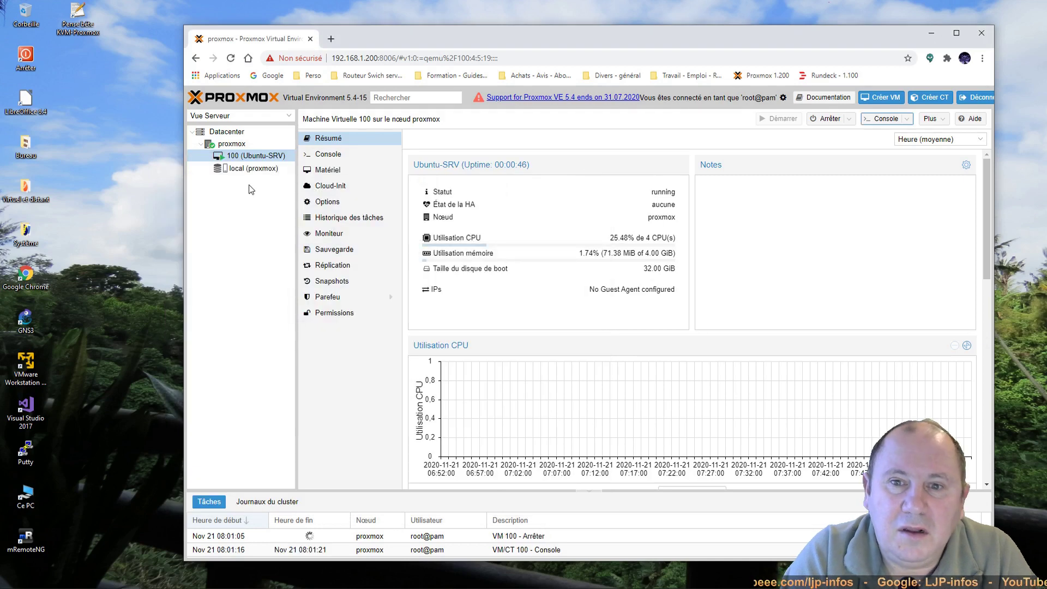
pyautogui.click(221, 145)
# Step: Run 'qm stop 100' in the node shell, rerun it after the lock timeout, and verify VM 100 stopped
pyautogui.click(325, 187)
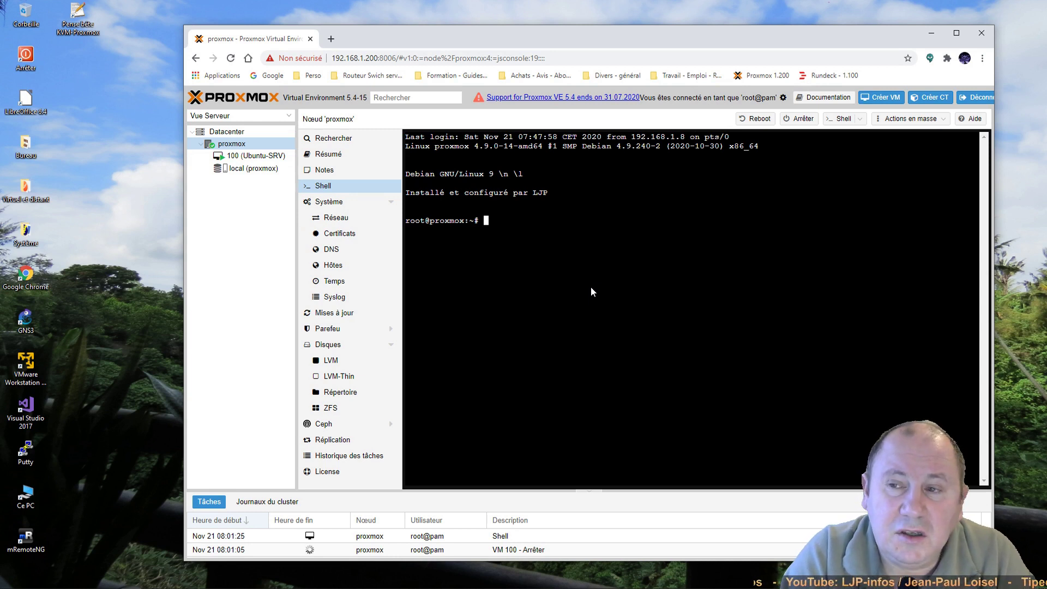
pyautogui.write('qm stop 100')
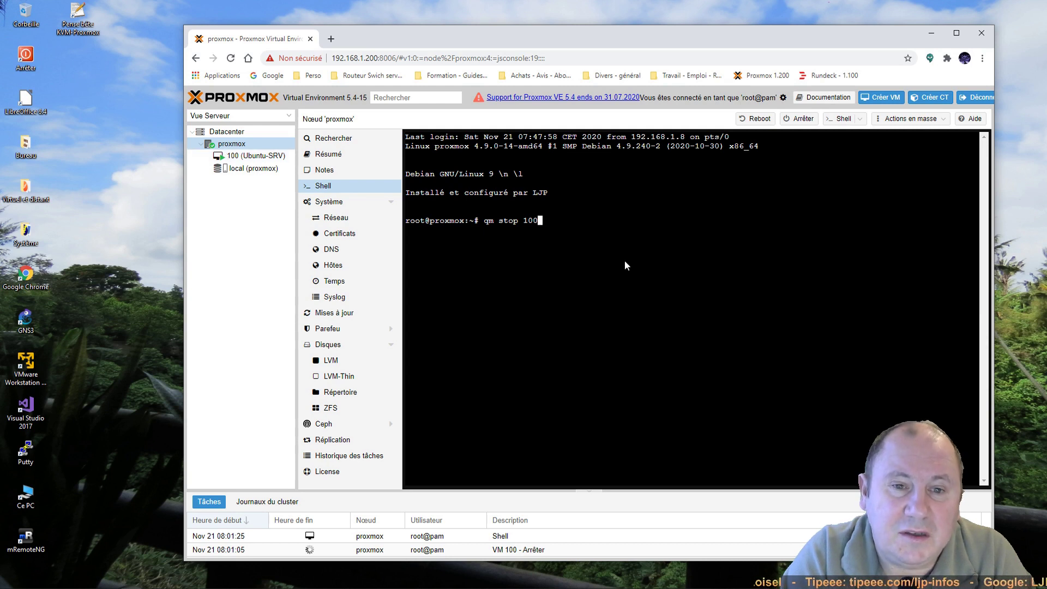
pyautogui.press('Return')
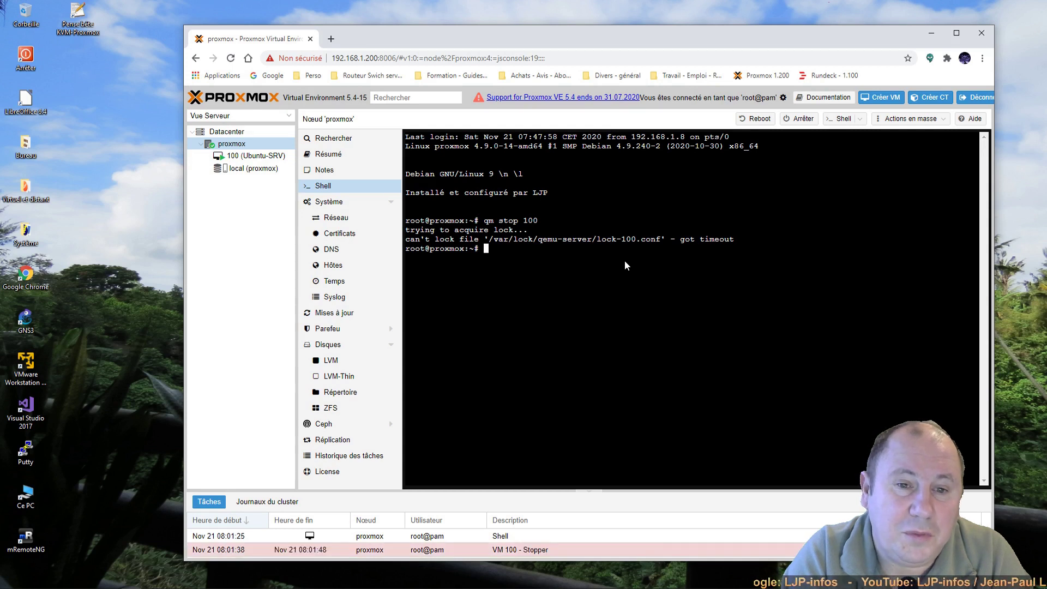
pyautogui.press('Up')
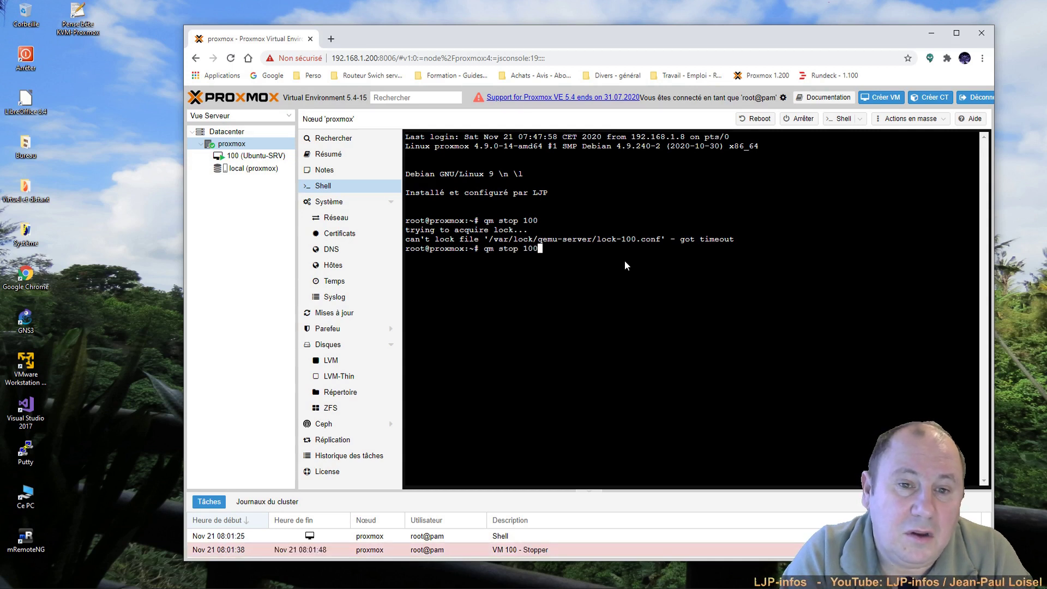
pyautogui.press('Return')
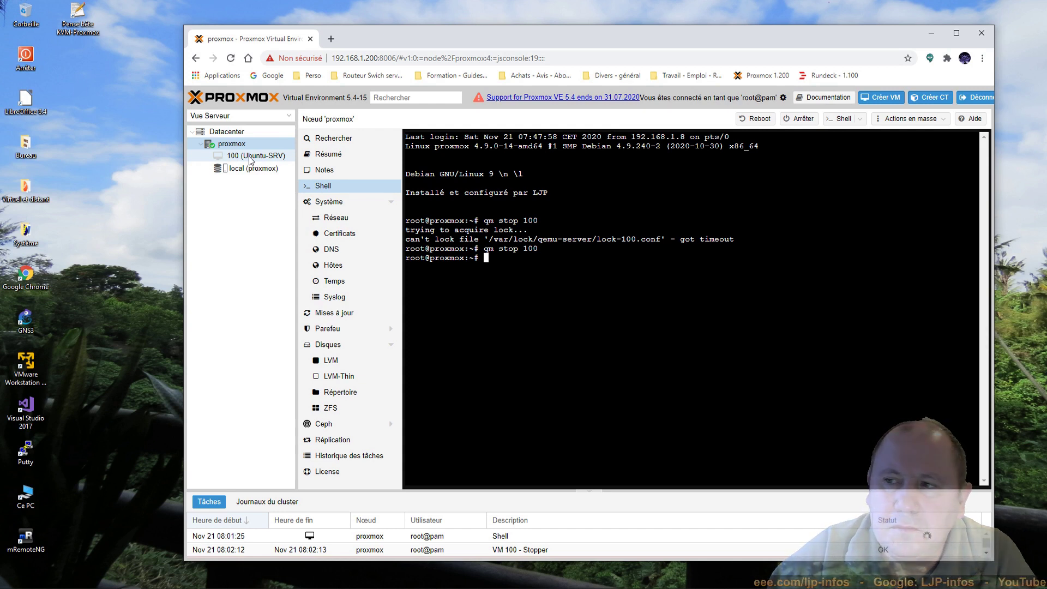
pyautogui.click(251, 157)
pyautogui.click(235, 145)
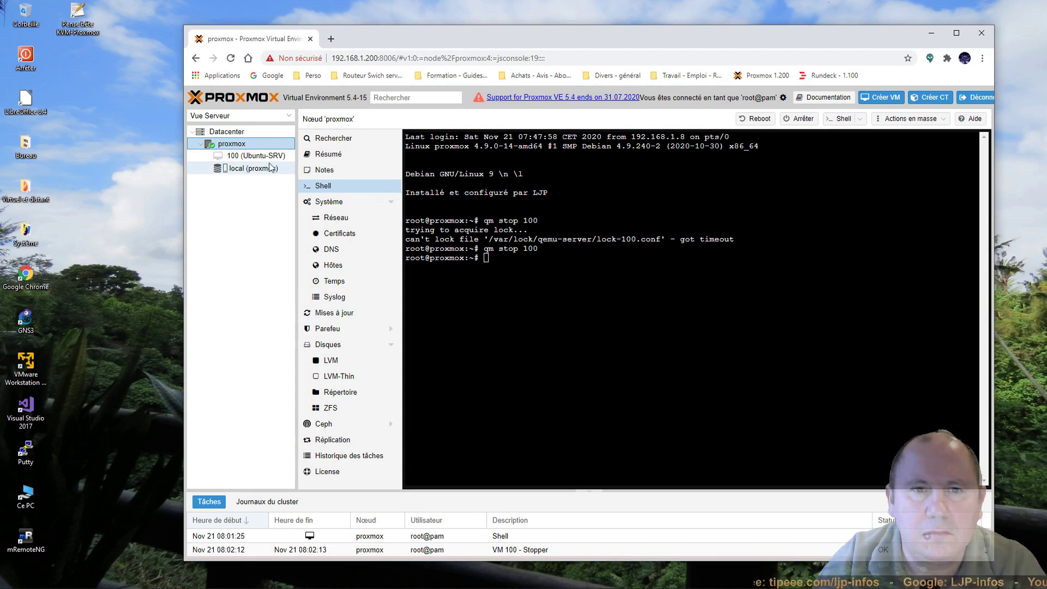
# Step: Upload systemrescuecd-x86-5.3.1.iso from the 'ISOs Dépannage et divers (free)' folder into local storage
pyautogui.click(239, 169)
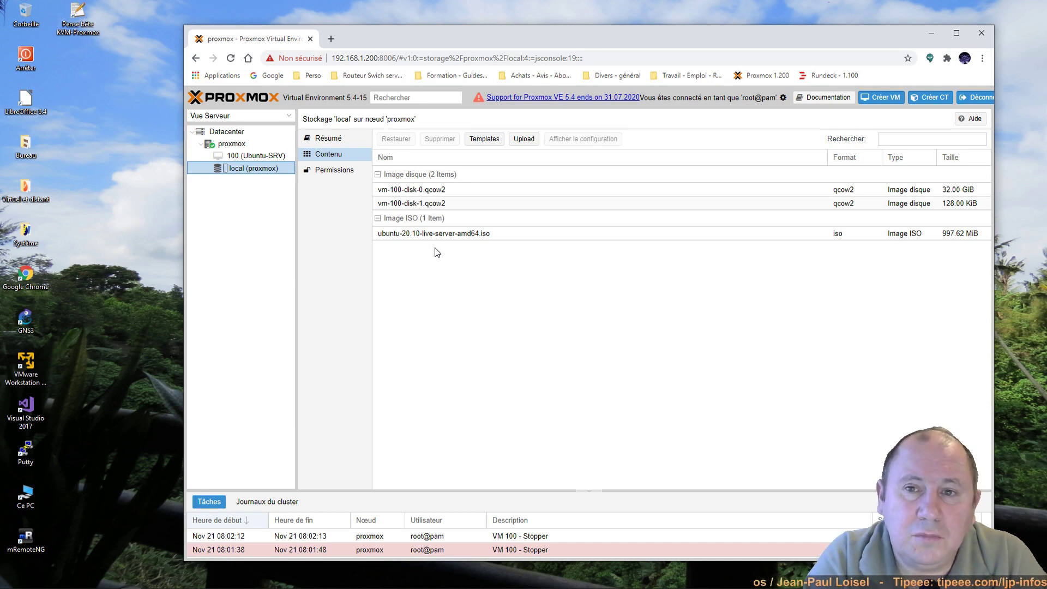
pyautogui.click(524, 140)
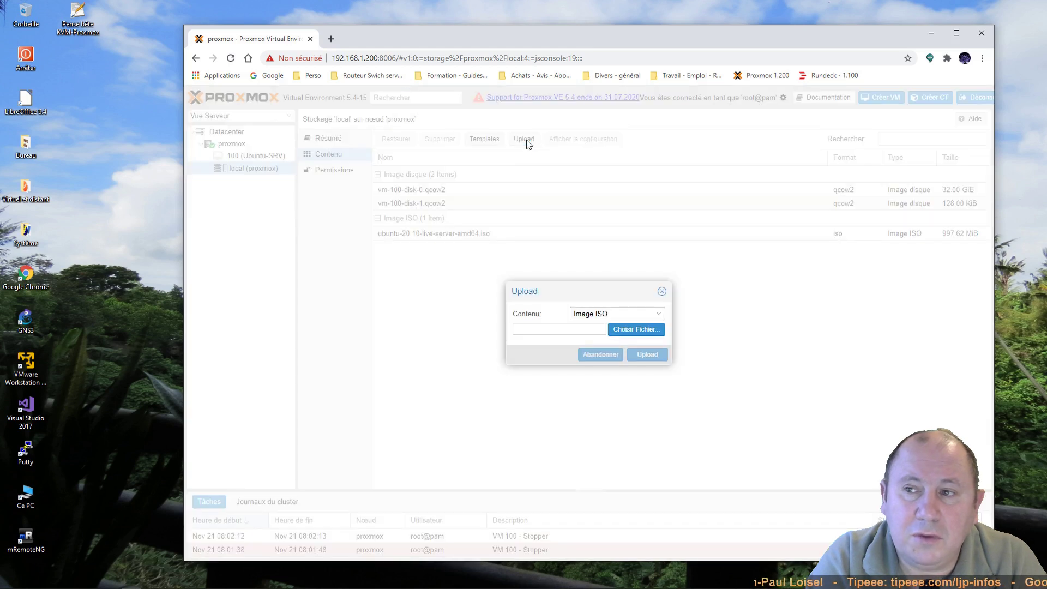
pyautogui.click(641, 329)
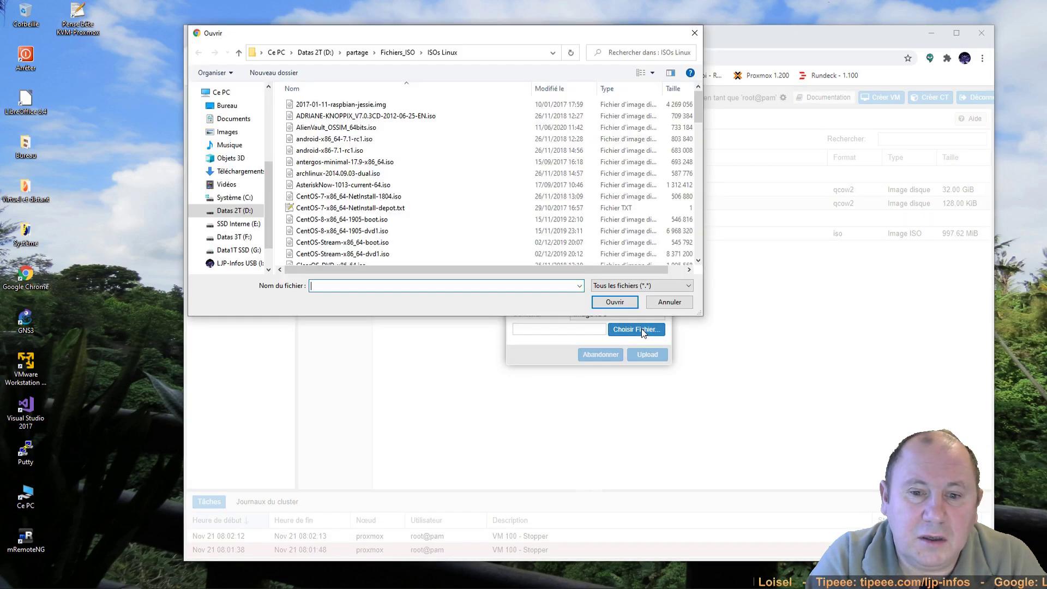
pyautogui.click(396, 52)
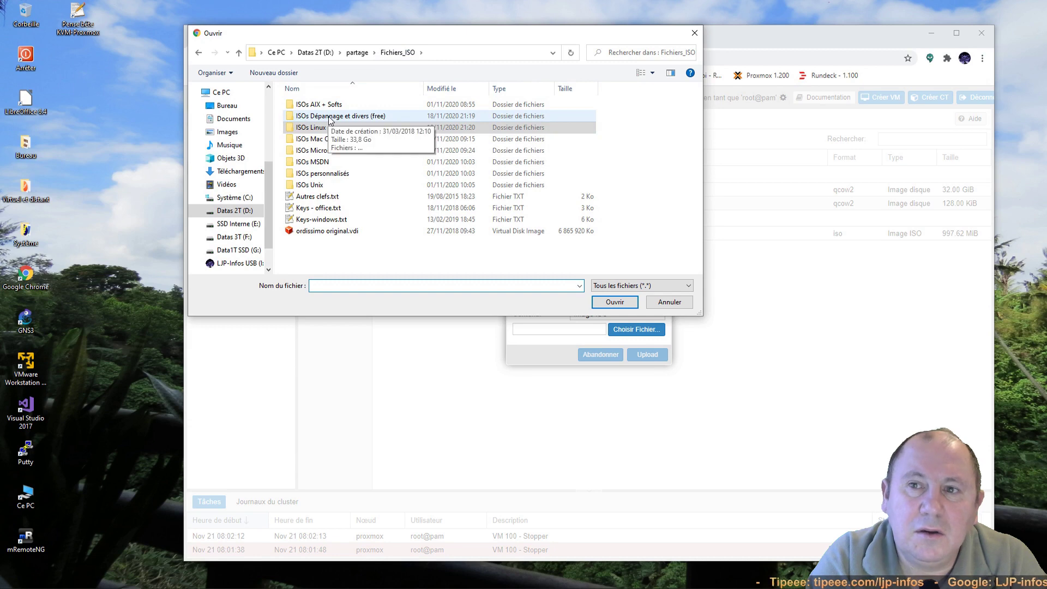
pyautogui.doubleClick(329, 117)
pyautogui.moveTo(701, 144); pyautogui.dragTo(702, 219)
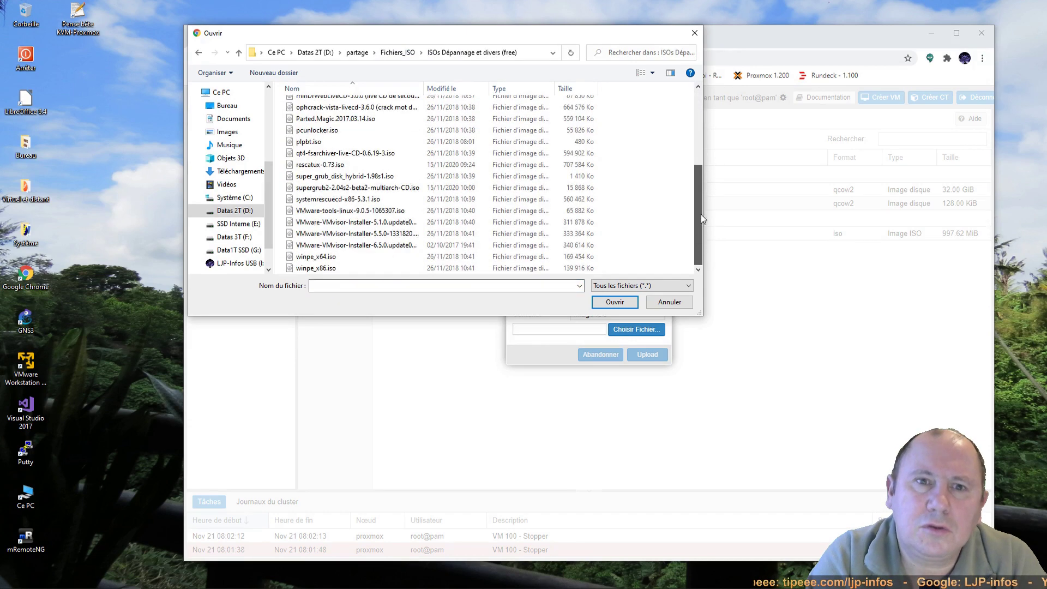
pyautogui.click(415, 199)
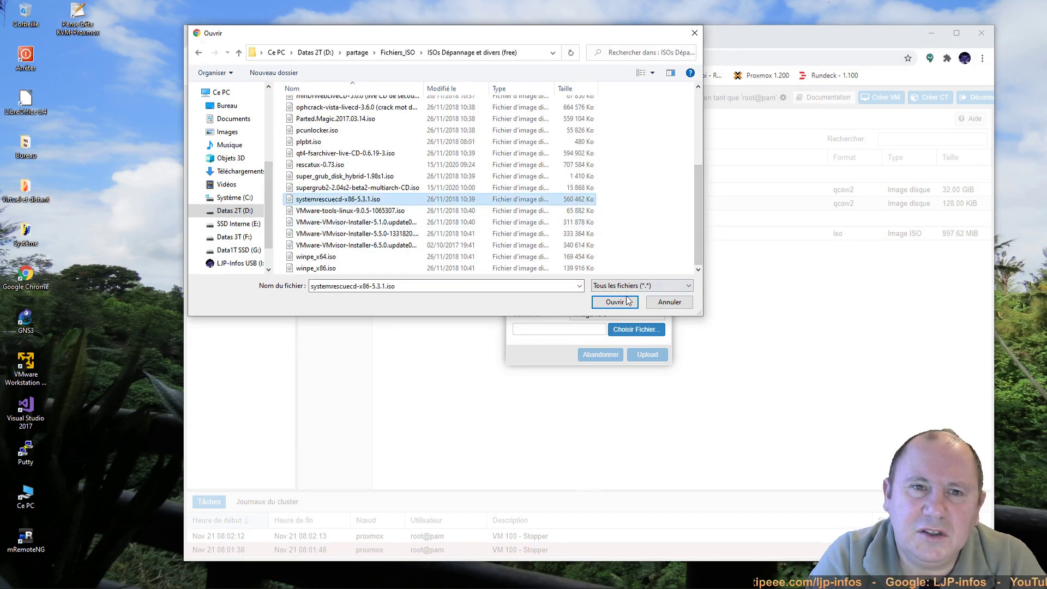
pyautogui.click(614, 302)
pyautogui.click(646, 354)
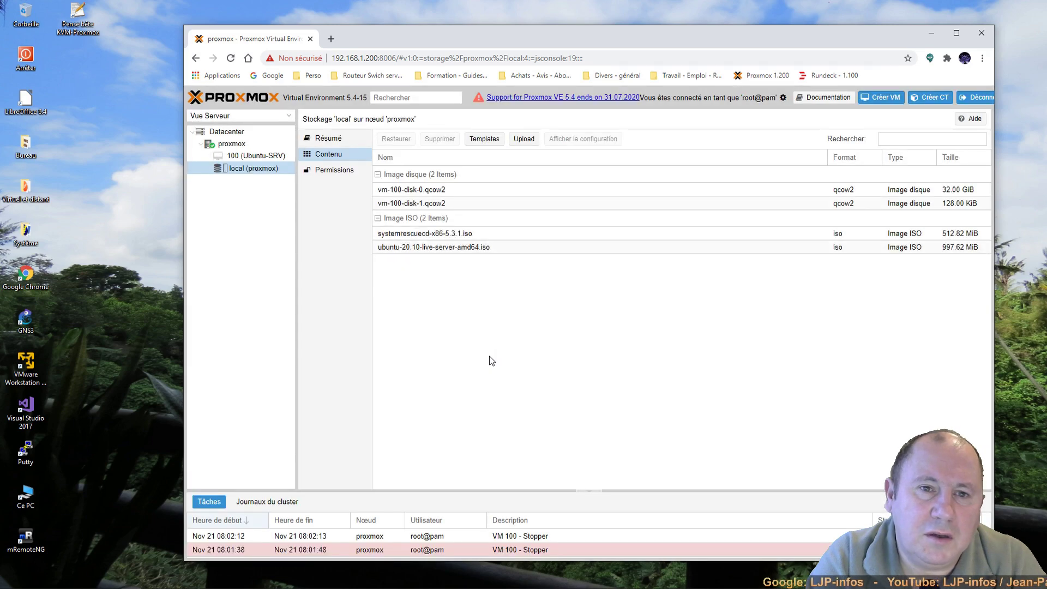
pyautogui.click(230, 145)
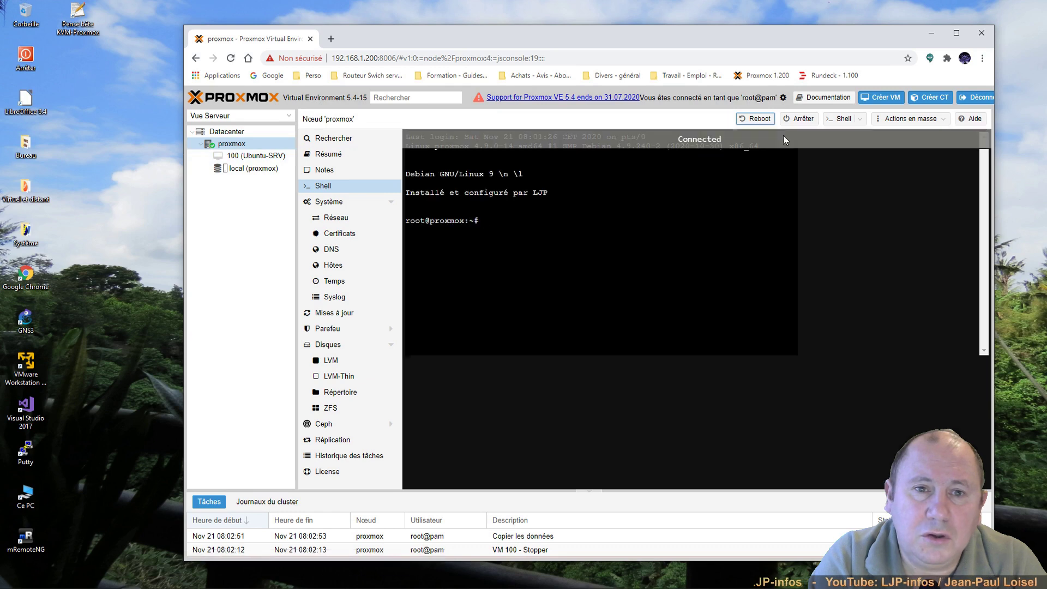
# Step: Start a new VM named 'test' booting from the systemrescuecd ISO, keeping default system and disk settings
pyautogui.click(881, 97)
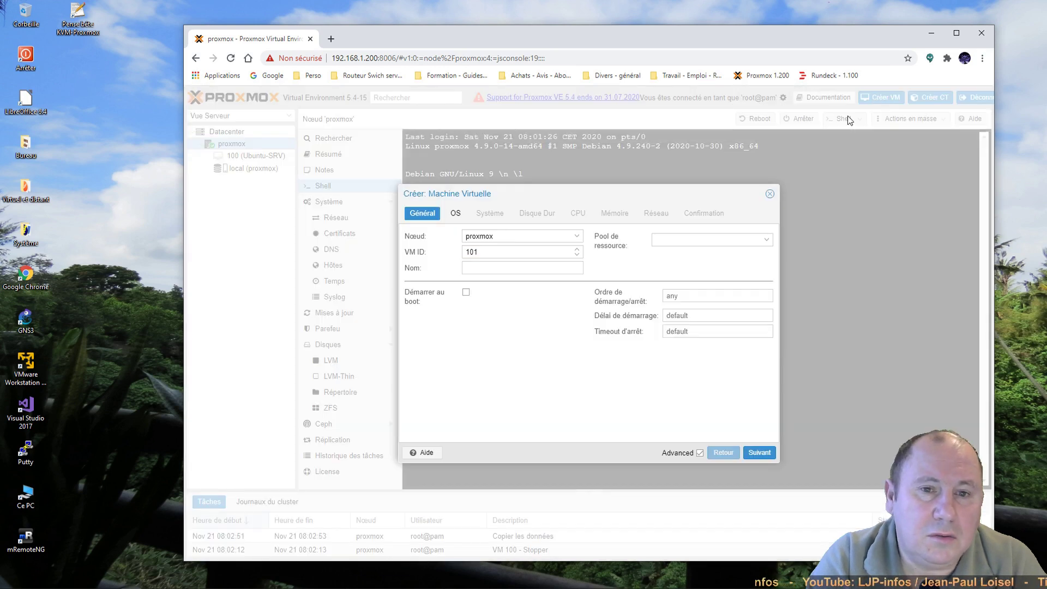
pyautogui.click(514, 267)
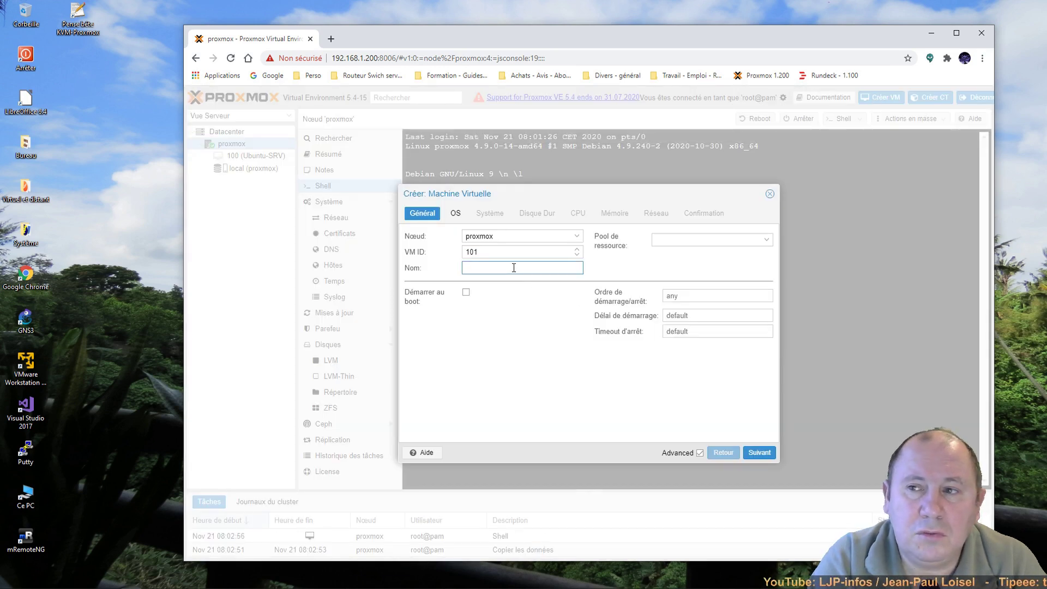
pyautogui.write('test')
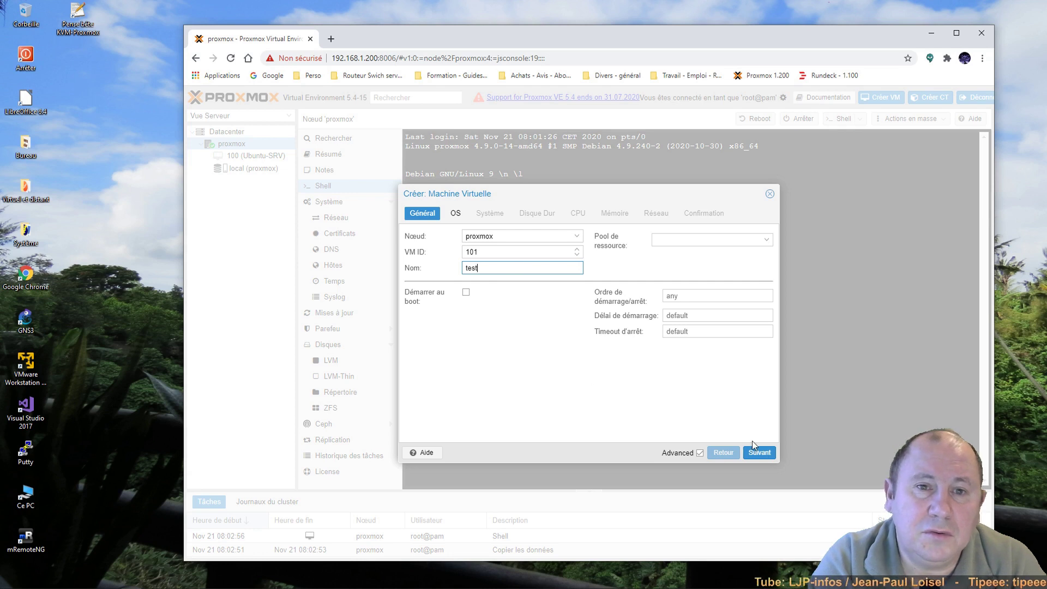
pyautogui.click(760, 454)
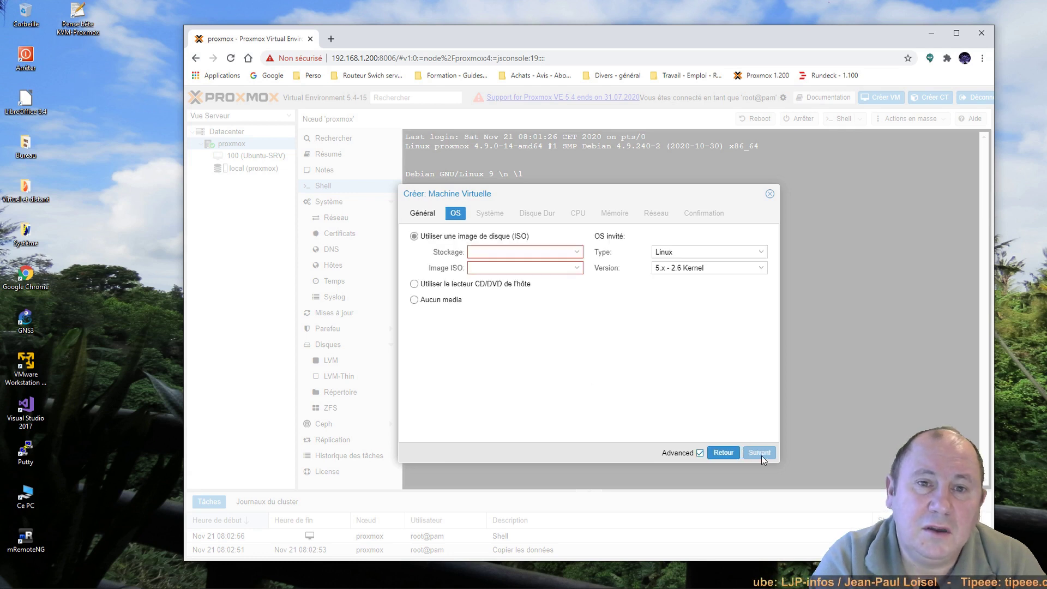
pyautogui.click(576, 268)
pyautogui.click(521, 299)
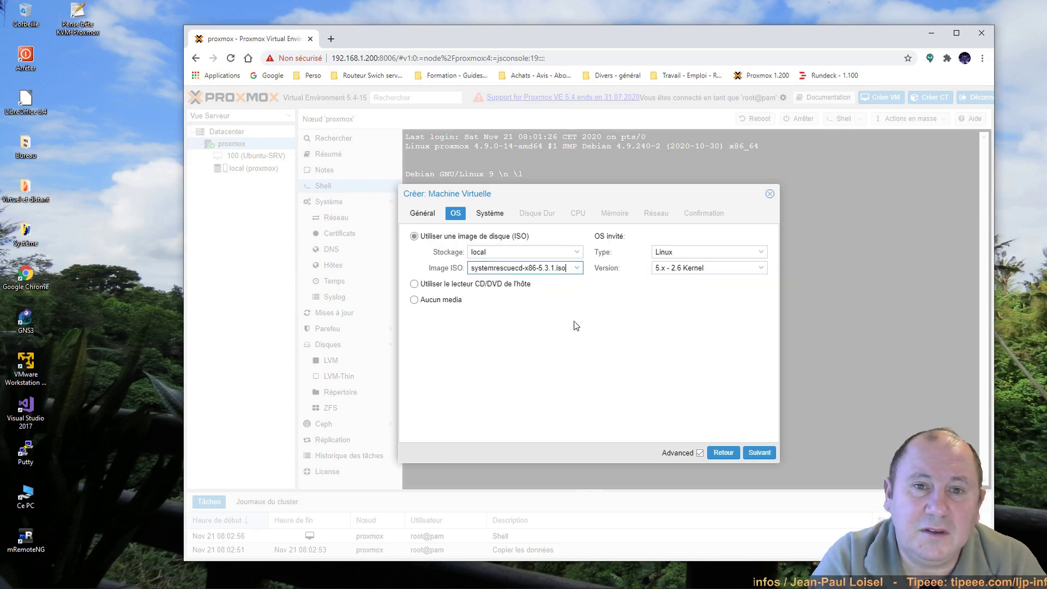
pyautogui.click(758, 457)
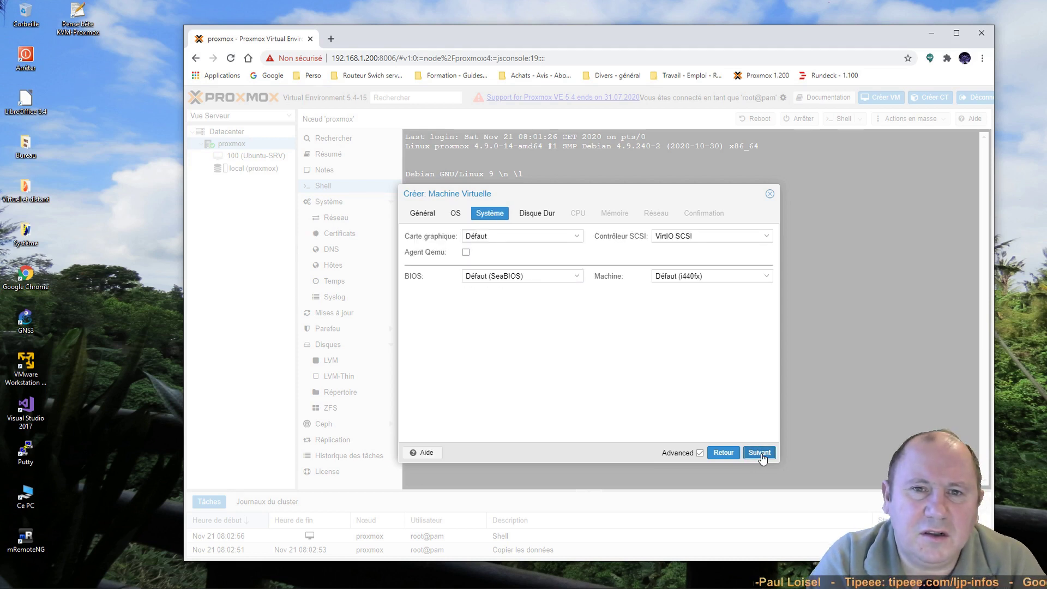
pyautogui.click(760, 454)
pyautogui.click(761, 456)
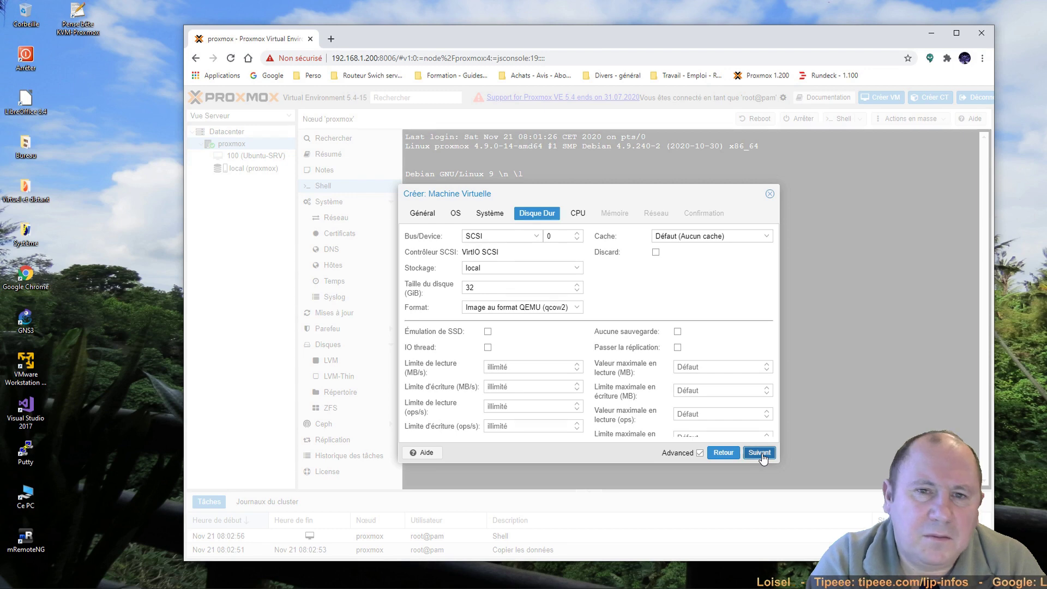
# Step: Give VM 101 2 CPU cores and 2048 MiB memory, then create it
pyautogui.click(577, 233)
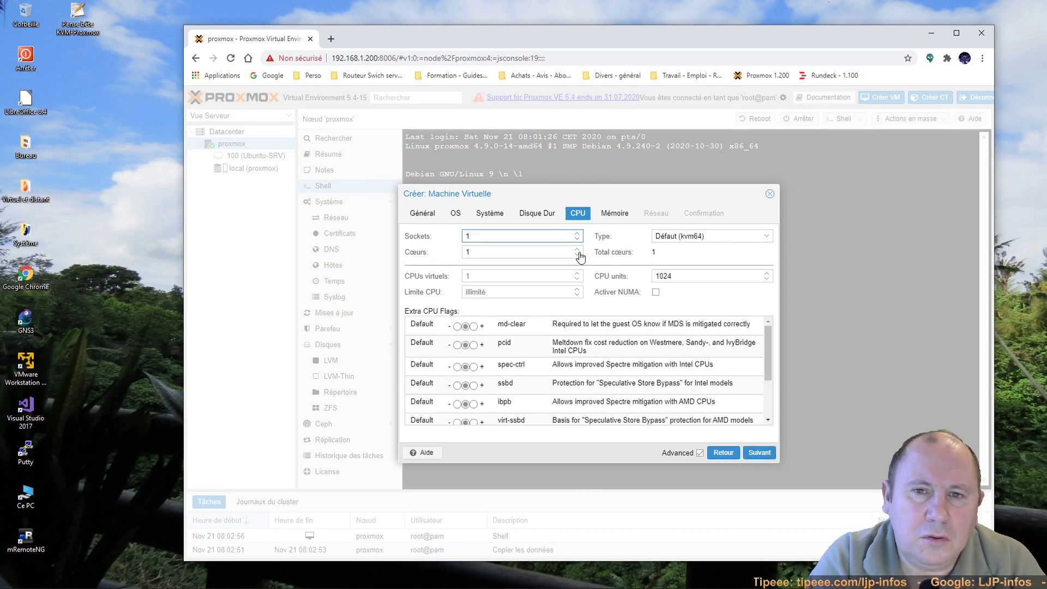
pyautogui.click(578, 249)
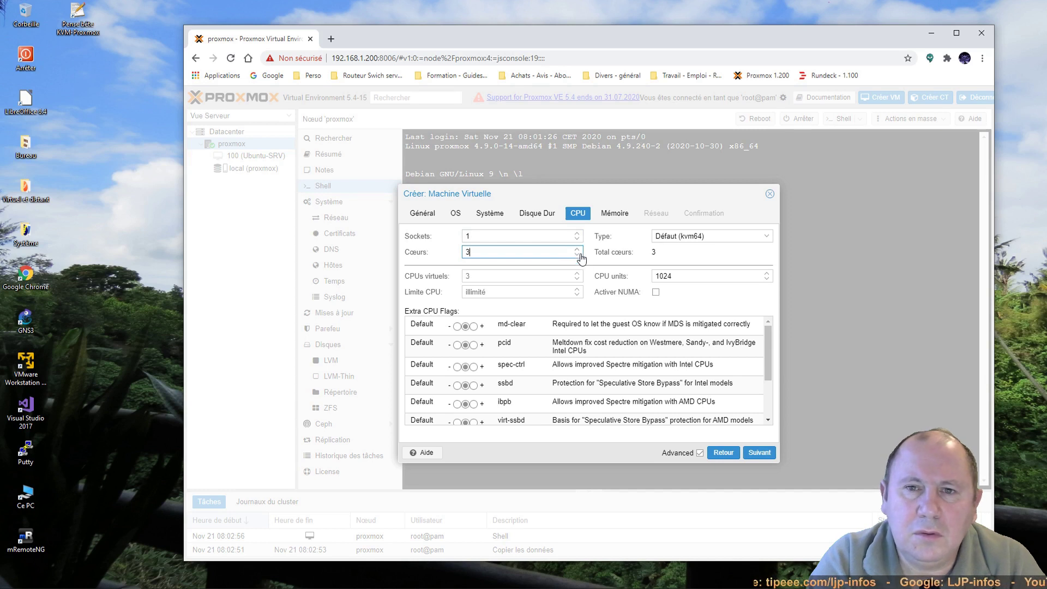
pyautogui.click(579, 249)
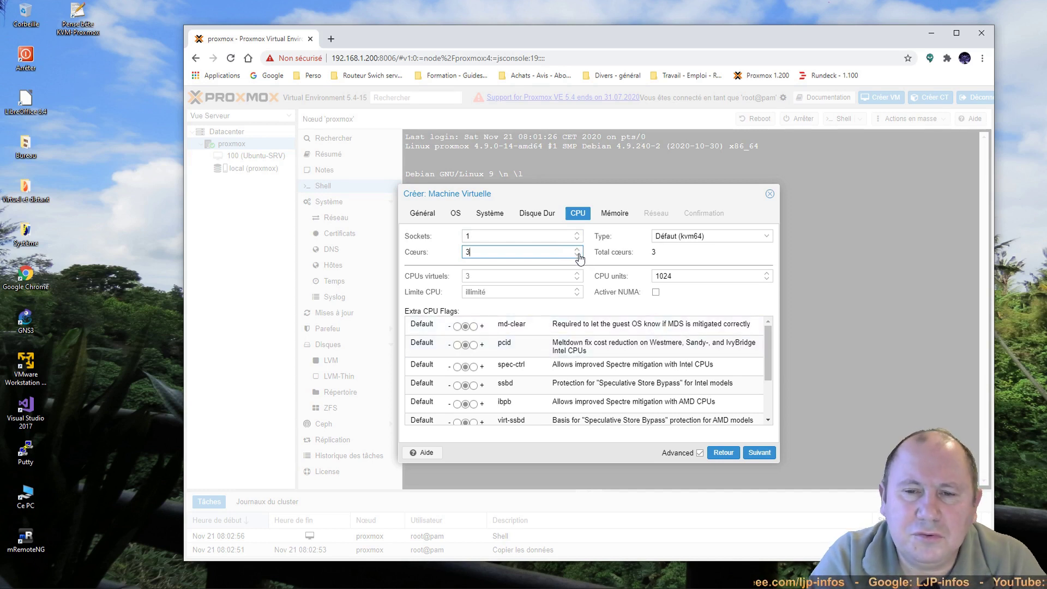
pyautogui.click(614, 213)
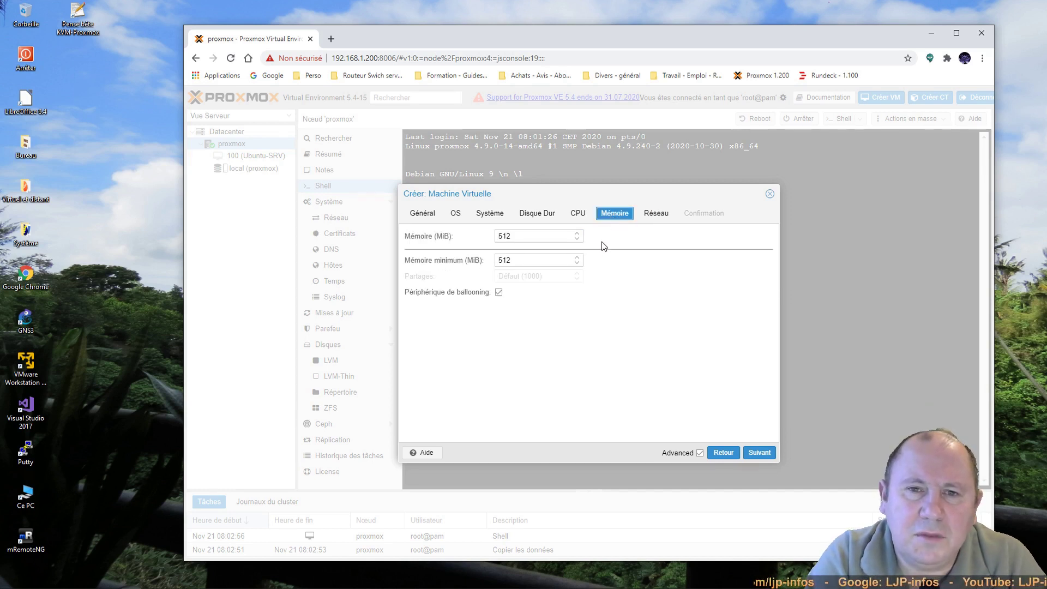
pyautogui.moveTo(557, 237); pyautogui.dragTo(457, 239)
pyautogui.write('2048')
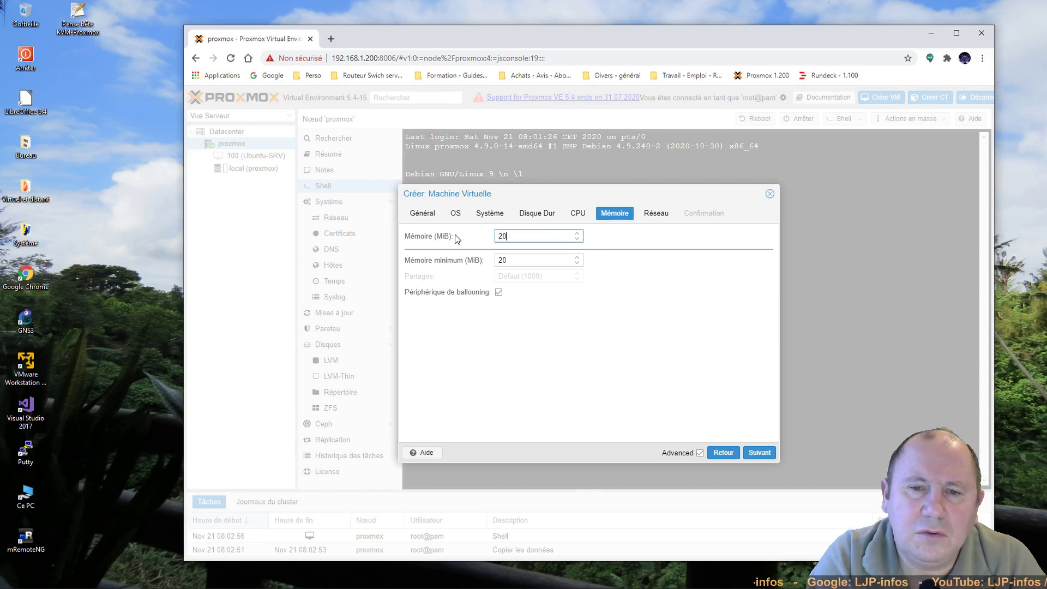
pyautogui.click(757, 453)
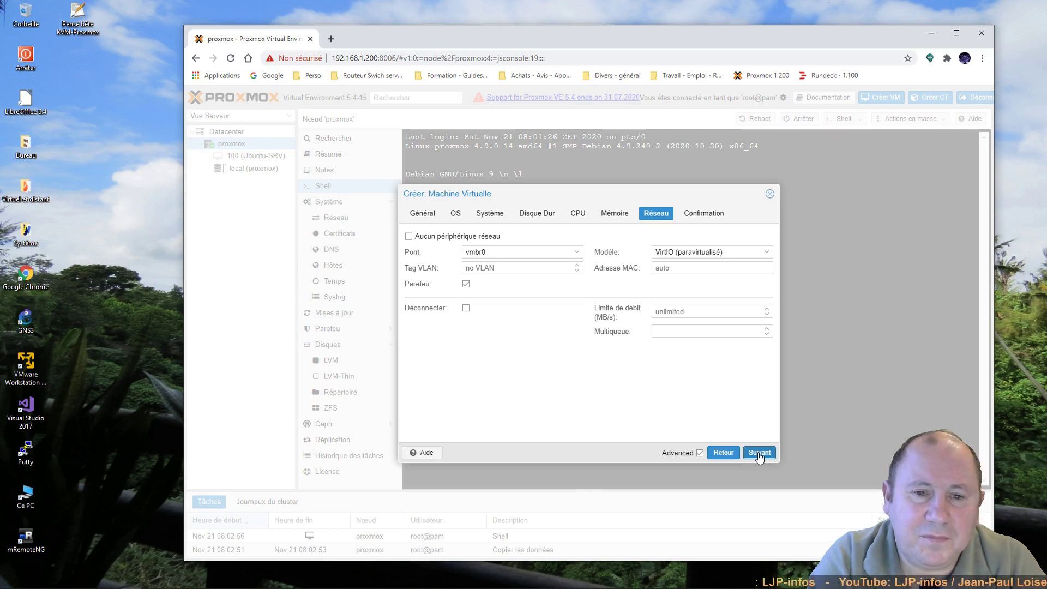
pyautogui.click(759, 454)
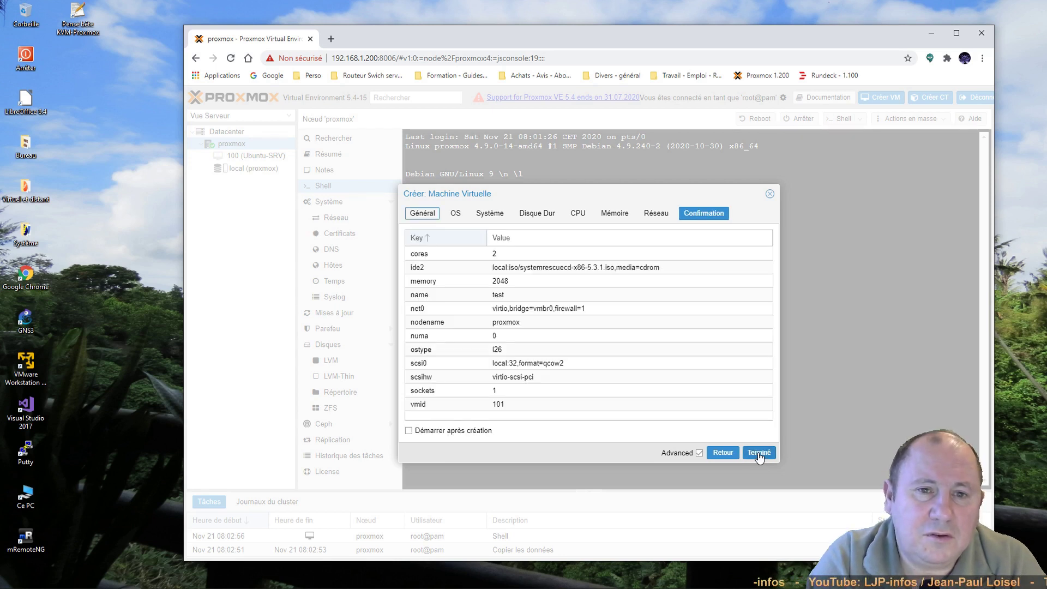
pyautogui.click(760, 454)
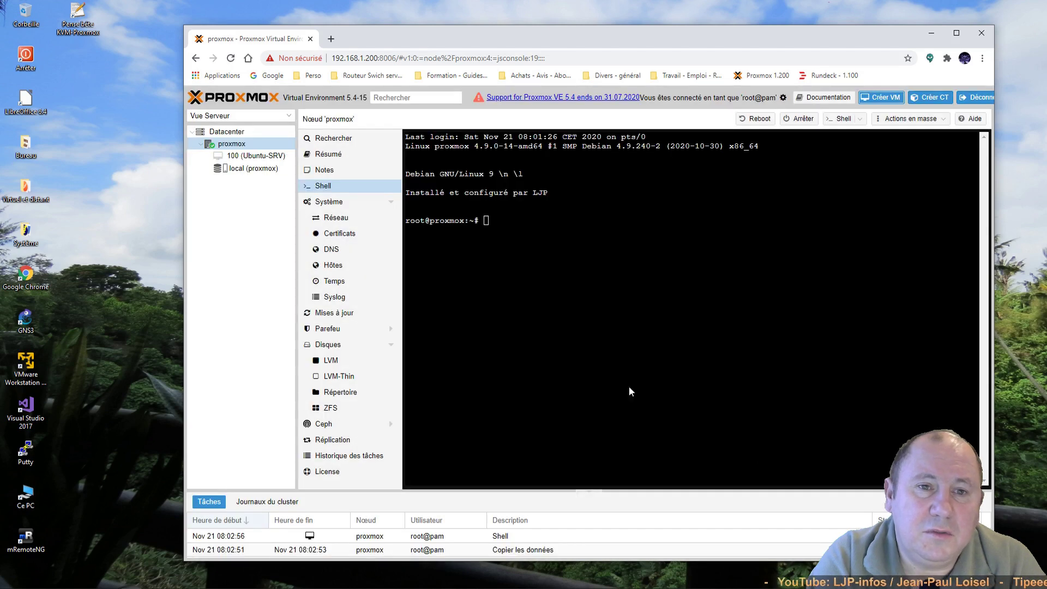
# Step: Start VM 101 'test', open its console and boot SystemRescueCd's default entry with the fr keymap
pyautogui.click(238, 166)
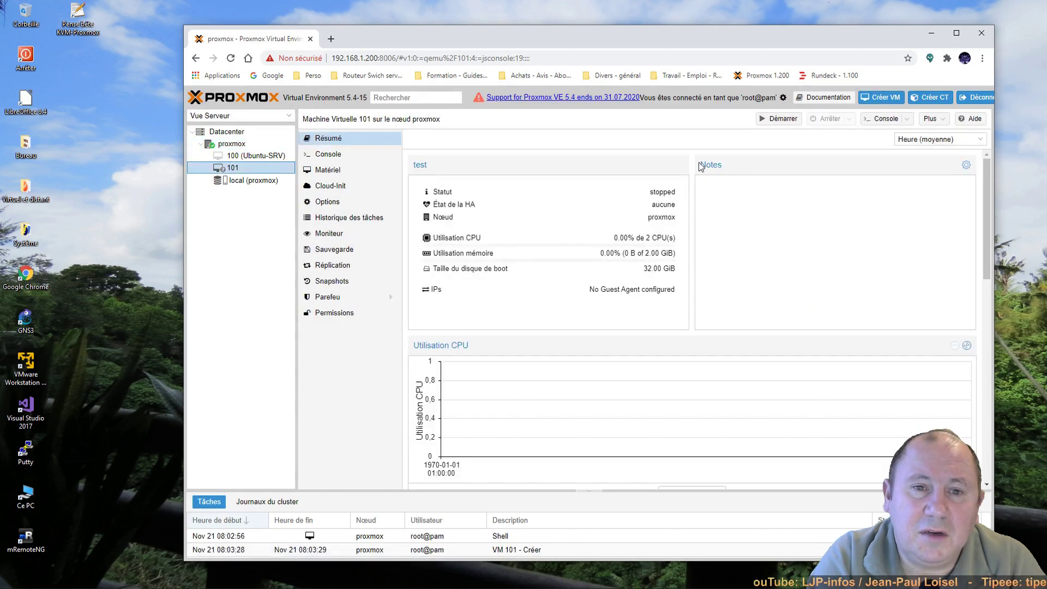
pyautogui.click(774, 119)
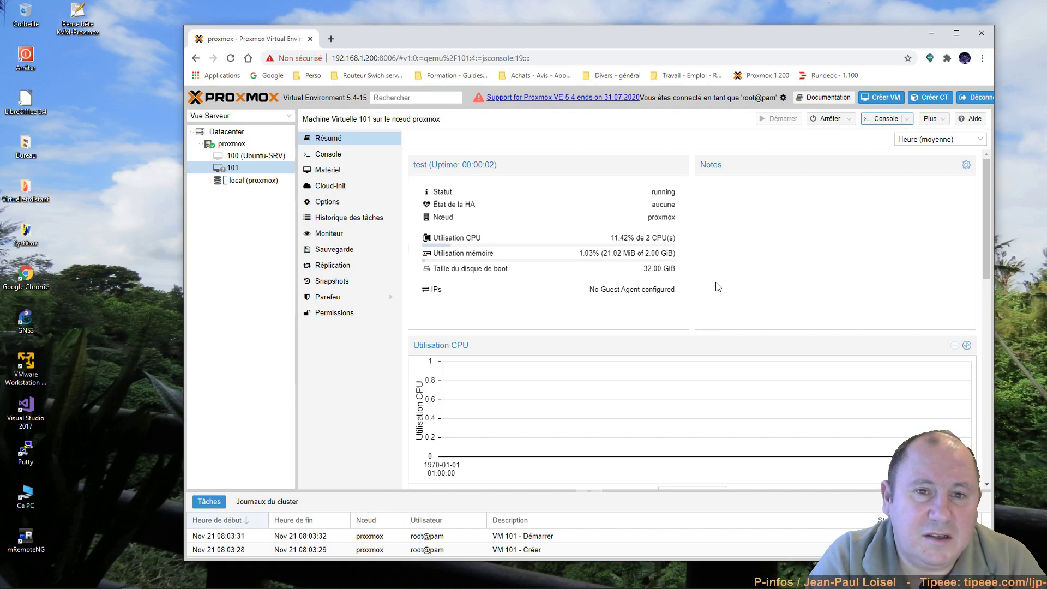
pyautogui.click(883, 119)
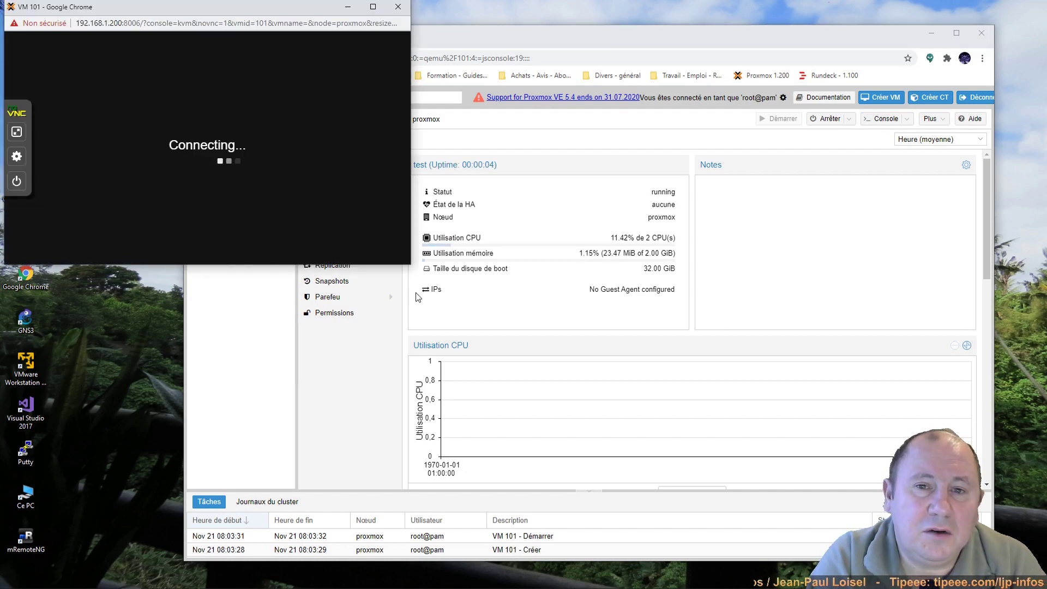
pyautogui.moveTo(158, 11); pyautogui.dragTo(564, 115)
pyautogui.press('Return')
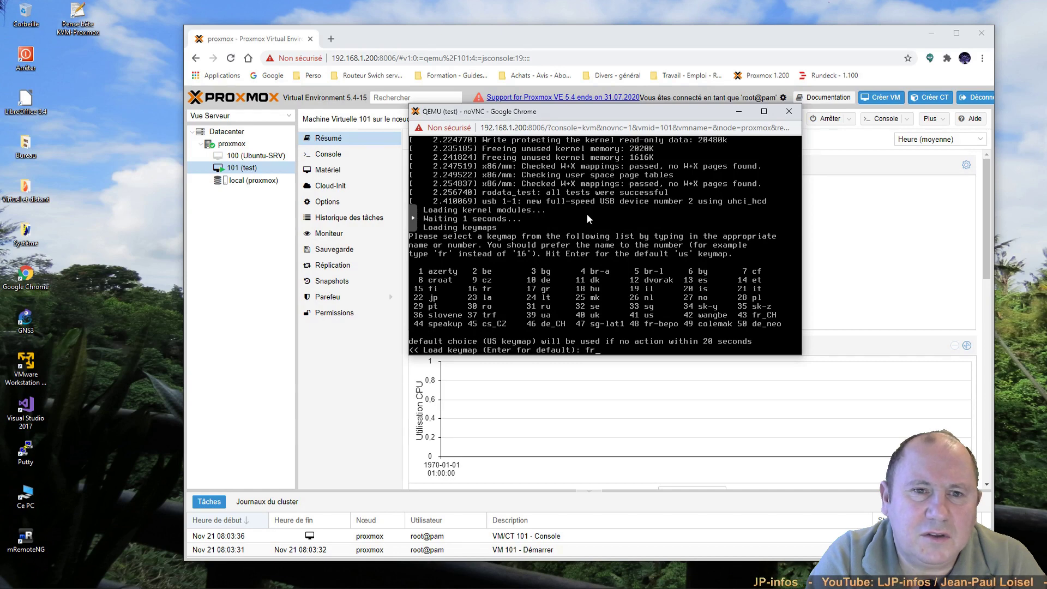
pyautogui.press('Return')
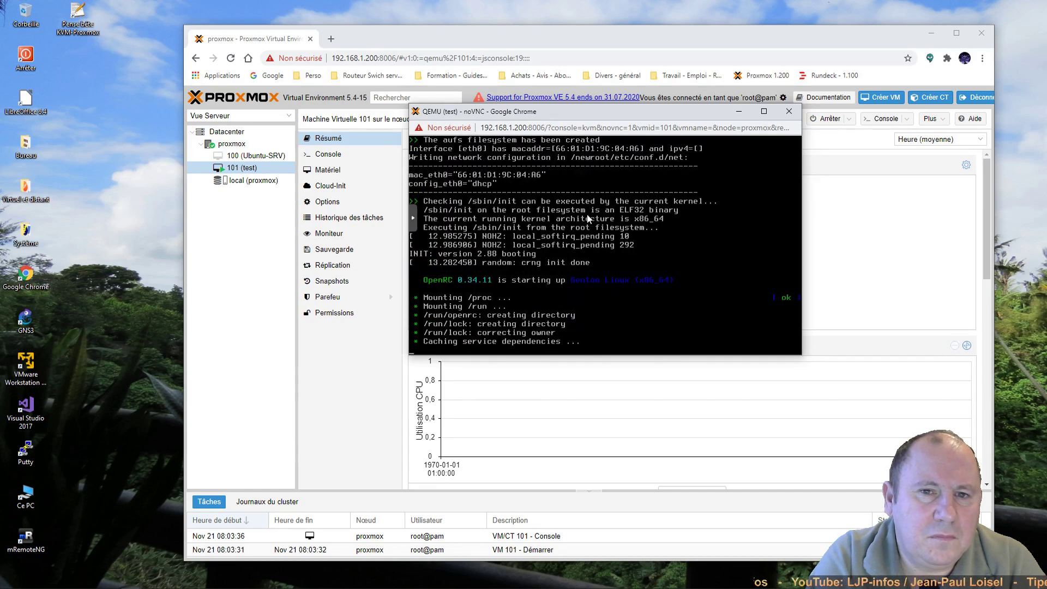
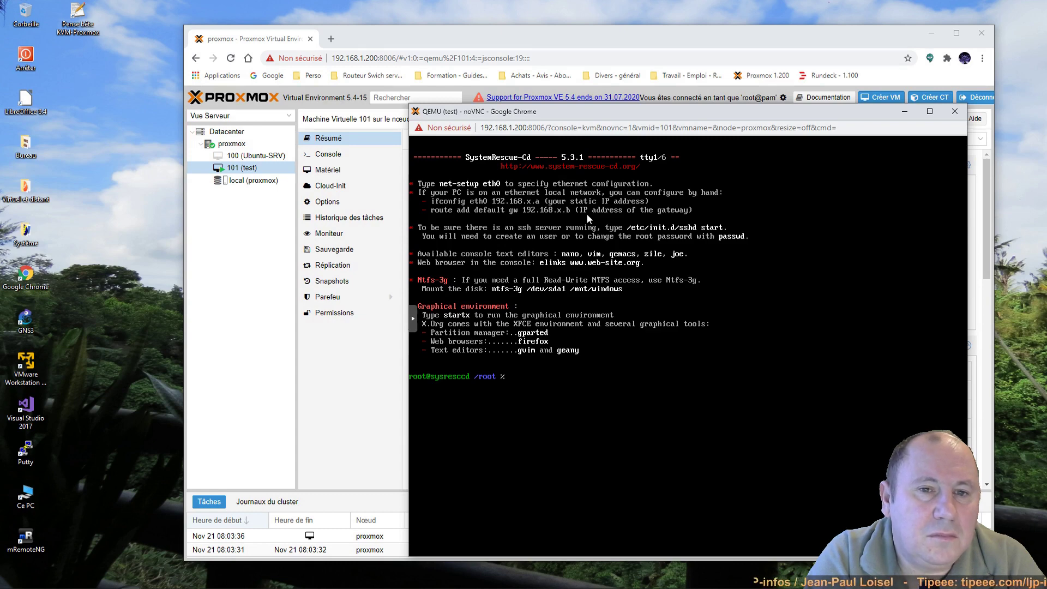
# Step: Run startx in VM 101's console to launch the XFCE desktop with a terminal
pyautogui.write('tartx')
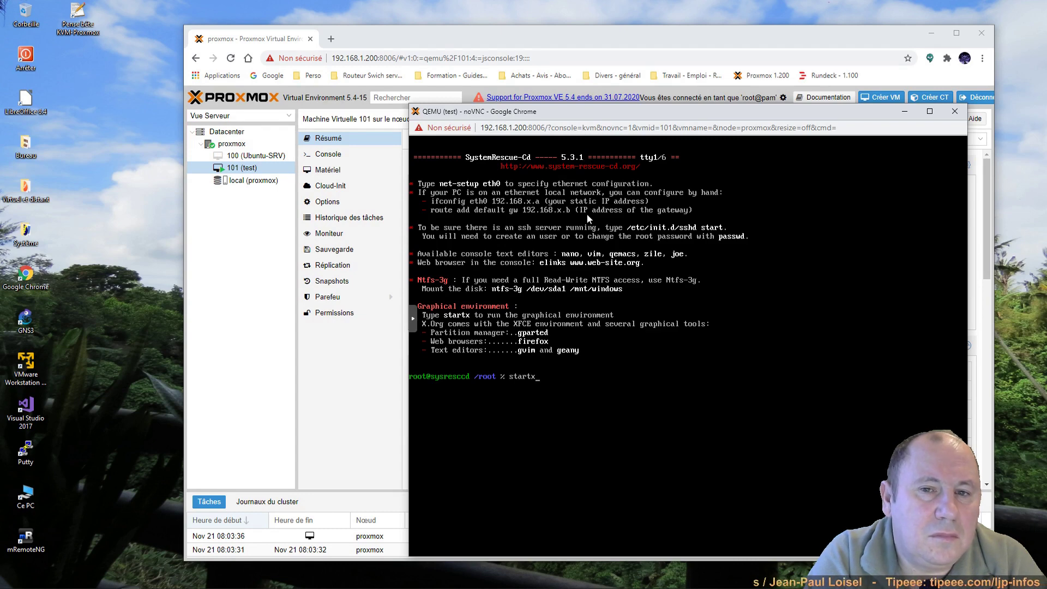
pyautogui.press('Return')
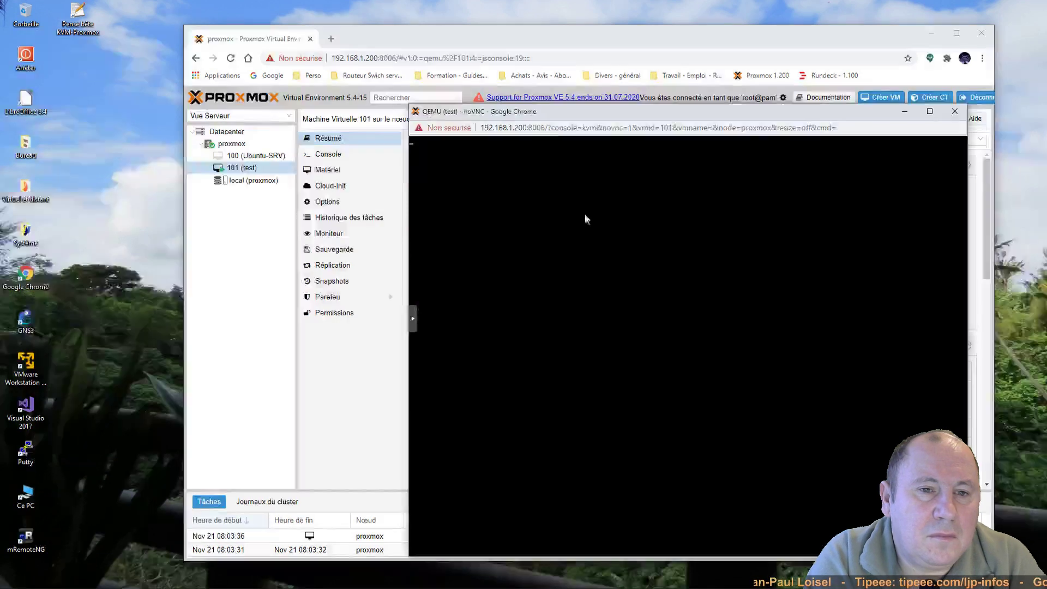
pyautogui.moveTo(569, 110); pyautogui.dragTo(570, 77)
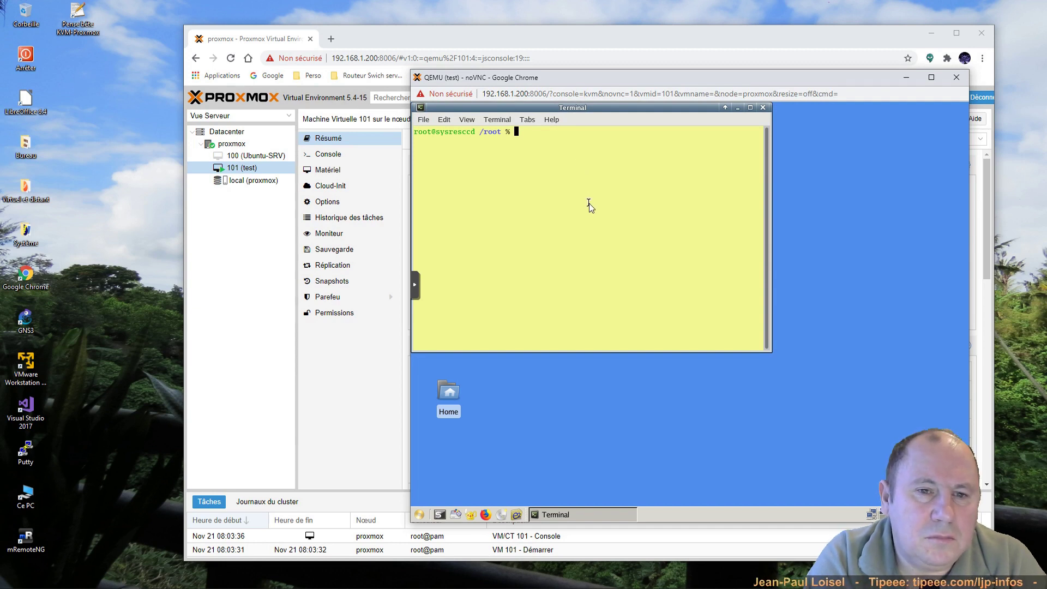
# Step: Run ip a and confirm eth0 holds 192.168.1.50/24
pyautogui.write('ip a')
pyautogui.press('Return')
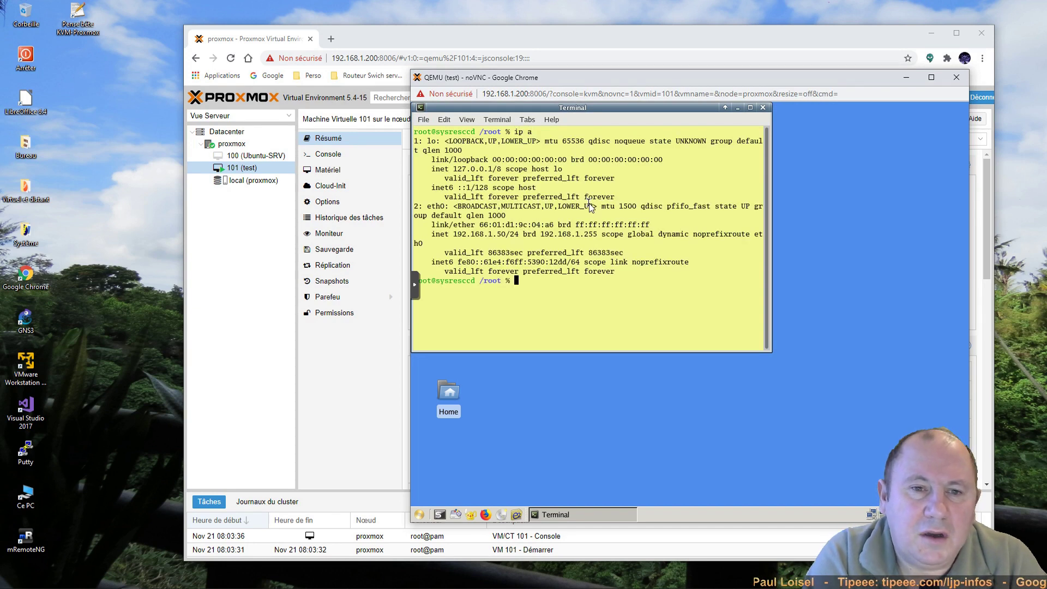
pyautogui.moveTo(453, 234); pyautogui.dragTo(518, 236)
pyautogui.click(548, 289)
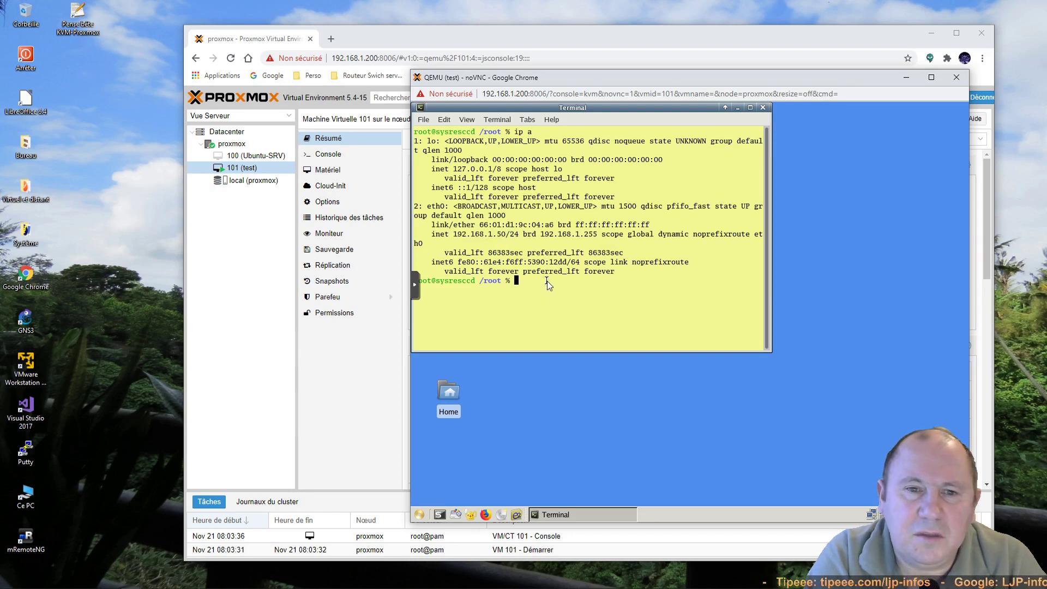
# Step: Ping google.fr until 4 of 5 replies come back, then power off with init 0
pyautogui.write('ping googl')
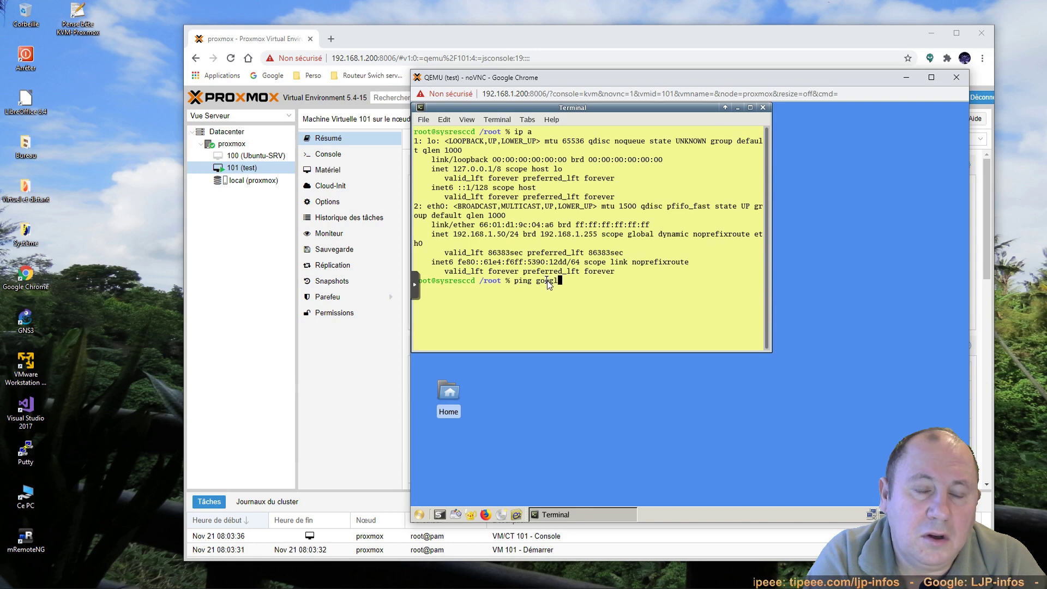
pyautogui.write('e.fr')
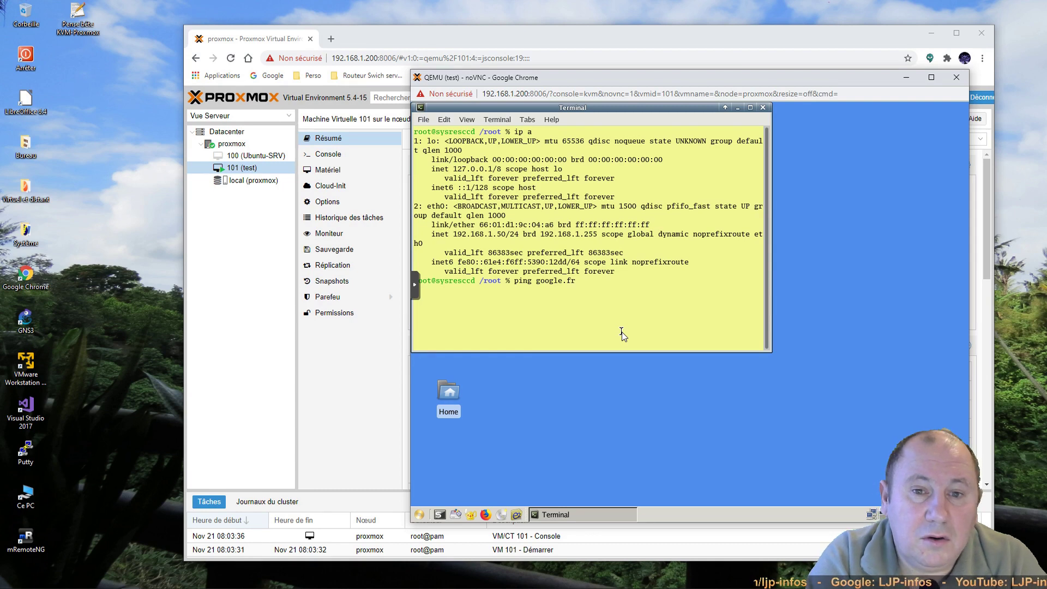
pyautogui.press('Return')
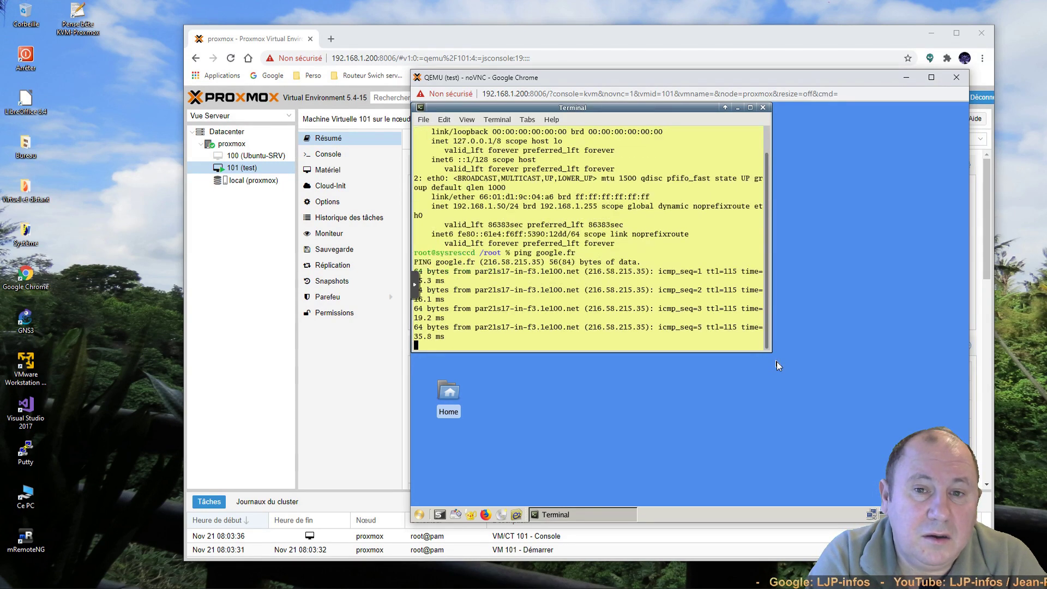
pyautogui.hotkey('ctrl', 'c')
pyautogui.write('i')
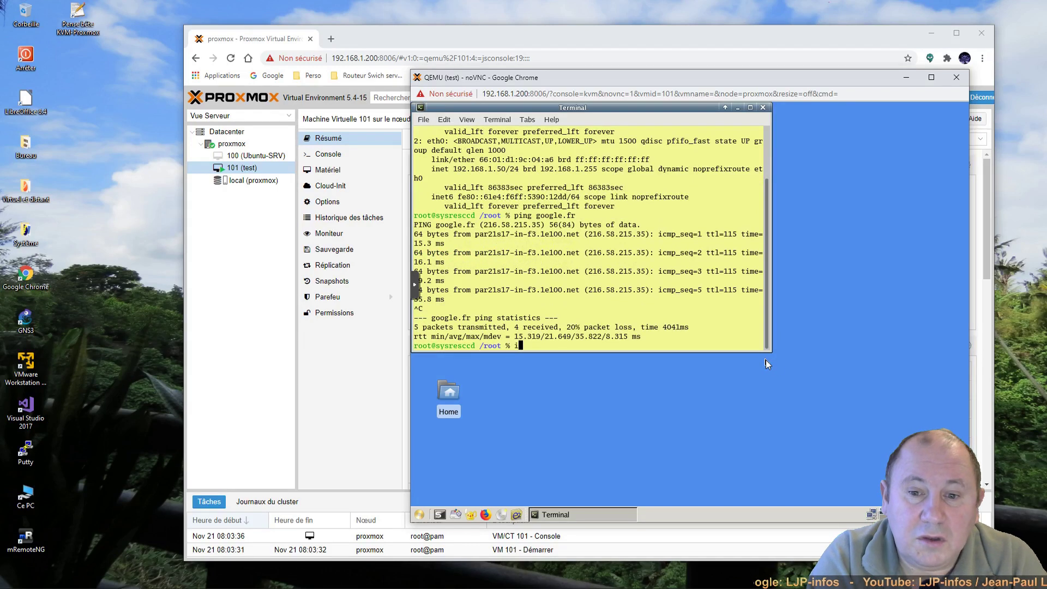
pyautogui.write('nit 0')
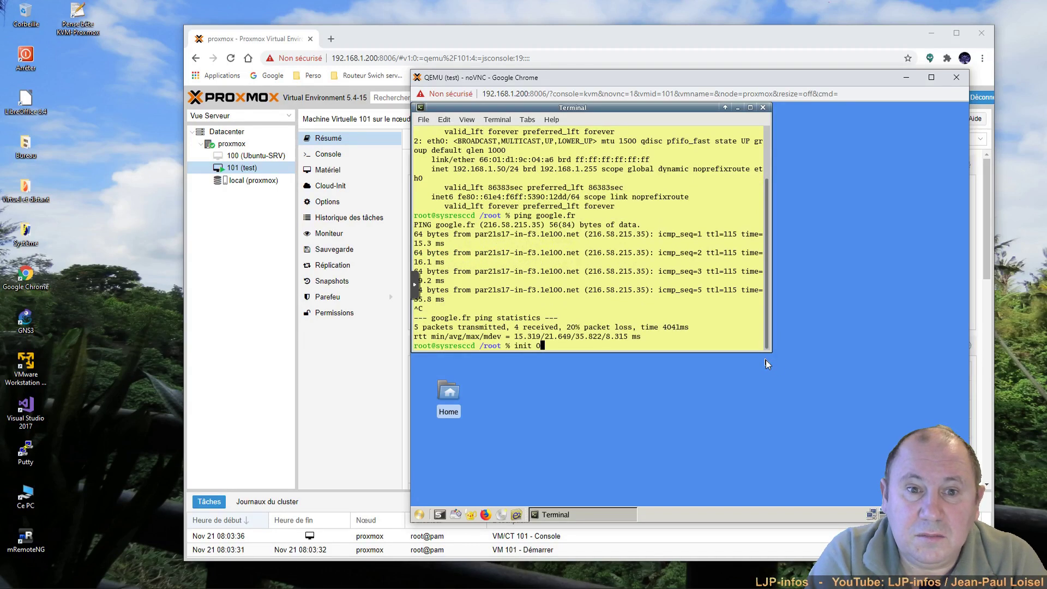
pyautogui.press('Return')
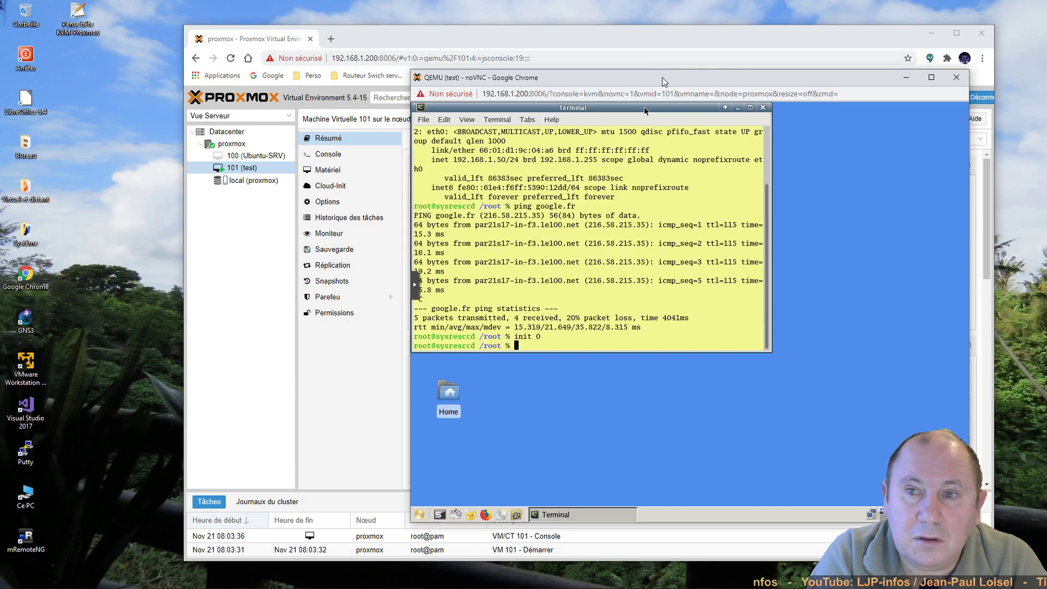
pyautogui.moveTo(662, 77); pyautogui.dragTo(556, 79)
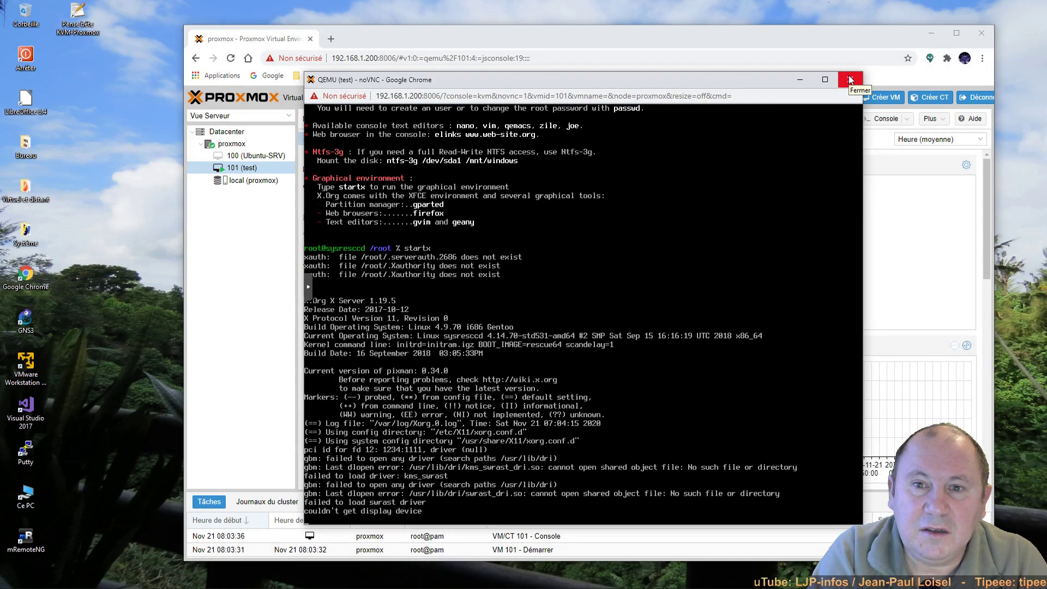
# Step: Close VM 101's console, then start VM 100 (Ubuntu-SRV) and open its console
pyautogui.click(850, 79)
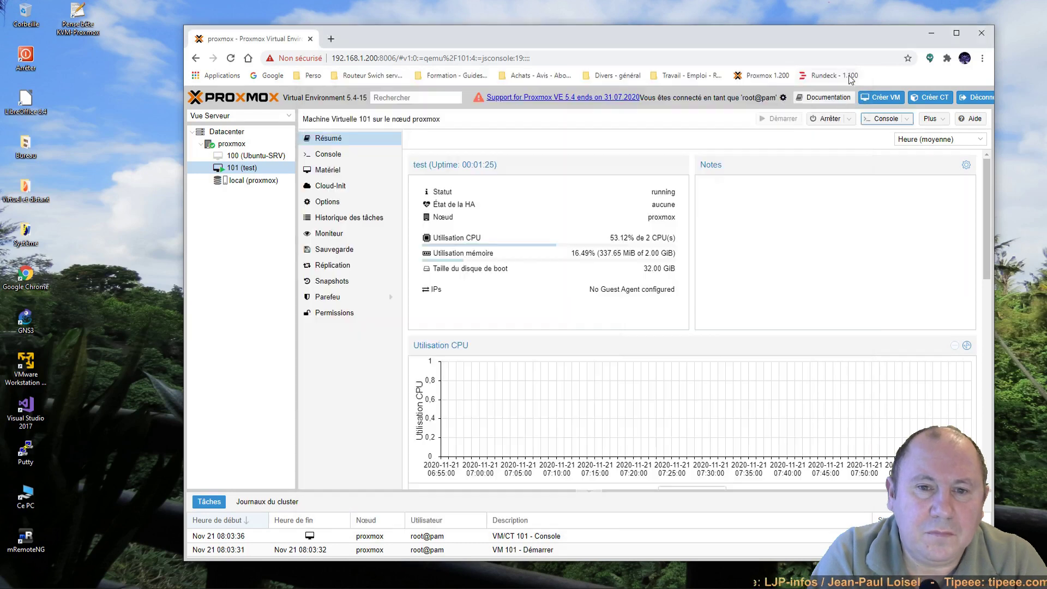
pyautogui.click(252, 156)
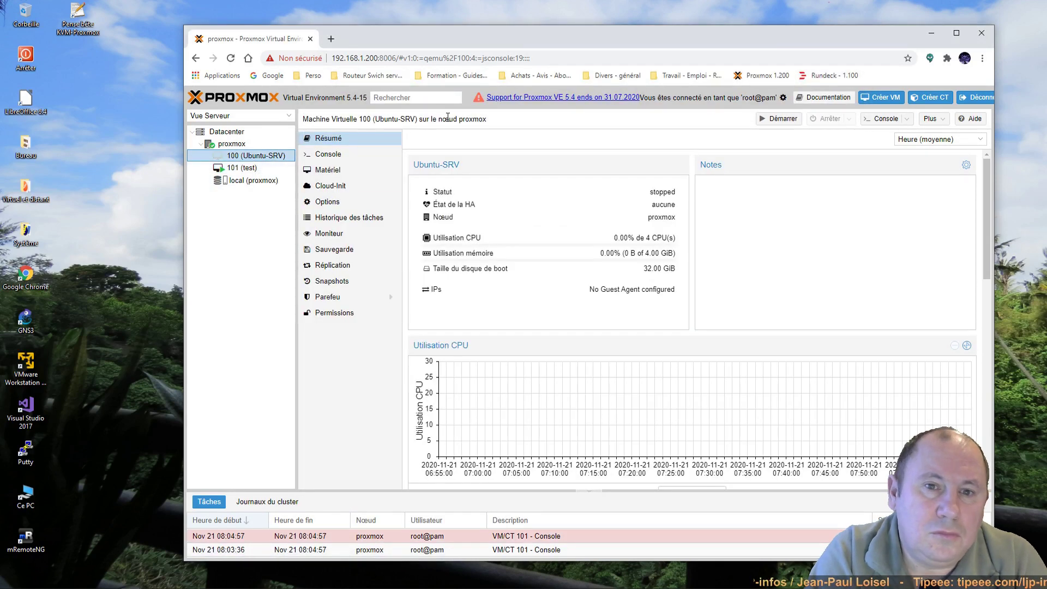
pyautogui.click(783, 120)
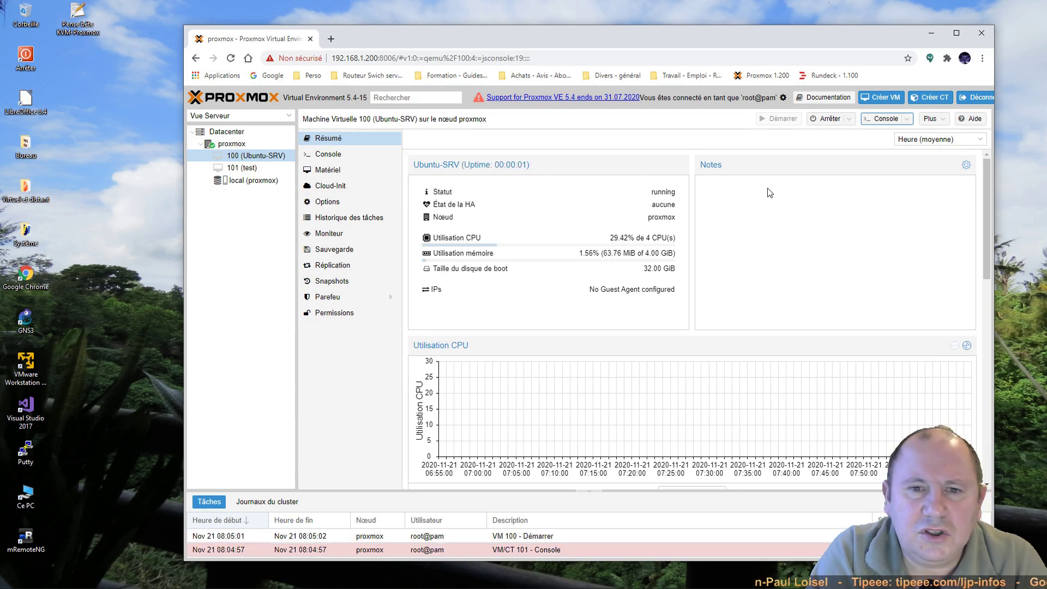
pyautogui.click(884, 121)
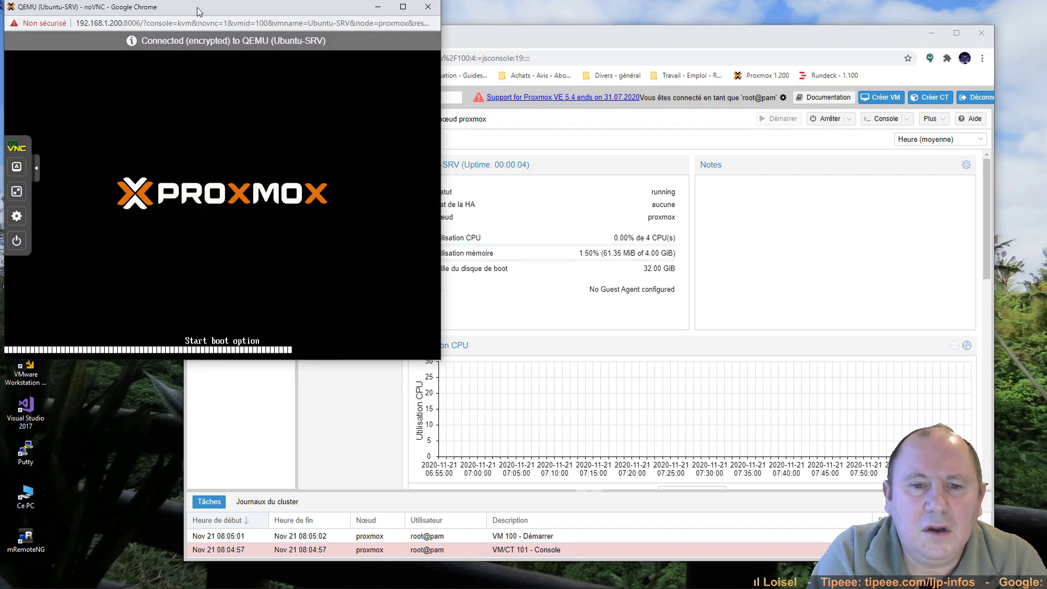
pyautogui.moveTo(197, 8); pyautogui.dragTo(491, 91)
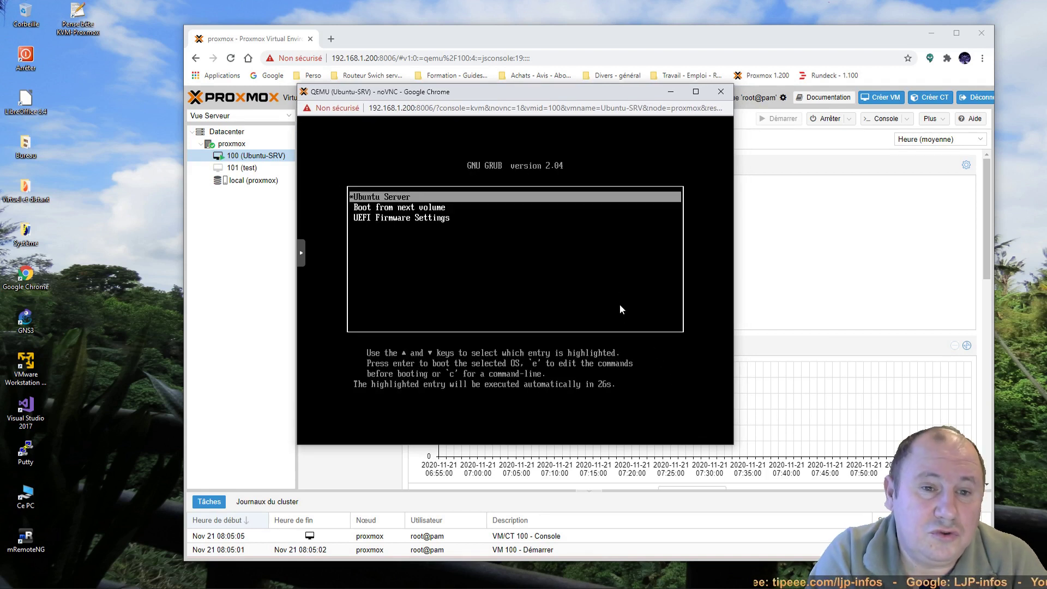
# Step: Boot the Ubuntu Server GRUB entry and move the language selection to Français
pyautogui.press('Return')
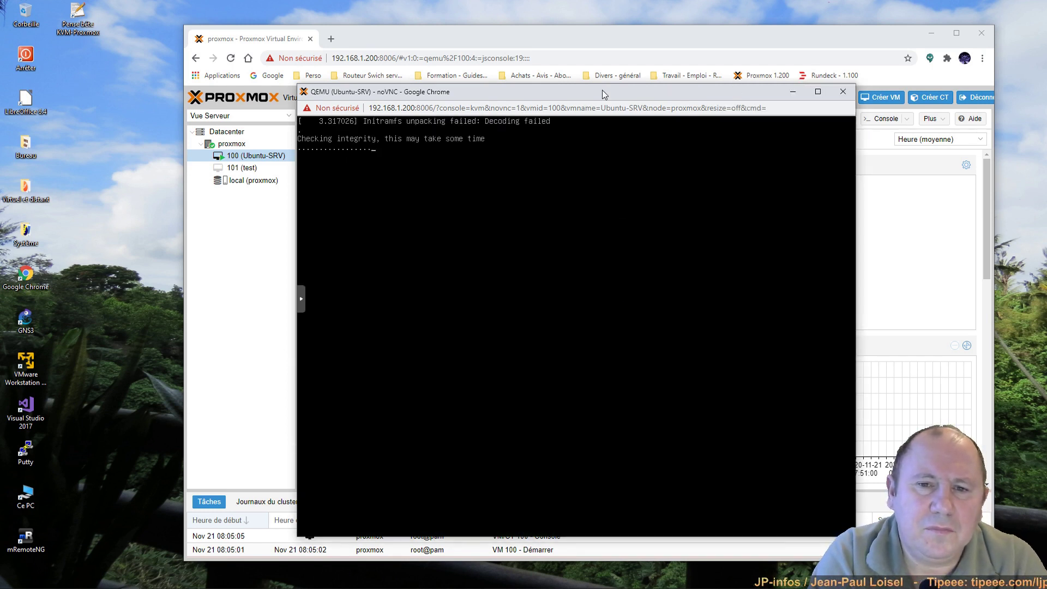
pyautogui.moveTo(604, 90); pyautogui.dragTo(718, 67)
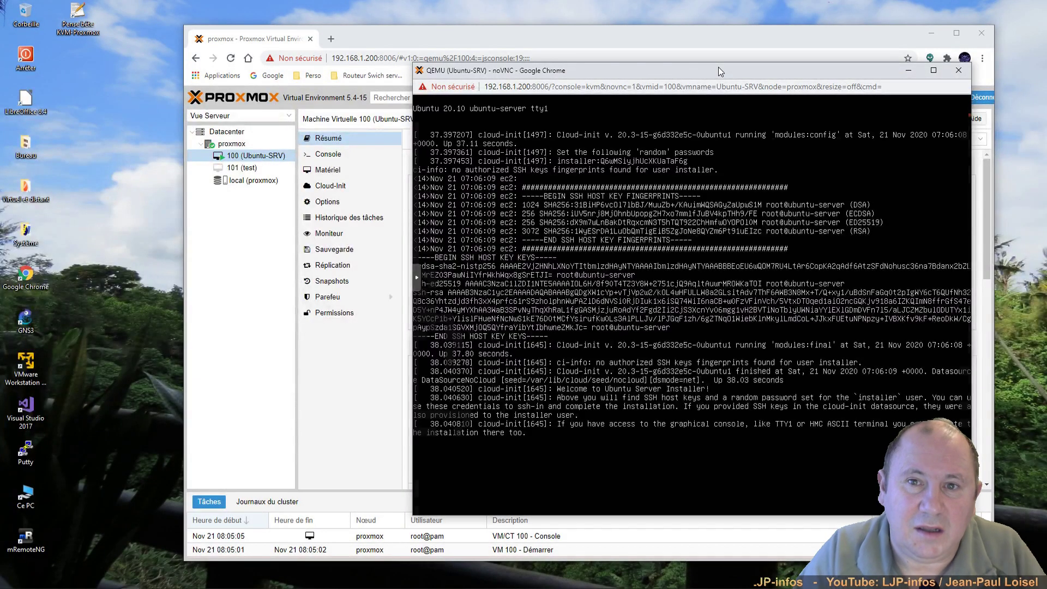
pyautogui.press('Down')
pyautogui.press('Down')
pyautogui.press('Down')
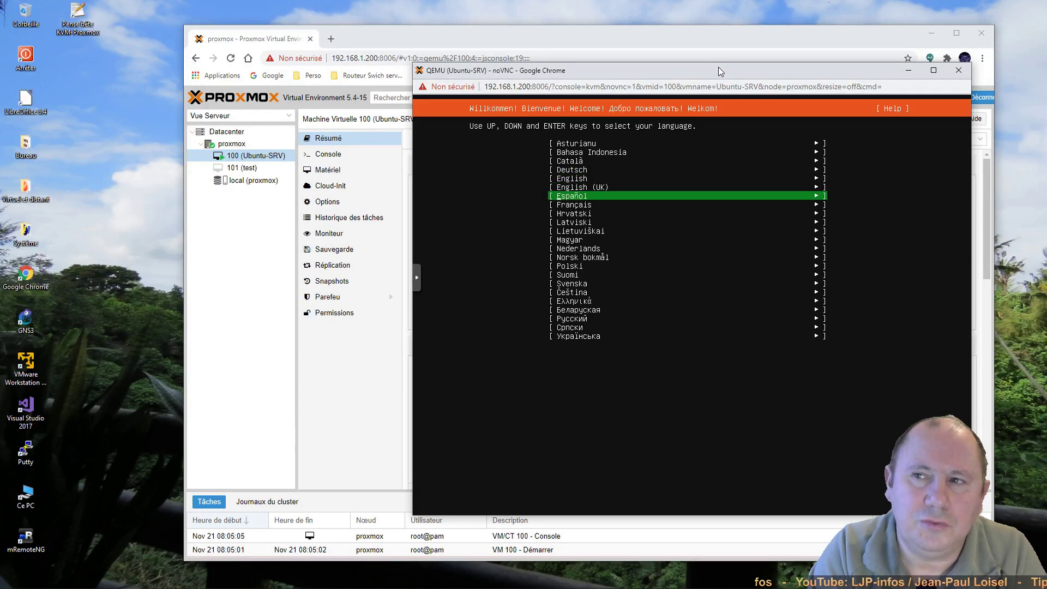
# Step: Use Français as installer language with Français keyboard layout and variant, then confirm
pyautogui.press('Return')
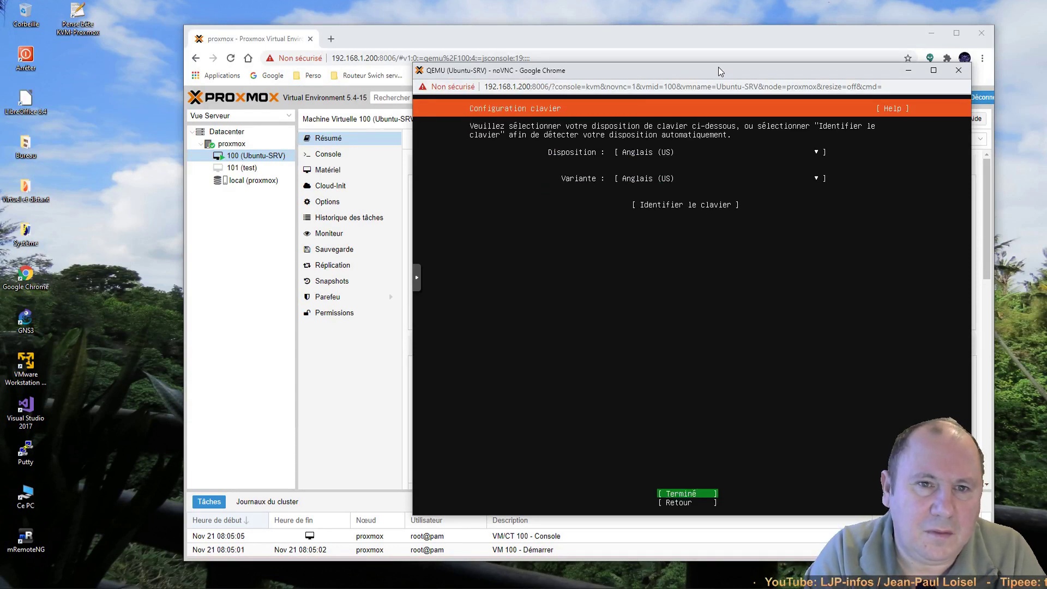
pyautogui.press('Up')
pyautogui.press('Up')
pyautogui.press('Up')
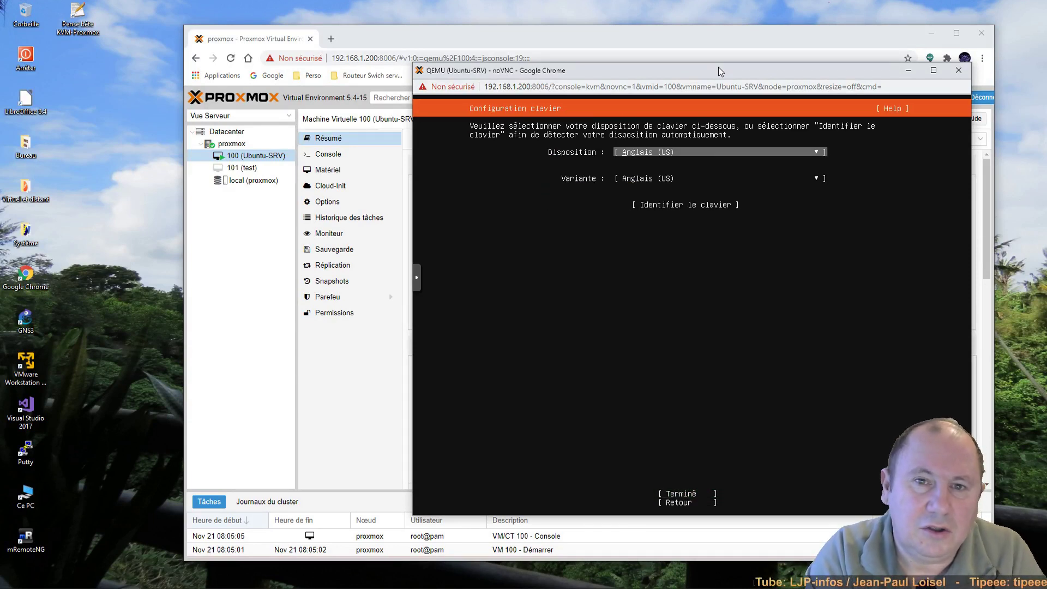
pyautogui.press('Return')
pyautogui.press('Down')
pyautogui.press('Down')
pyautogui.press('Down')
pyautogui.press('Down')
pyautogui.press('Down')
pyautogui.press('Down')
pyautogui.press('Down')
pyautogui.press('Down')
pyautogui.press('Down')
pyautogui.press('Down')
pyautogui.press('Down')
pyautogui.press('Down')
pyautogui.press('Down')
pyautogui.press('Down')
pyautogui.press('Down')
pyautogui.press('Down')
pyautogui.press('Down')
pyautogui.press('Down')
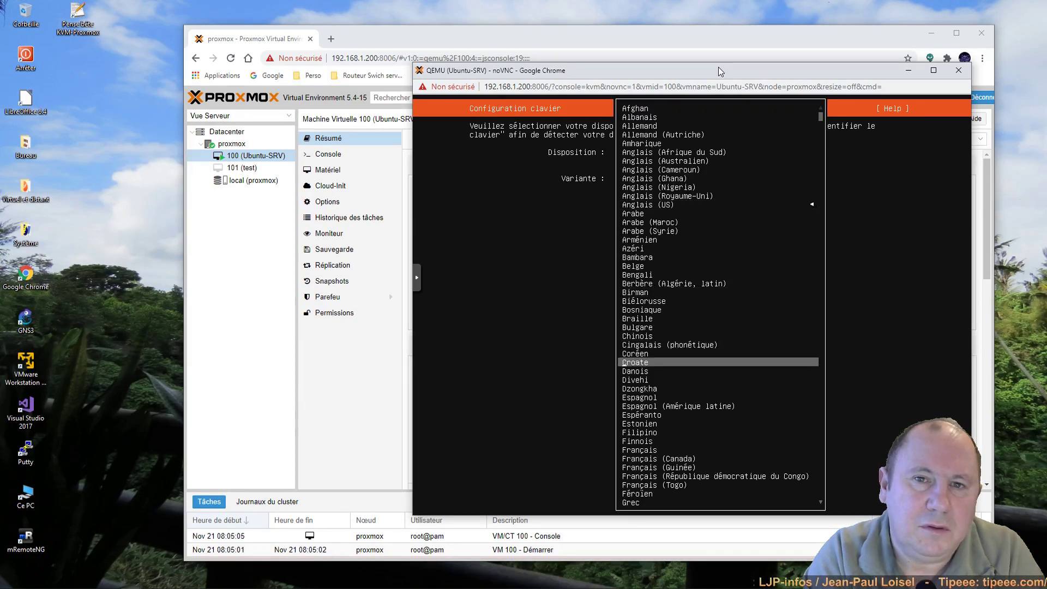
pyautogui.press('Down')
pyautogui.press('Down')
pyautogui.press('Down')
pyautogui.press('Down')
pyautogui.press('Down')
pyautogui.press('Down')
pyautogui.press('Down')
pyautogui.press('Down')
pyautogui.press('Down')
pyautogui.press('Down')
pyautogui.press('Return')
pyautogui.press('Down')
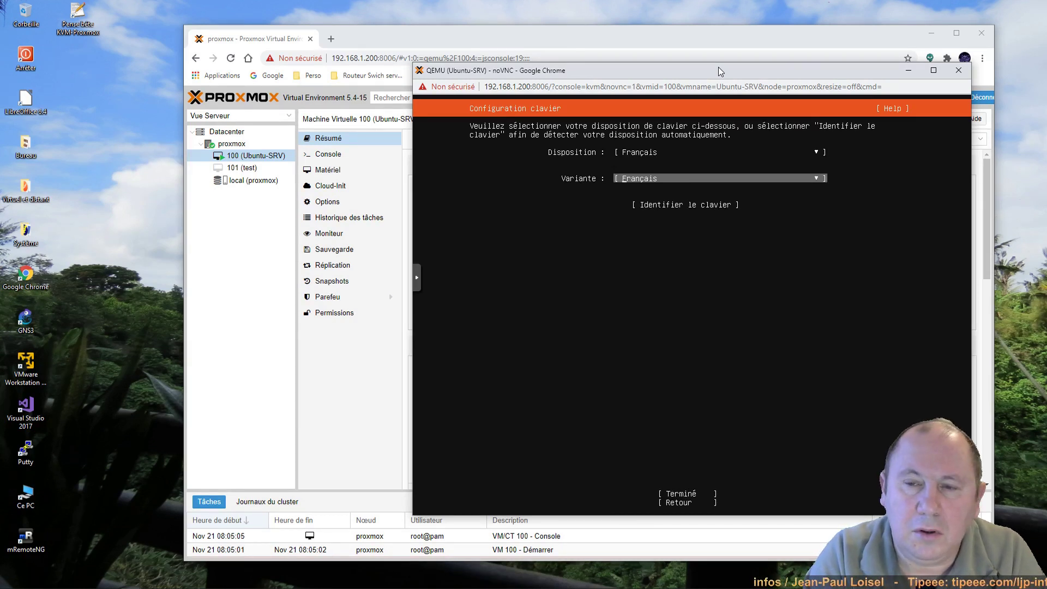
pyautogui.press('Down')
pyautogui.press('Down')
pyautogui.press('Return')
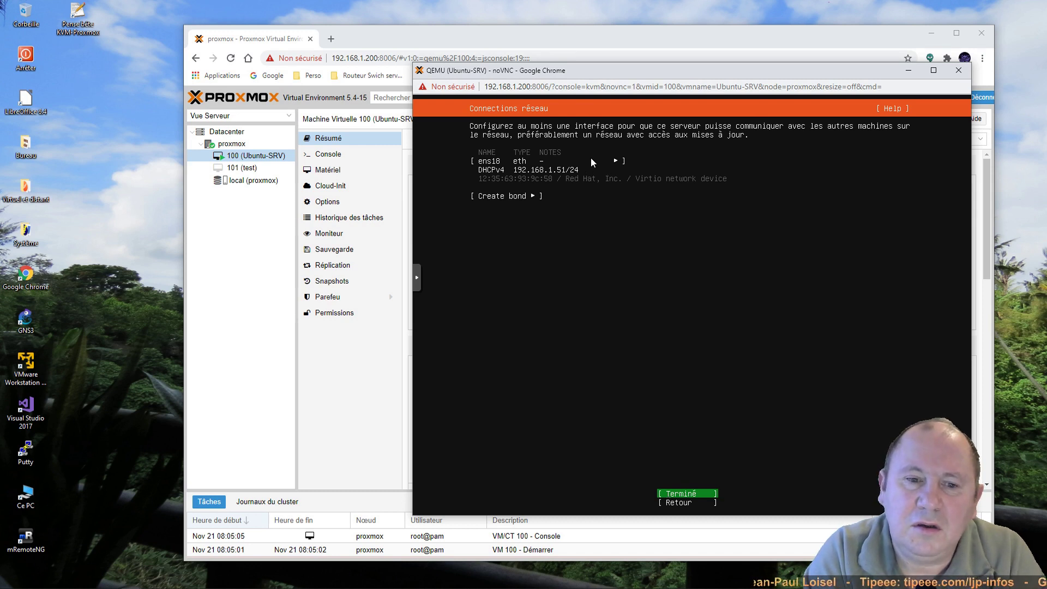
# Step: Edit ens18's IPv4 settings and switch the method to Manuel
pyautogui.press('Up')
pyautogui.press('Up')
pyautogui.press('Up')
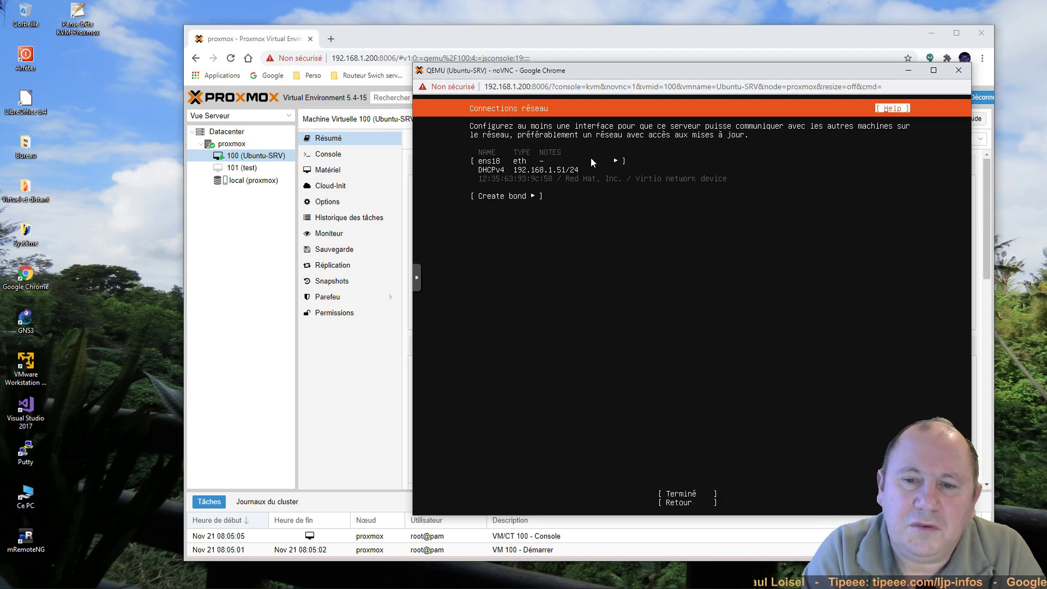
pyautogui.press('Down')
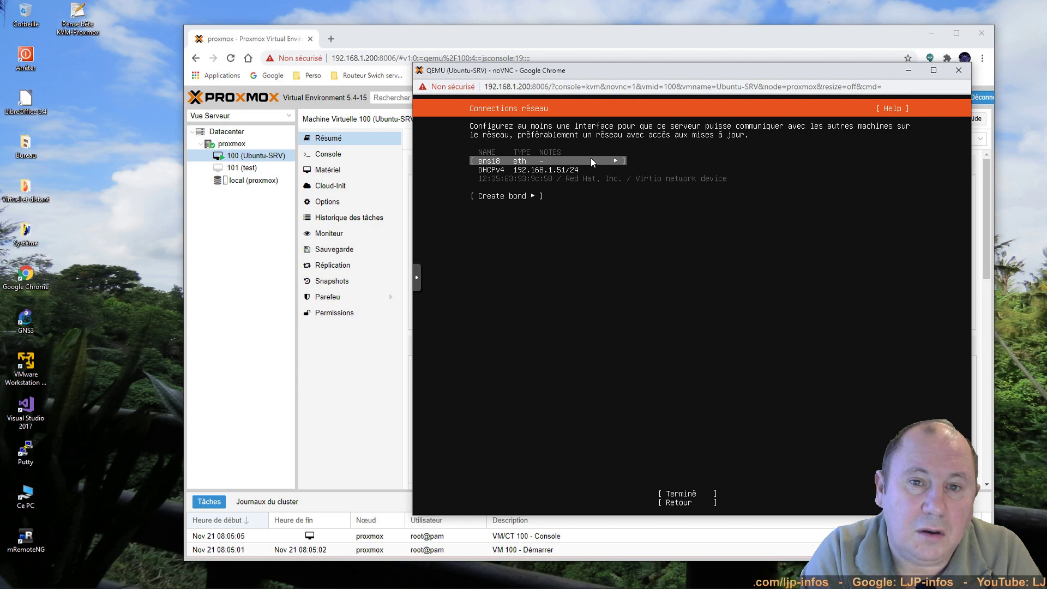
pyautogui.click(591, 160)
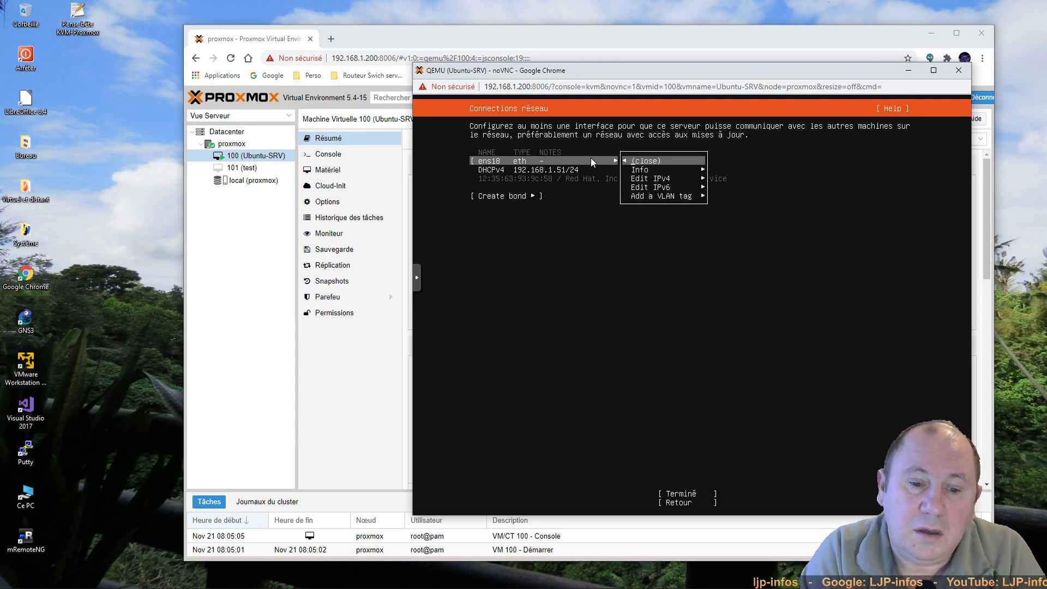
pyautogui.press('Down')
pyautogui.press('Down')
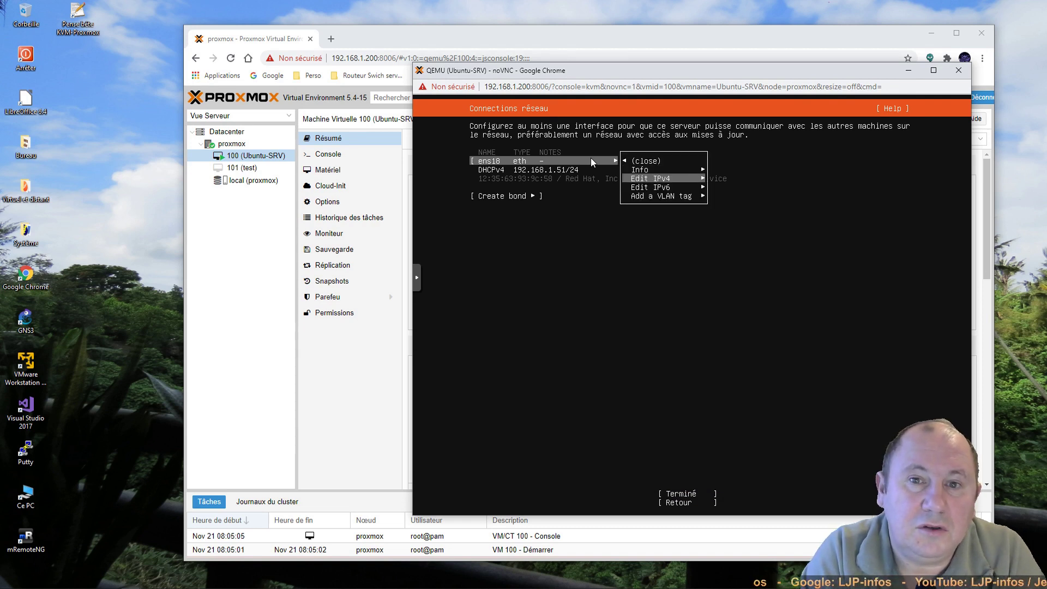
pyautogui.press('Return')
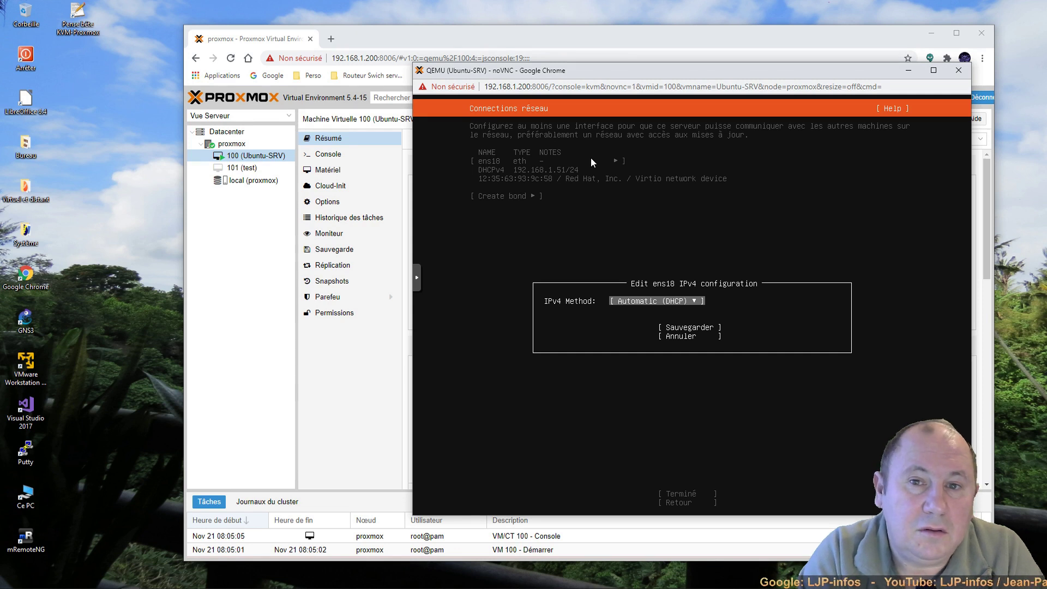
pyautogui.press('Return')
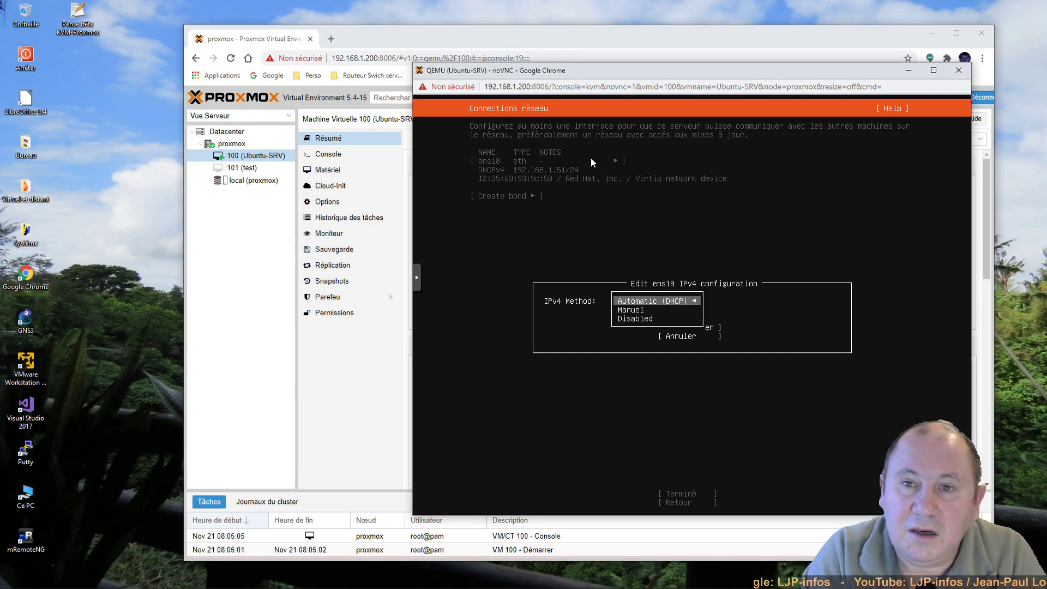
pyautogui.press('Down')
pyautogui.press('Return')
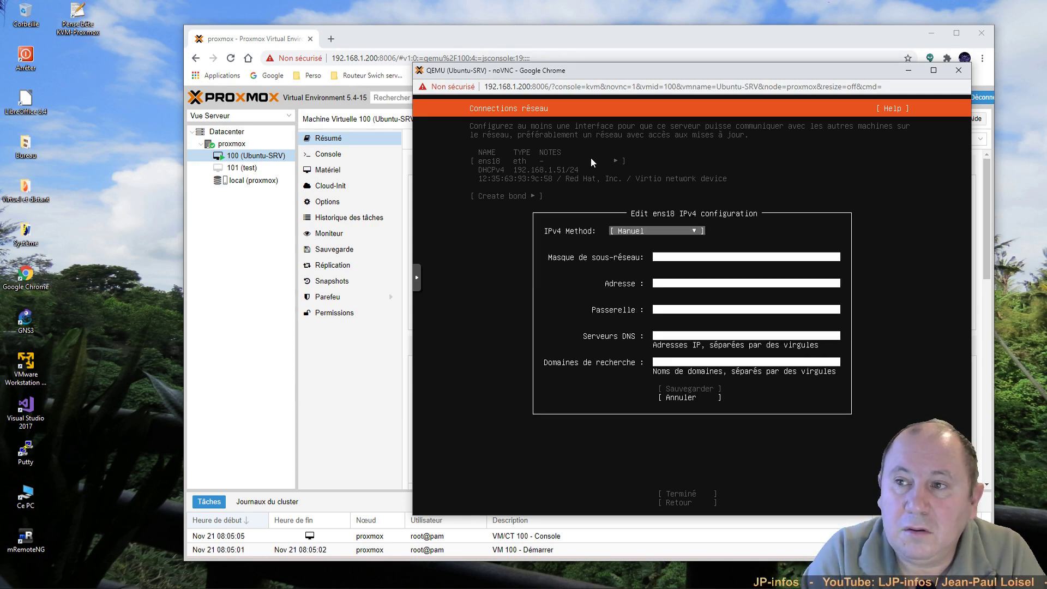
# Step: Enter subnet 192.168.1.0/24, address 192.168.1.100, gateway 192.168.1.1, DNS 8.8.8.8 and save
pyautogui.press('Tab')
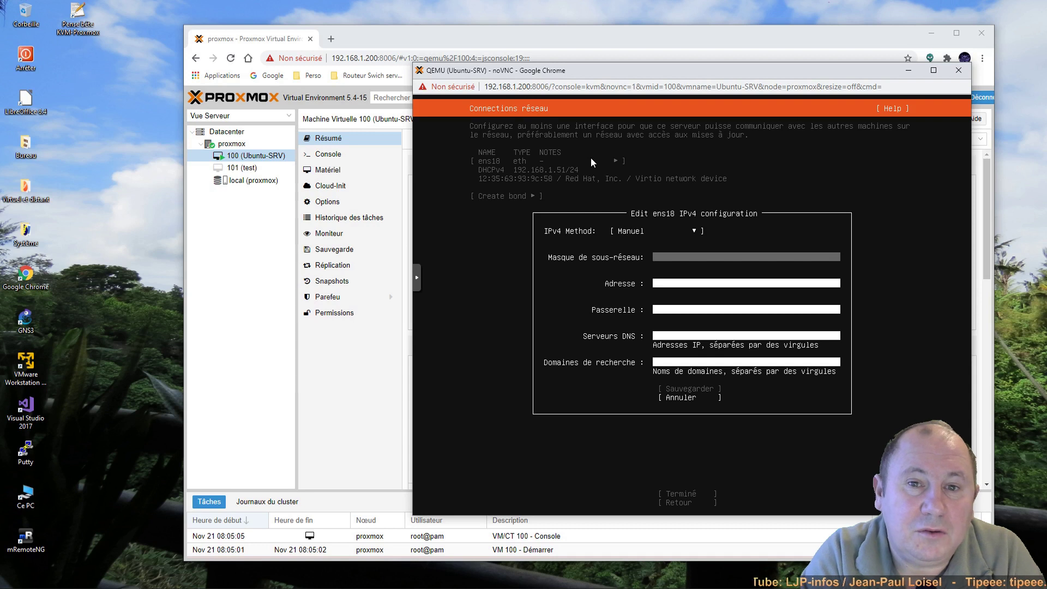
pyautogui.write('192')
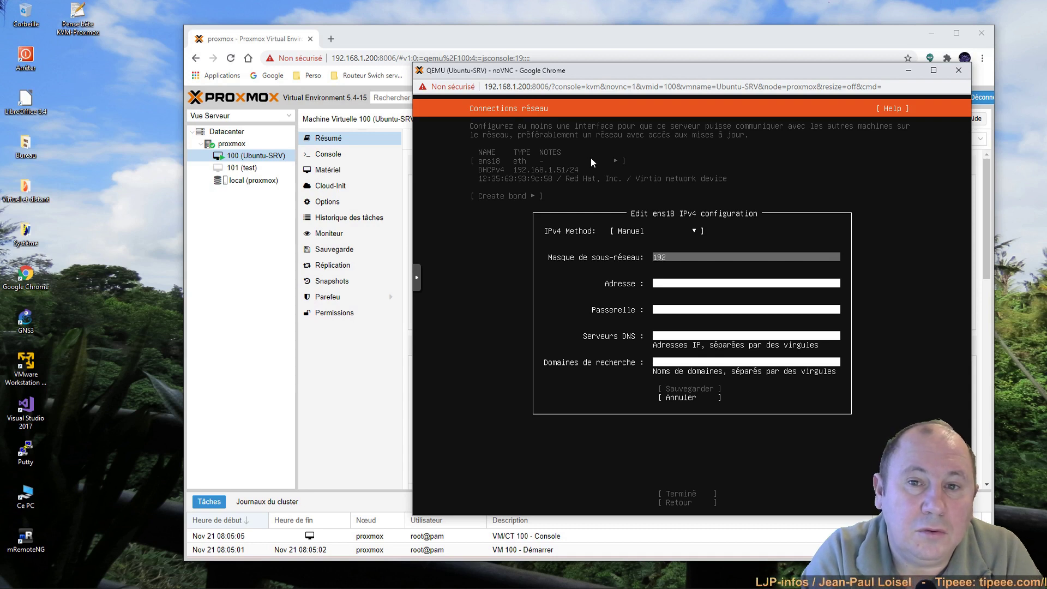
pyautogui.write('.168.1')
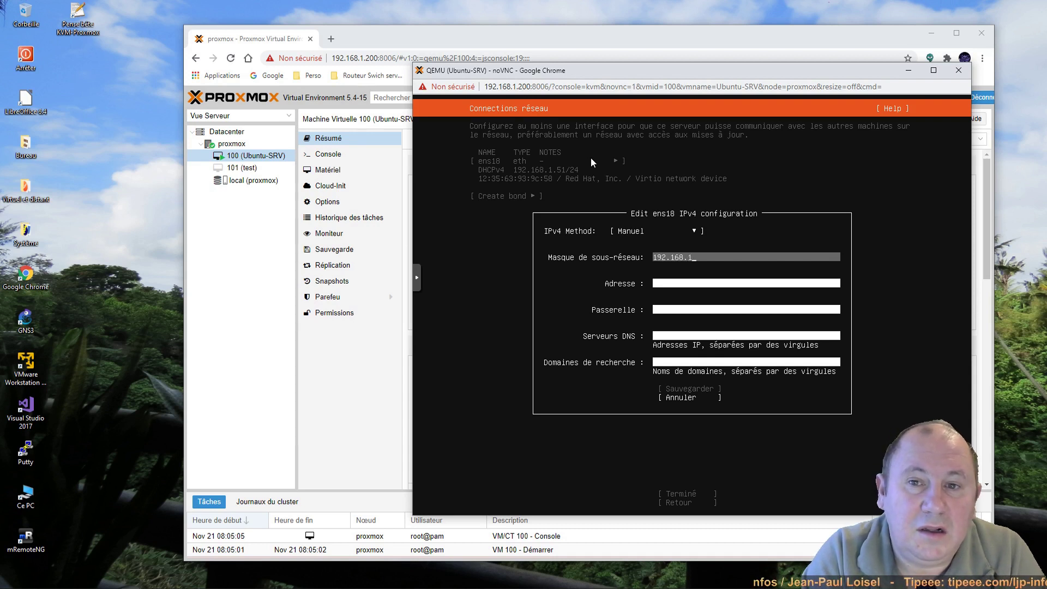
pyautogui.write('.0/2')
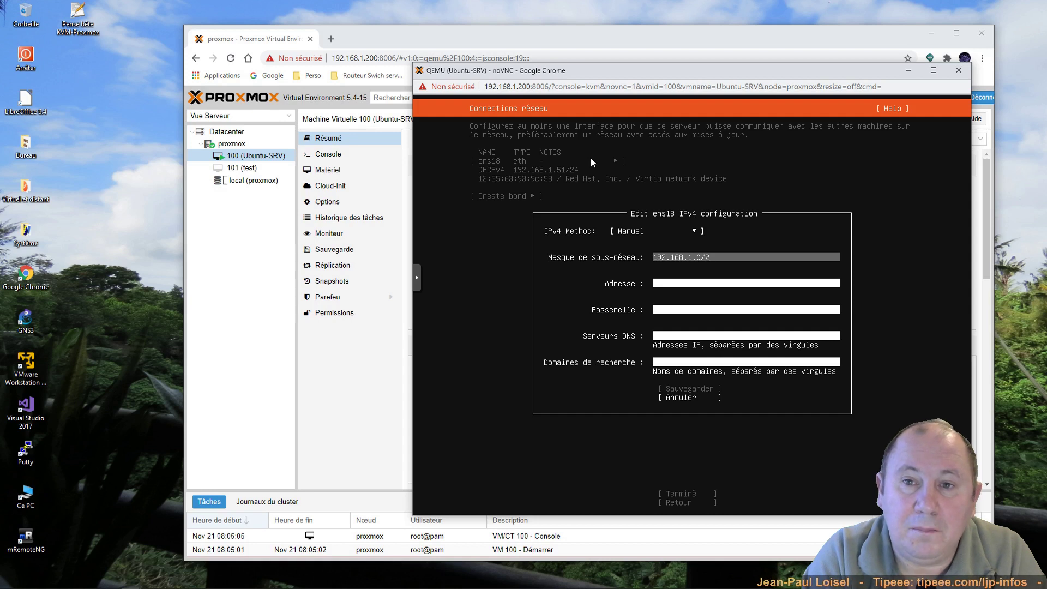
pyautogui.write('4')
pyautogui.press('Tab')
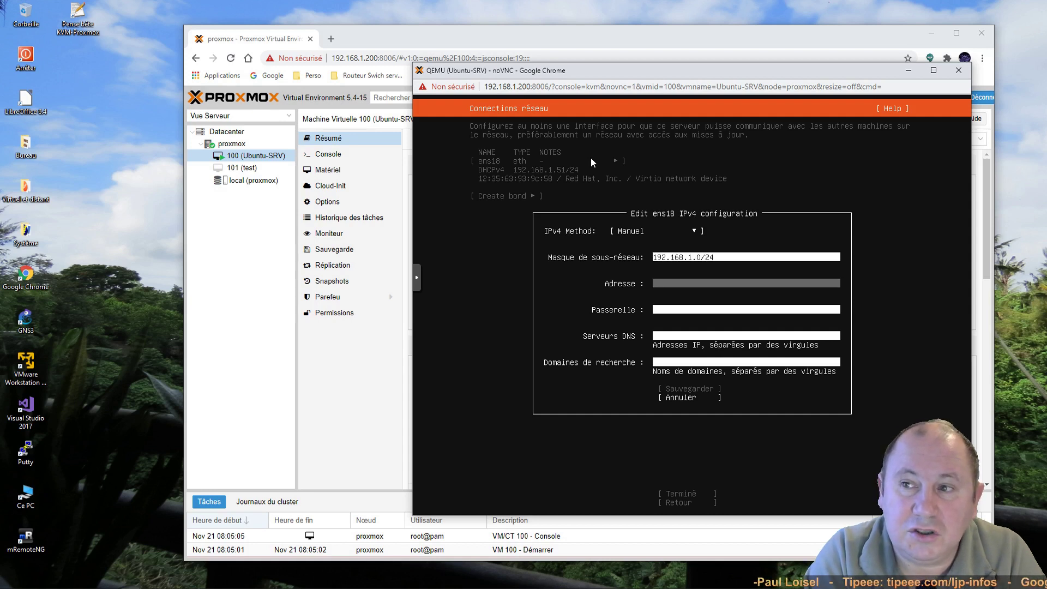
pyautogui.write('1')
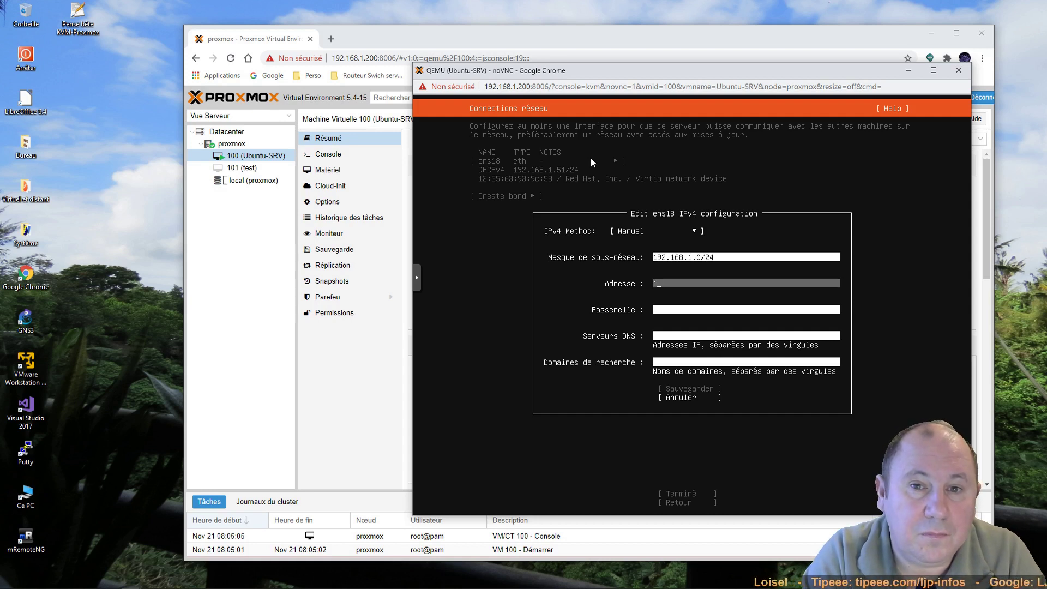
pyautogui.write('92.168')
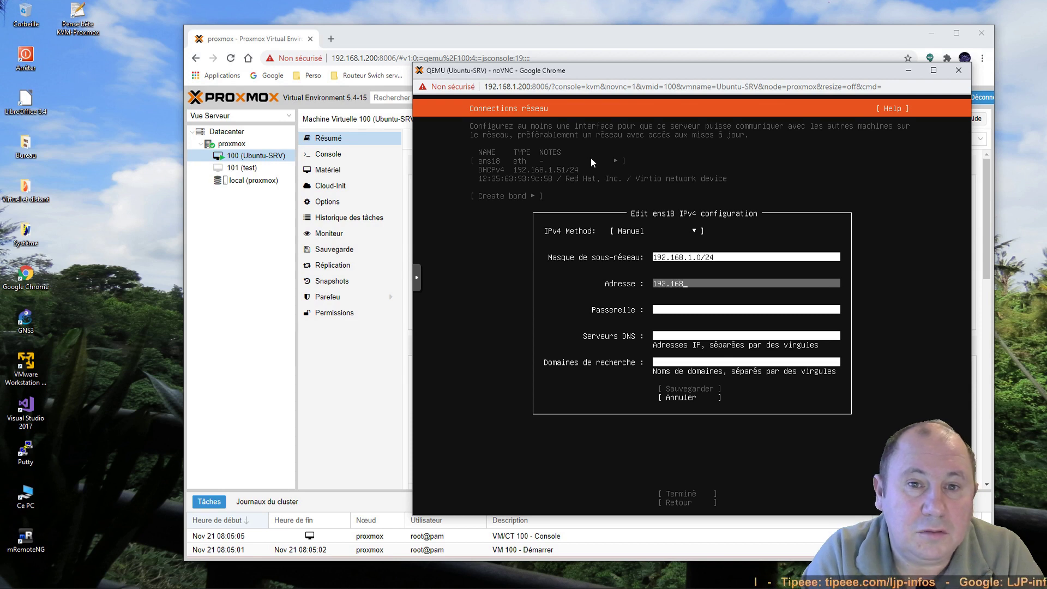
pyautogui.write('.1.100')
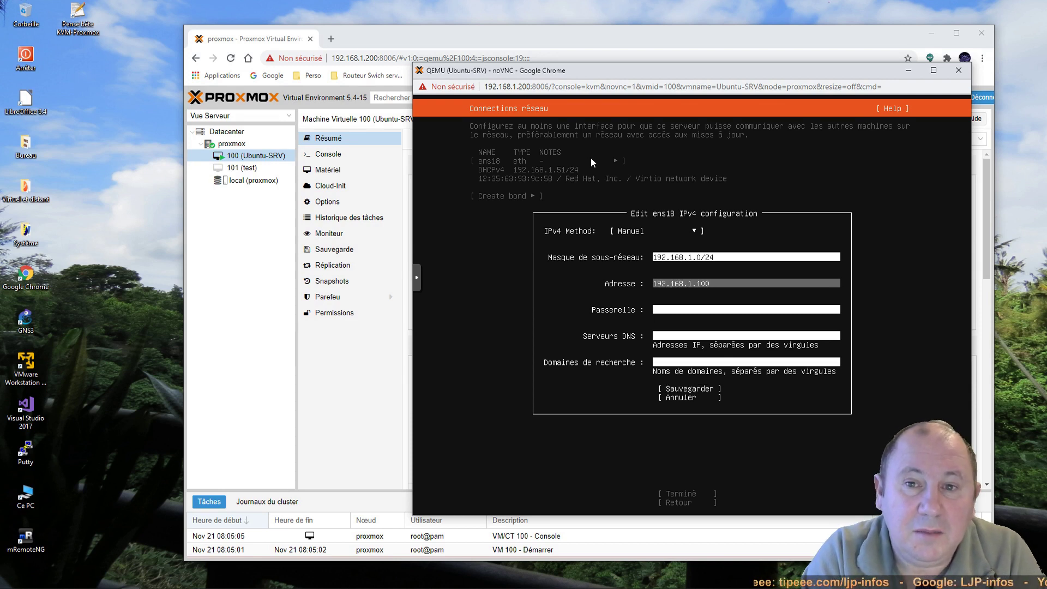
pyautogui.press('Tab')
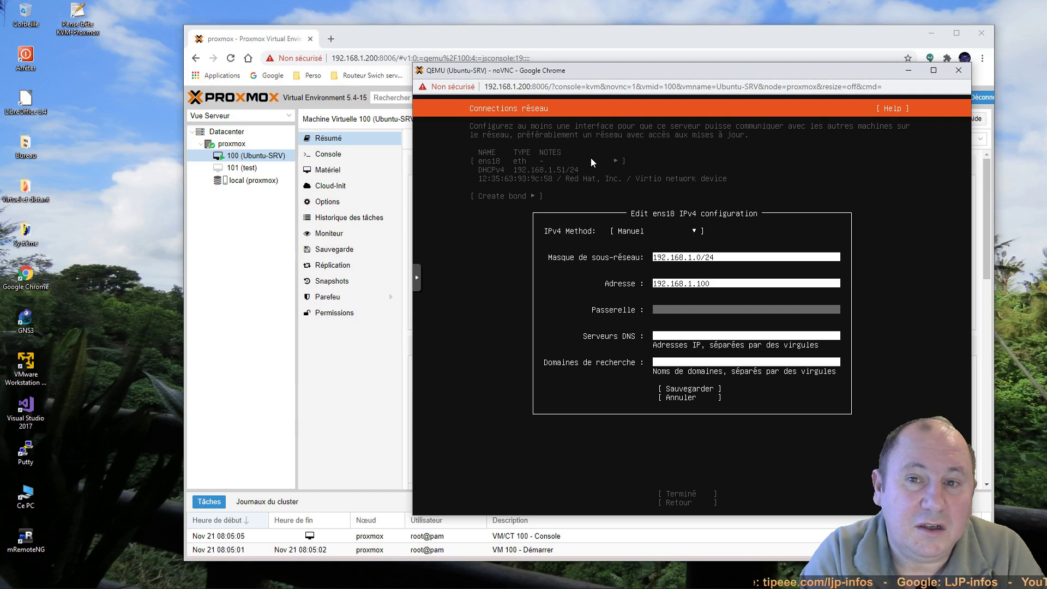
pyautogui.write('192')
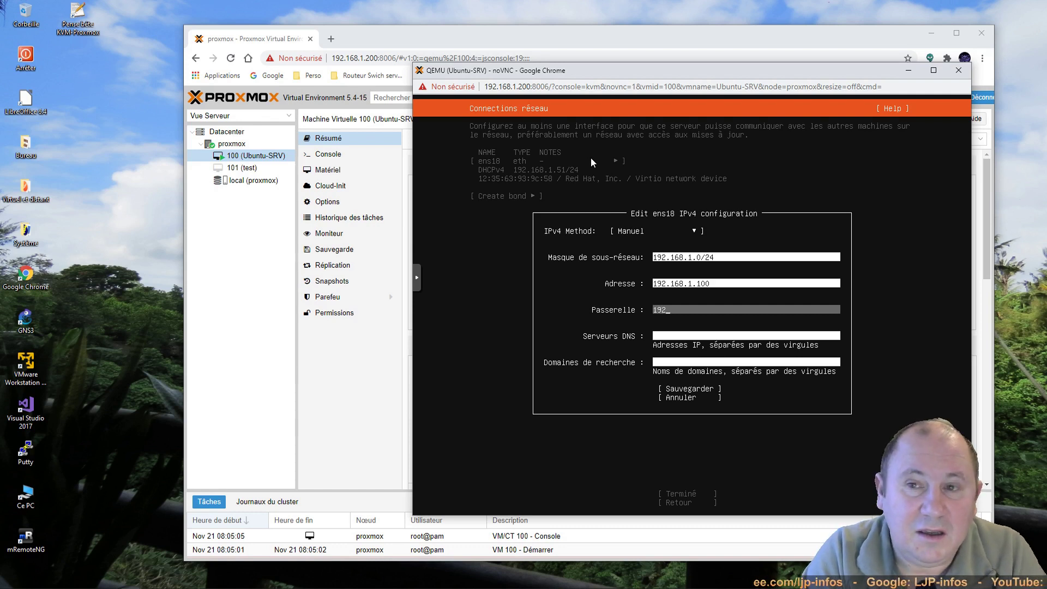
pyautogui.write('.168.1.1')
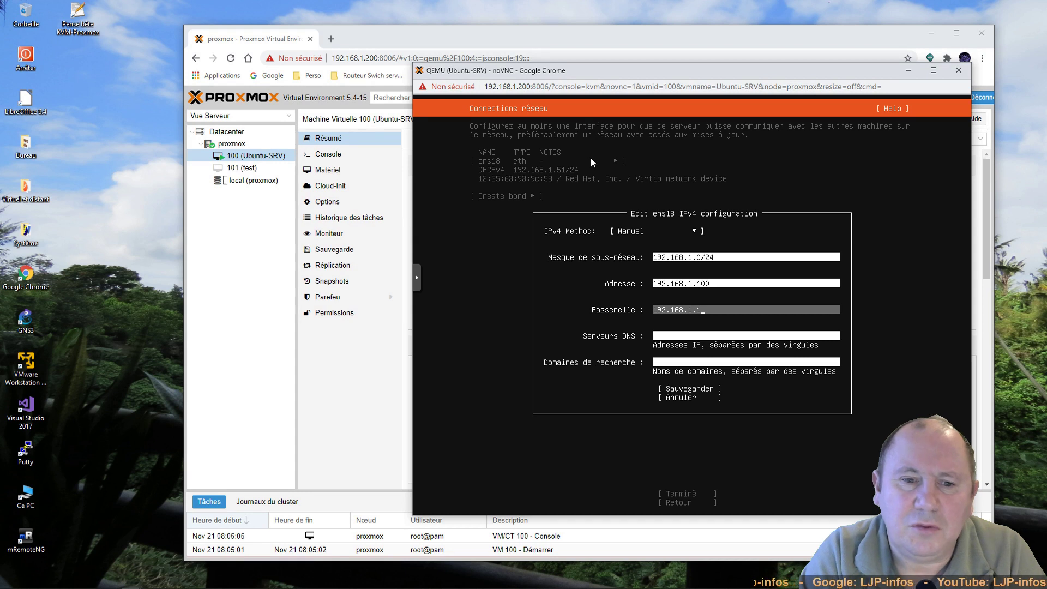
pyautogui.press('Tab')
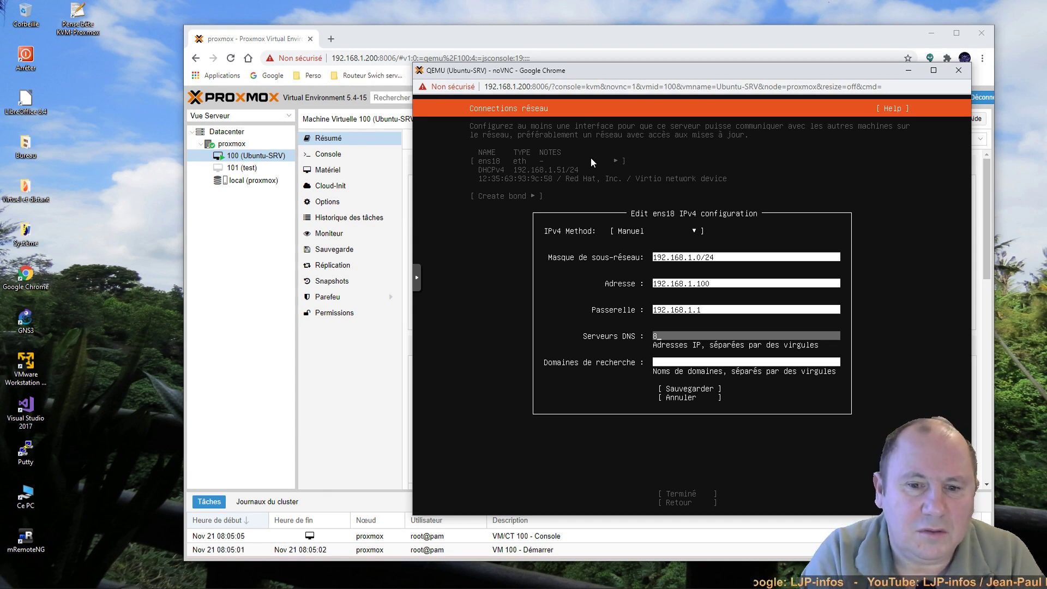
pyautogui.write('8.8.')
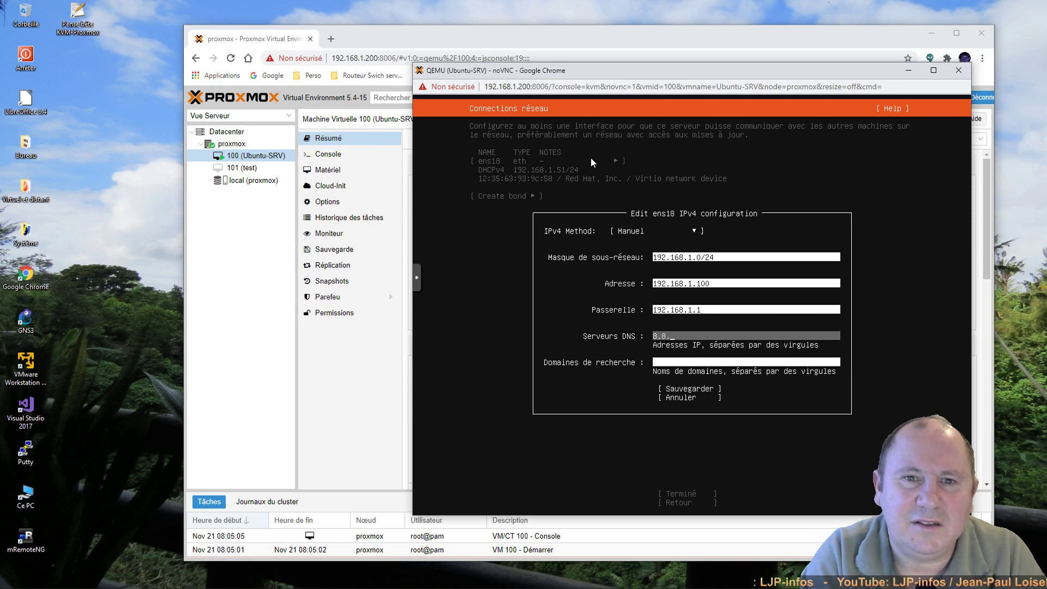
pyautogui.write('8.')
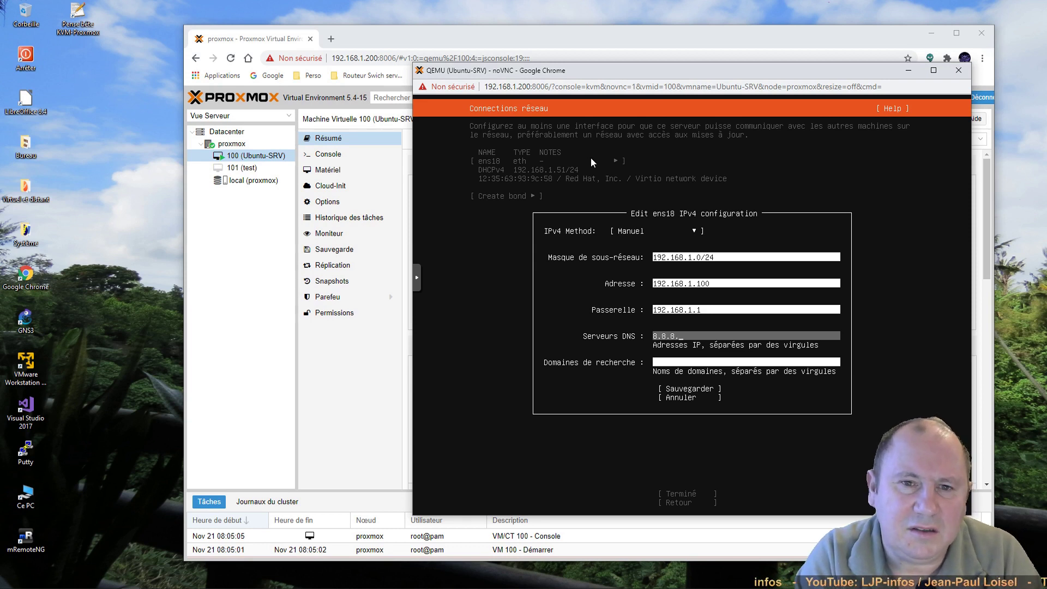
pyautogui.write('8')
pyautogui.press('Tab')
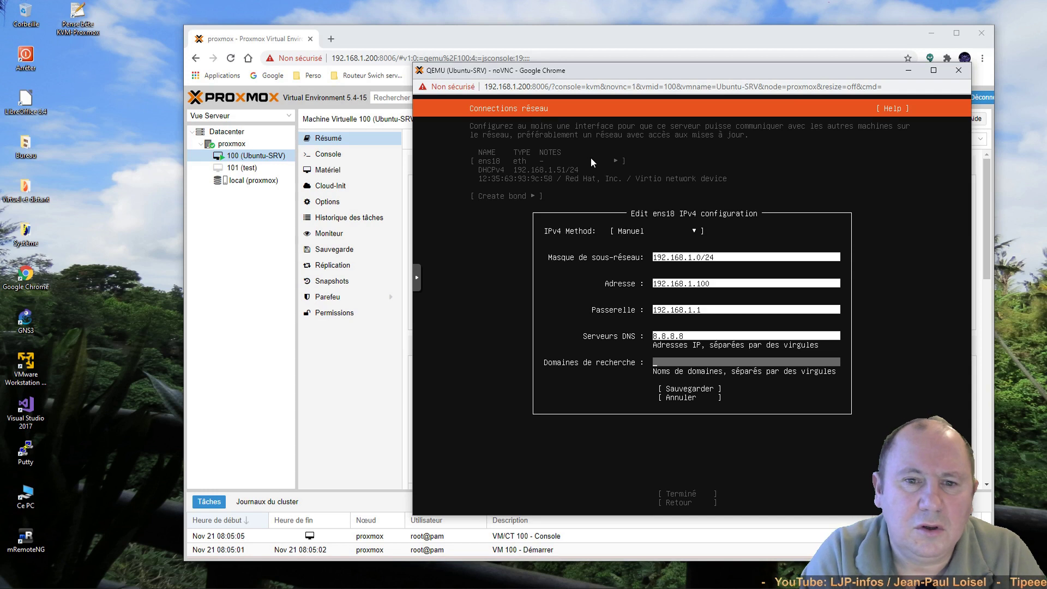
pyautogui.press('Tab')
pyautogui.press('Return')
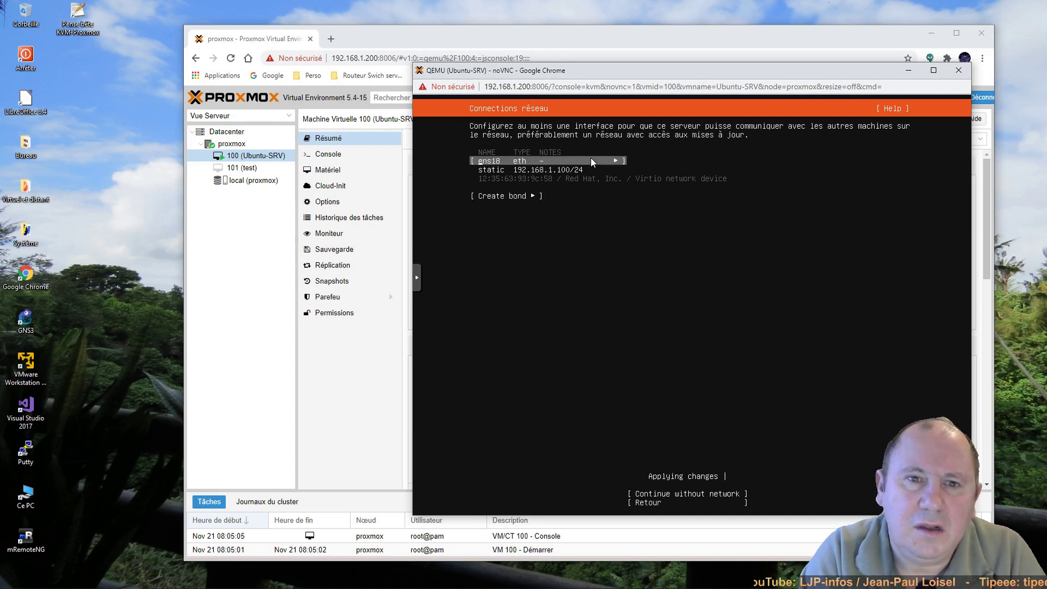
pyautogui.press('Tab')
pyautogui.press('Tab')
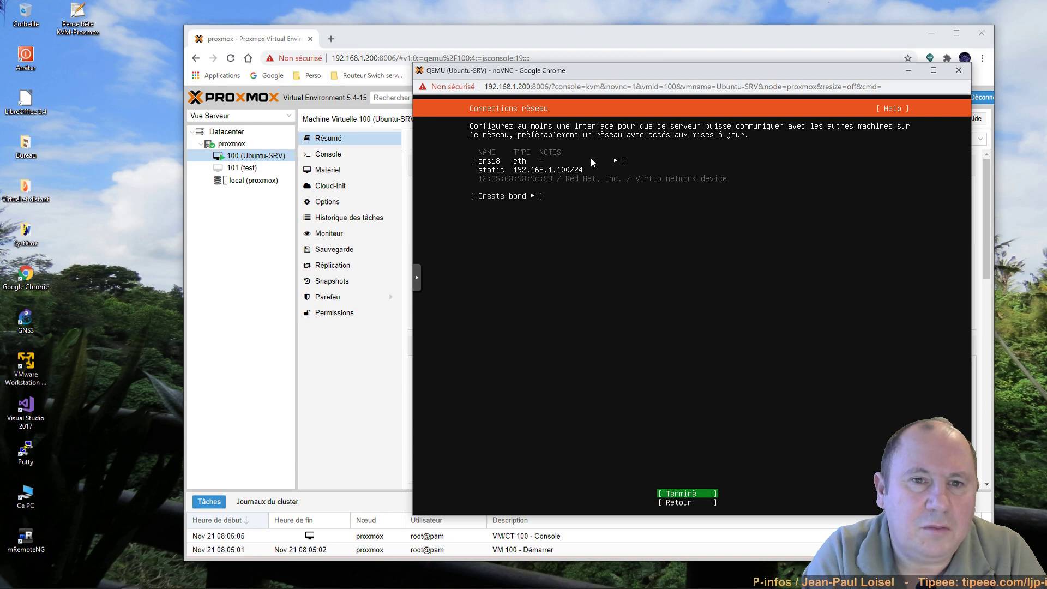
pyautogui.hotkey('shift', 'Tab')
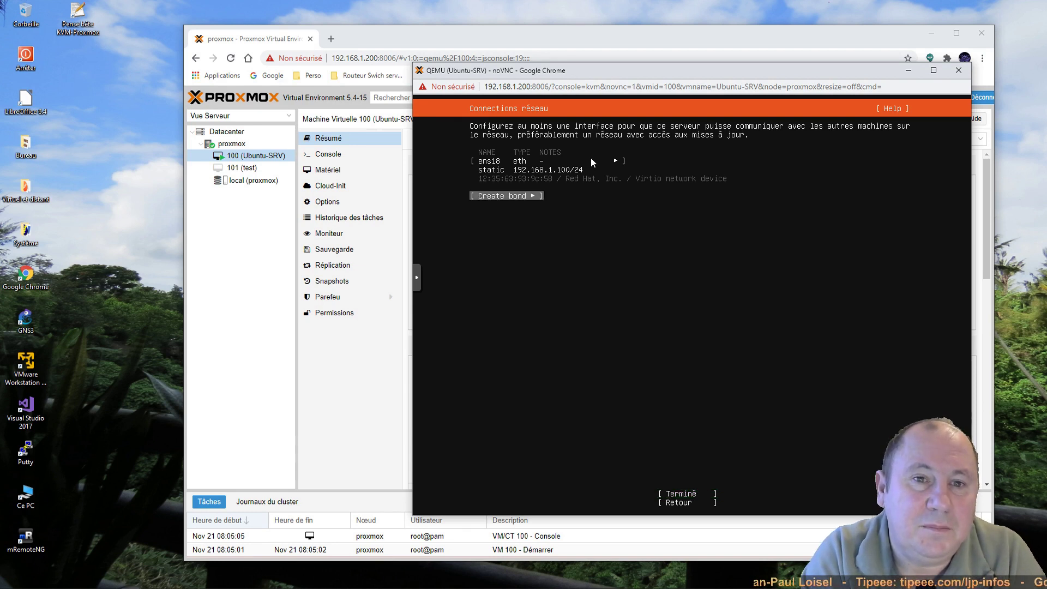
# Step: Finish the network step, leave the proxy blank and keep the default Ubuntu mirror
pyautogui.press('Tab')
pyautogui.press('Return')
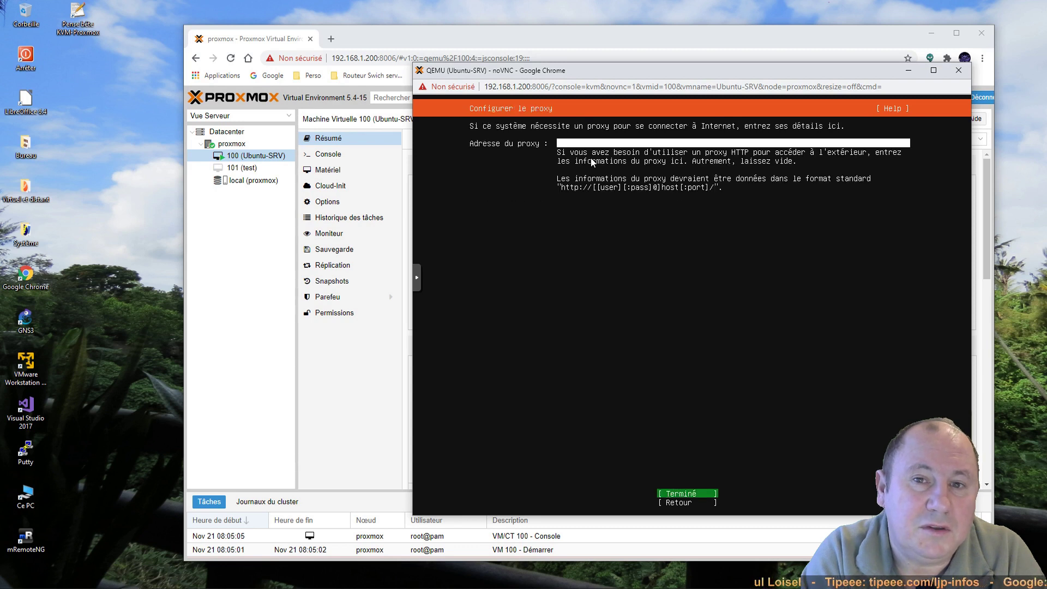
pyautogui.press('Return')
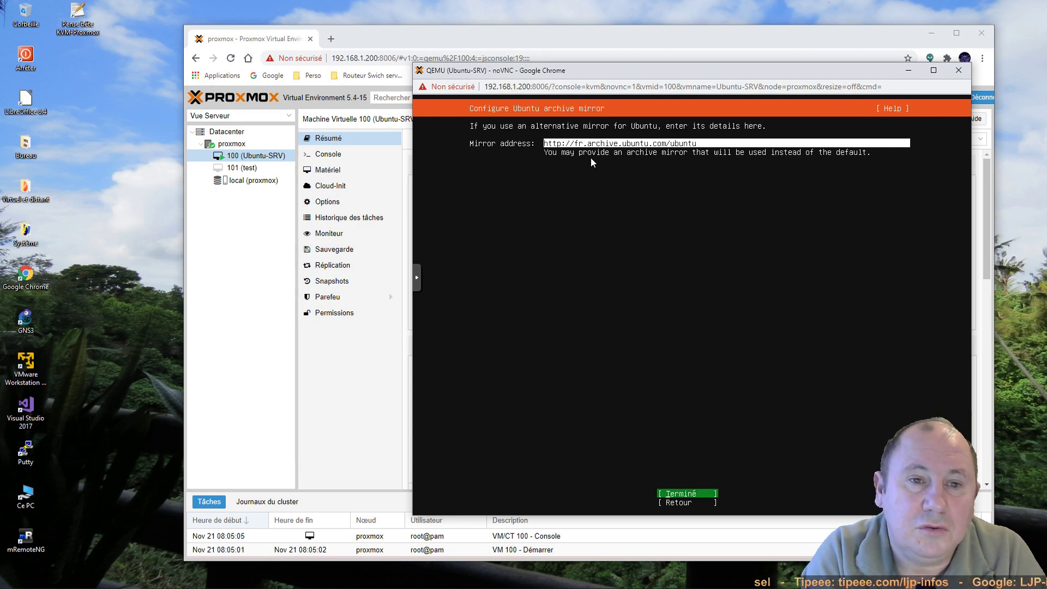
pyautogui.press('Return')
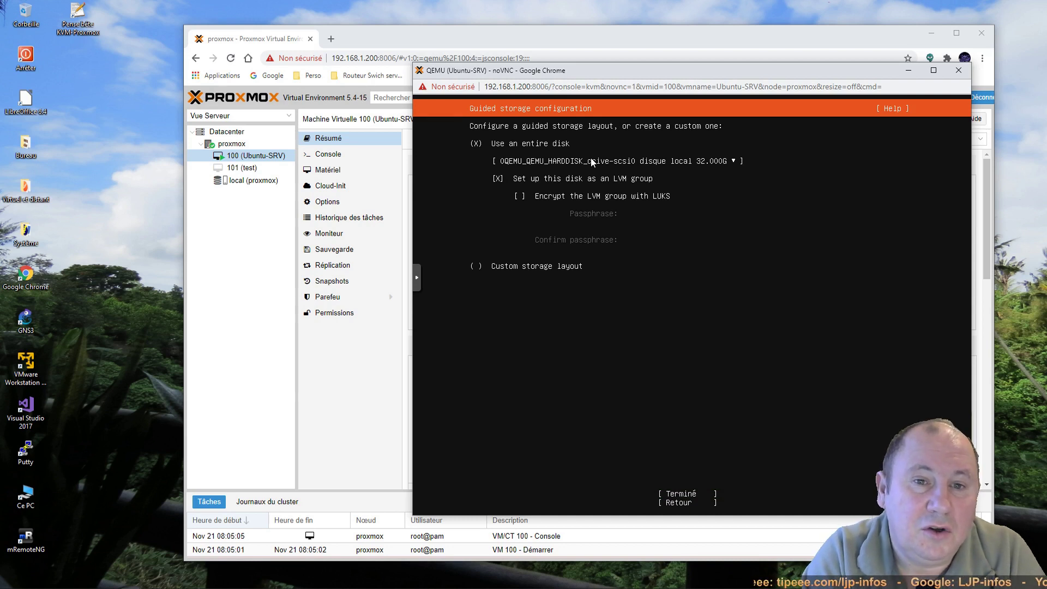
# Step: Accept whole-disk LVM storage and its summary, then confirm formatting the disk
pyautogui.press('Tab')
pyautogui.press('Tab')
pyautogui.press('Tab')
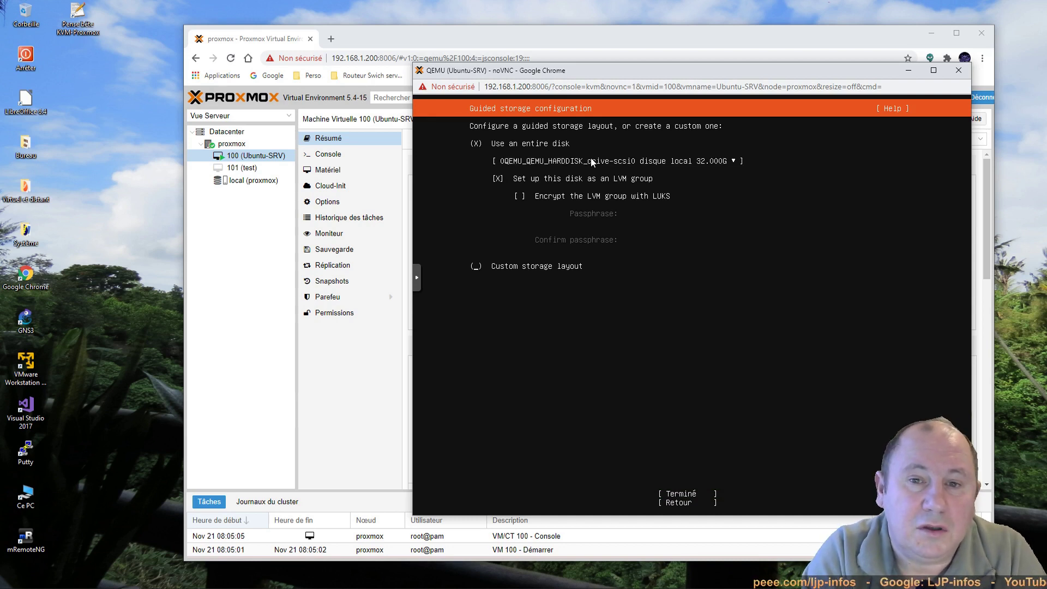
pyautogui.press('Tab')
pyautogui.press('Return')
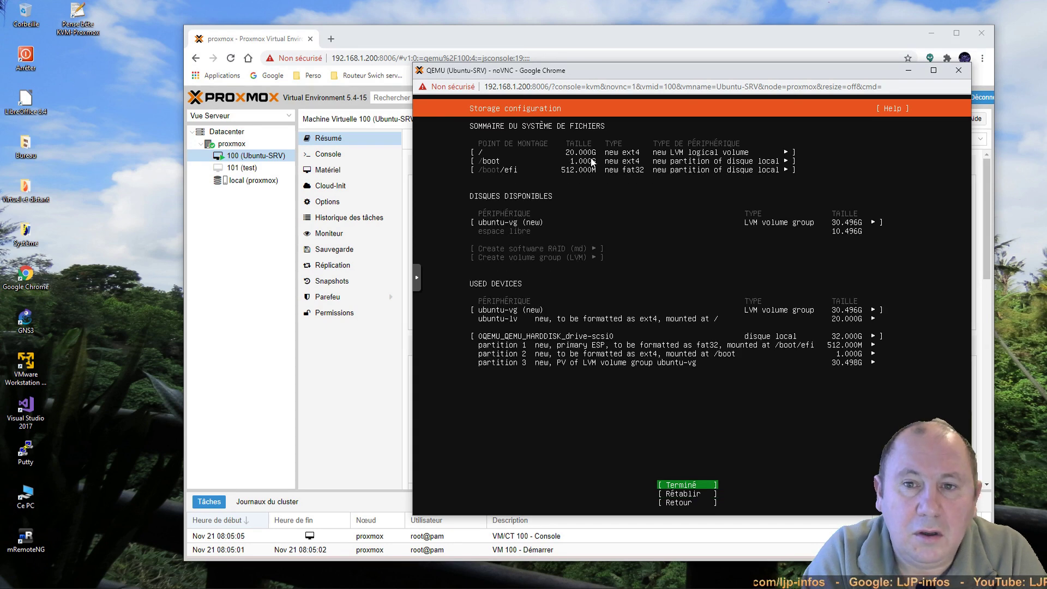
pyautogui.press('Return')
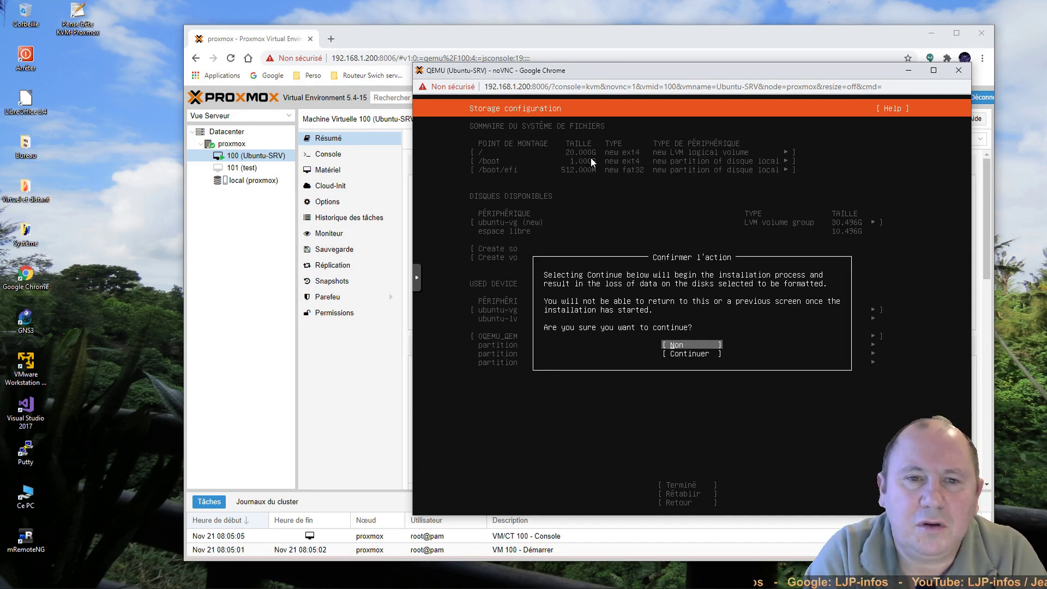
pyautogui.press('Down')
pyautogui.press('Return')
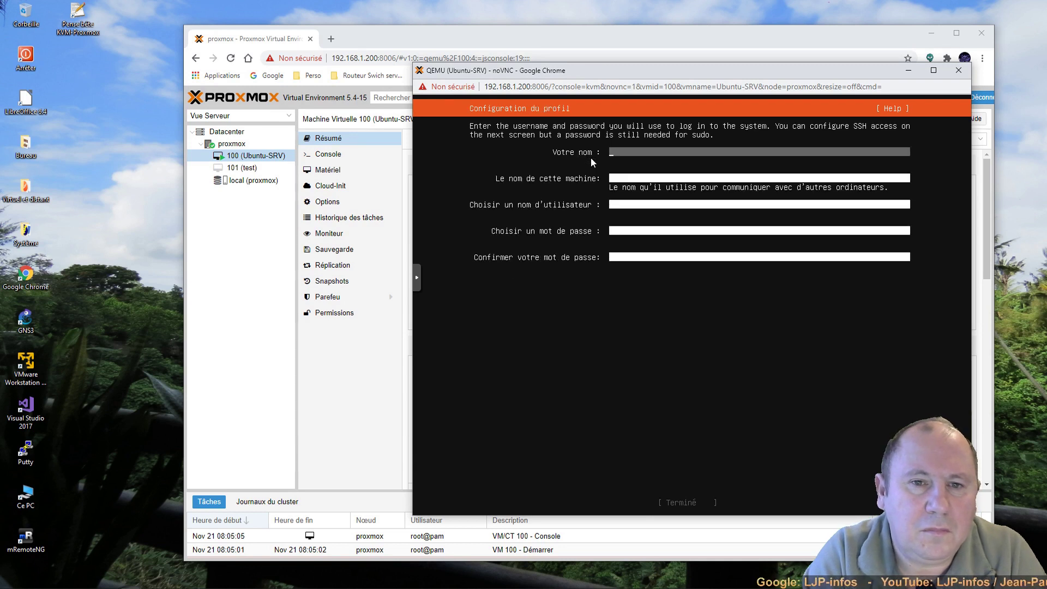
# Step: Enter the user's name, server name 'ubuntu', a username and password twice, then submit the profile
pyautogui.write('loisel')
pyautogui.press('Tab')
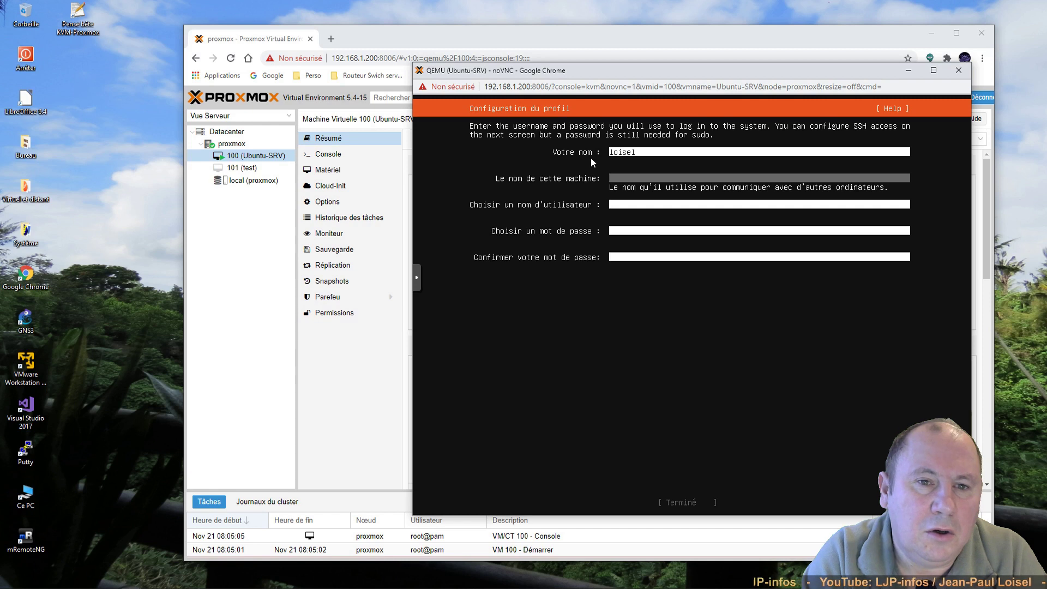
pyautogui.write('tu')
pyautogui.press('Tab')
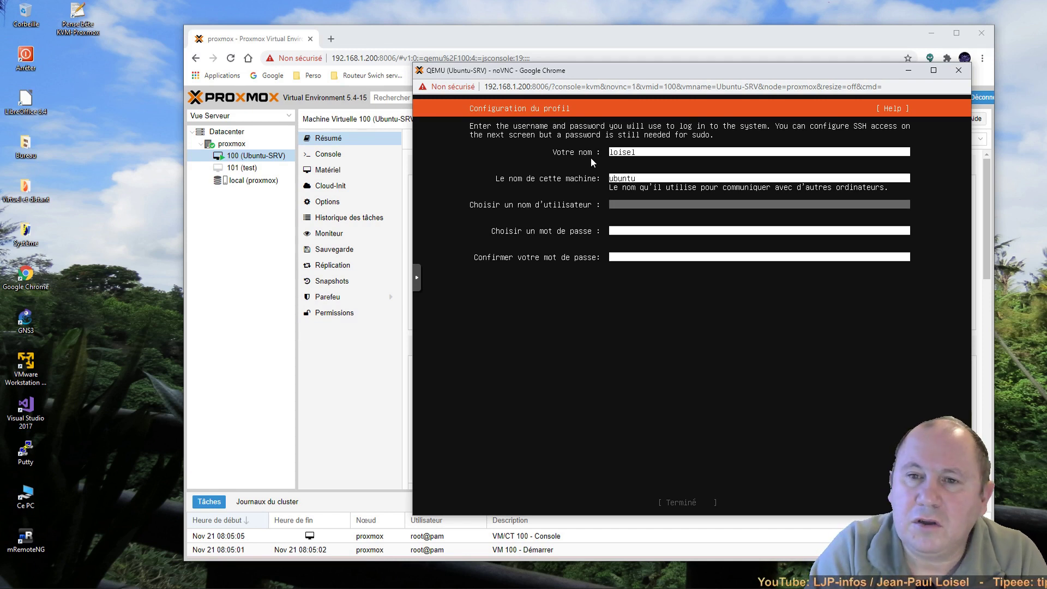
pyautogui.write('loisel')
pyautogui.press('Tab')
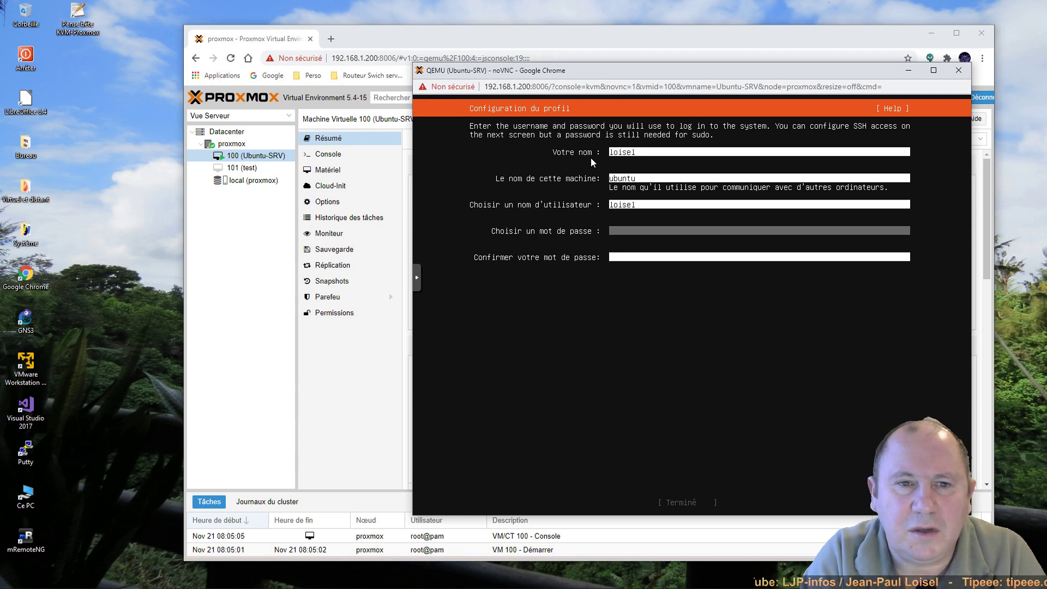
pyautogui.write('******')
pyautogui.press('Tab')
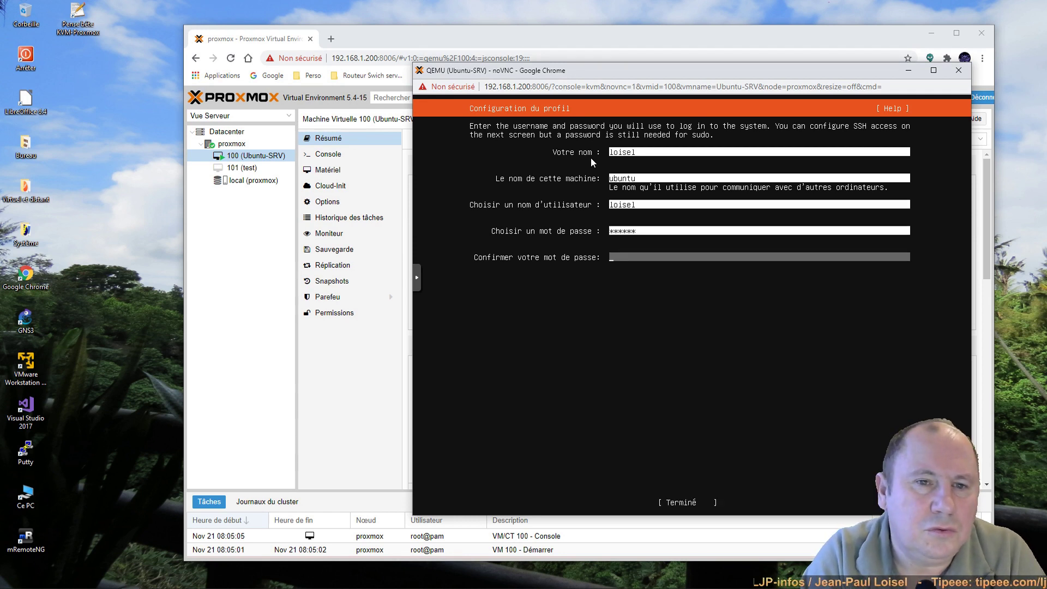
pyautogui.write('*****')
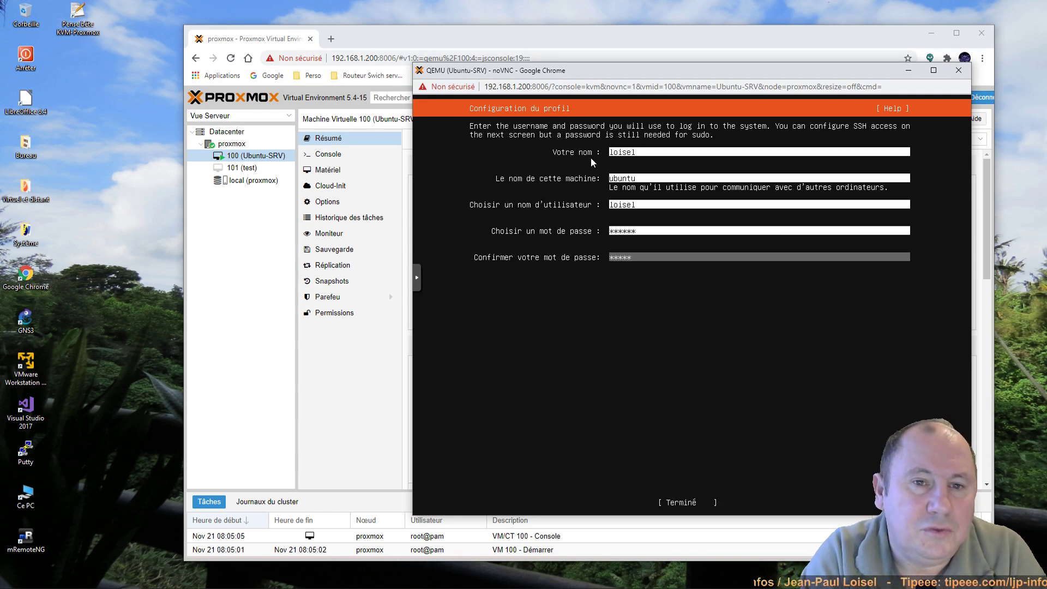
pyautogui.press('Tab')
pyautogui.press('Return')
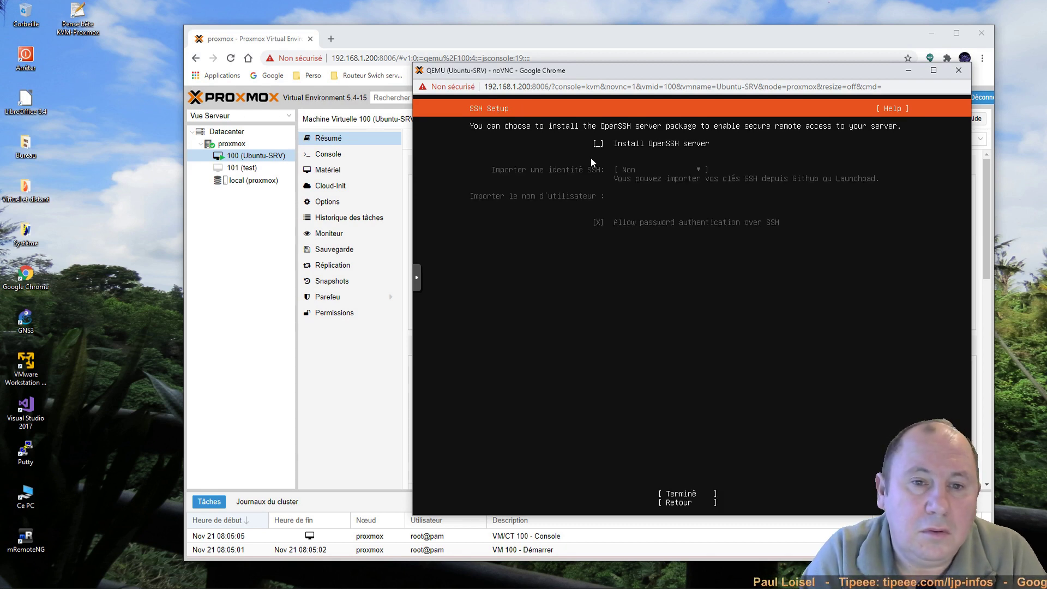
# Step: Enable Install OpenSSH server, skip SSH identity import and featured snaps, and start installing
pyautogui.press('space')
pyautogui.press('Tab')
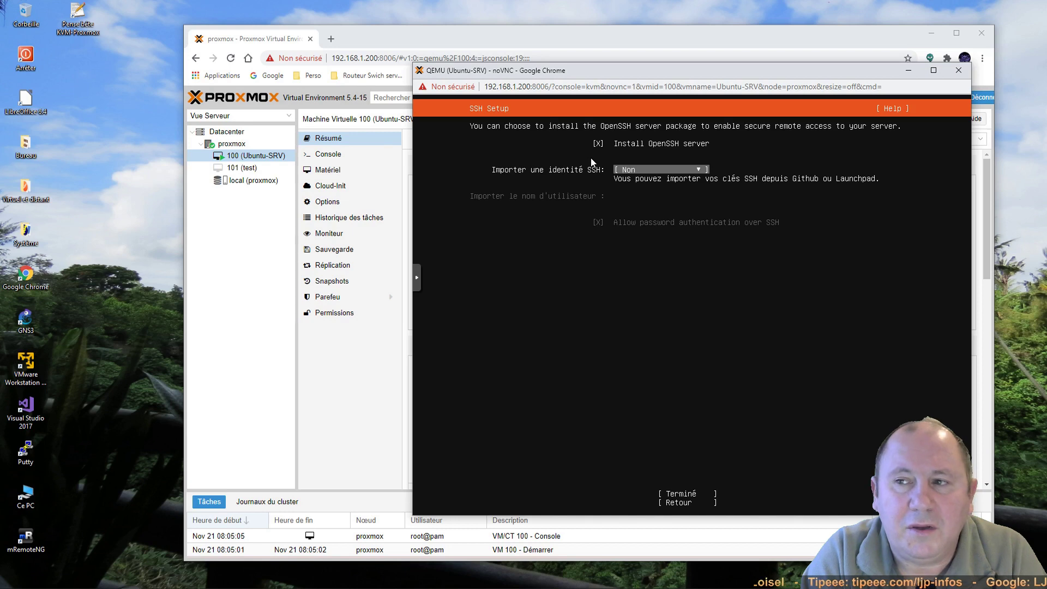
pyautogui.press('Tab')
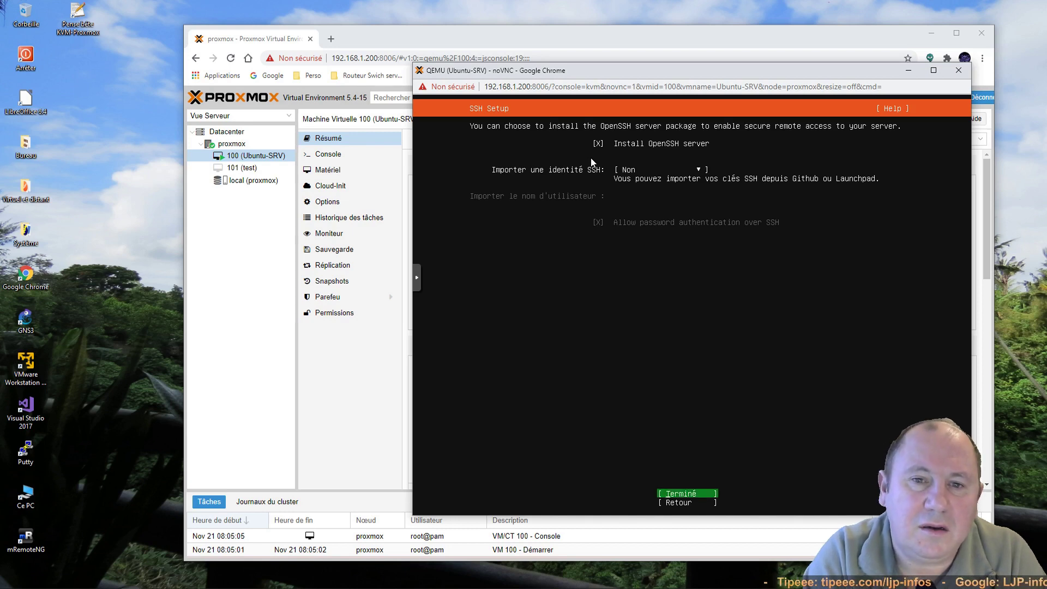
pyautogui.press('Return')
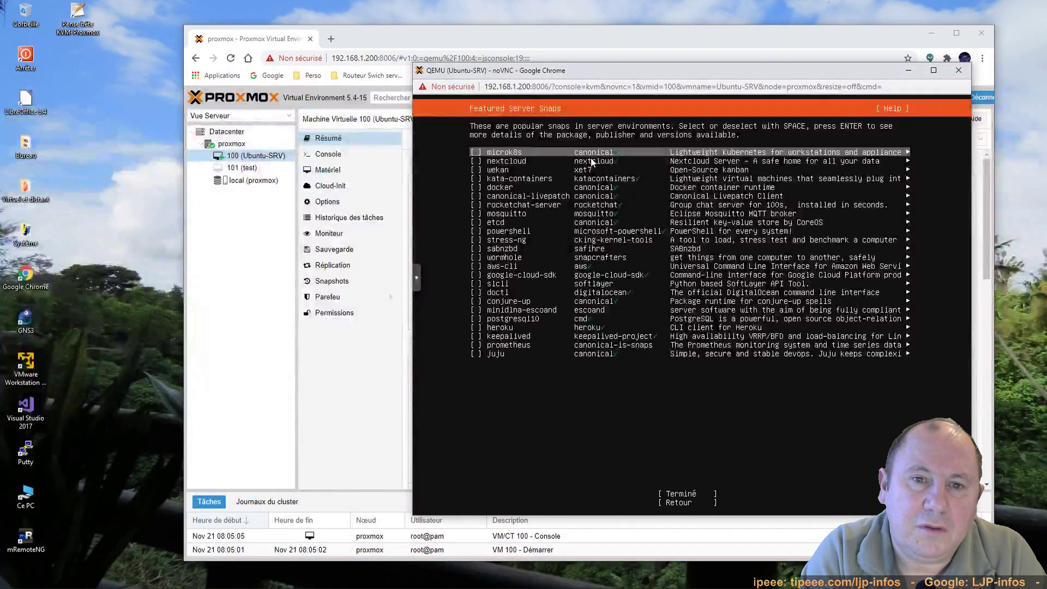
pyautogui.press('Down')
pyautogui.press('Down')
pyautogui.press('Down')
pyautogui.press('Down')
pyautogui.press('Down')
pyautogui.press('Down')
pyautogui.press('Down')
pyautogui.press('Down')
pyautogui.press('Down')
pyautogui.press('Down')
pyautogui.press('Down')
pyautogui.press('Down')
pyautogui.press('Down')
pyautogui.press('Down')
pyautogui.press('Down')
pyautogui.press('Down')
pyautogui.press('Down')
pyautogui.press('Down')
pyautogui.press('Down')
pyautogui.press('Down')
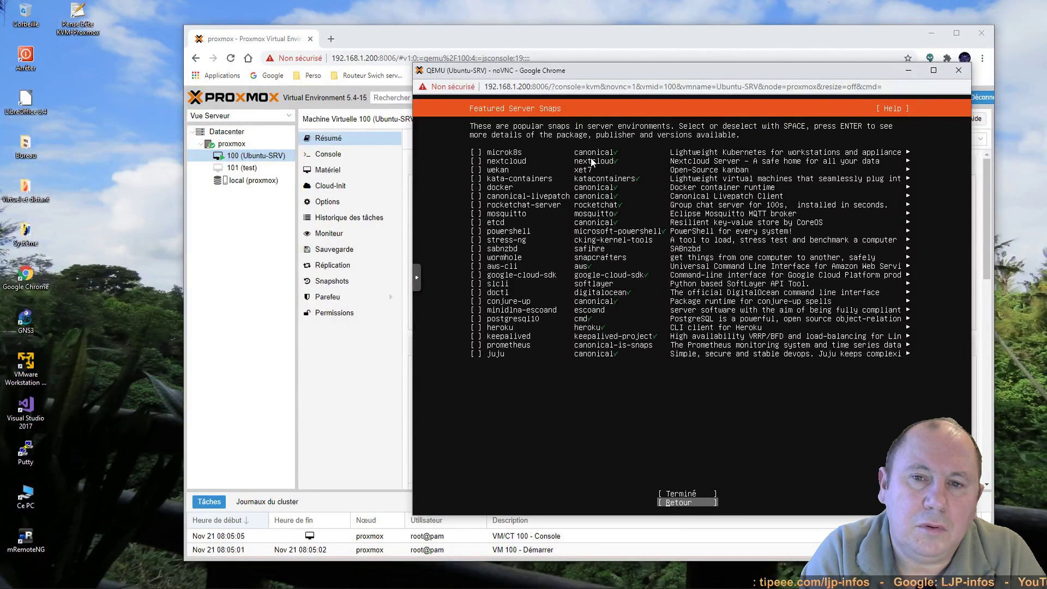
pyautogui.press('Up')
pyautogui.press('Return')
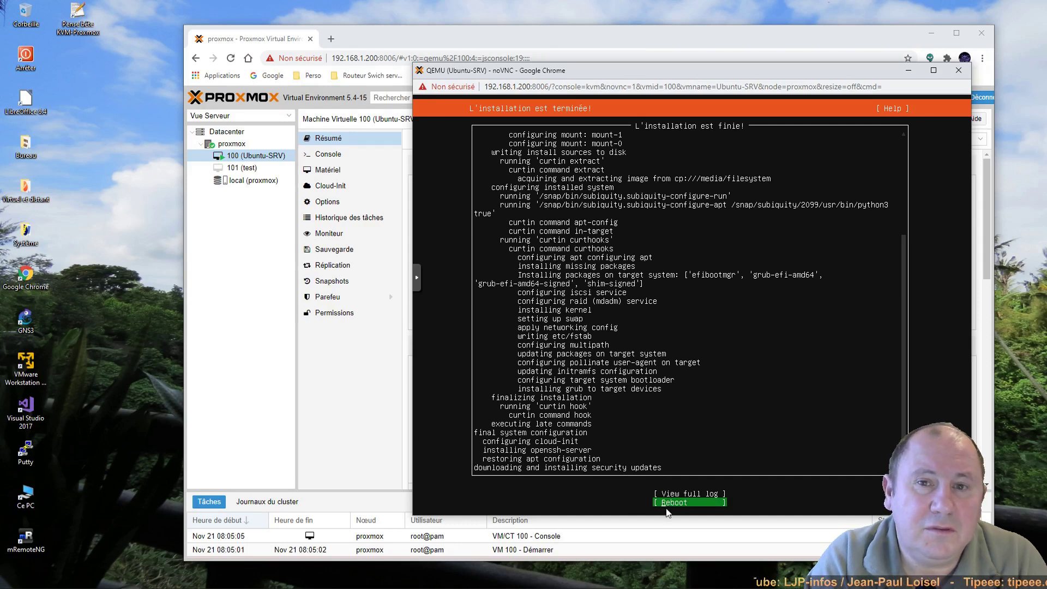
# Step: Reboot the installed server, acknowledge the remove-medium prompt and reposition the new console
pyautogui.press('Return')
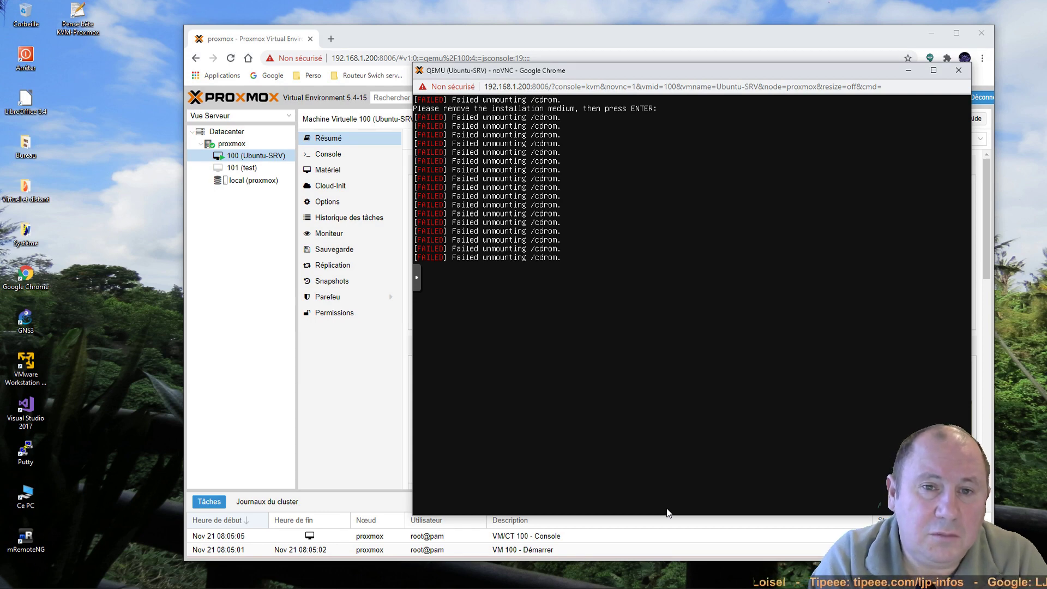
pyautogui.press('Return')
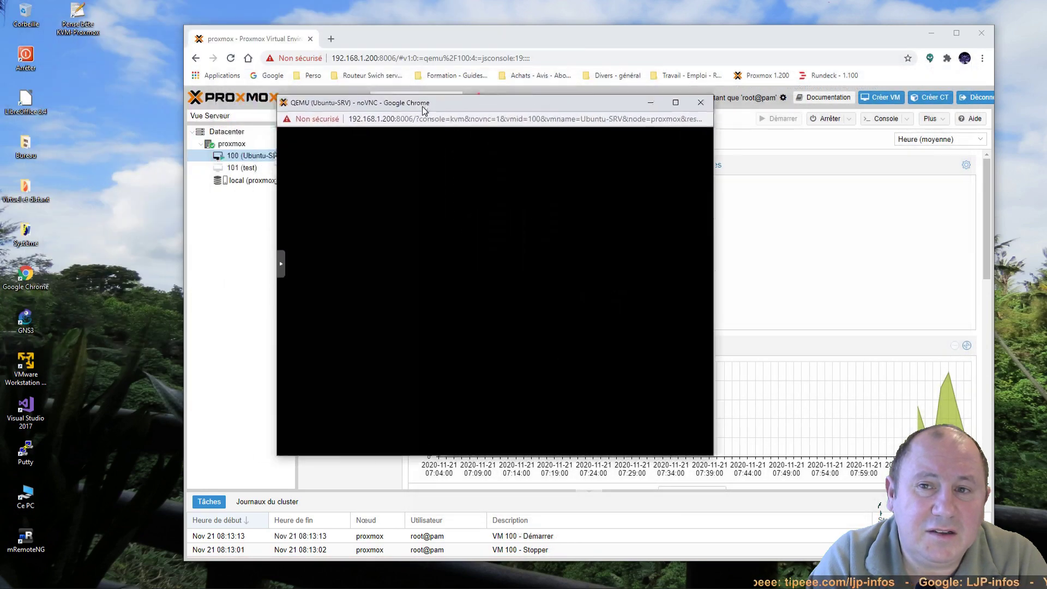
pyautogui.moveTo(422, 106); pyautogui.dragTo(498, 113)
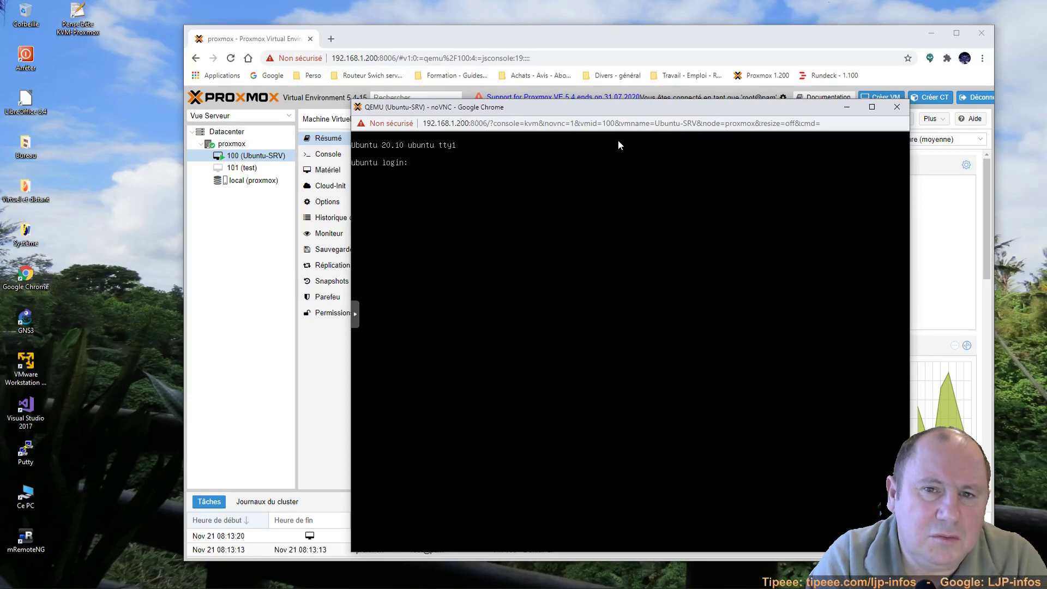
# Step: Log into the Ubuntu console, retrying with the user account after the root attempt
pyautogui.moveTo(627, 113); pyautogui.dragTo(684, 70)
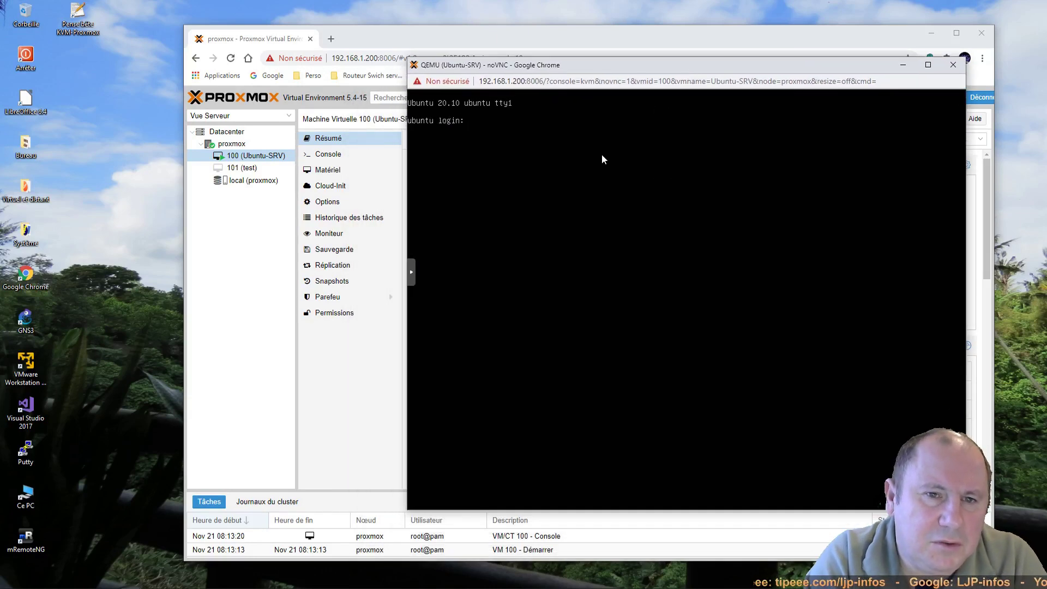
pyautogui.write('oot')
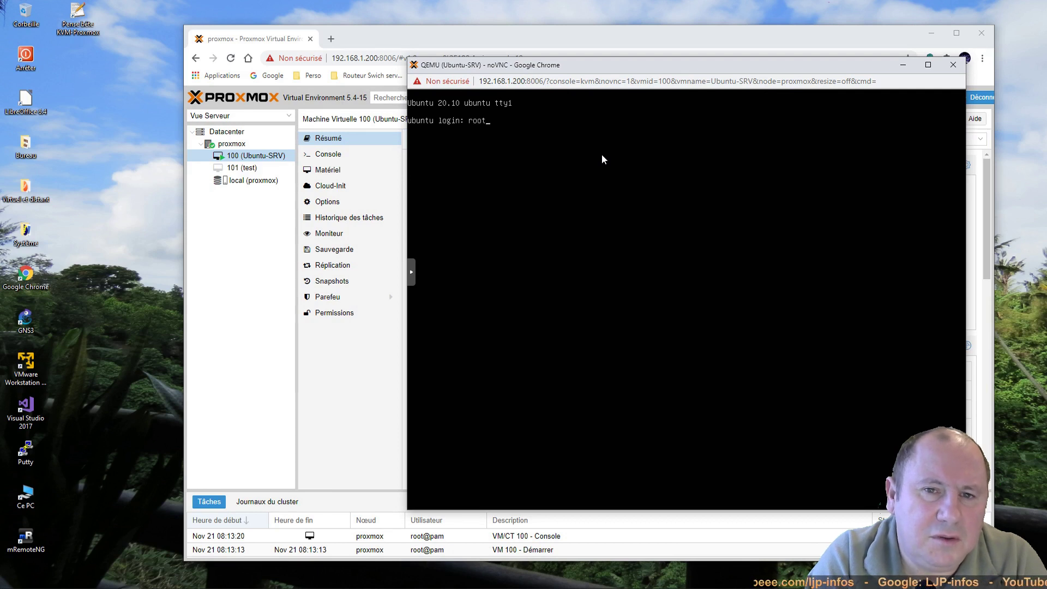
pyautogui.press('Return')
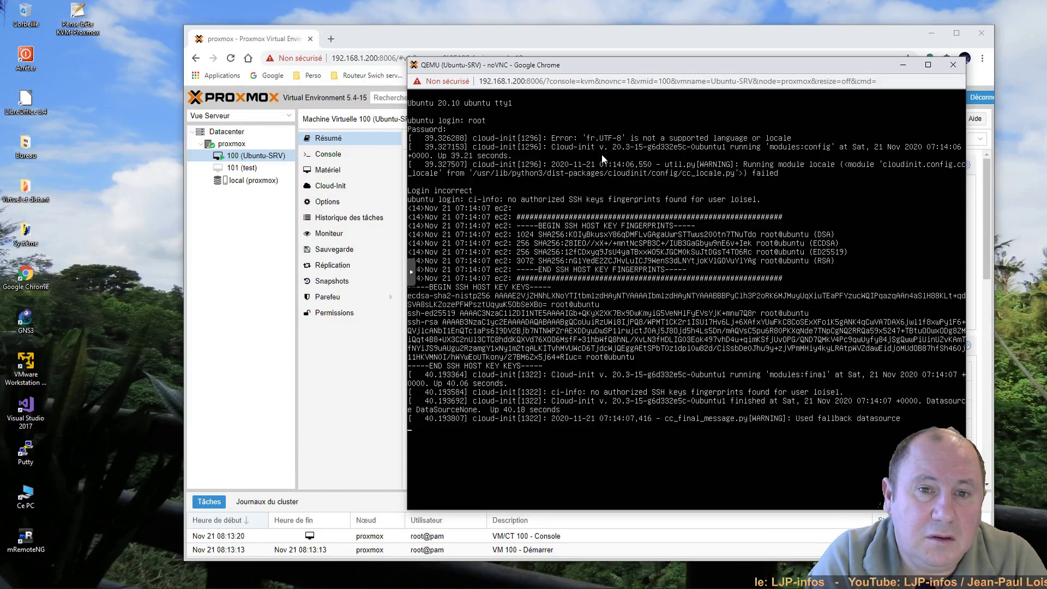
pyautogui.press('Return')
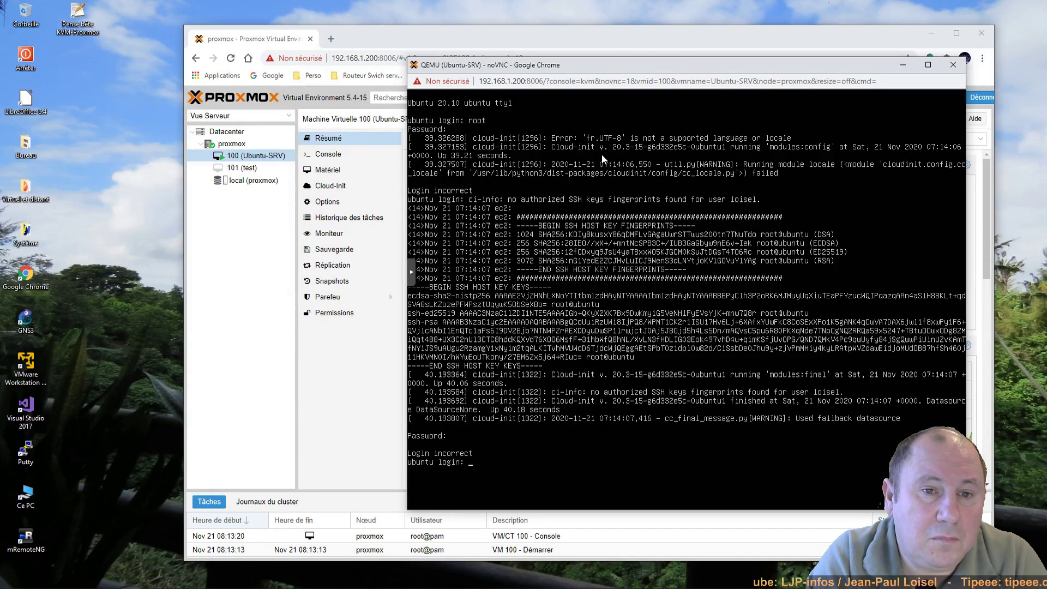
pyautogui.write('isel')
pyautogui.press('Return')
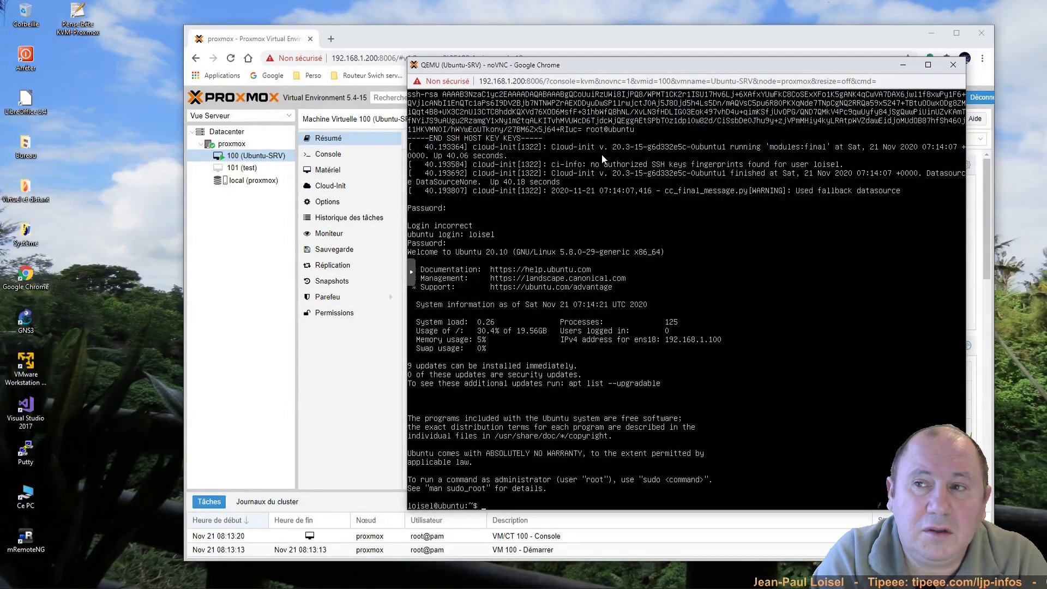
# Step: Run clear and ip a to confirm ens18 at 192.168.1.100/24, then launch mRemoteNG
pyautogui.press('Return')
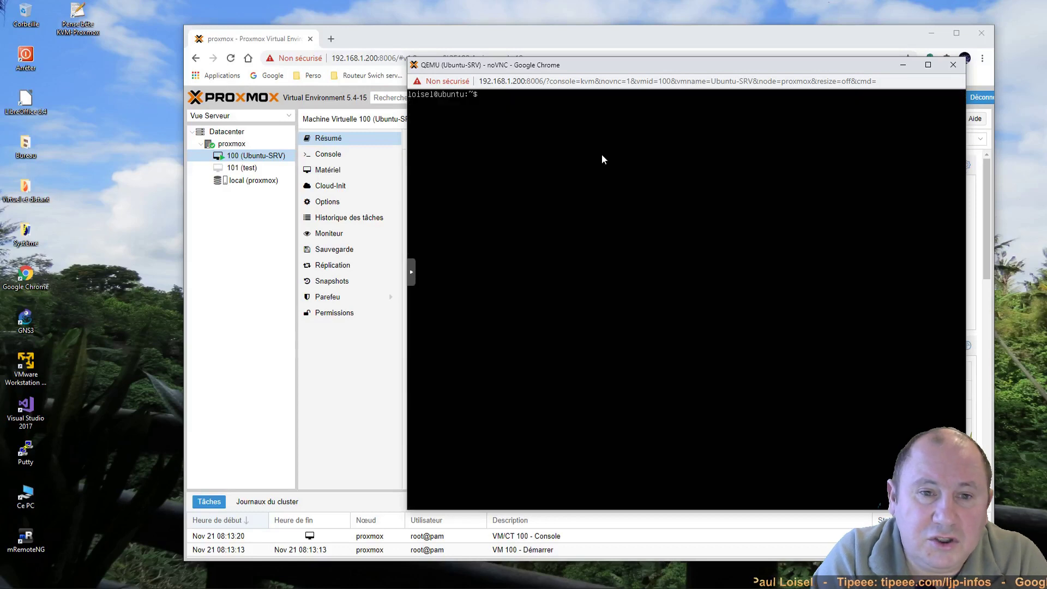
pyautogui.press('Return')
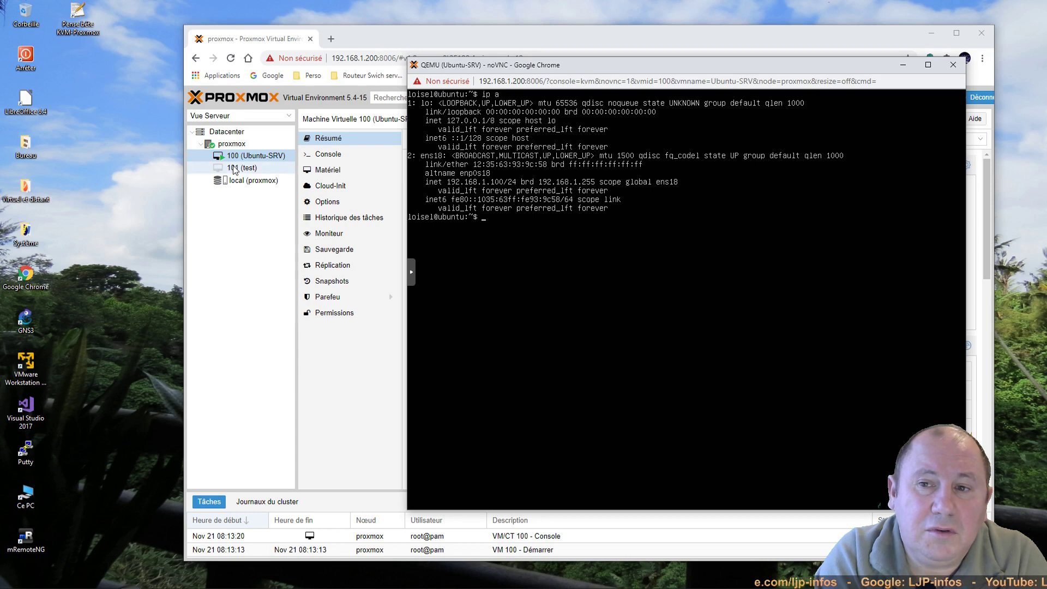
pyautogui.click(25, 539)
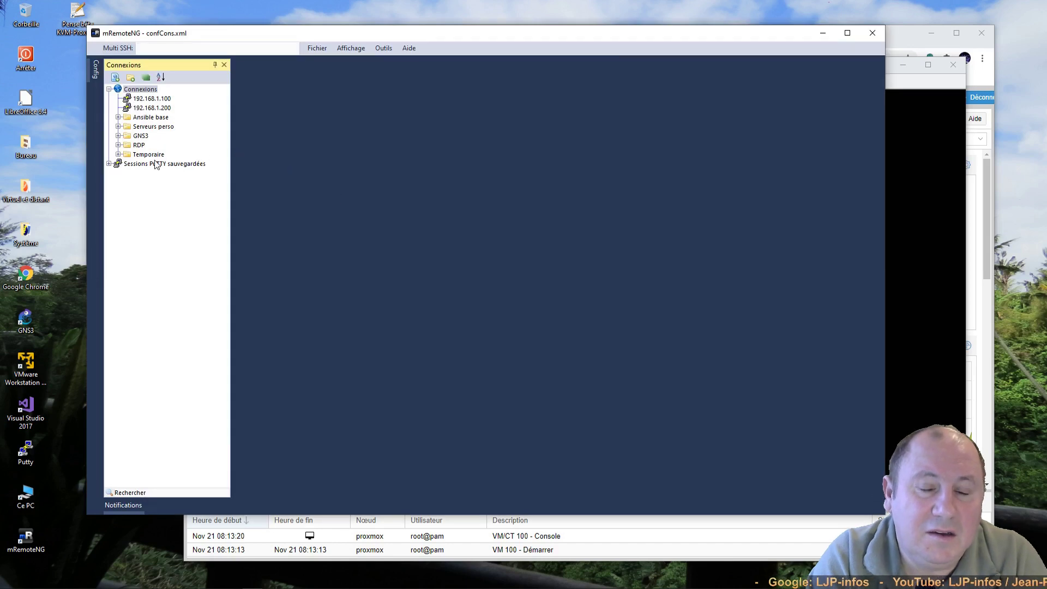
# Step: Open an SSH session to 192.168.1.100 in mRemoteNG, accepting the server's host key
pyautogui.doubleClick(145, 98)
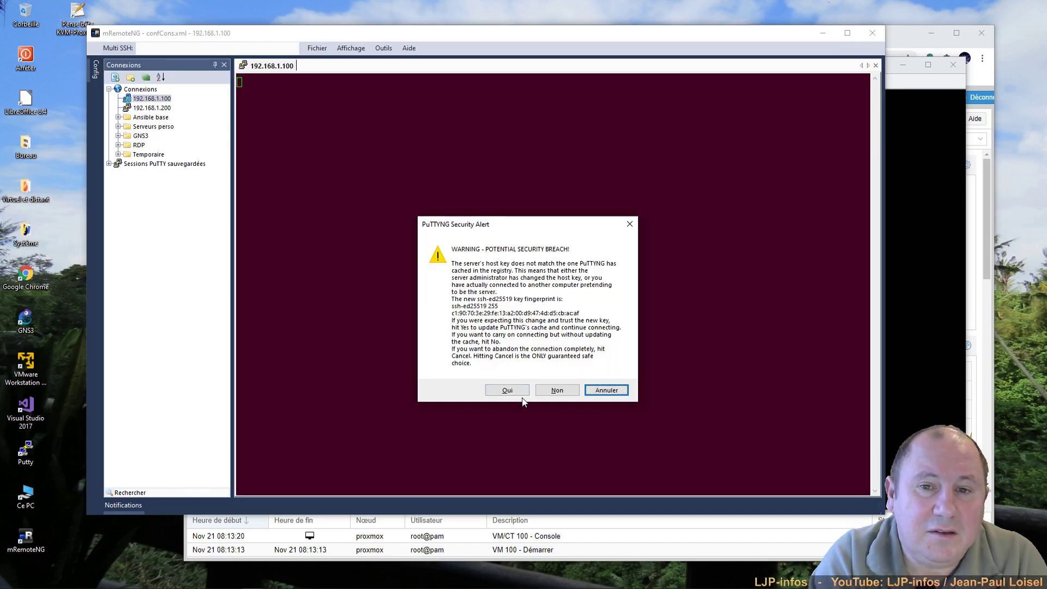
pyautogui.click(506, 390)
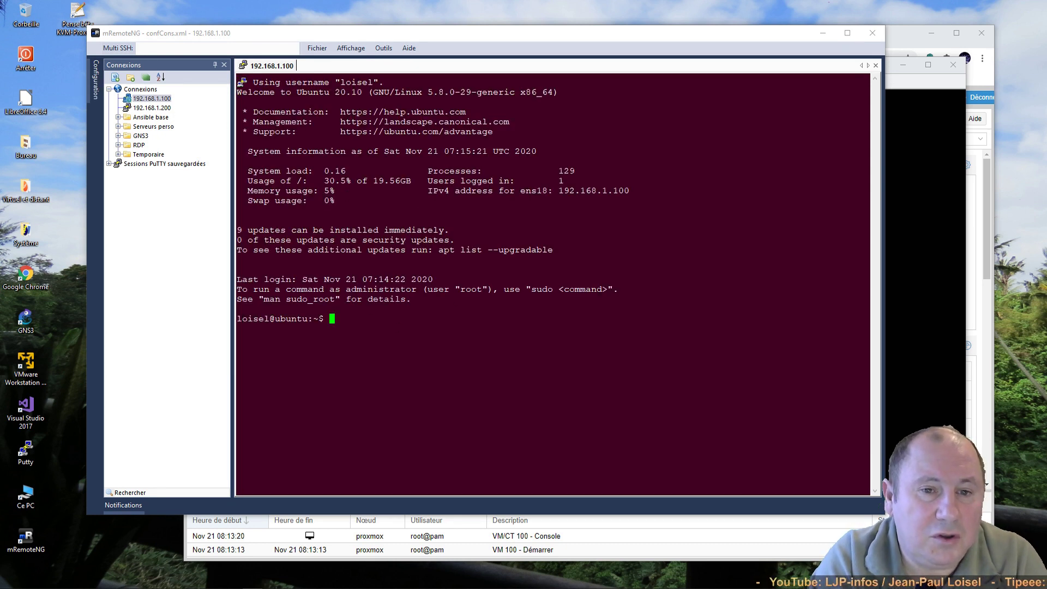
pyautogui.moveTo(238, 319); pyautogui.dragTo(307, 319)
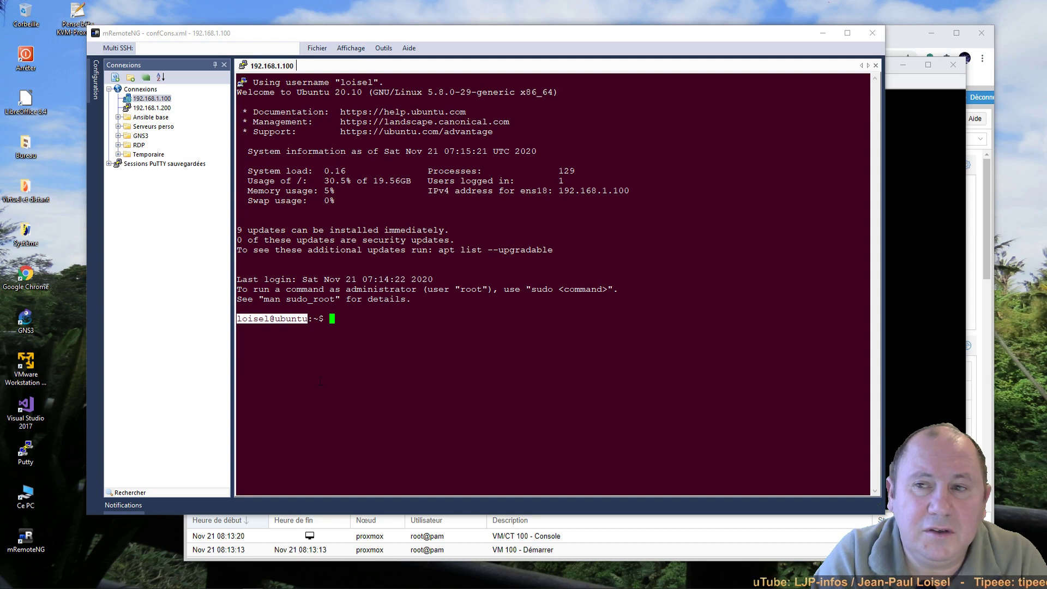
pyautogui.click(325, 391)
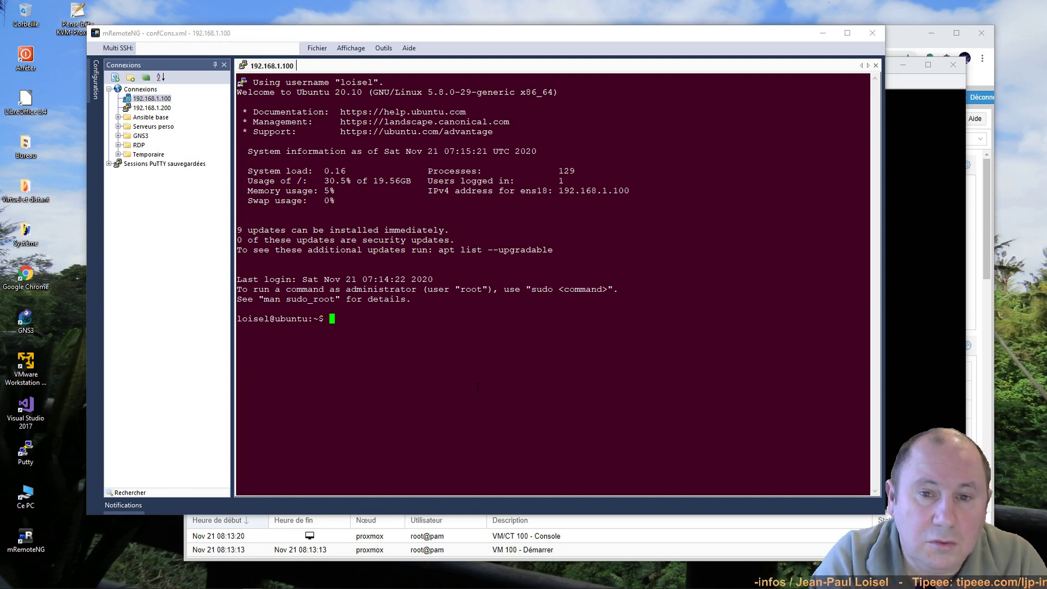
# Step: Shut the server down with 'sudo init 0', then dismiss the dropped-connection error and exit mRemoteNG
pyautogui.write('sudo init ')
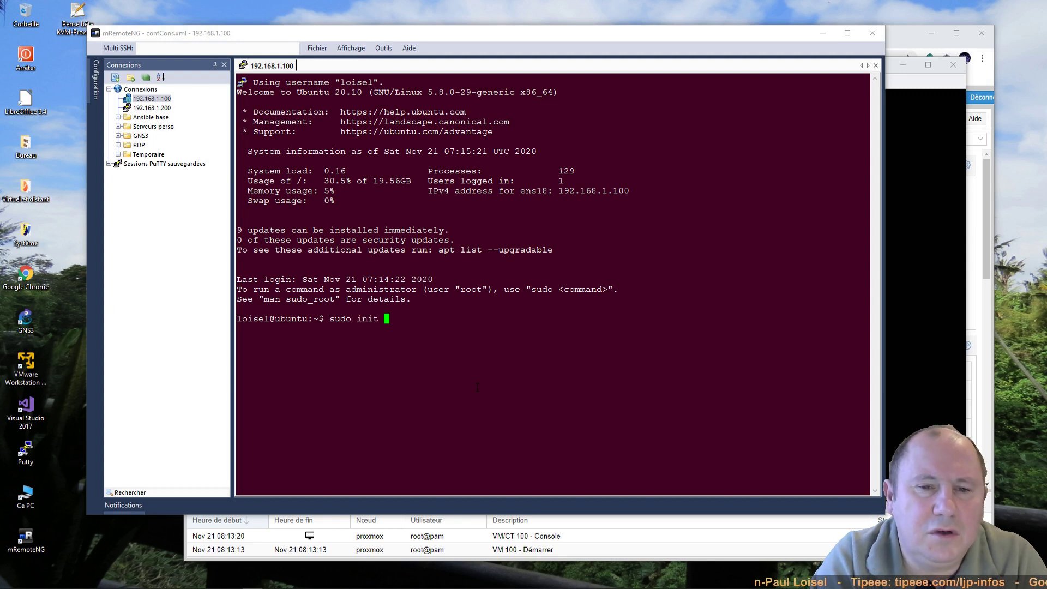
pyautogui.write('0')
pyautogui.press('Return')
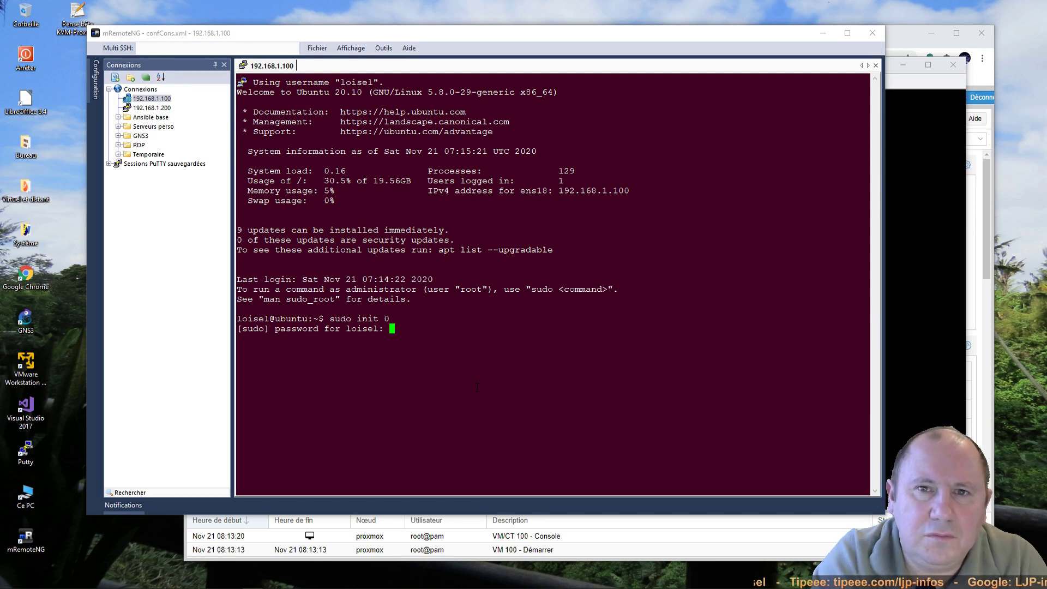
pyautogui.press('Return')
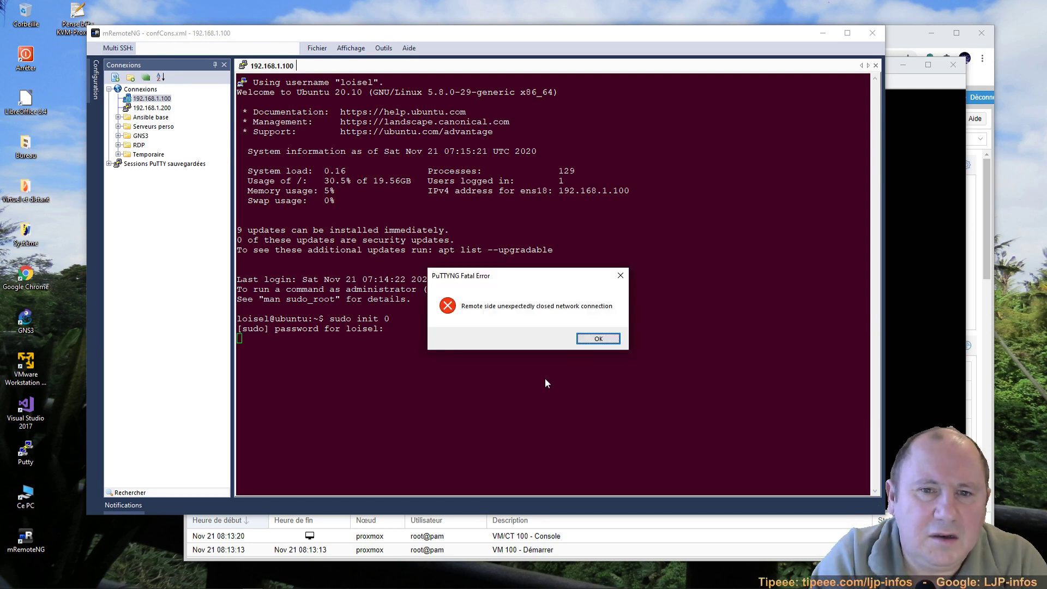
pyautogui.click(595, 339)
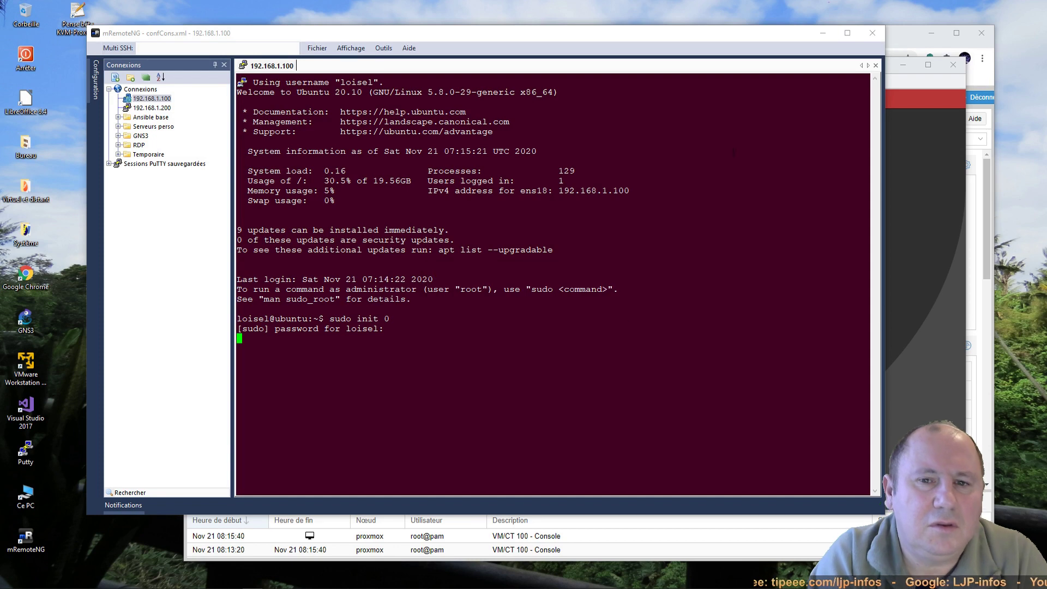
pyautogui.click(874, 33)
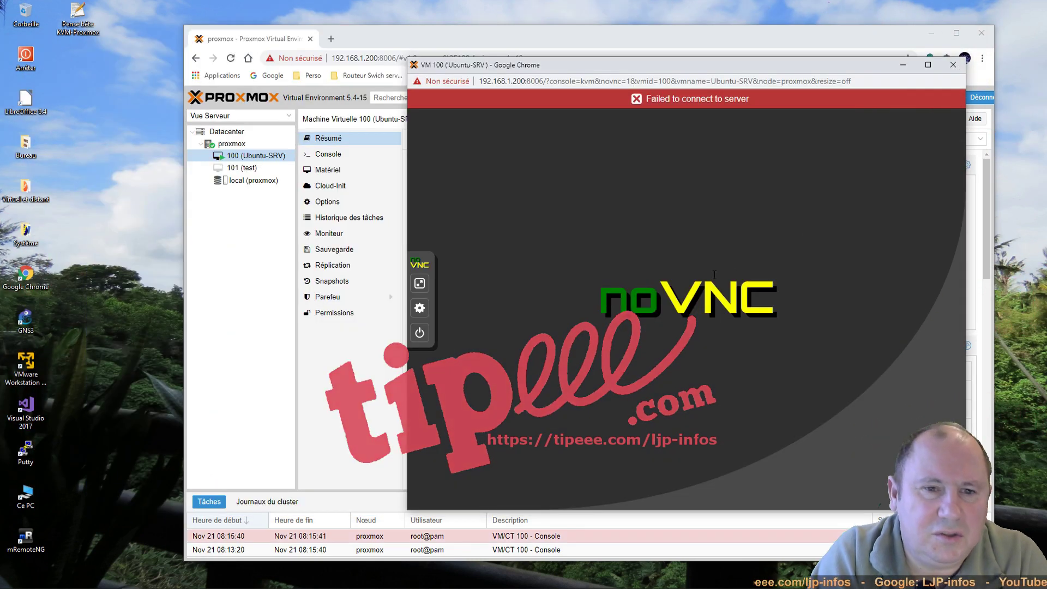
# Step: Close the noVNC console for VM 100 and the Proxmox browser window
pyautogui.click(954, 64)
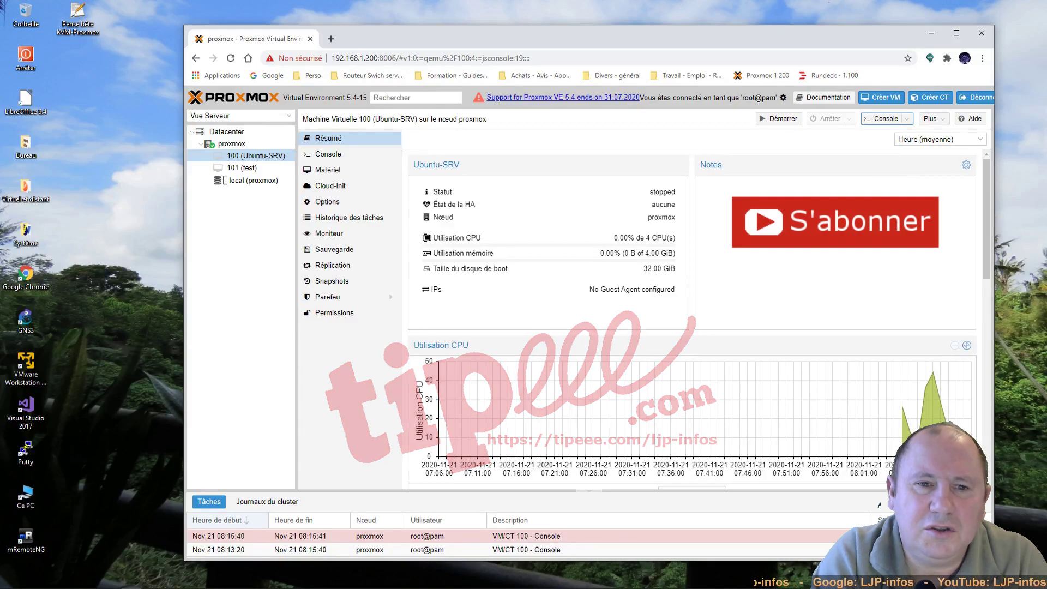
pyautogui.click(980, 34)
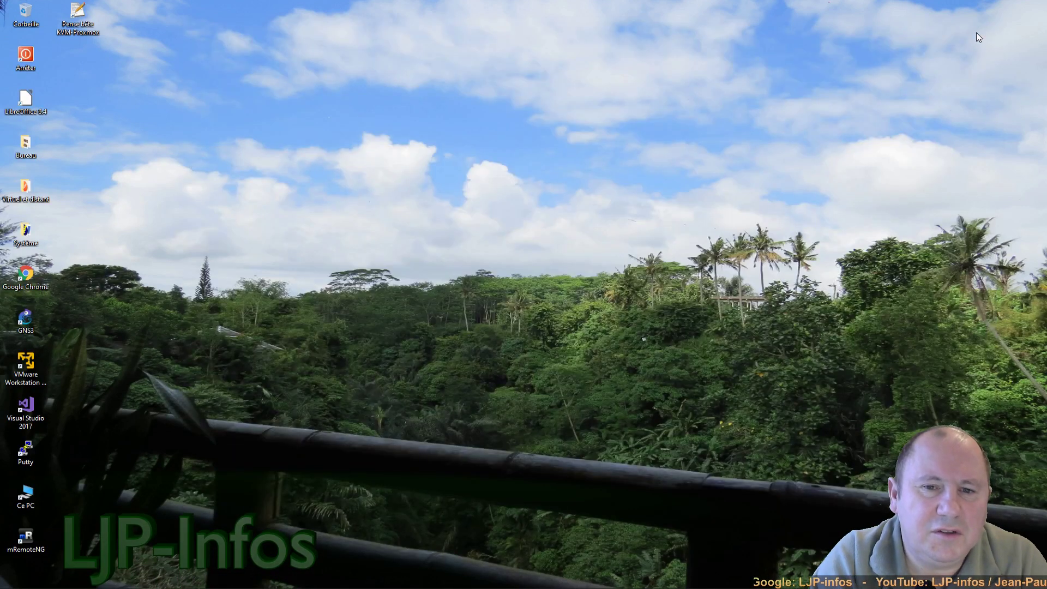